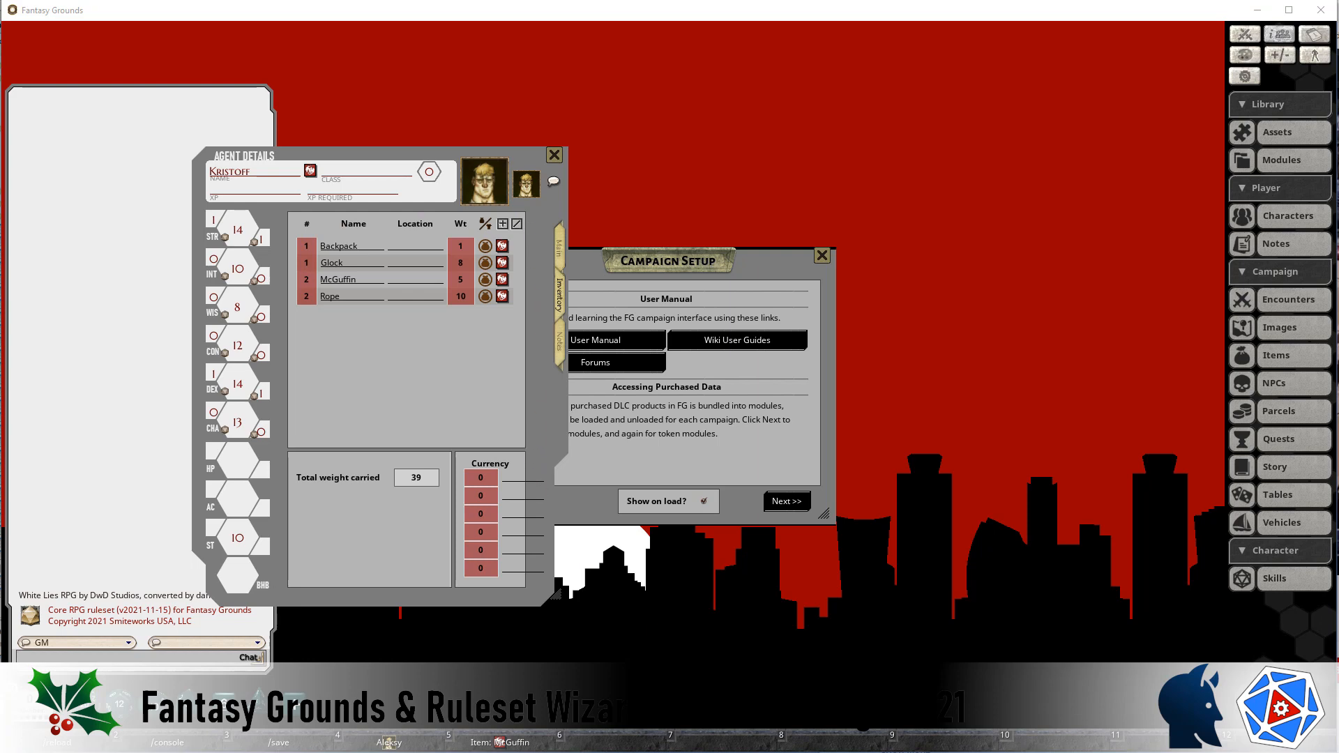
# - Switch to Notepad++ and fold record_char_inventory.xml so only the control headings of charsheet_inventory are listed
pyautogui.hotkey('alt', 'Tab')
pyautogui.click(449, 167)
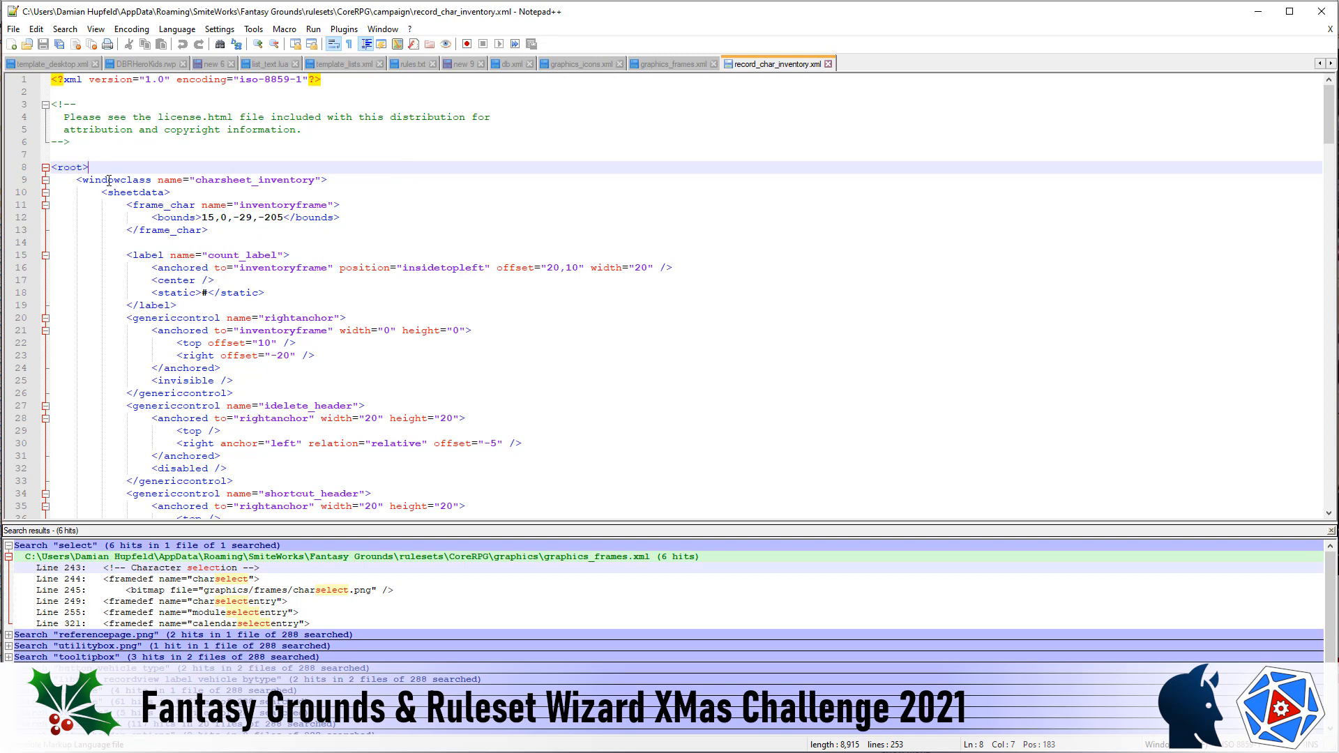
pyautogui.doubleClick(282, 209)
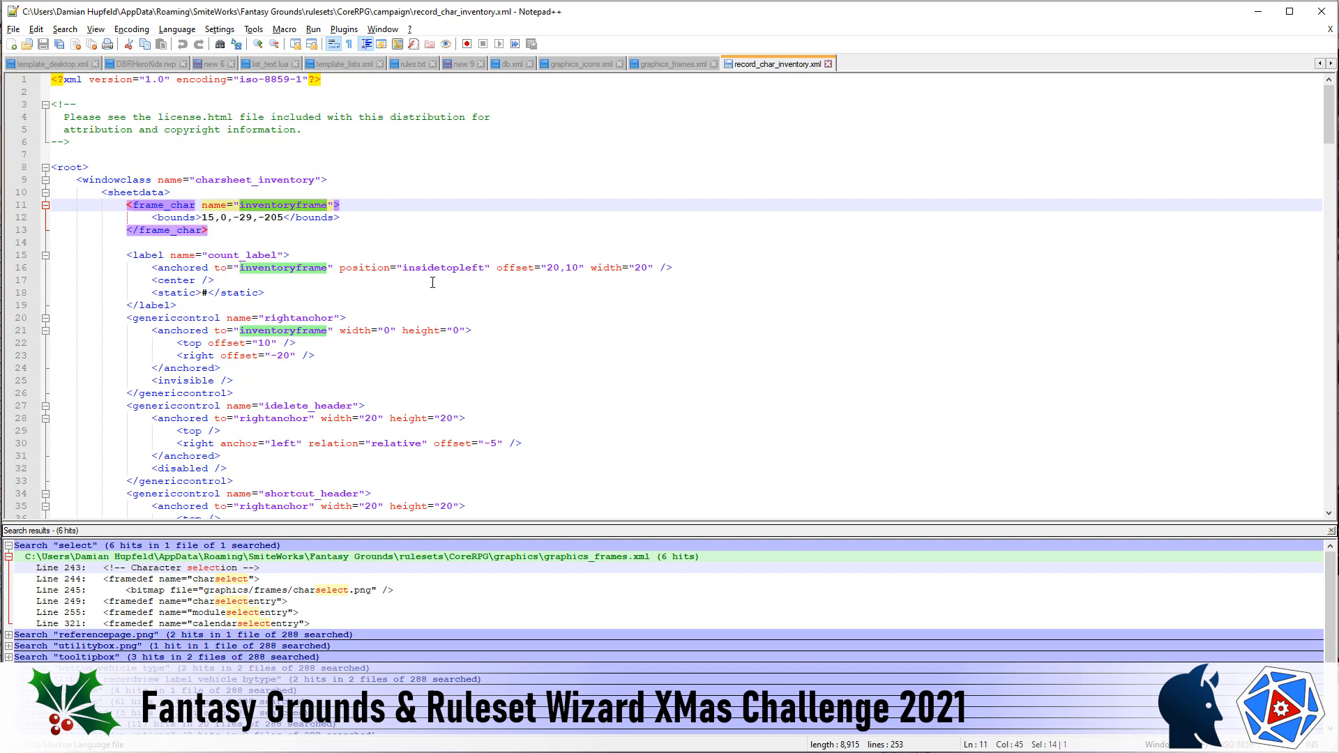
pyautogui.hotkey('alt', '4')
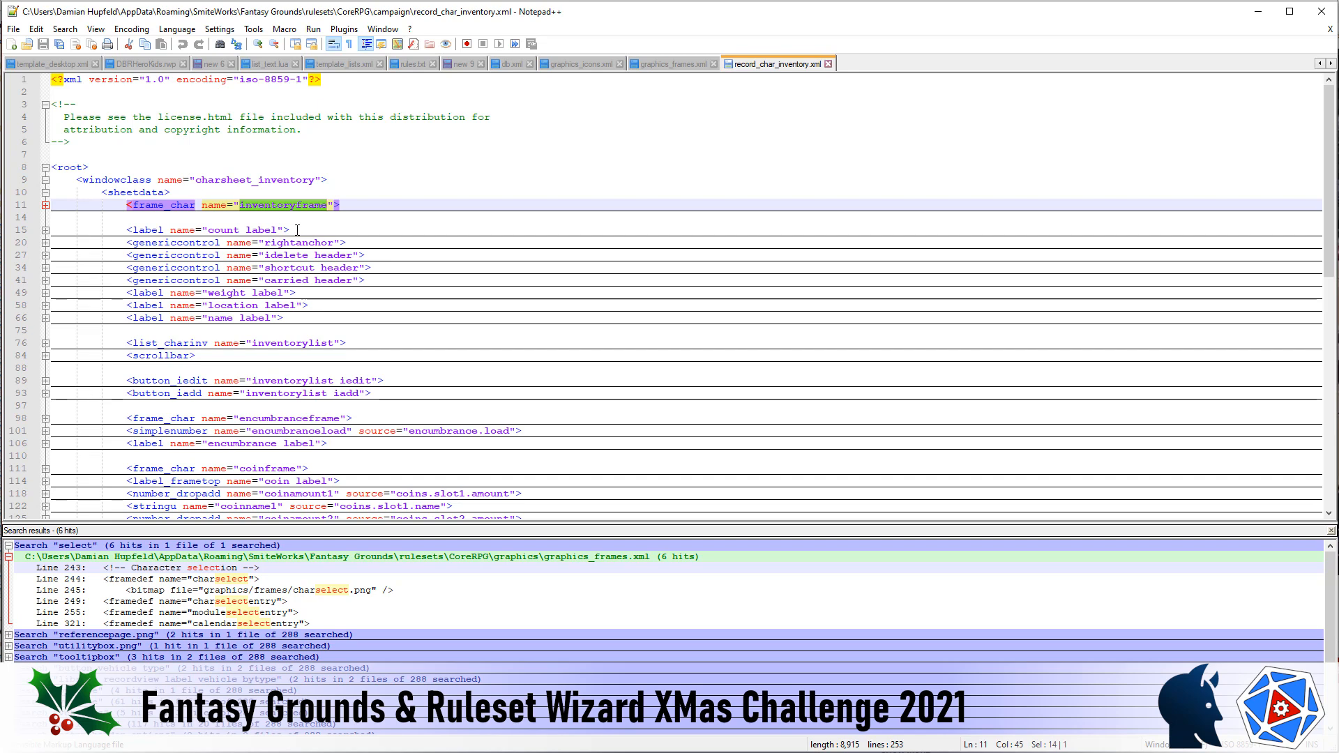
pyautogui.scroll(-1, 269, 246)
pyautogui.scroll(-9, 269, 246)
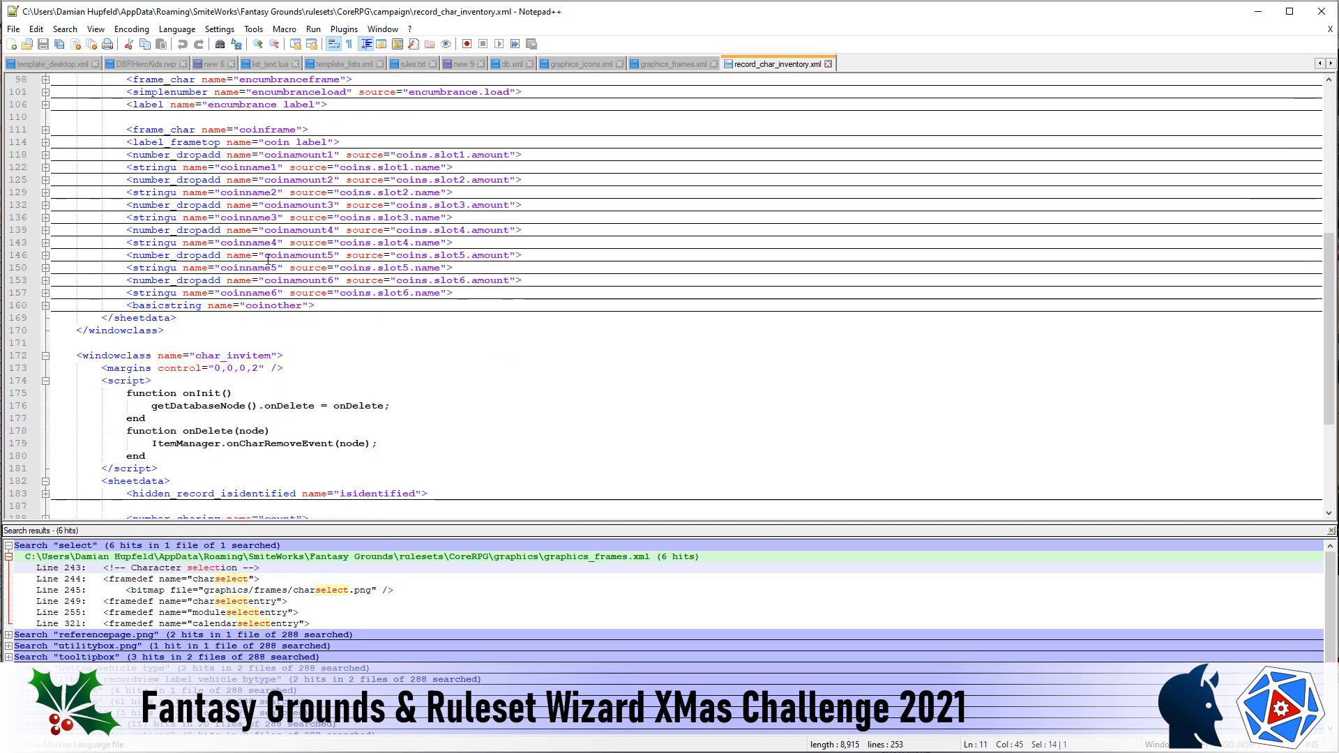
pyautogui.click(45, 318)
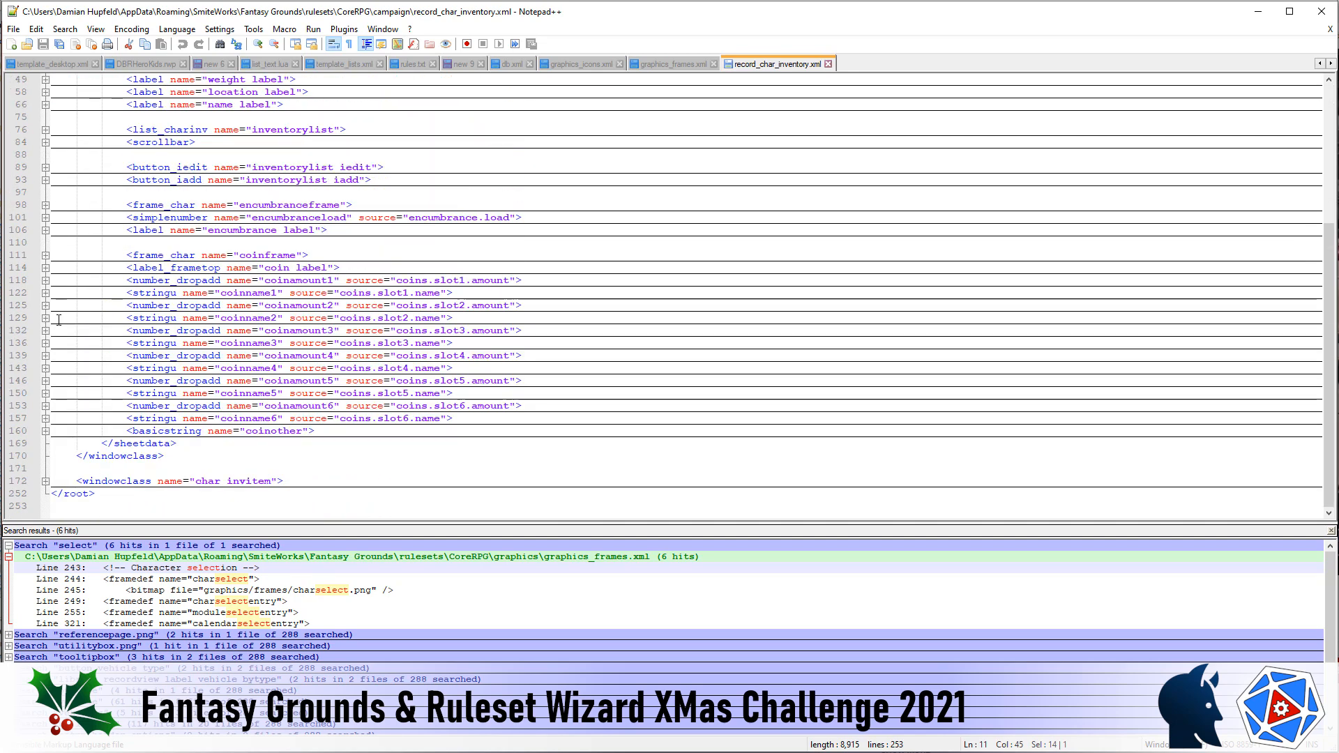
# - Review the list of controls in the charsheet_inventory window class, covering the inventory list, encumbrance and coin entries
pyautogui.scroll(4, 335, 384)
pyautogui.scroll(-4, 333, 378)
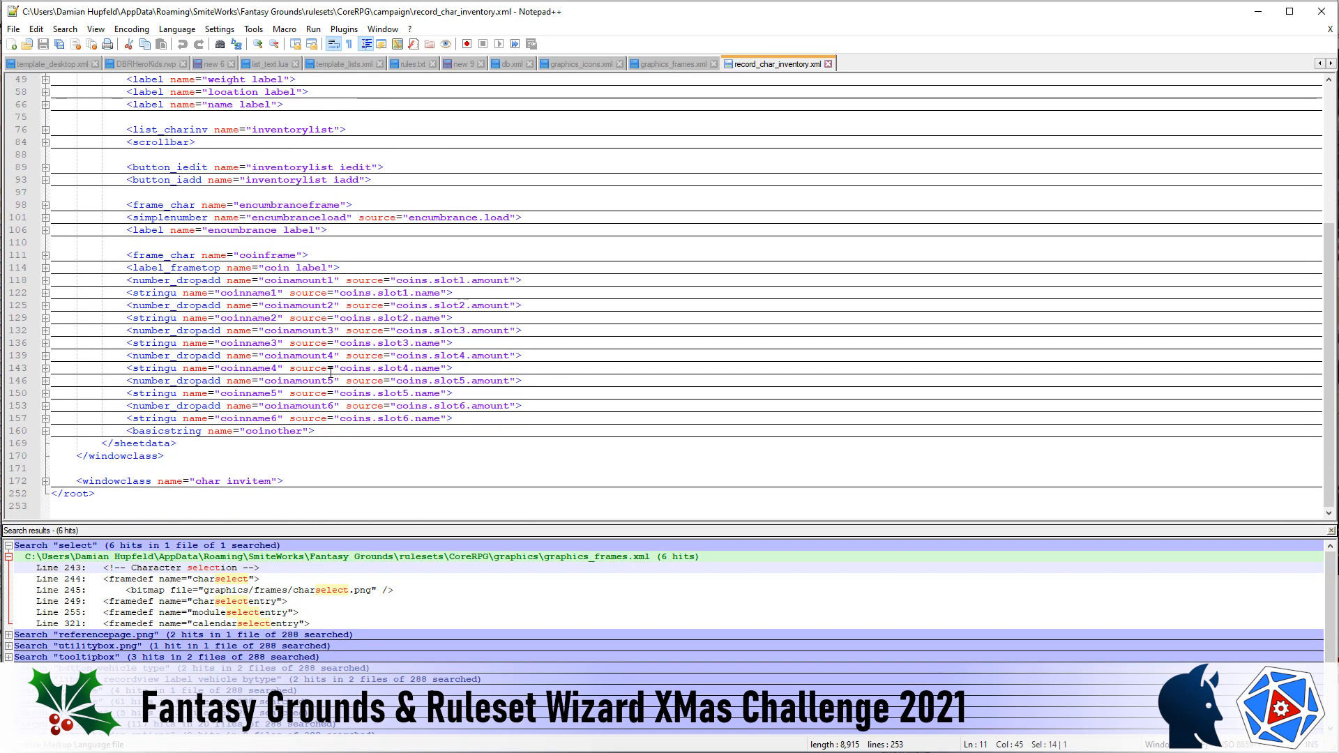
pyautogui.scroll(4, 333, 379)
pyautogui.scroll(-3, 247, 216)
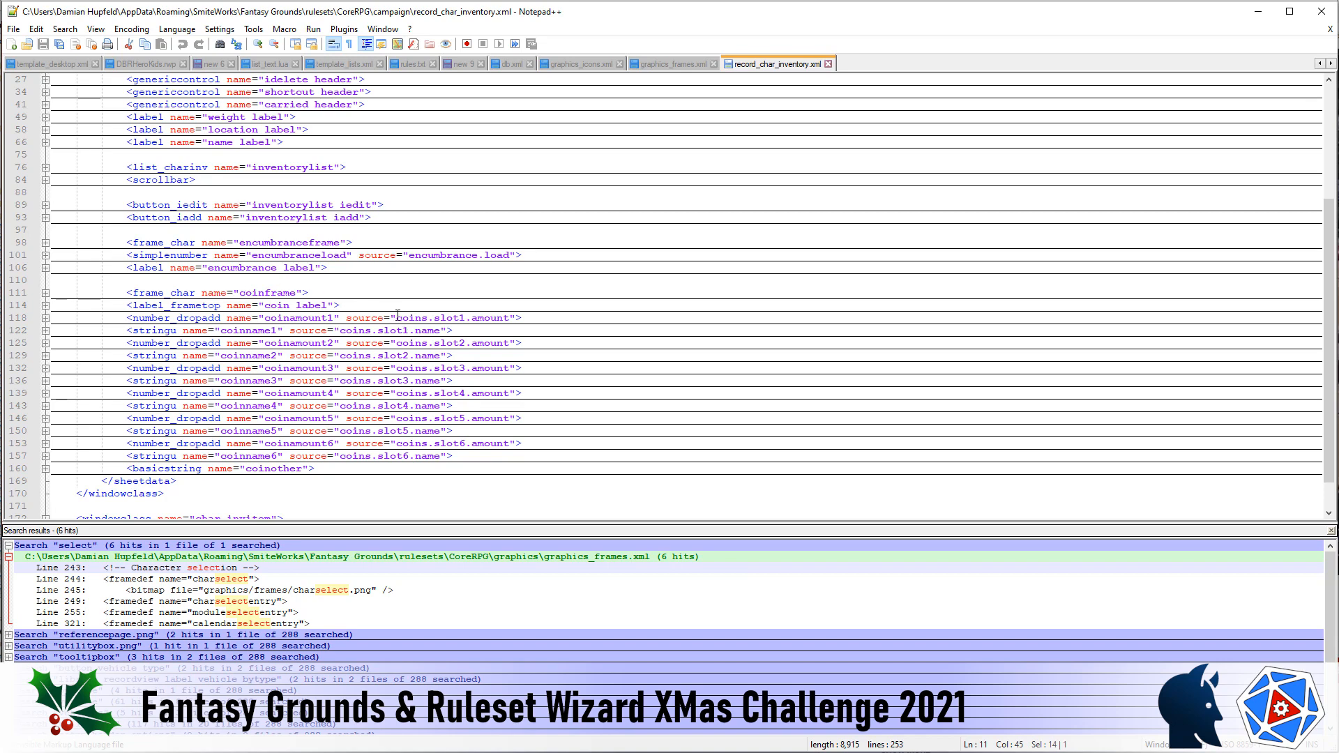
pyautogui.scroll(-1, 286, 279)
pyautogui.scroll(1, 301, 259)
pyautogui.scroll(4, 332, 192)
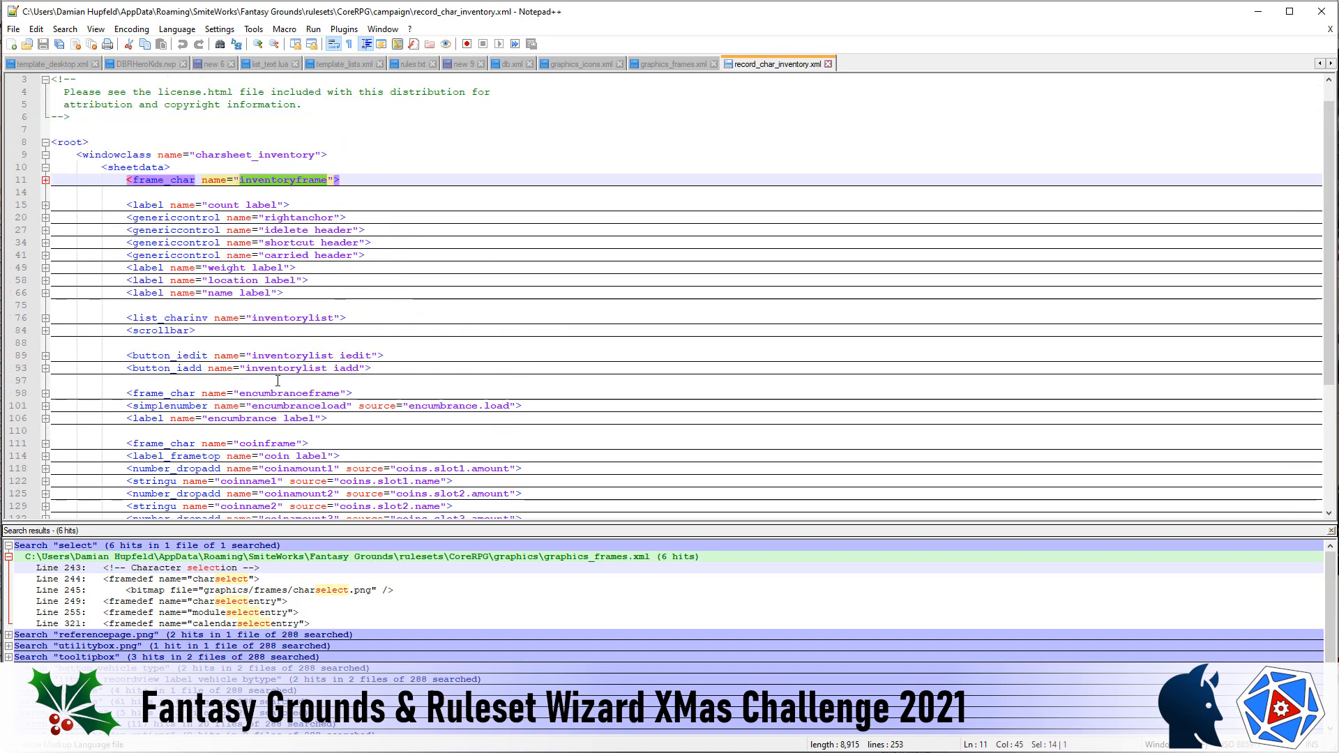
pyautogui.scroll(-3, 481, 351)
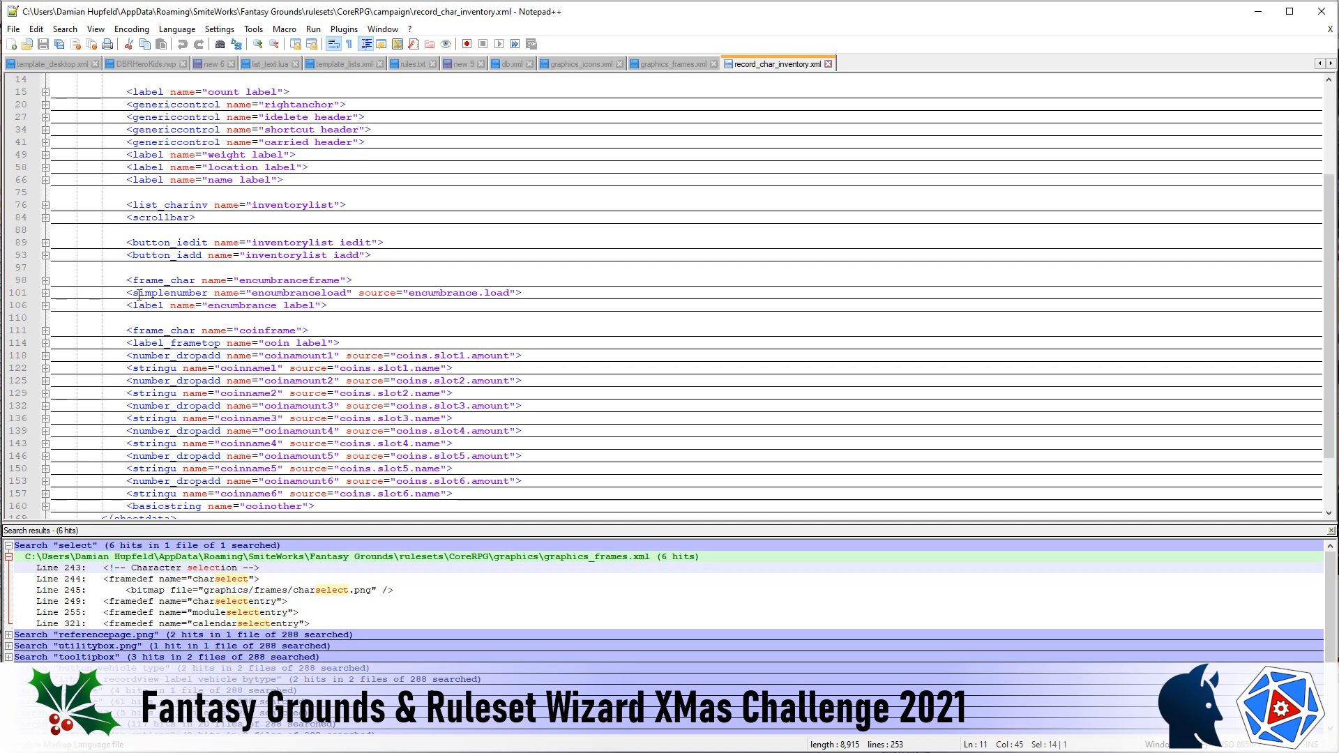
# - Inspect the encumbranceload number definition in the XML and highlight the encumbranceframe control name
pyautogui.click(44, 293)
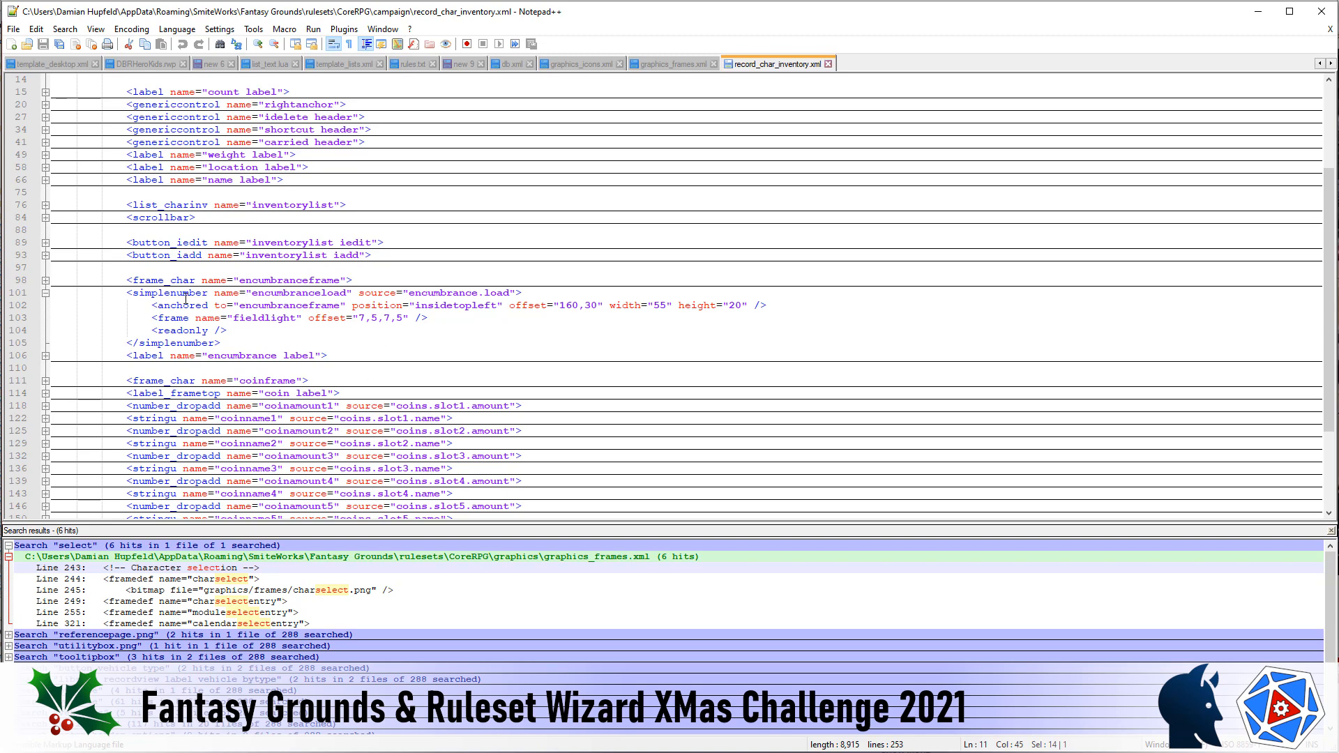
pyautogui.click(45, 292)
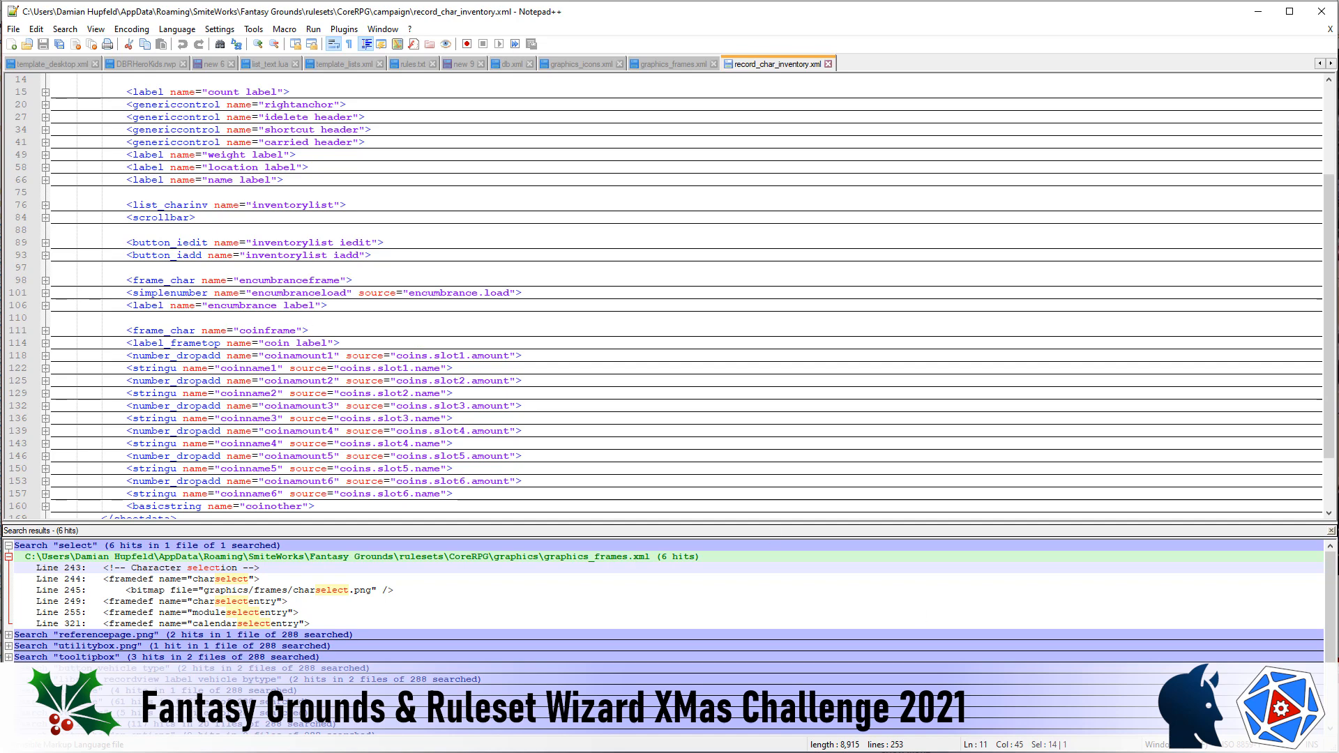
pyautogui.doubleClick(289, 280)
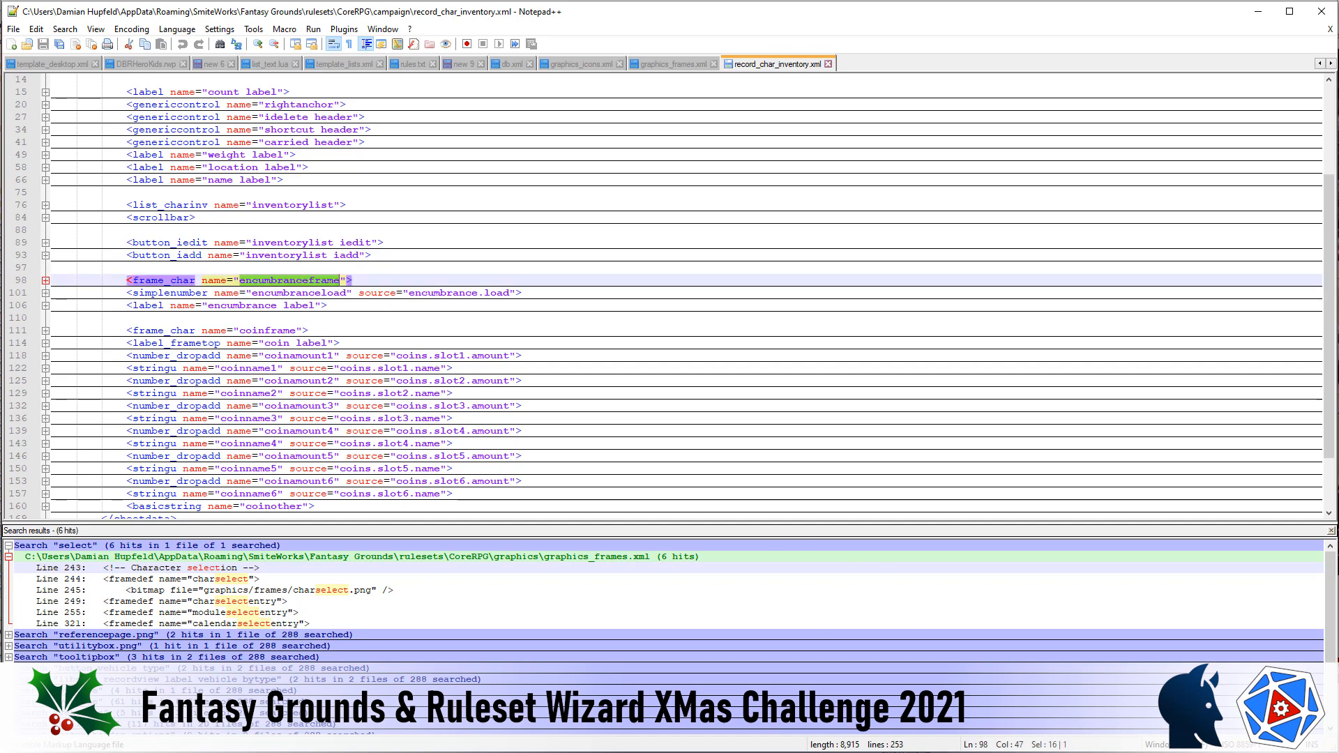
# - Switch to Ruleset Wizard, create a copy of the charsheet_main window class and open the copy for editing
pyautogui.hotkey('alt', 'Tab')
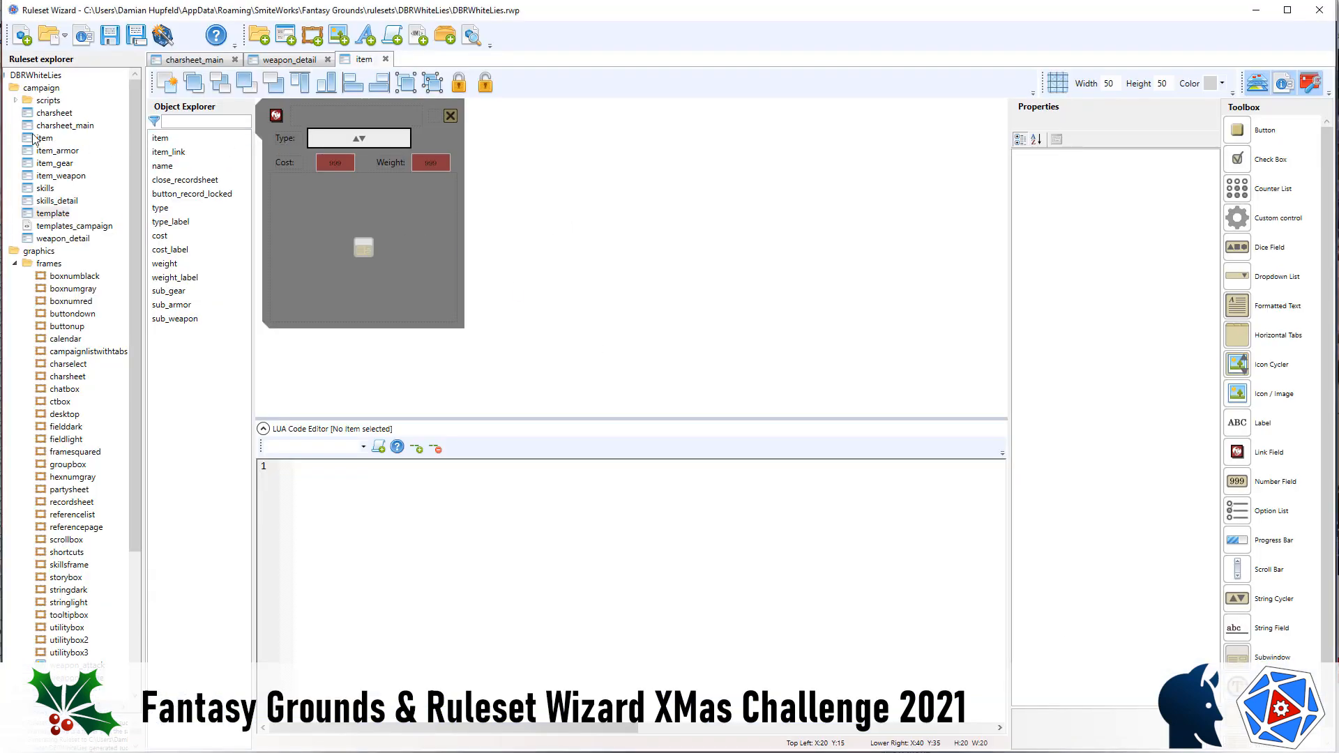
pyautogui.click(52, 127)
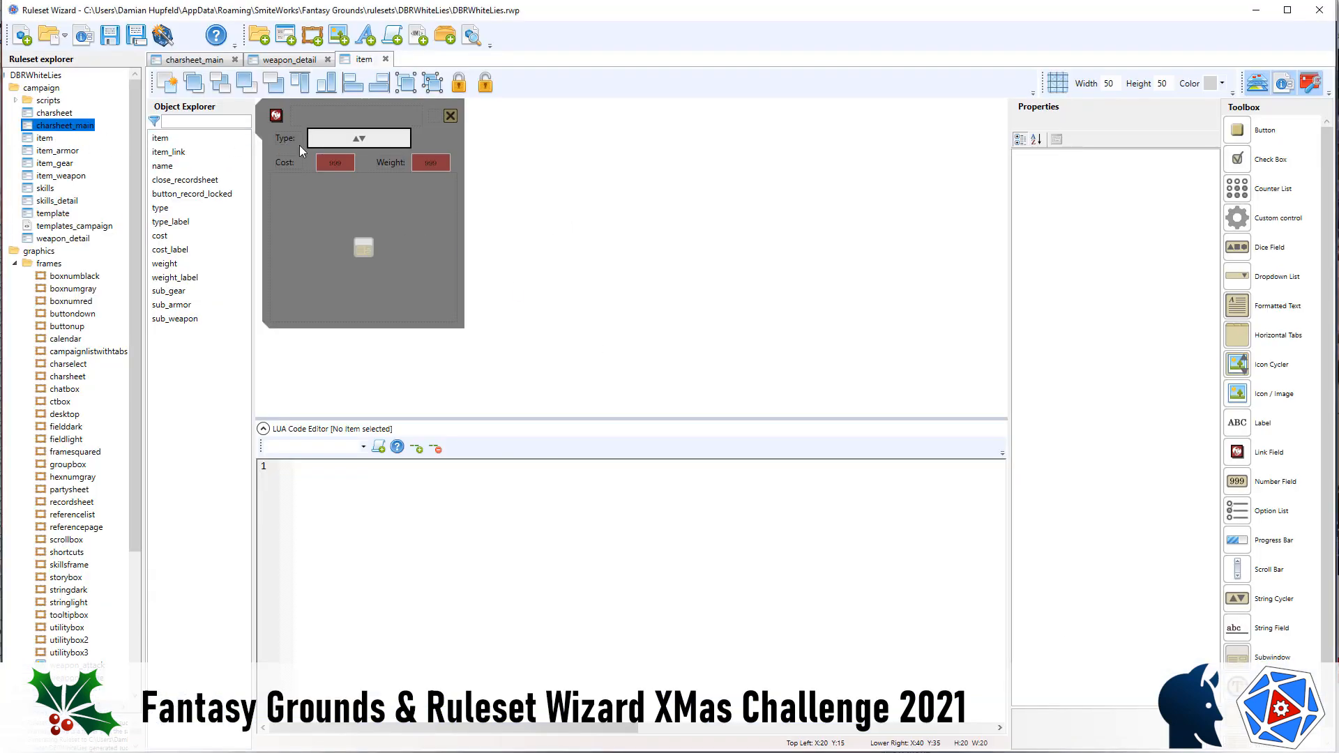
pyautogui.rightClick(53, 128)
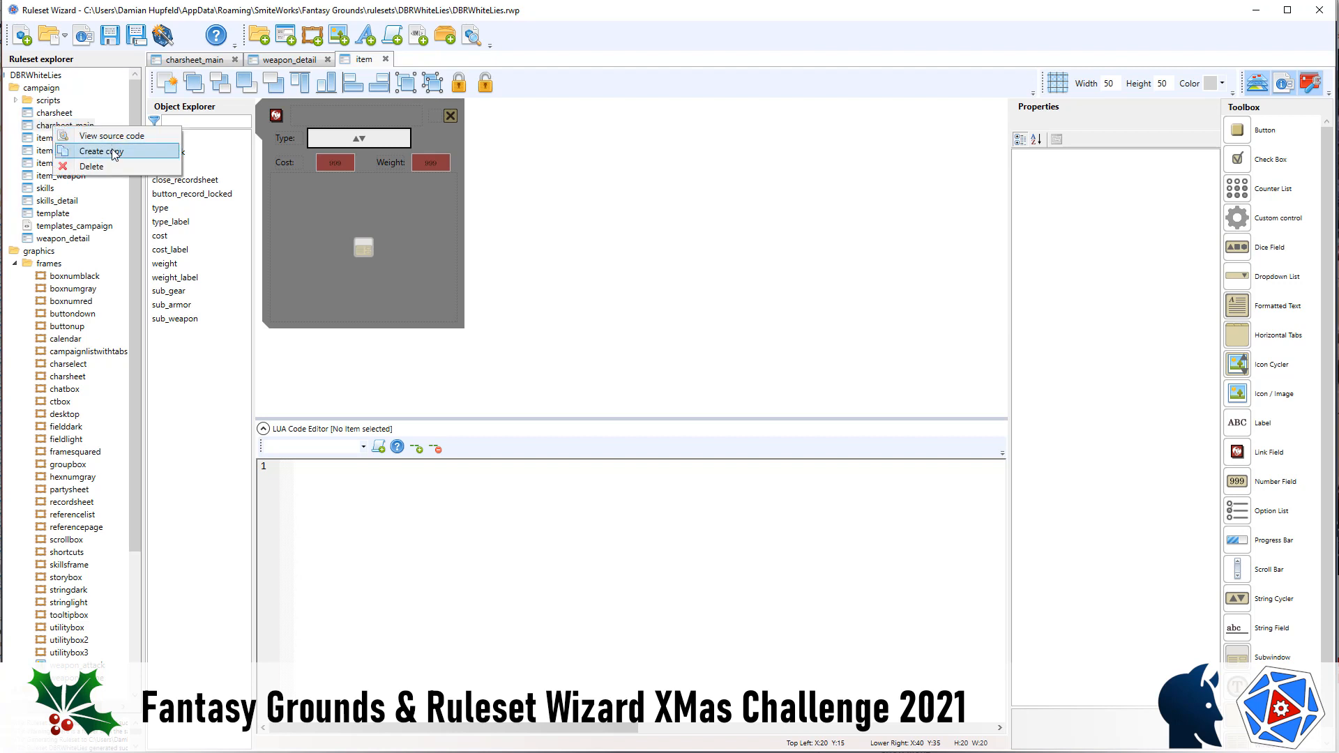
pyautogui.click(111, 152)
pyautogui.click(81, 138)
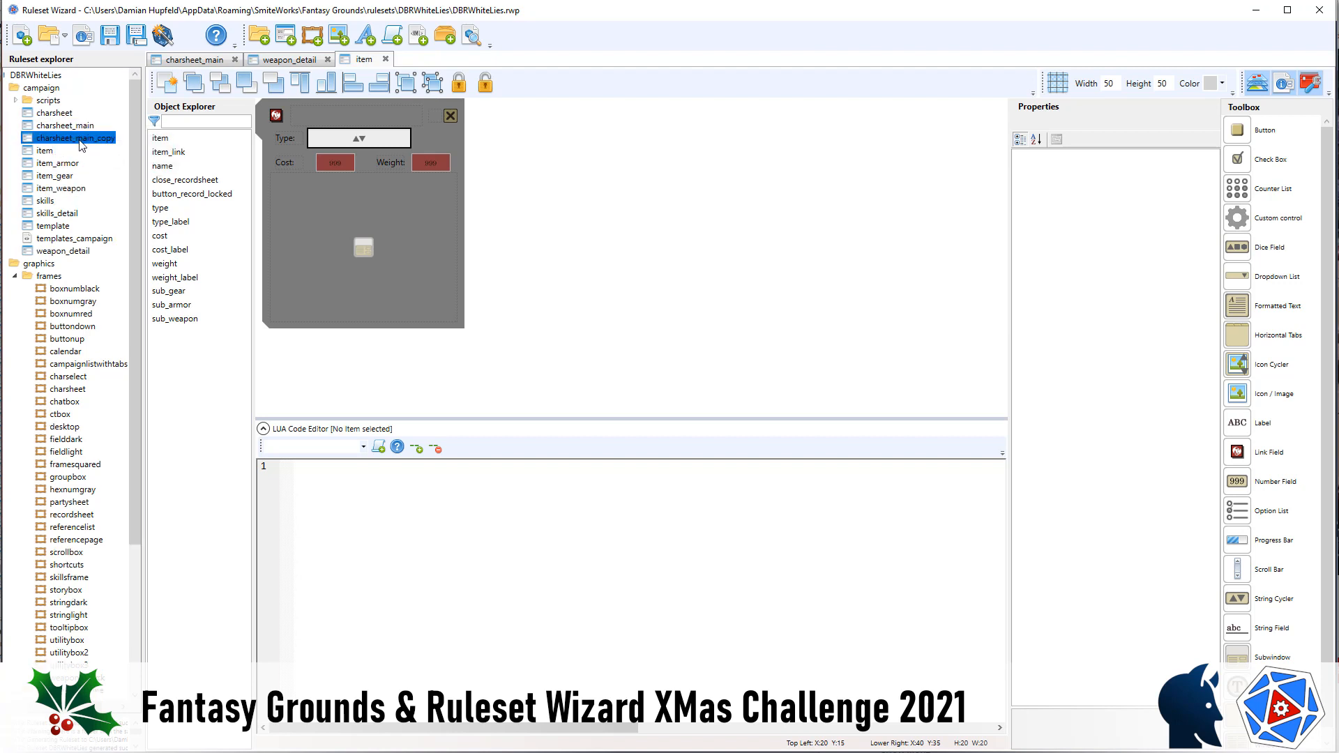
pyautogui.doubleClick(81, 138)
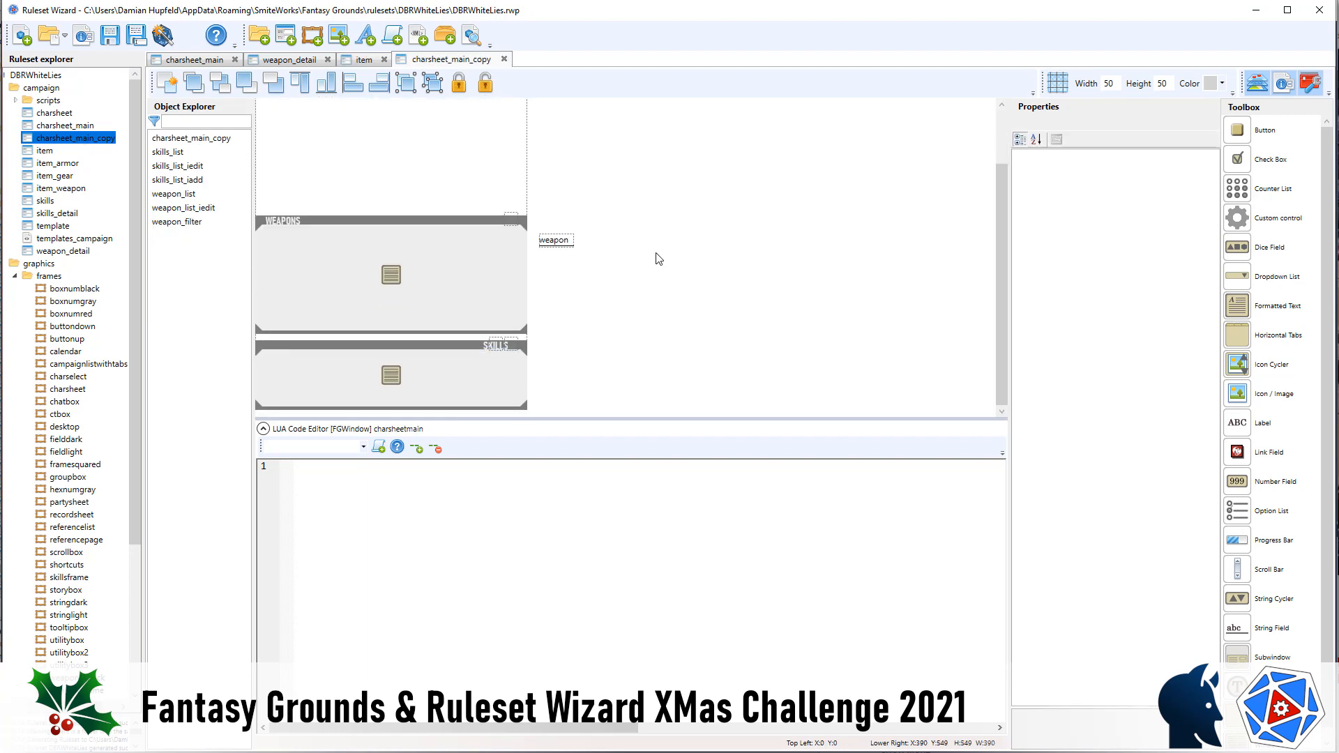
# - Delete all controls from the copied window class and rename it charsheet_inventory
pyautogui.click(489, 313)
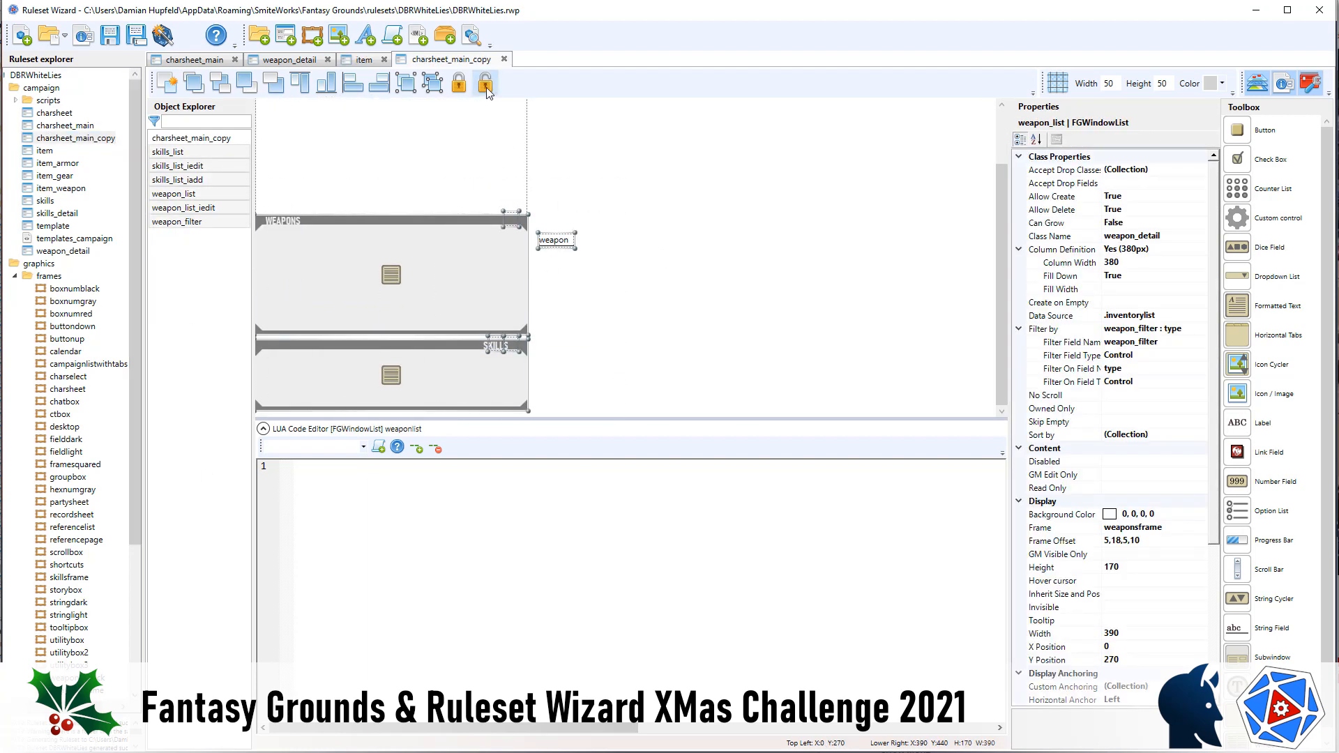
pyautogui.press('Delete')
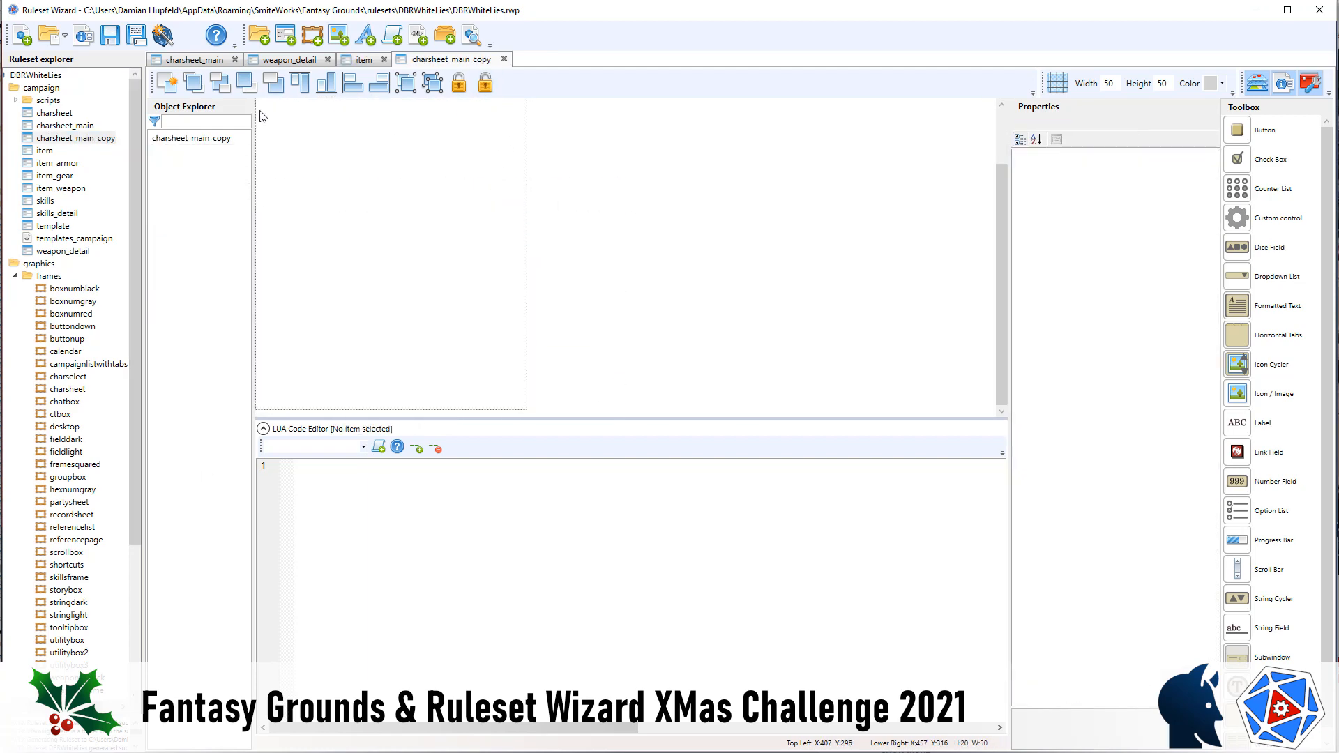
pyautogui.click(185, 138)
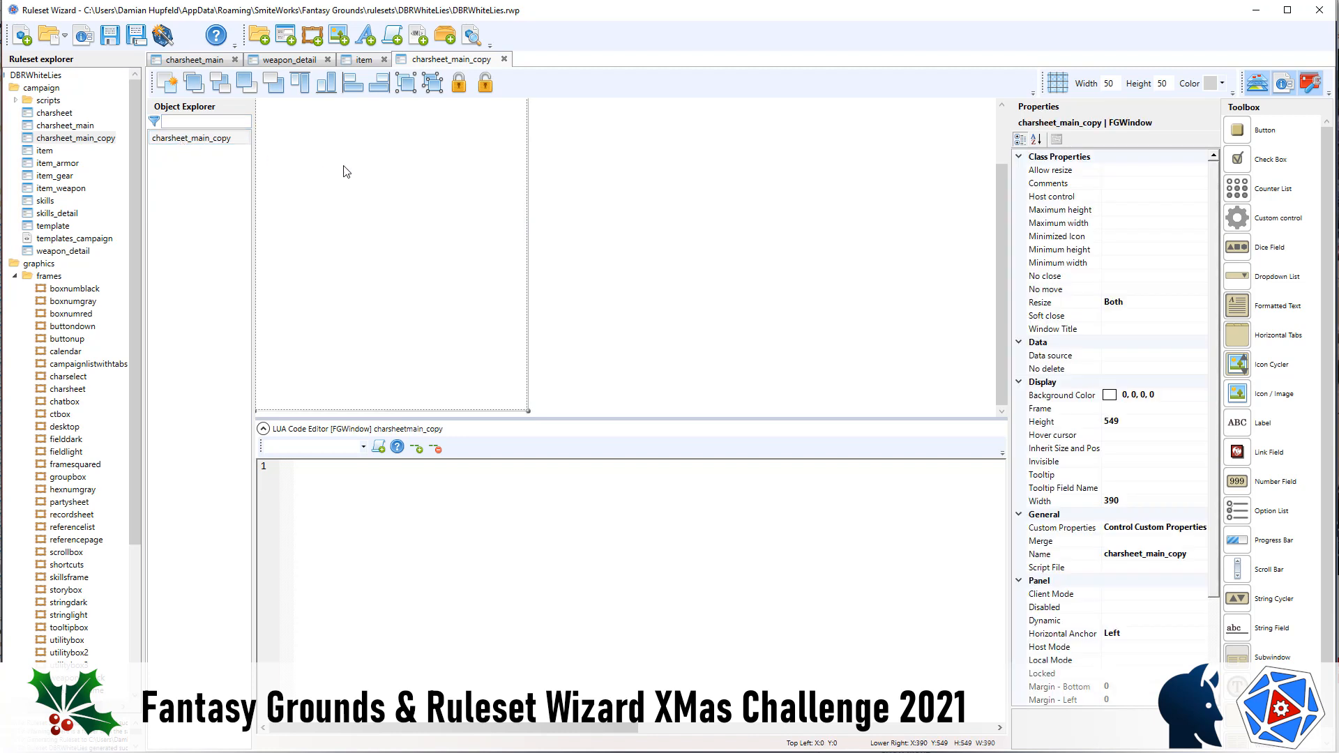
pyautogui.click(1139, 554)
pyautogui.moveTo(1147, 556); pyautogui.dragTo(1248, 555)
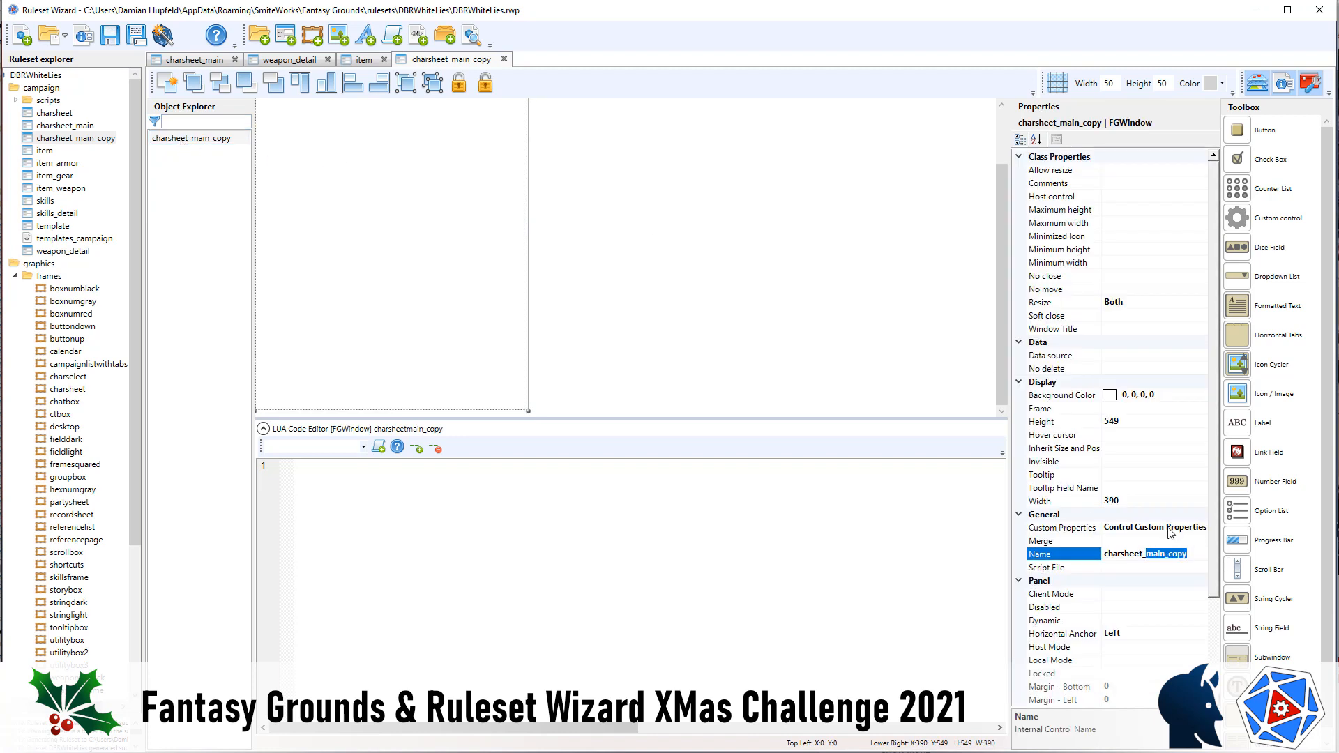
pyautogui.write('inventory')
pyautogui.press('Return')
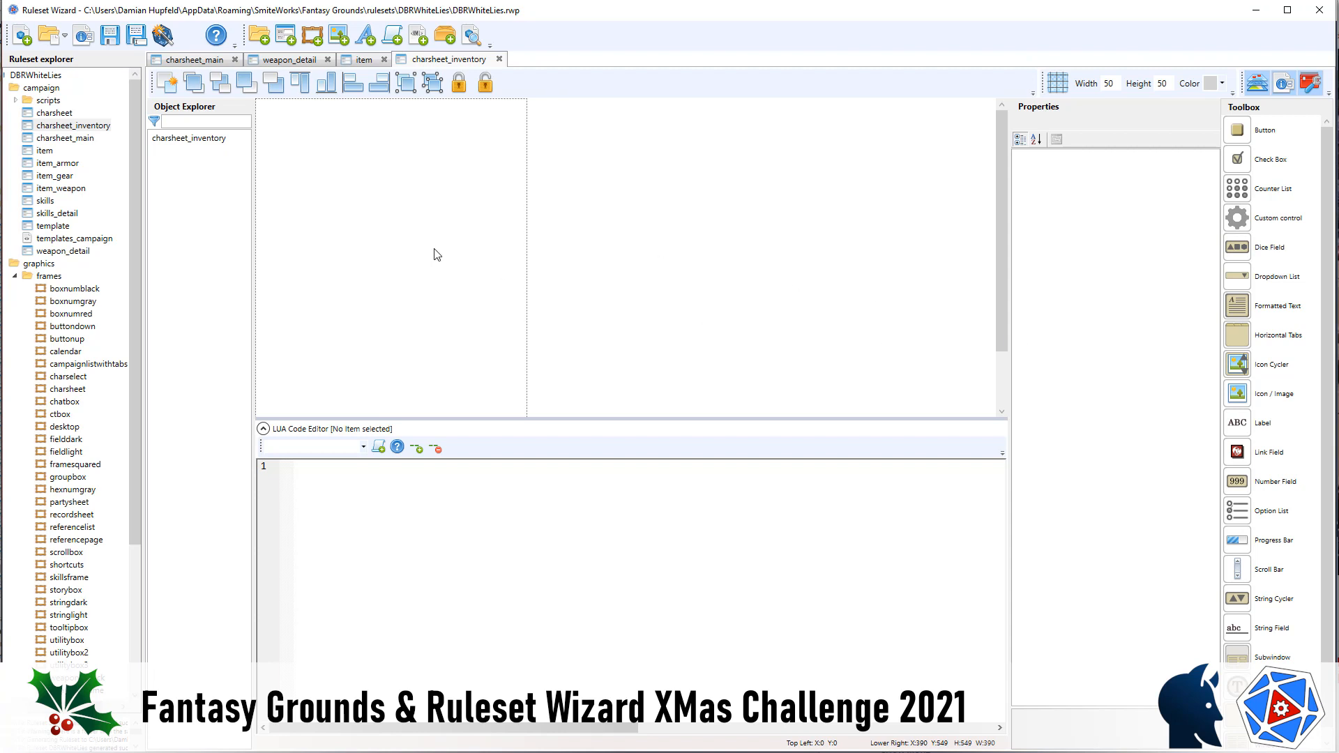
# - Set the Merge property of the charsheet_inventory window class
pyautogui.click(498, 274)
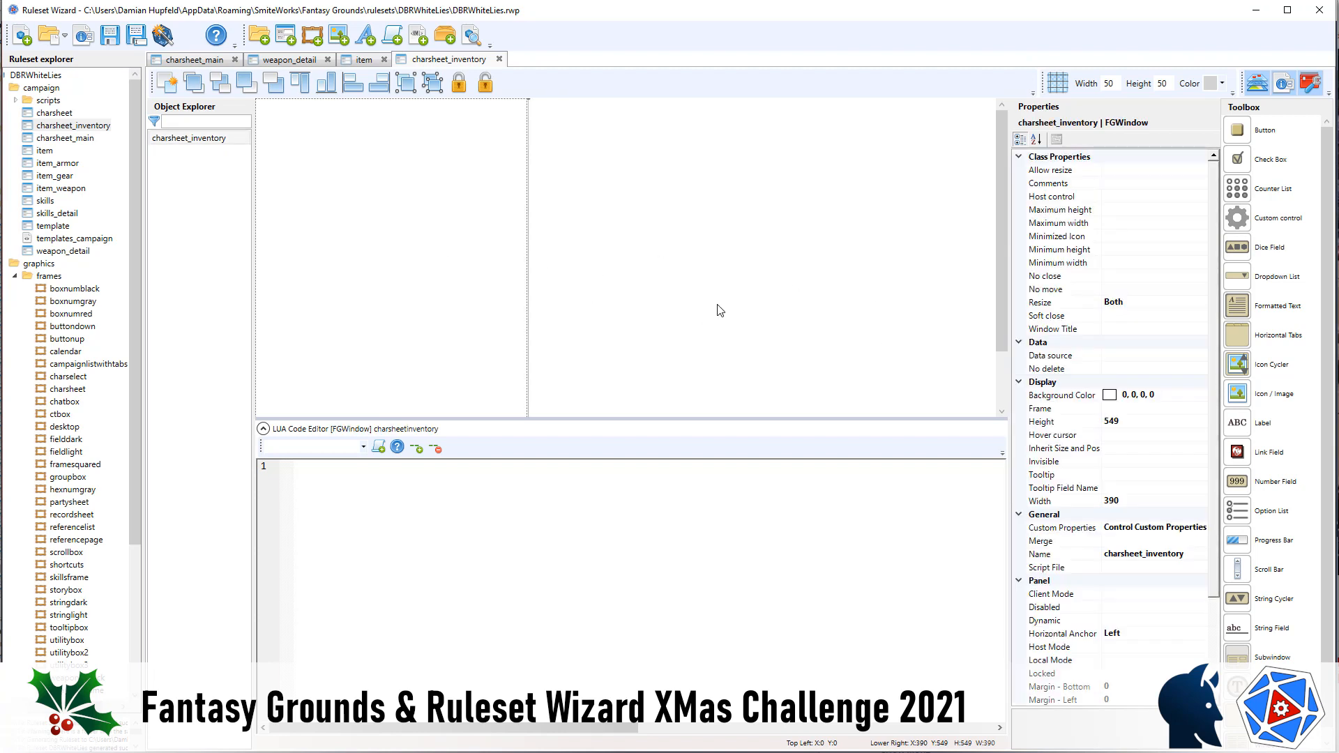
pyautogui.click(1132, 543)
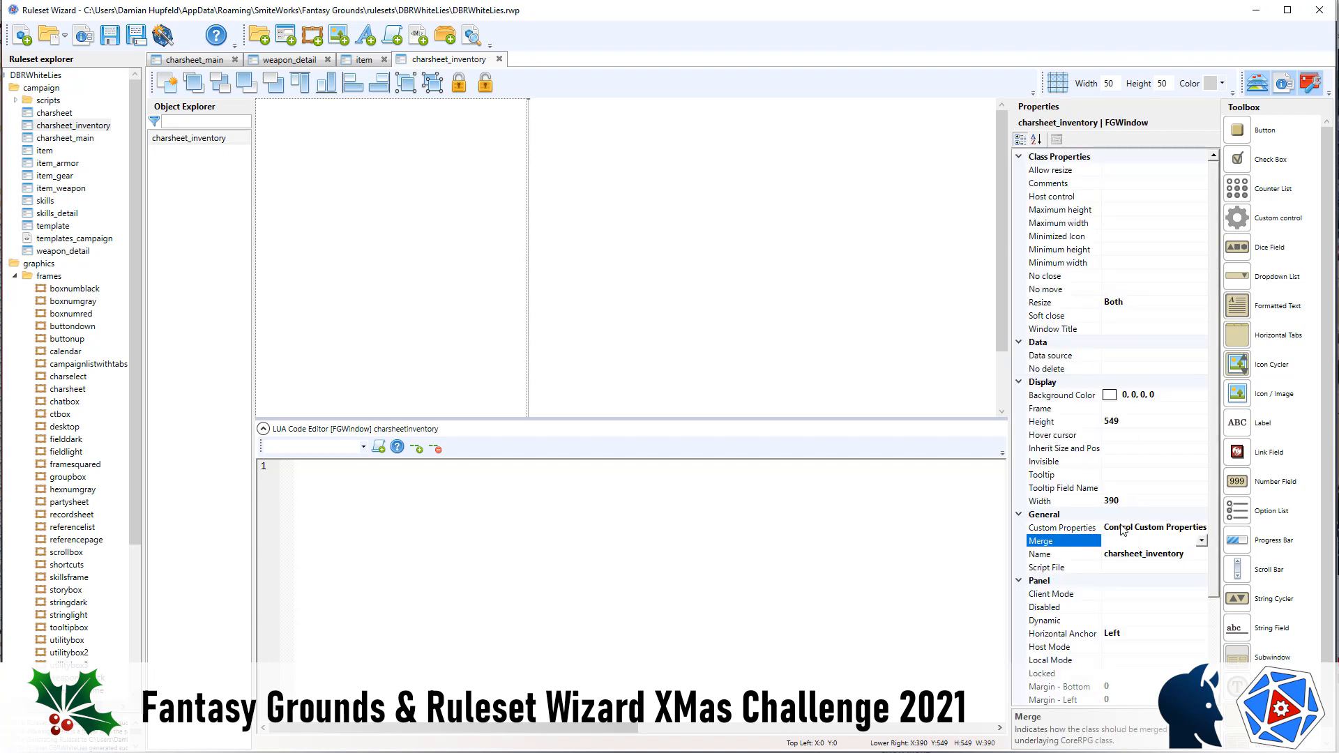
pyautogui.doubleClick(1119, 538)
pyautogui.click(760, 260)
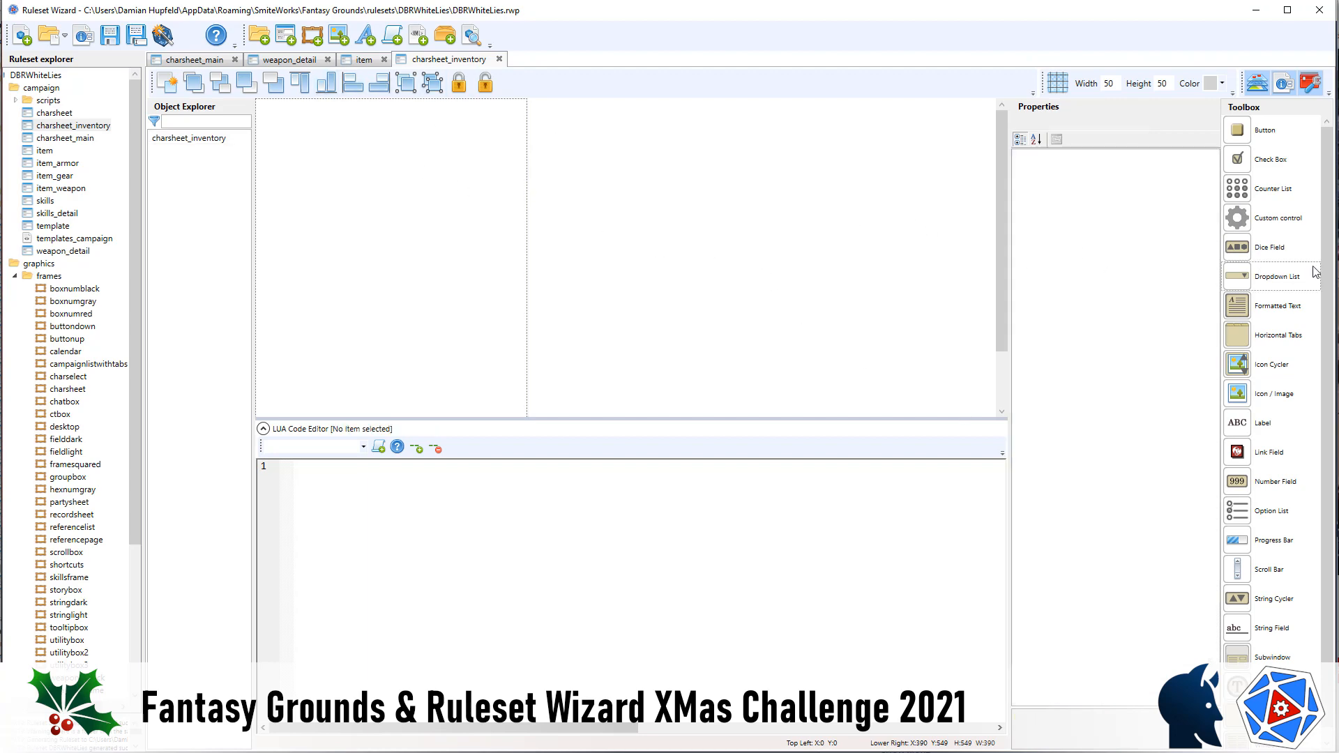
# - Add a designer-locked custom control named encumbranceframe outside the window at about X 403, Y 4, and set its Merge property
pyautogui.moveTo(1252, 222); pyautogui.dragTo(545, 107)
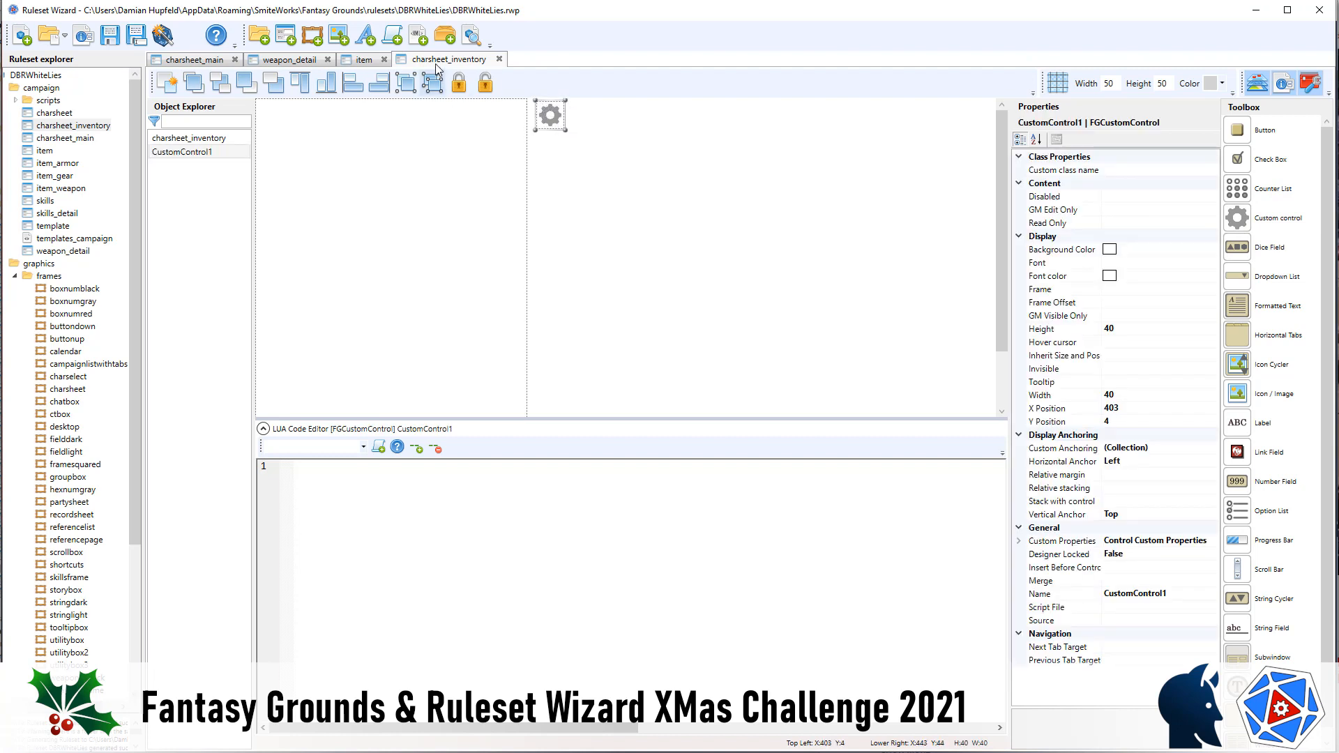
pyautogui.click(608, 144)
pyautogui.click(554, 114)
pyautogui.click(1177, 594)
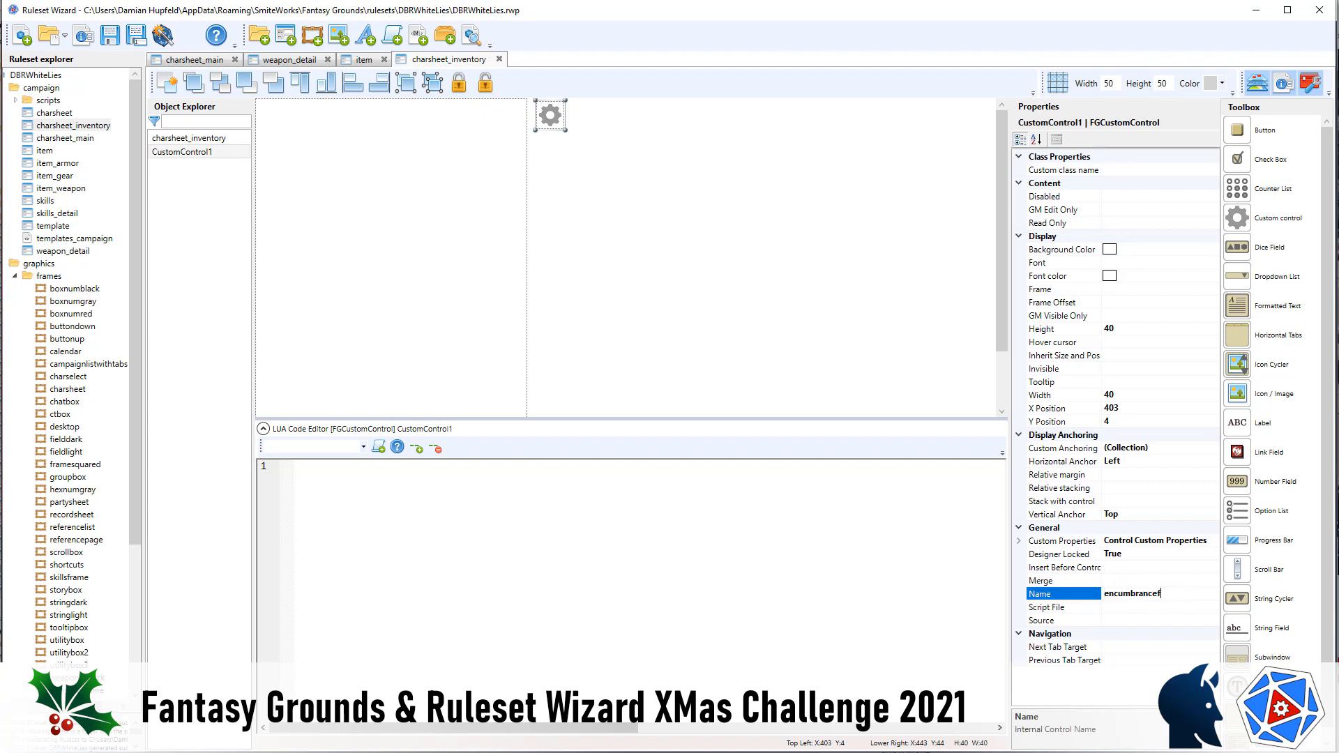
pyautogui.doubleClick(1154, 580)
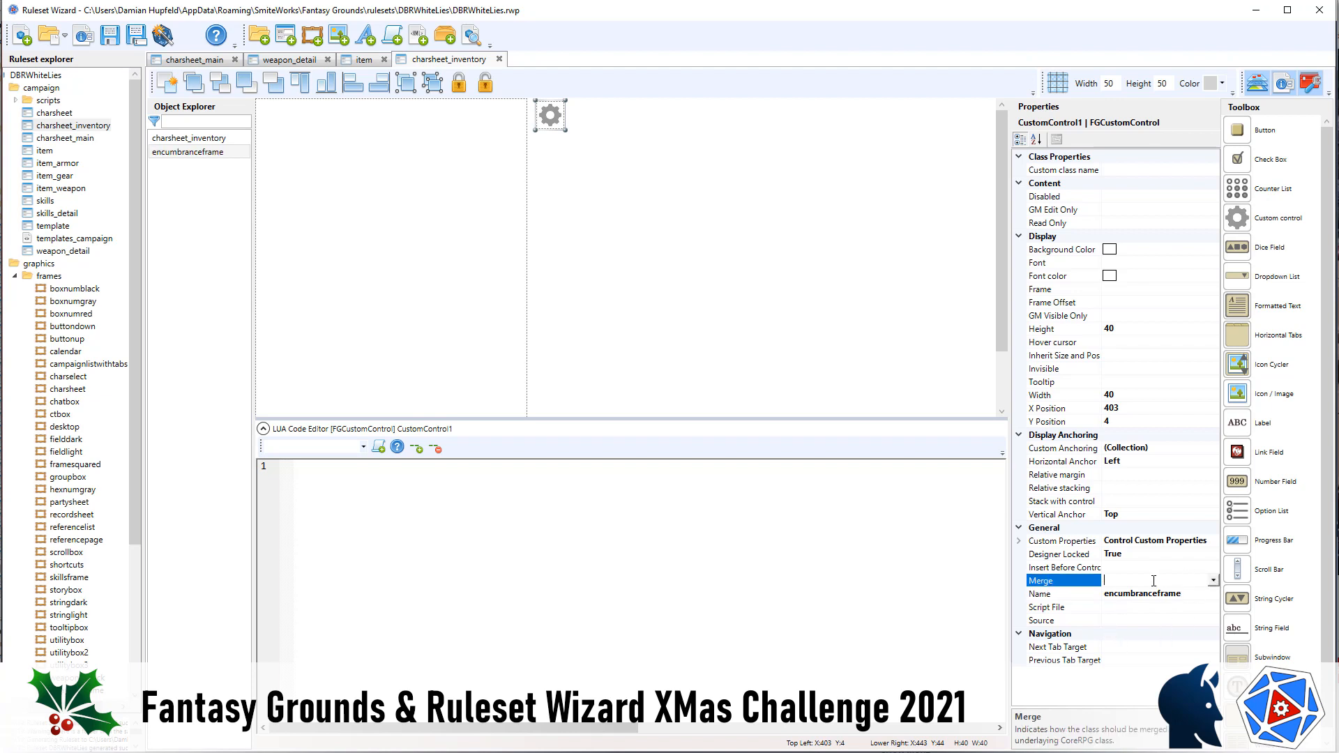
pyautogui.click(610, 261)
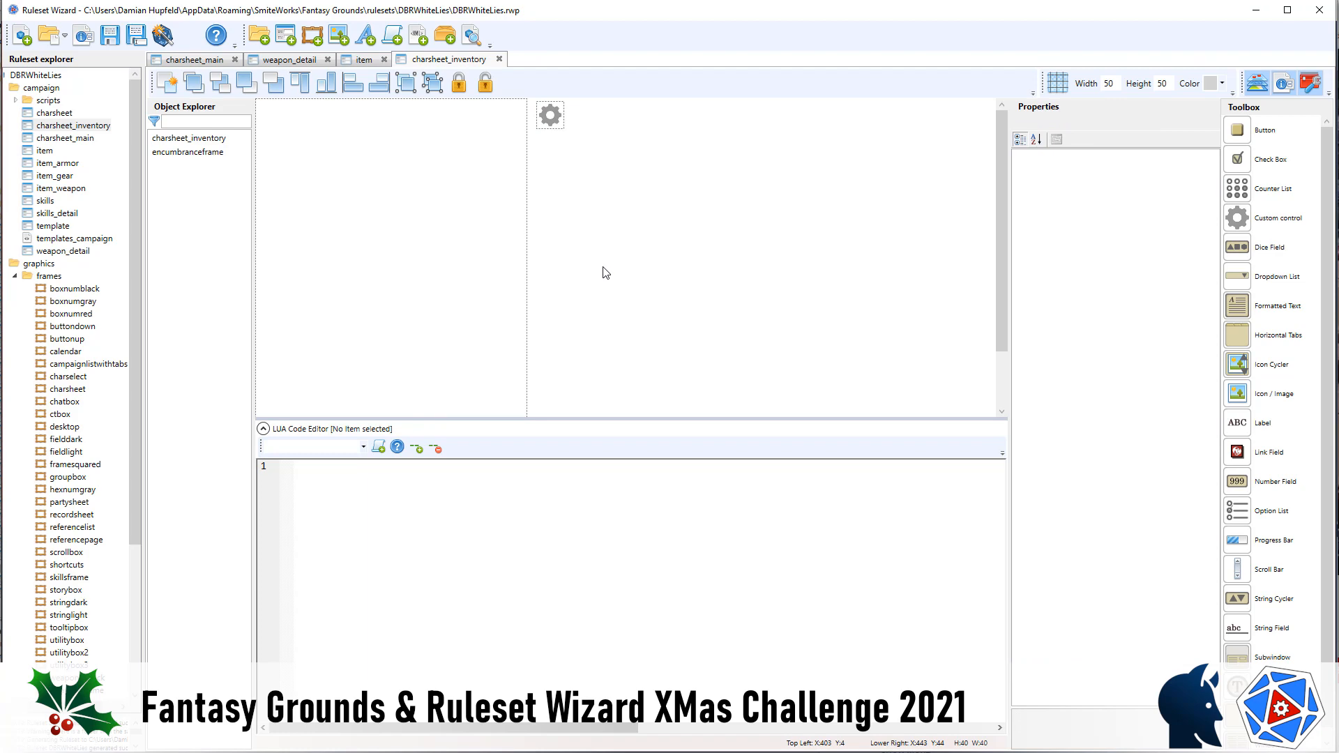
# - Switch to Notepad++ and highlight the name of the simplenumber control in record_char_inventory.xml
pyautogui.hotkey('alt', 'Tab')
pyautogui.click(556, 355)
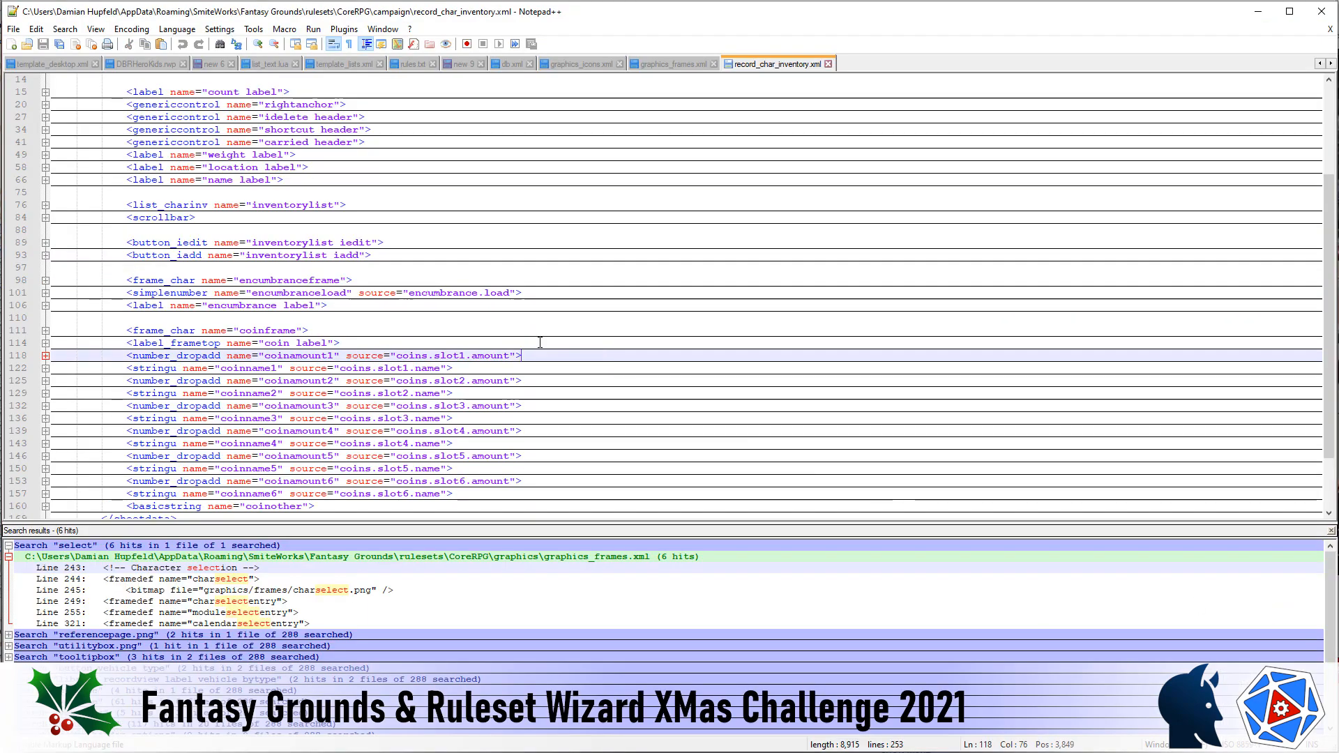
pyautogui.doubleClick(285, 293)
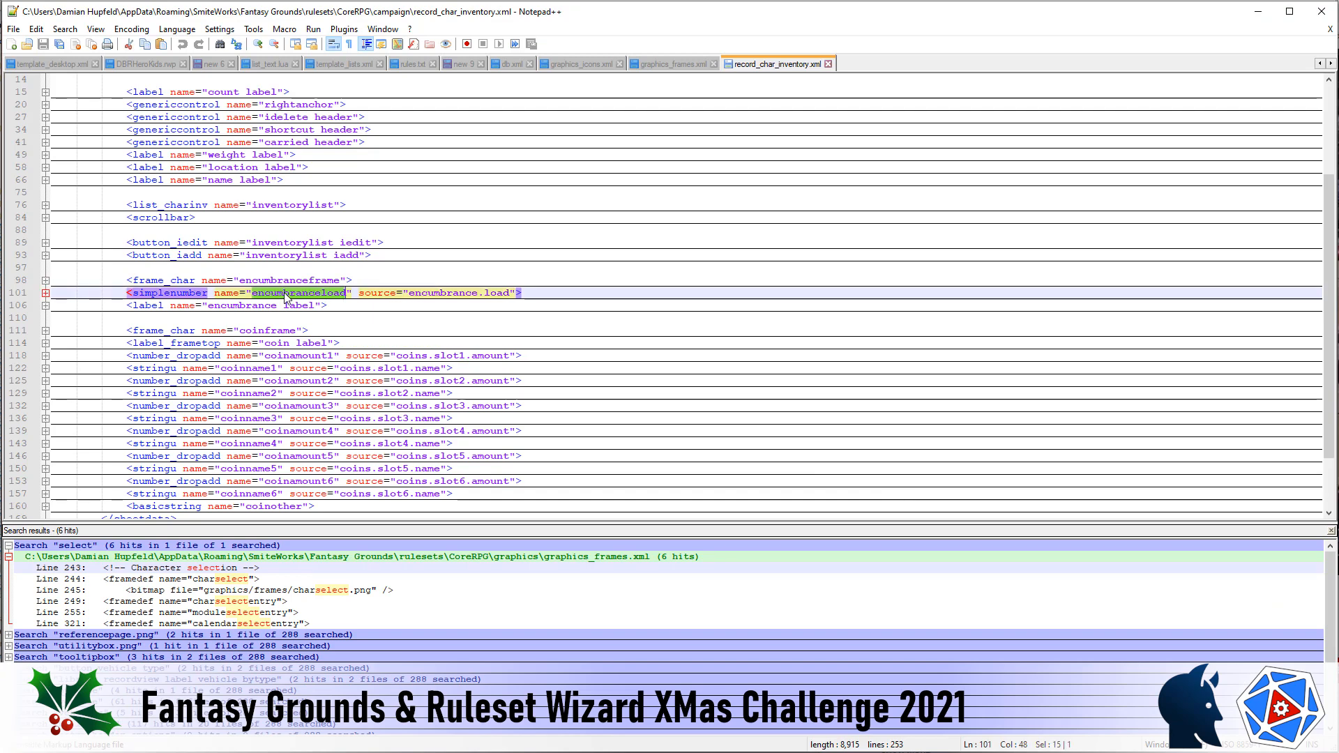
# - Return to Ruleset Wizard and add a number field named encumbranceload inside the window at about X 139, Y 102
pyautogui.hotkey('alt', 'Tab')
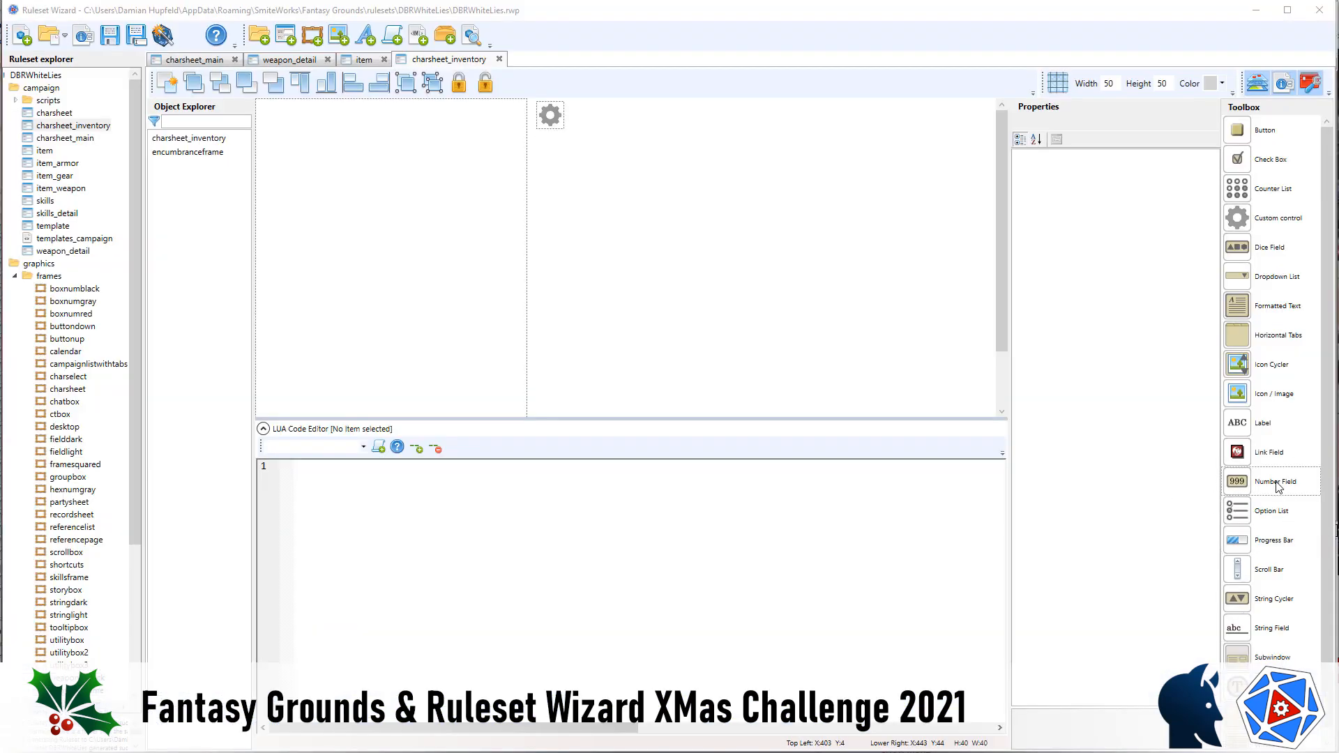
pyautogui.click(1239, 485)
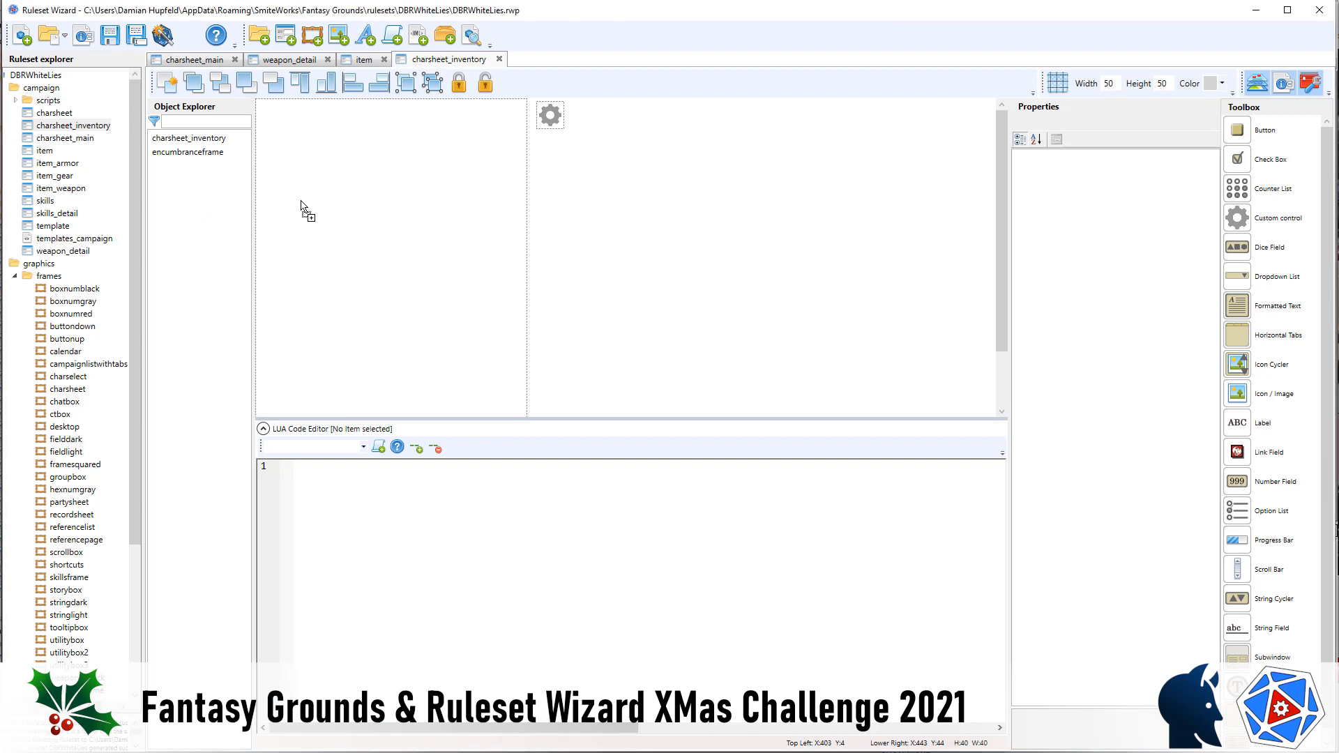
pyautogui.click(352, 170)
pyautogui.scroll(-5, 1143, 488)
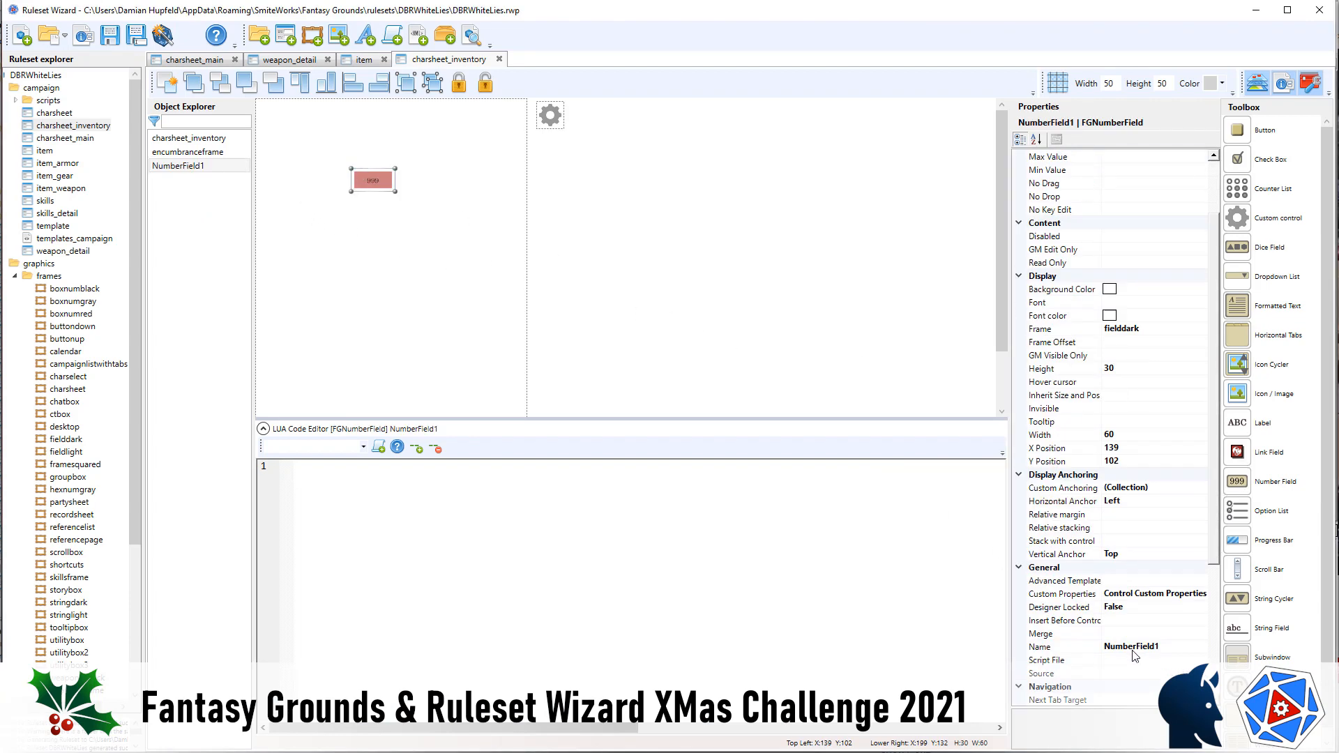
pyautogui.click(1146, 606)
pyautogui.click(1146, 607)
pyautogui.write('encumbranceload')
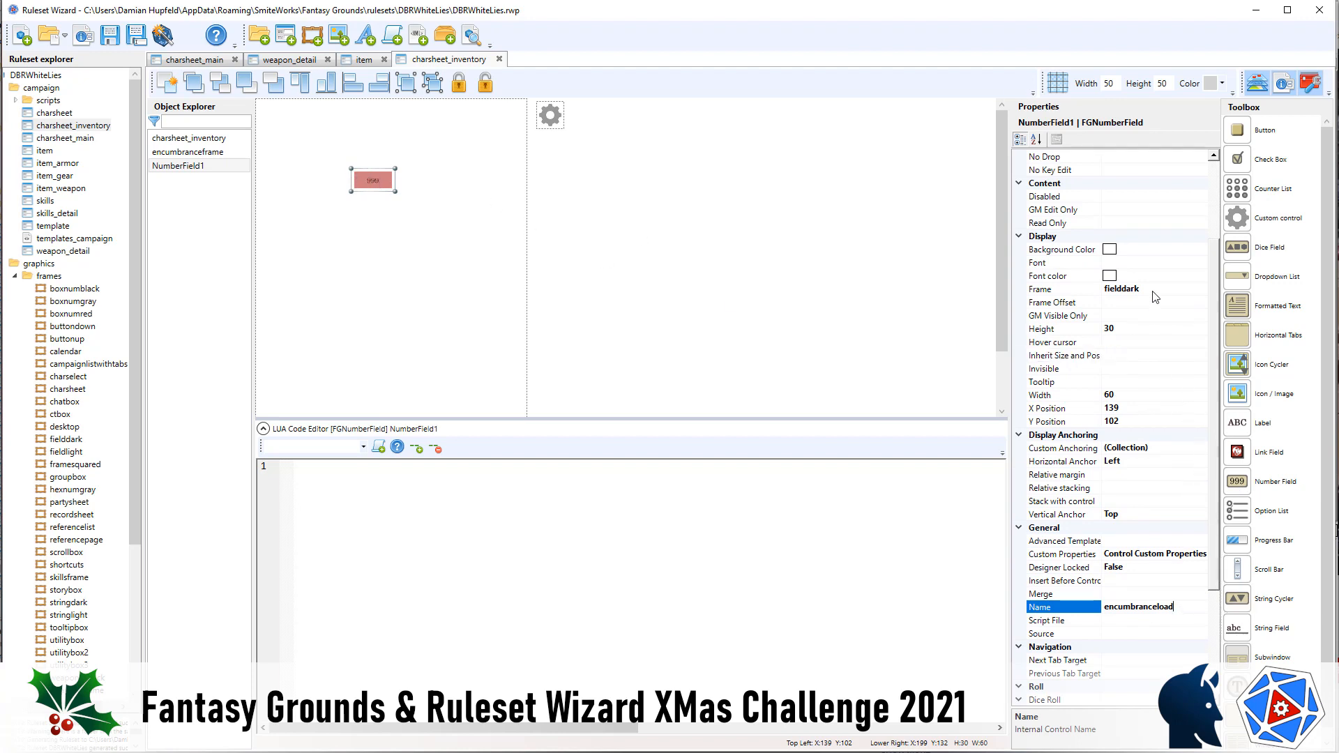
pyautogui.click(1185, 290)
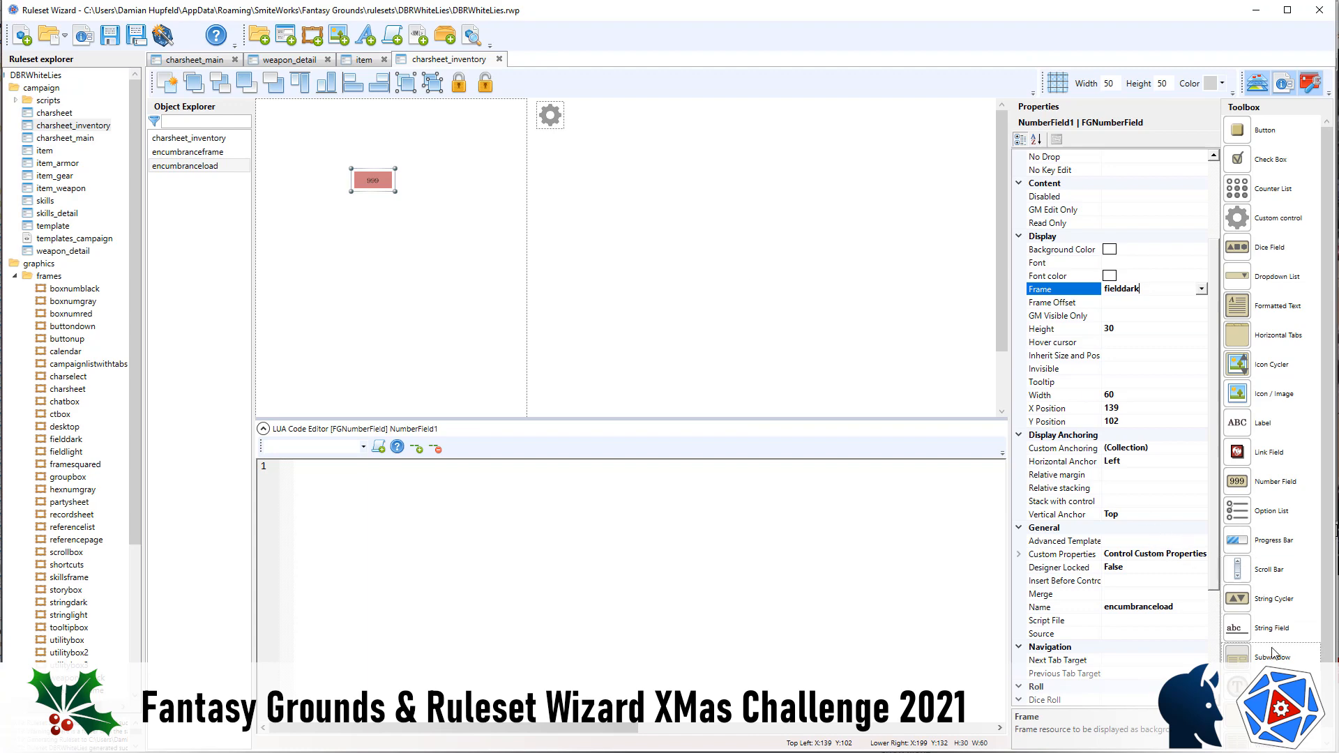
# - Add a label beside the number field at about X 37, Y 108, named encumbrance_label with the text Encumbrance
pyautogui.moveTo(1246, 433); pyautogui.dragTo(308, 183)
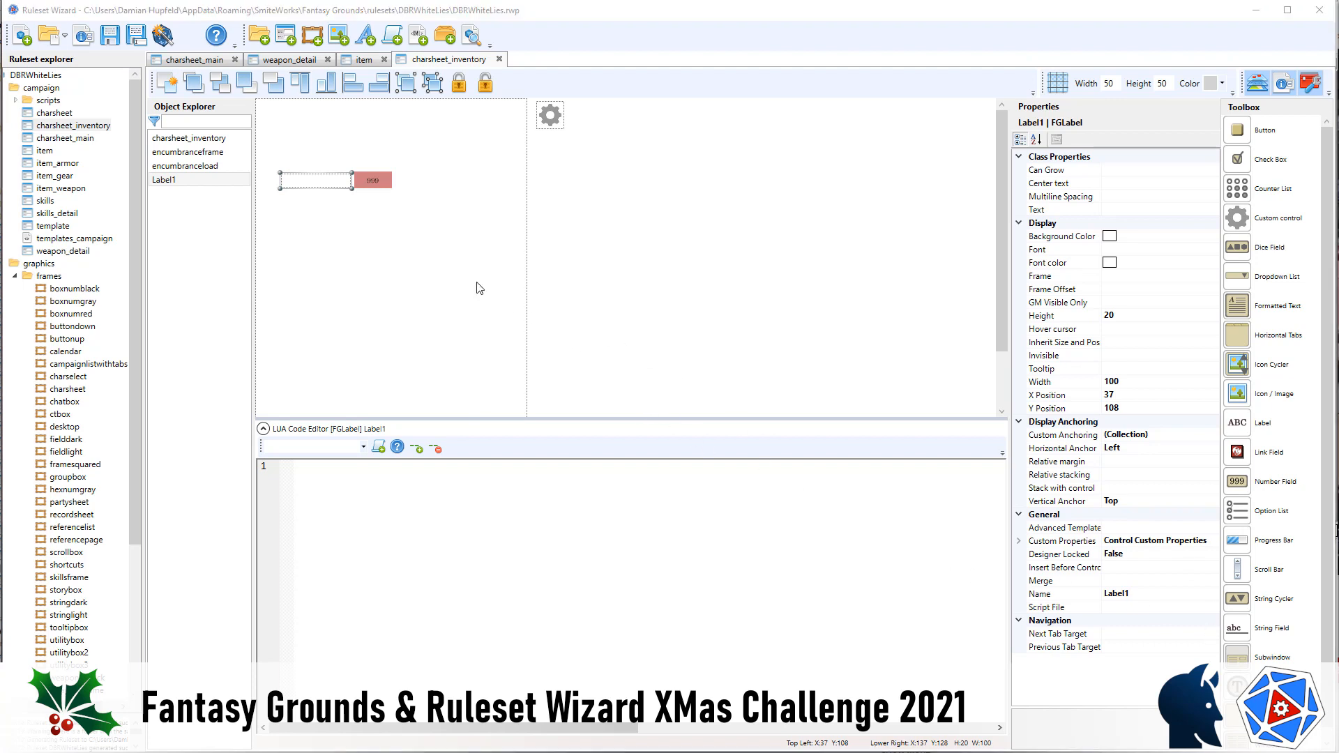
pyautogui.click(326, 206)
pyautogui.click(320, 182)
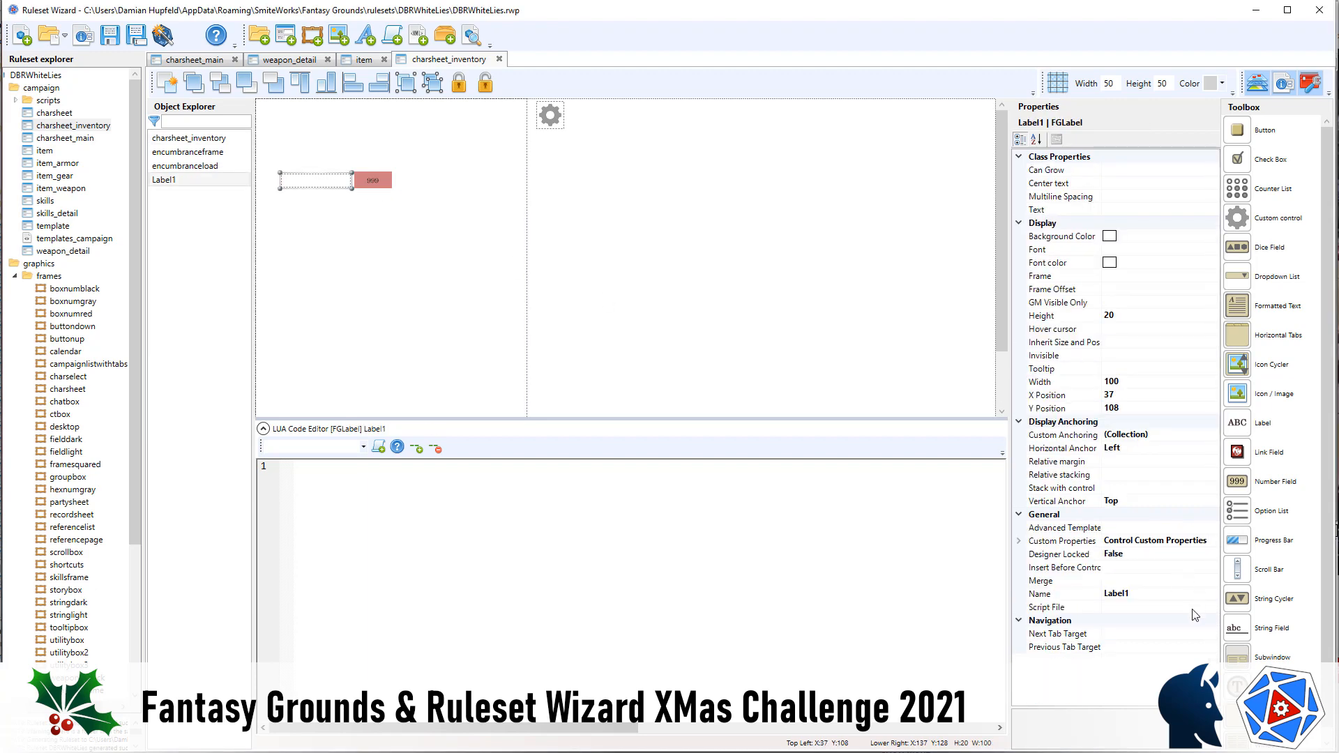
pyautogui.click(1153, 594)
pyautogui.write('encumbrance_l')
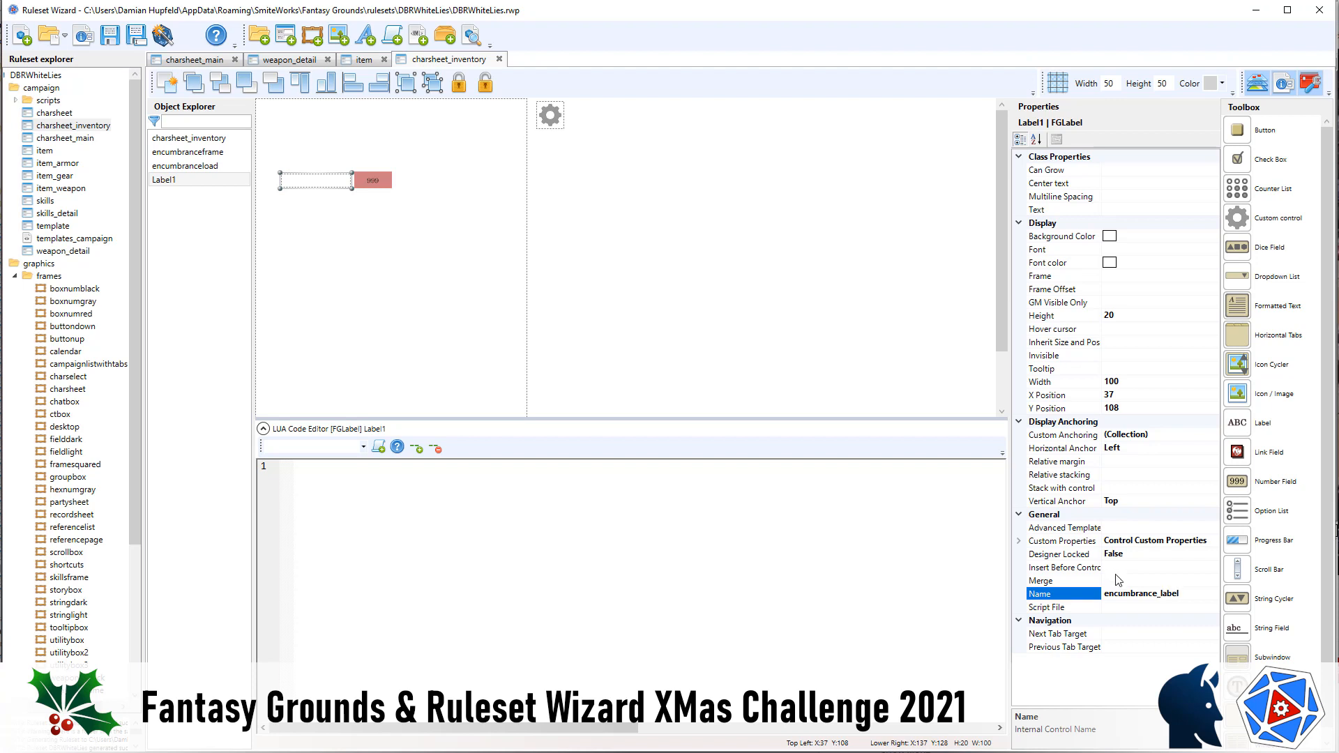
pyautogui.click(1123, 585)
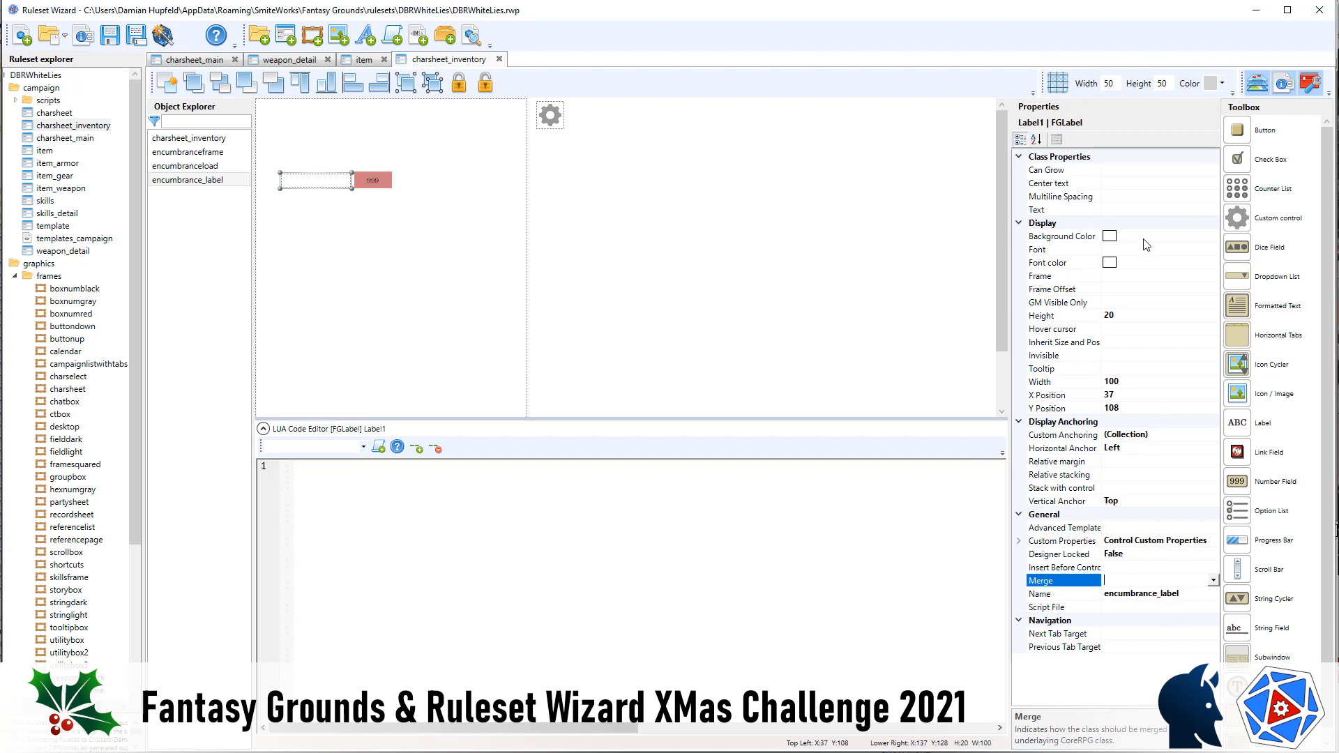
pyautogui.click(1133, 209)
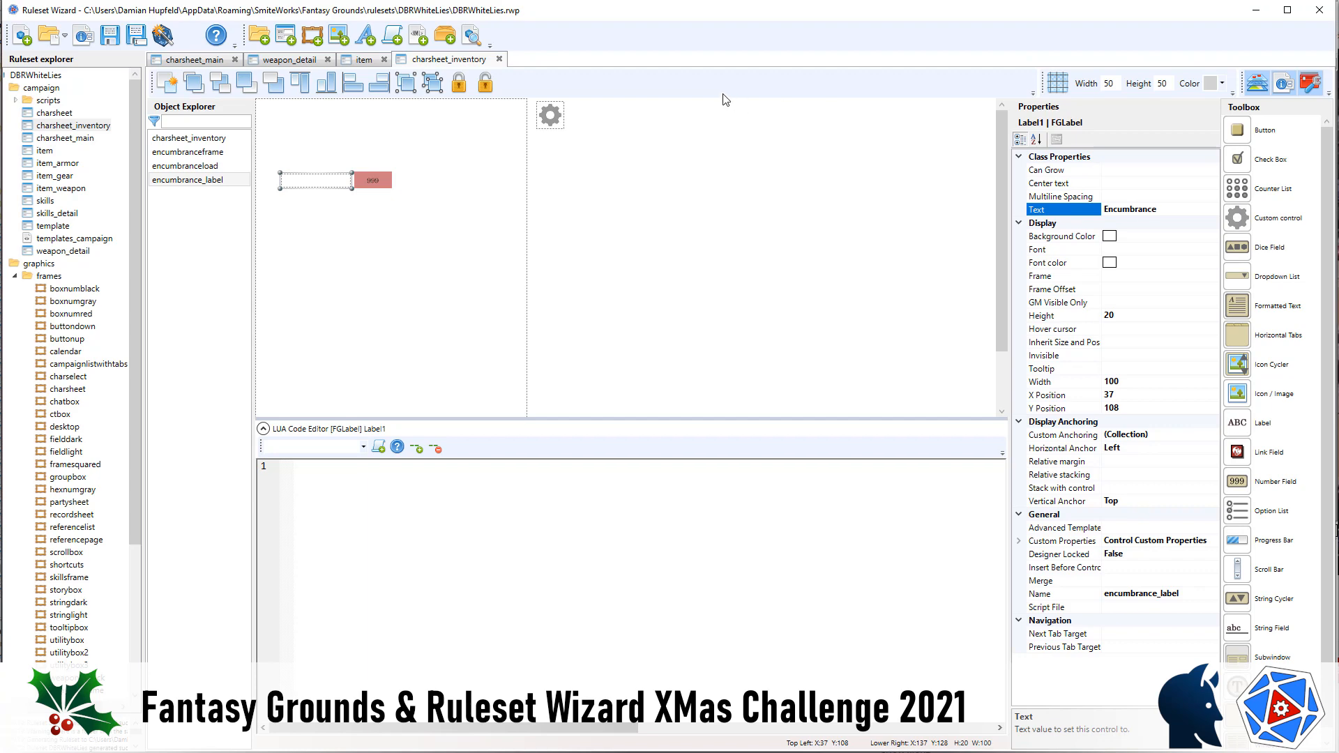
pyautogui.click(627, 212)
# - Move the Encumbrance label and number field together to the window's lower area, with the label at about X 8, Y 345
pyautogui.moveTo(393, 194); pyautogui.dragTo(284, 157)
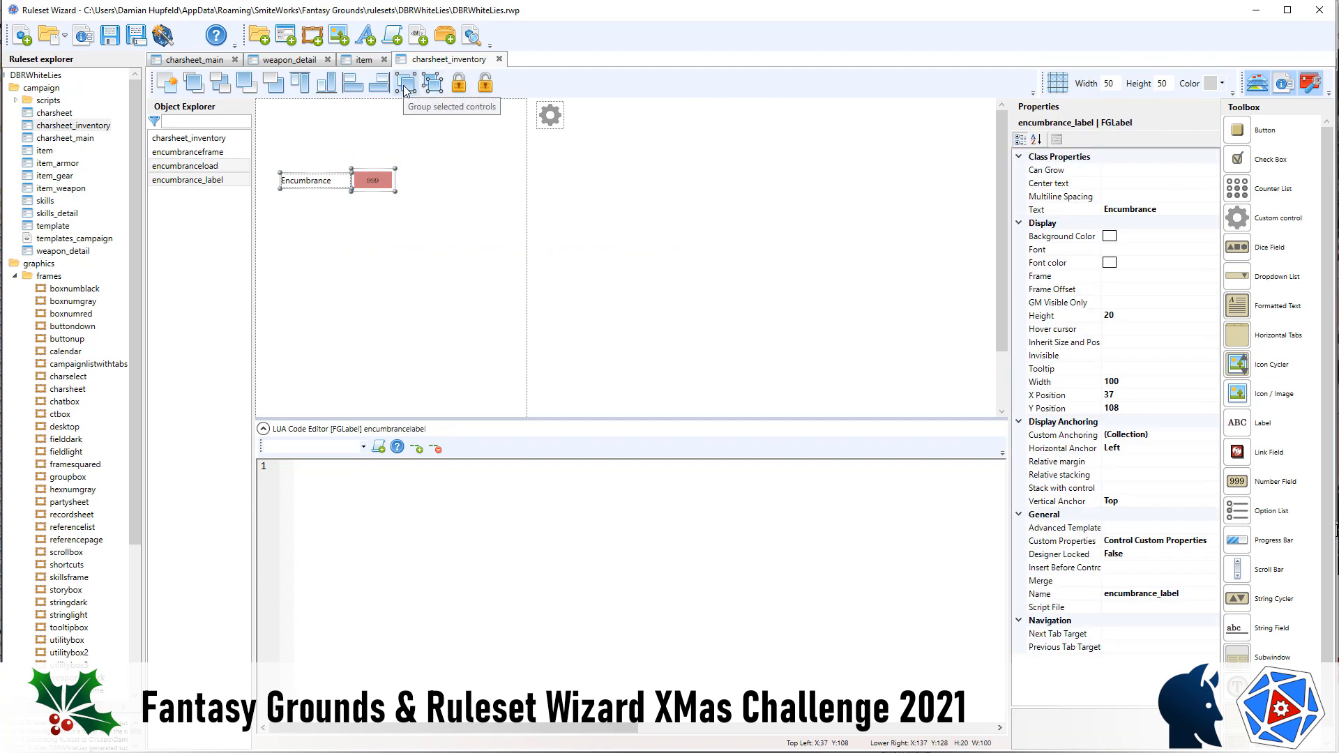
pyautogui.moveTo(299, 180); pyautogui.dragTo(277, 344)
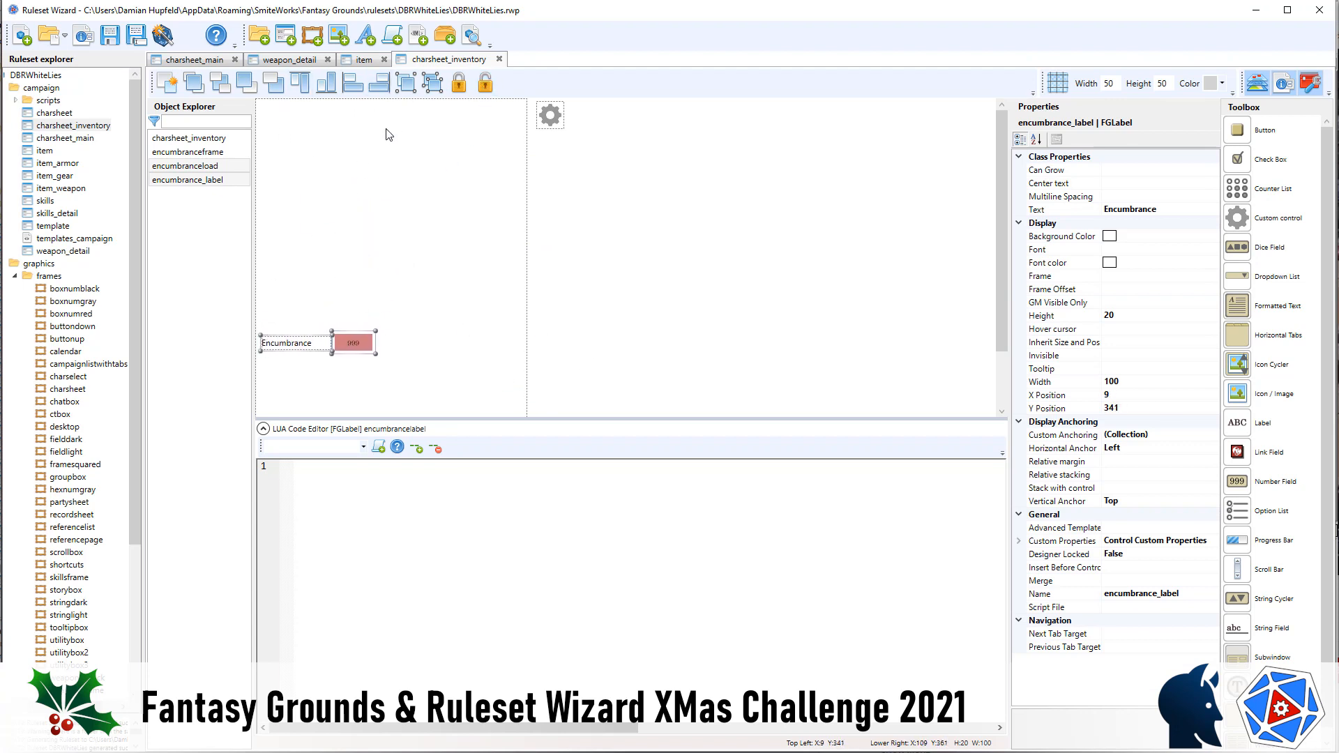
pyautogui.moveTo(295, 343); pyautogui.dragTo(296, 345)
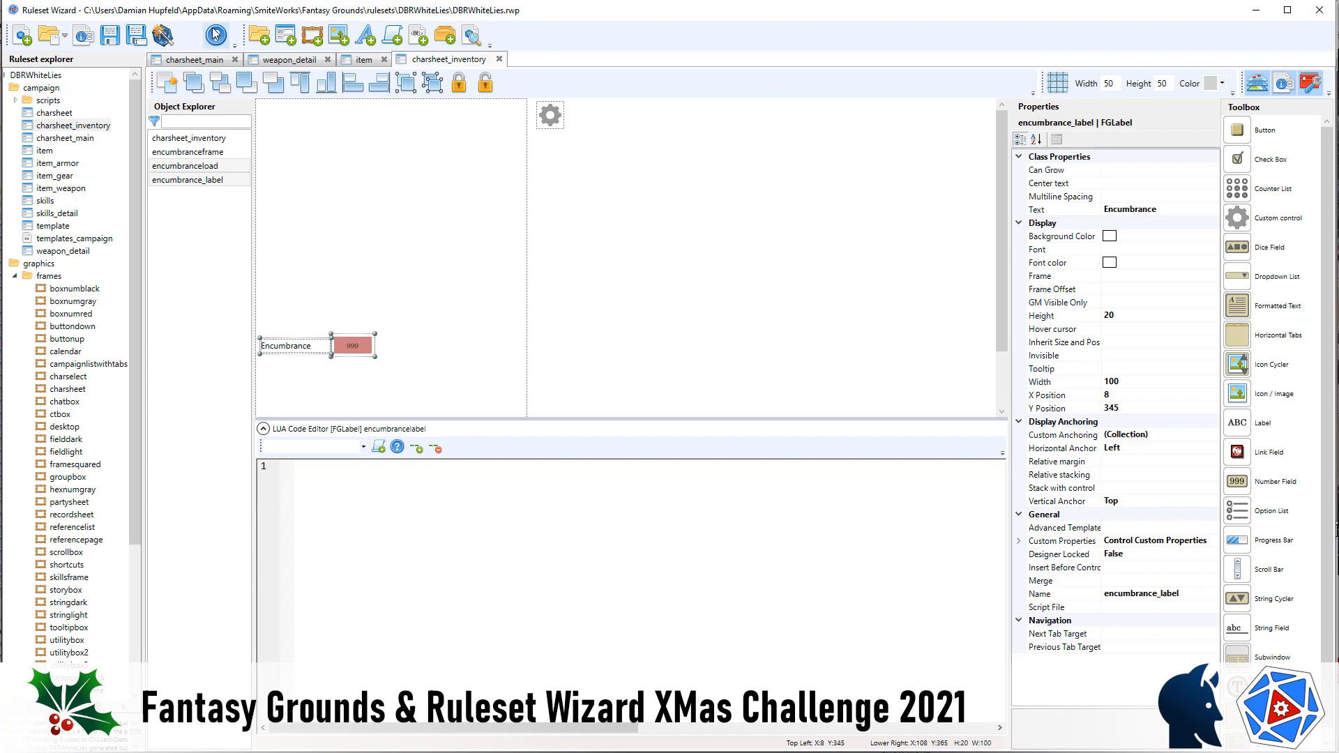
# - Export the ruleset and check the character sheet's Inventory page in Fantasy Grounds
pyautogui.click(162, 35)
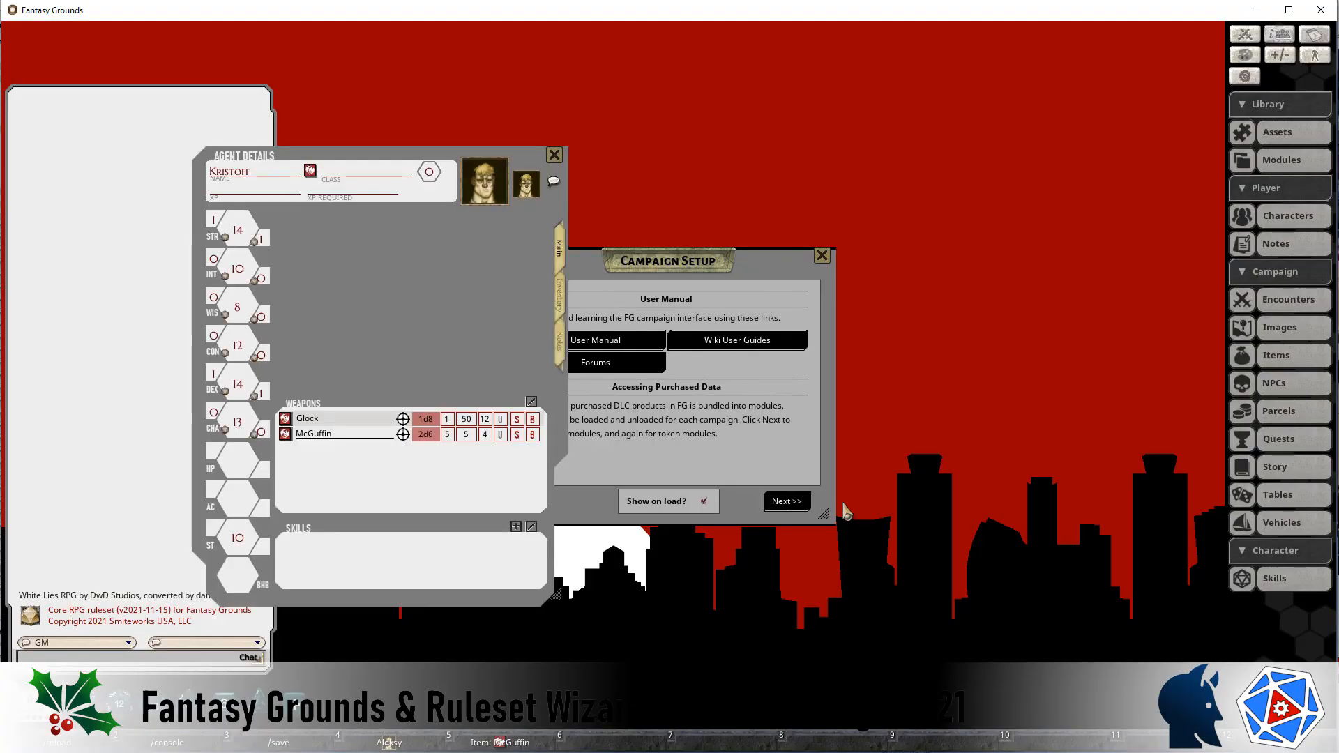
pyautogui.click(561, 300)
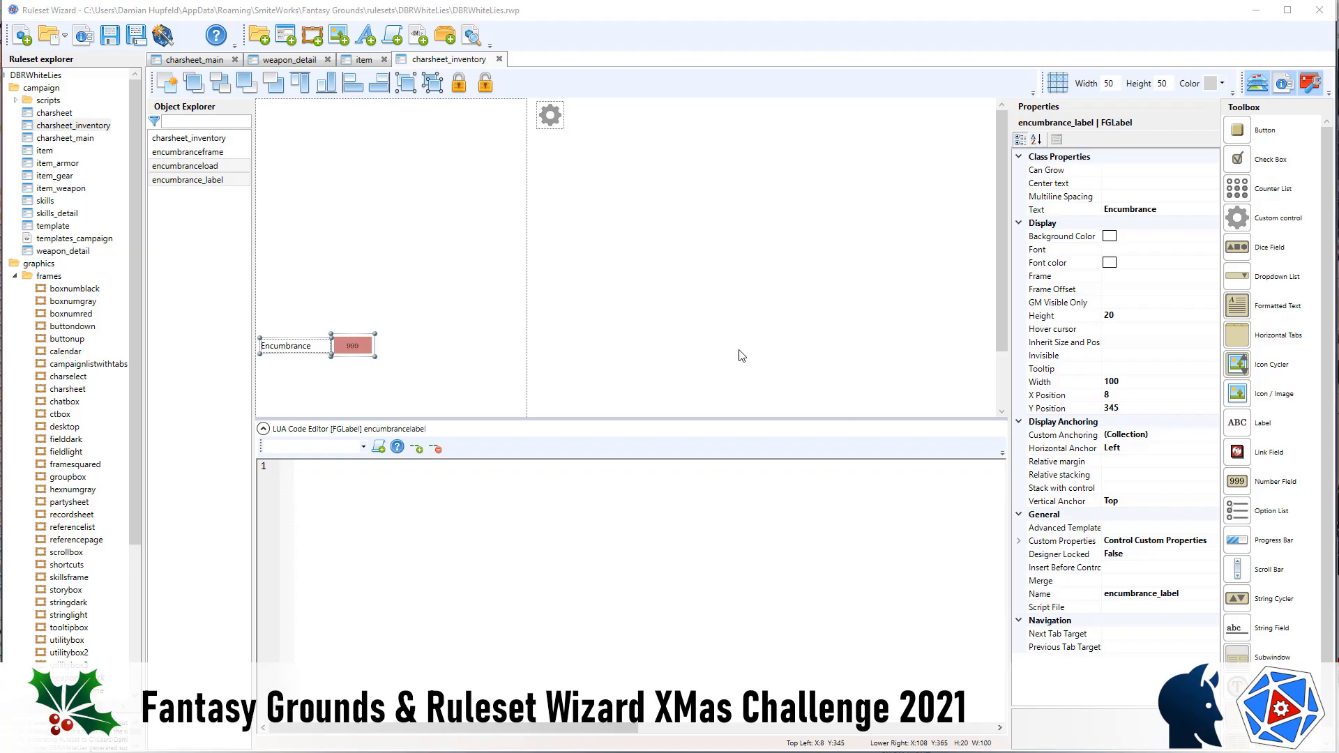
# - In Ruleset Wizard, unlock the Encumbrance label and number field and move them down so the label sits at Y 355
pyautogui.click(741, 352)
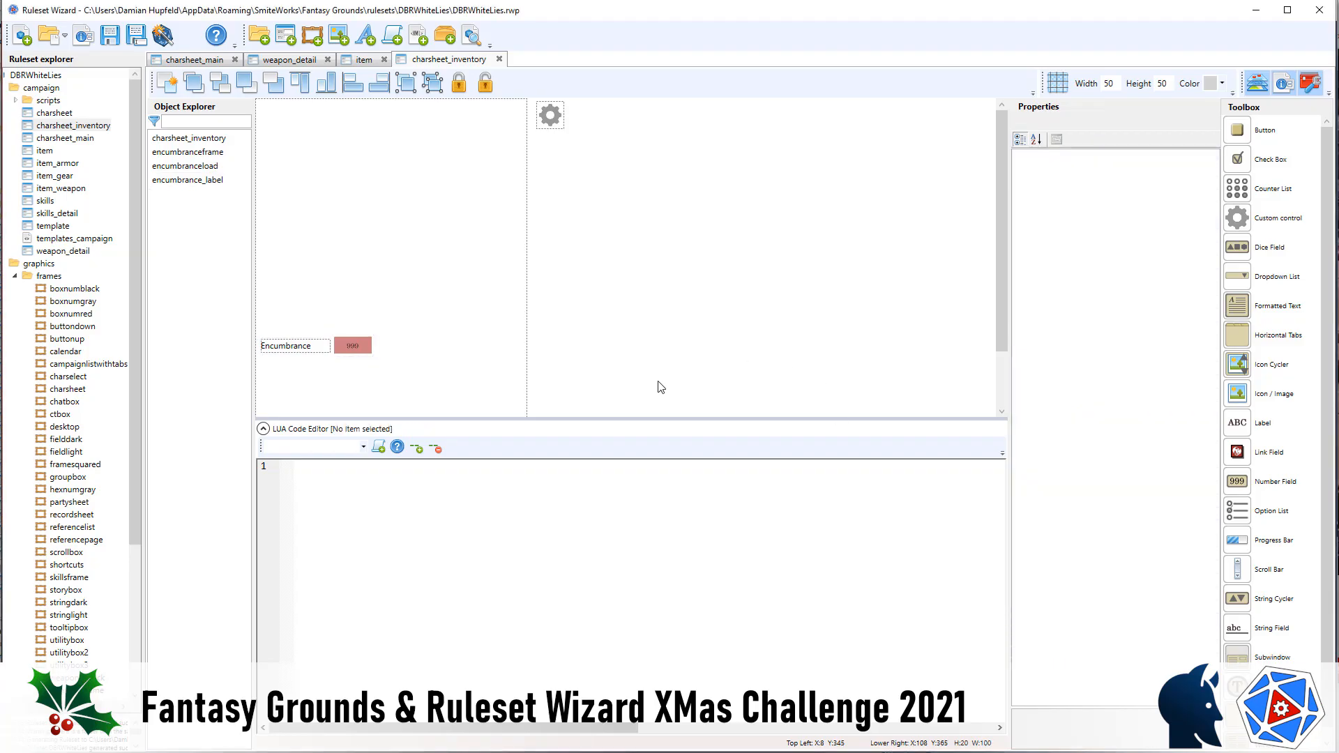
pyautogui.moveTo(726, 347); pyautogui.dragTo(474, 307)
pyautogui.moveTo(631, 302); pyautogui.dragTo(257, 384)
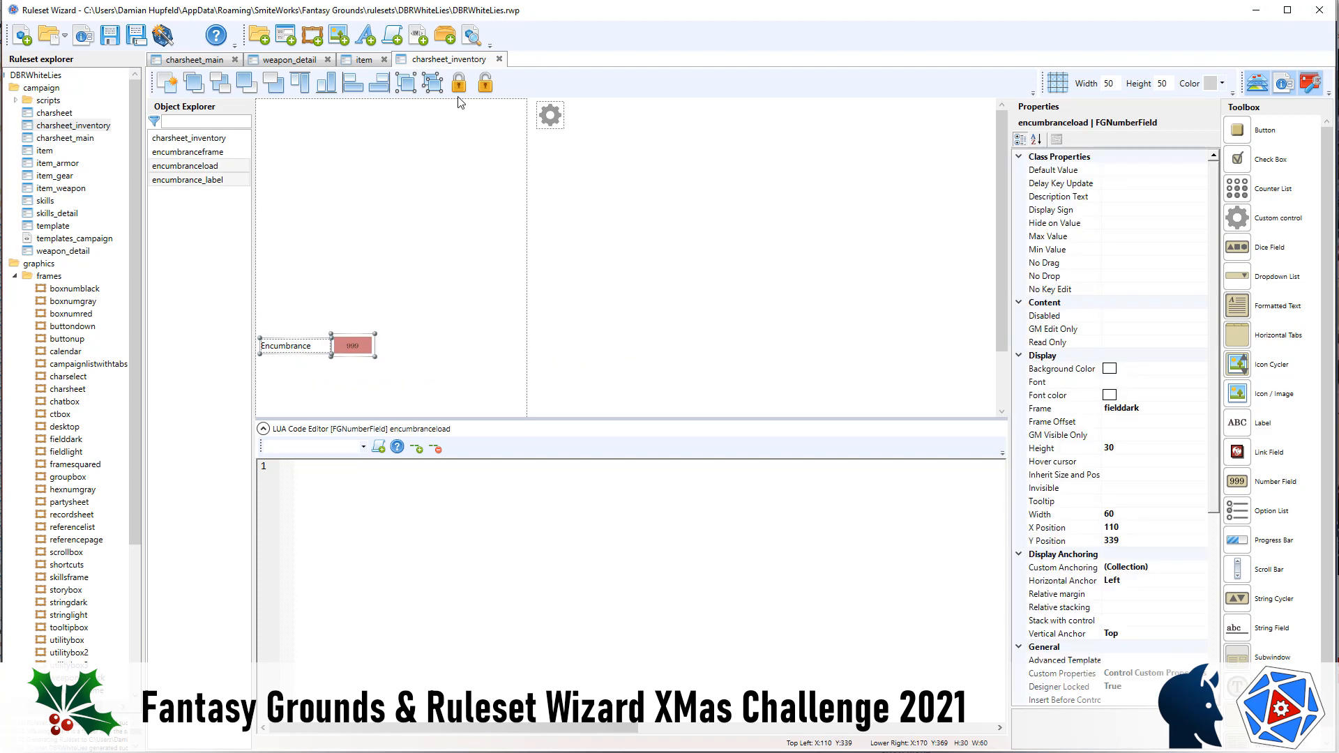
pyautogui.click(495, 83)
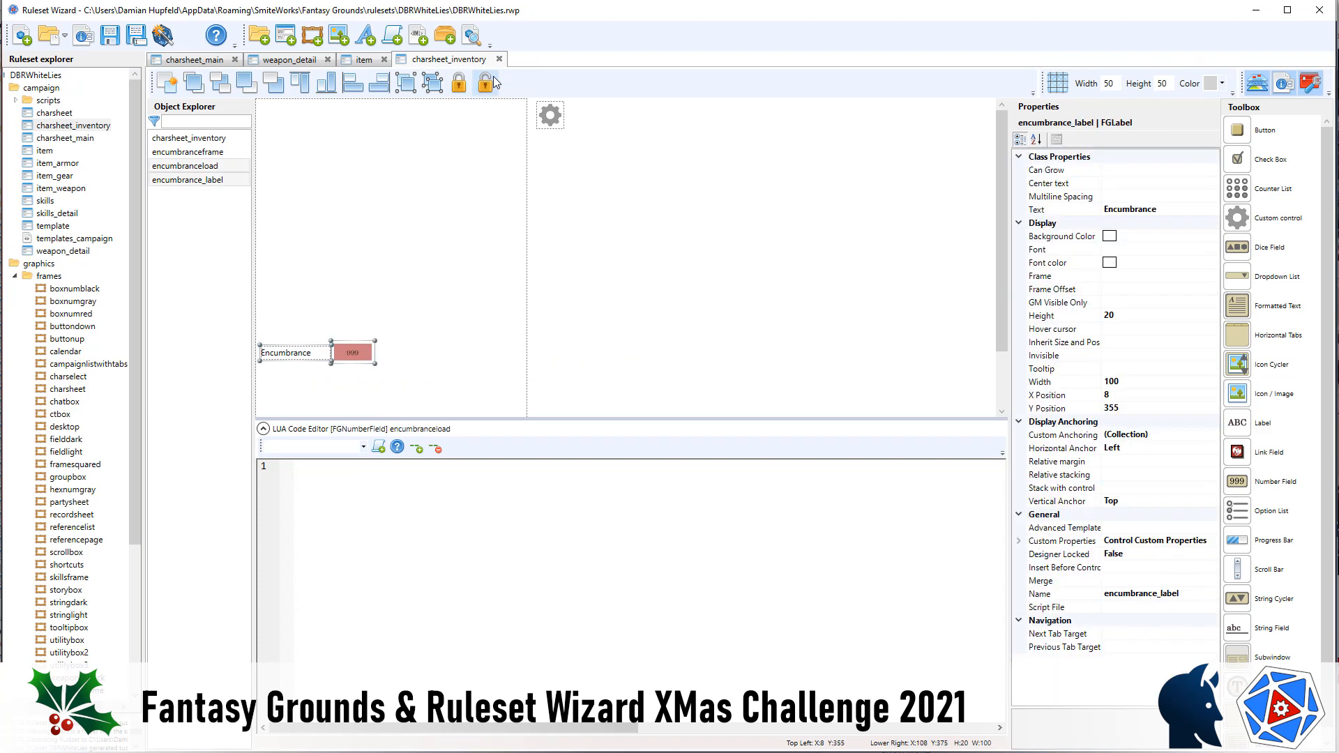
pyautogui.click(592, 185)
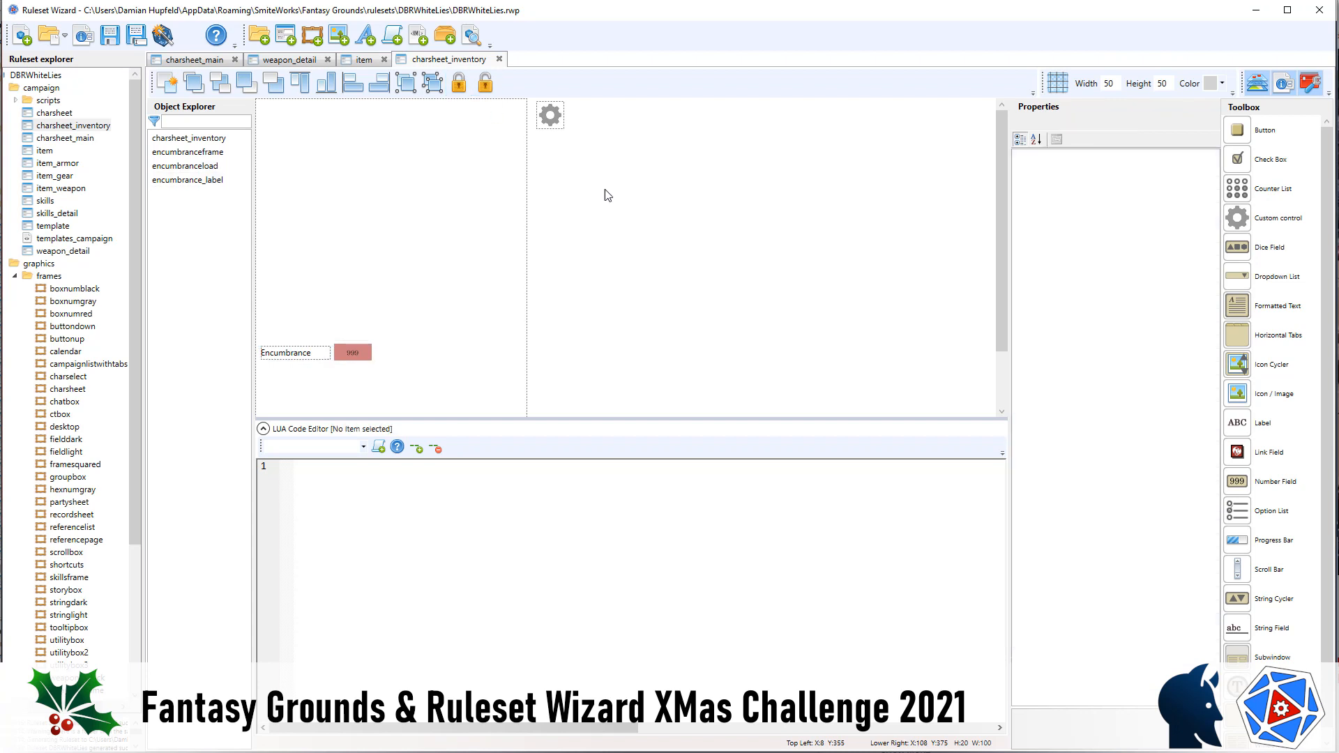
# - Duplicate the encumbranceframe custom control, place the copy directly below it at about X 403, Y 54, and name it coinframe
pyautogui.click(550, 115)
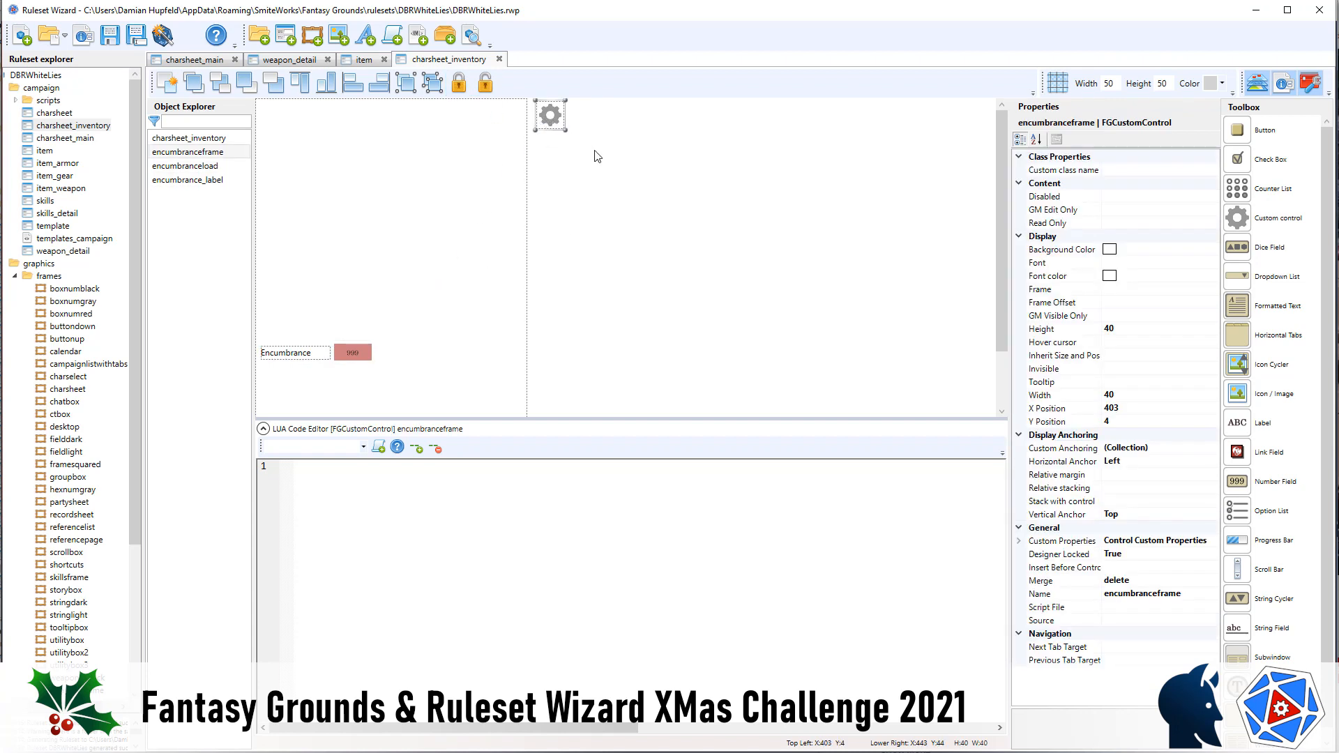
pyautogui.hotkey('ctrl', 'c')
pyautogui.hotkey('ctrl', 'v')
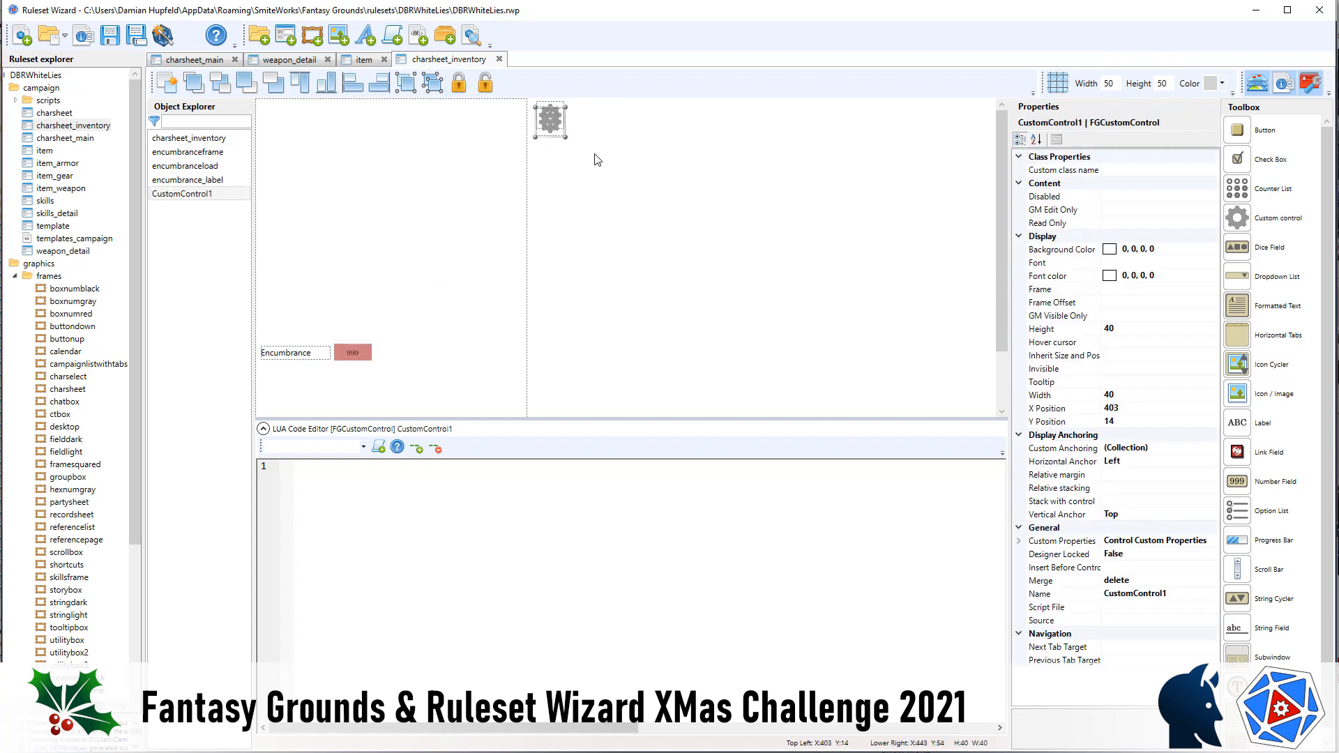
pyautogui.press('Down')
pyautogui.press('Down')
pyautogui.press('Down')
pyautogui.press('Down')
pyautogui.press('Down')
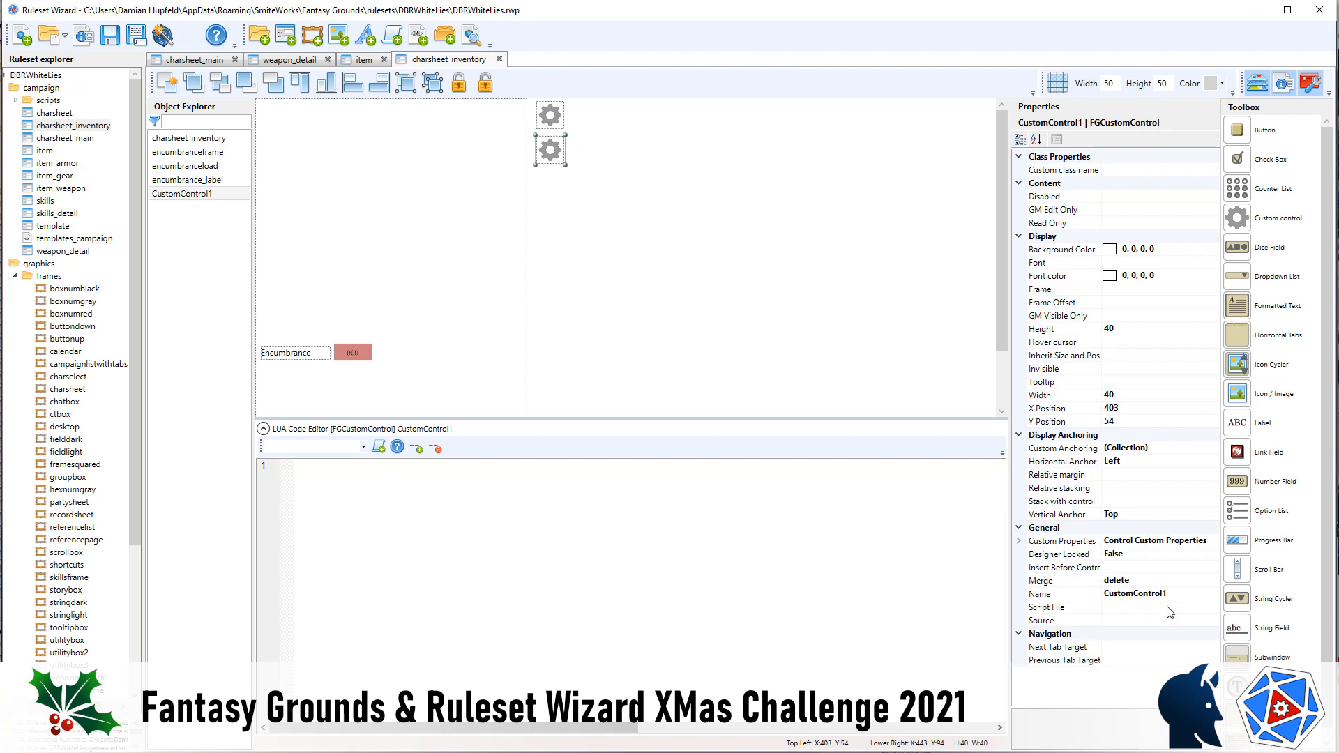
pyautogui.click(1157, 594)
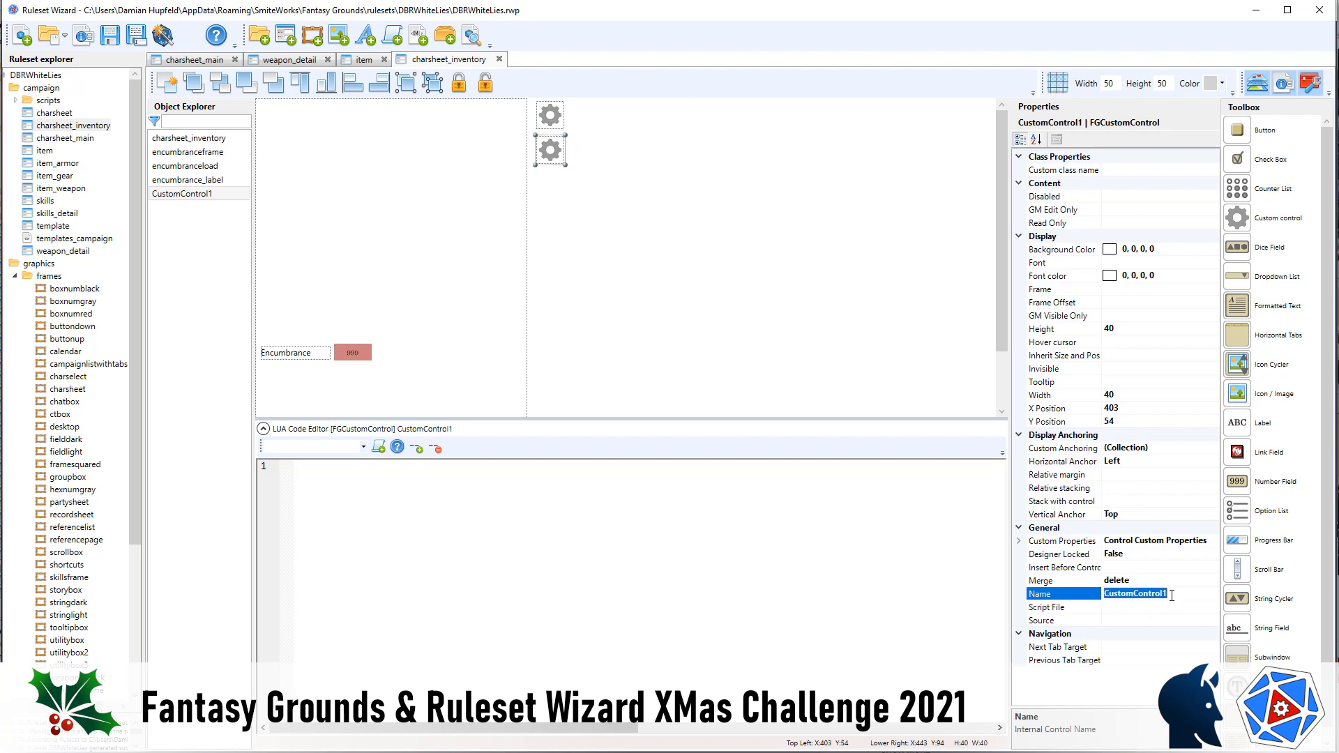
pyautogui.write('coinframe')
pyautogui.click(650, 213)
# - Duplicate the coinframe control, place the copy below it at X 403, Y 103, and name it coin_label
pyautogui.click(557, 152)
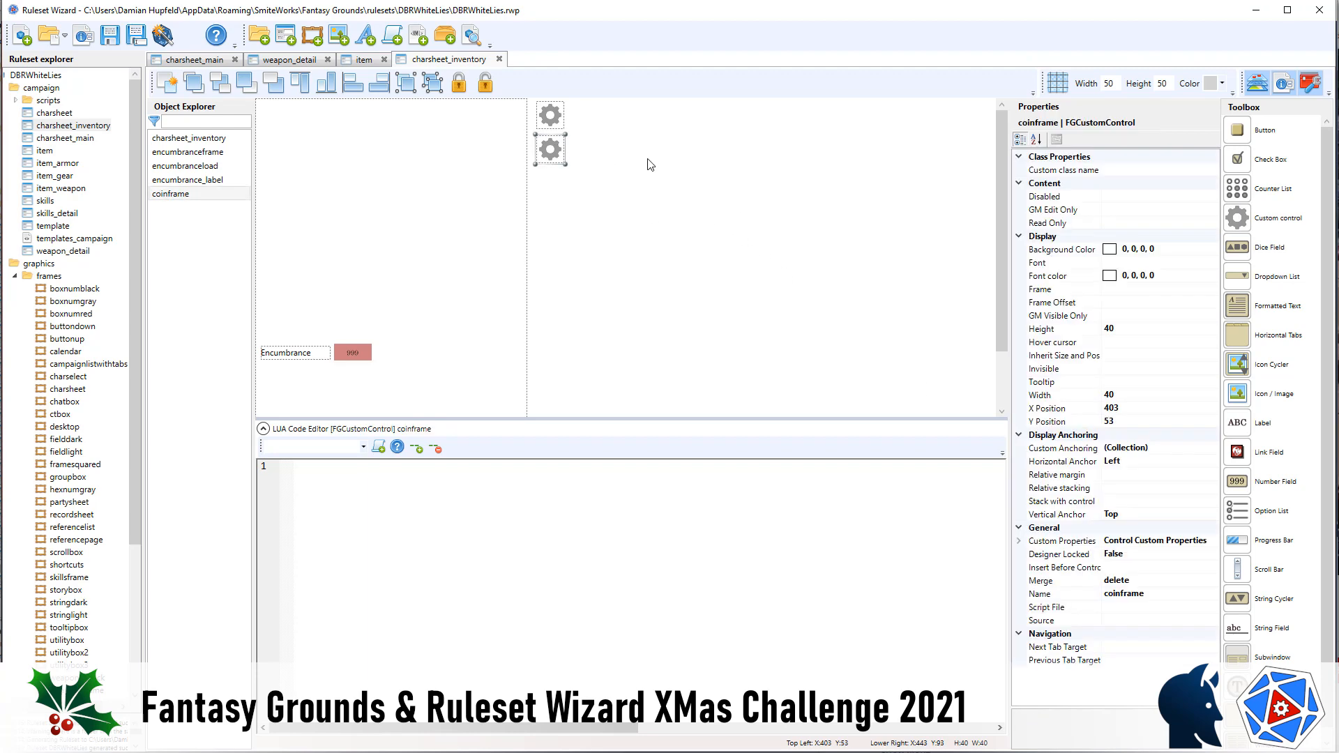
pyautogui.hotkey('ctrl', 'c')
pyautogui.hotkey('ctrl', 'v')
pyautogui.press('Left')
pyautogui.press('Down')
pyautogui.press('Down')
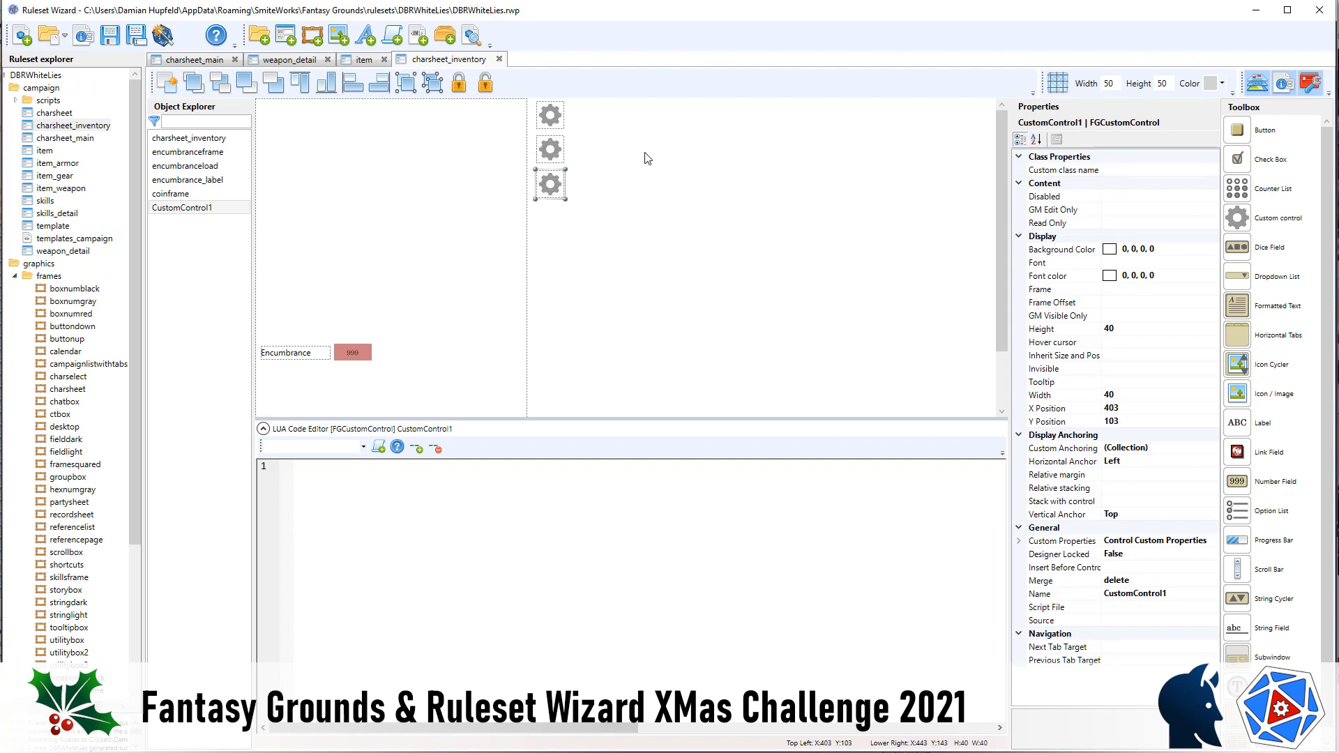
pyautogui.click(1180, 592)
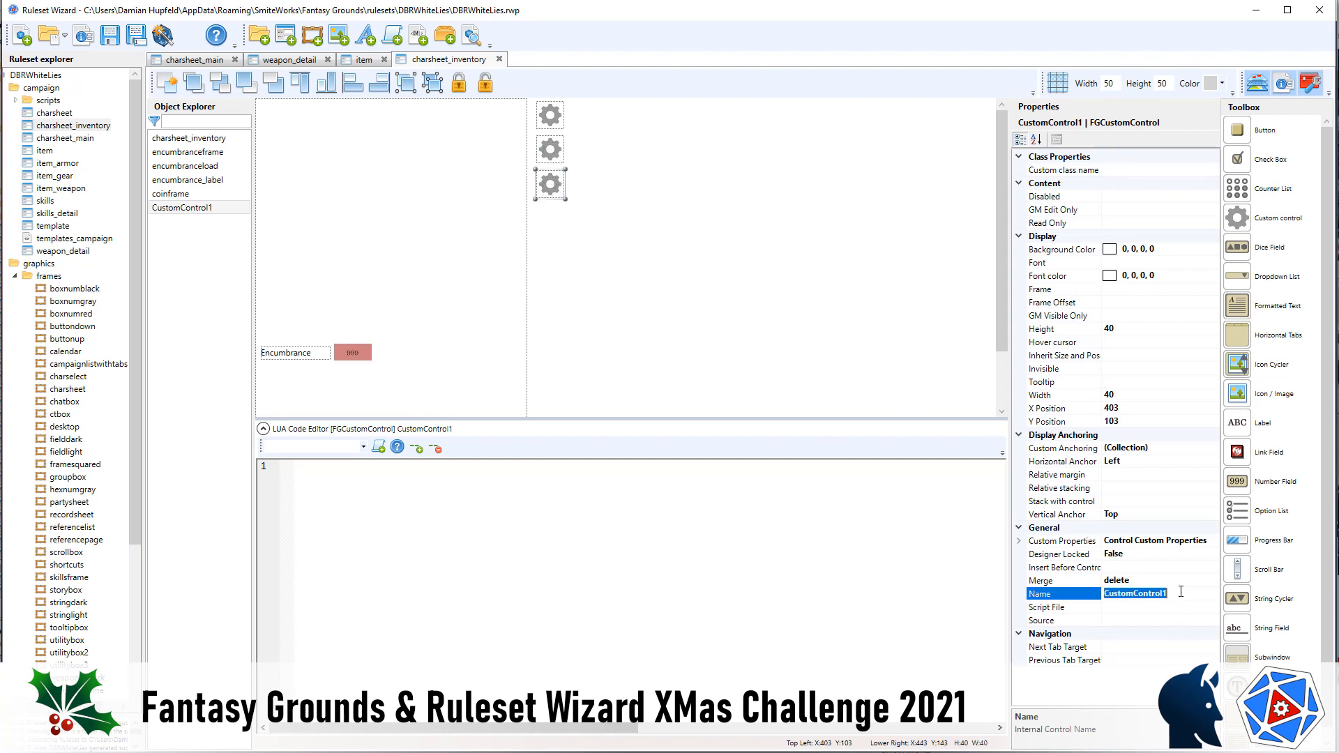
pyautogui.write('coin_label')
pyautogui.click(680, 240)
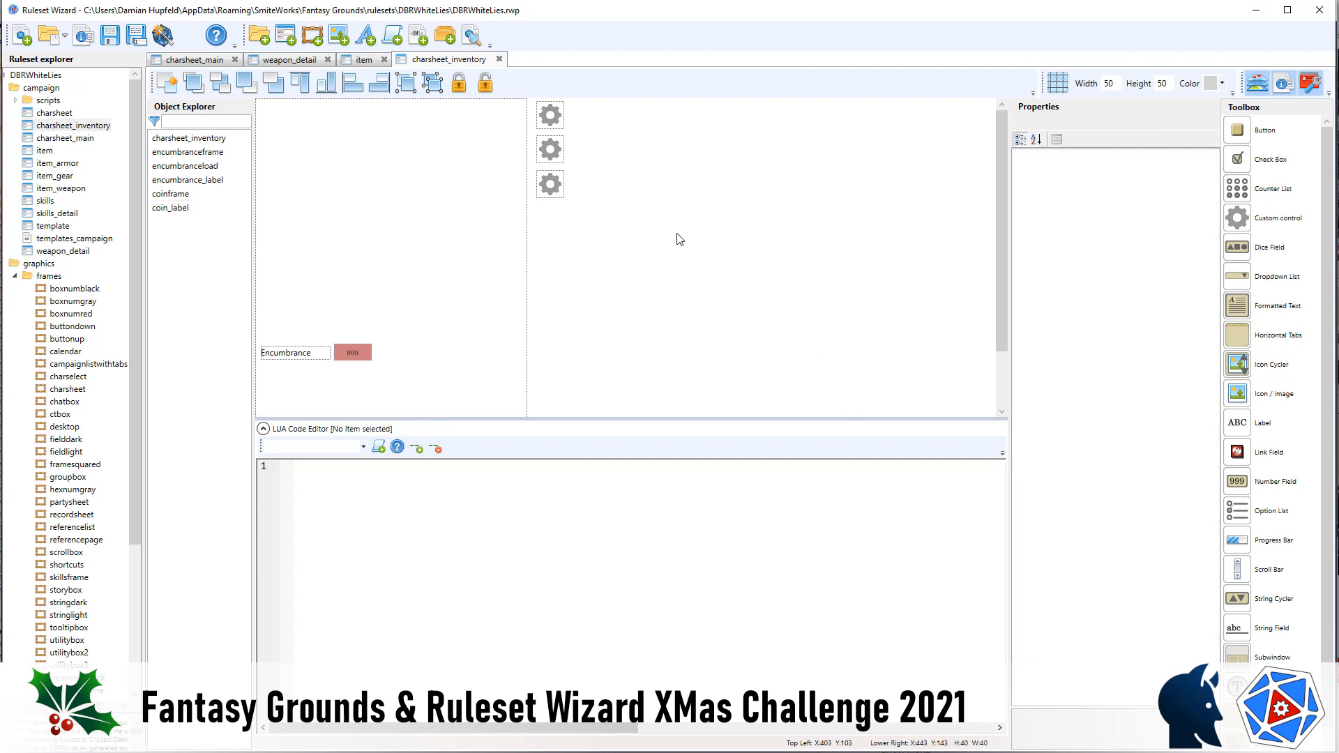
# - Add another copy of the custom control below coin_label at X 403, Y 153, and name it coinname2
pyautogui.moveTo(617, 218); pyautogui.dragTo(525, 172)
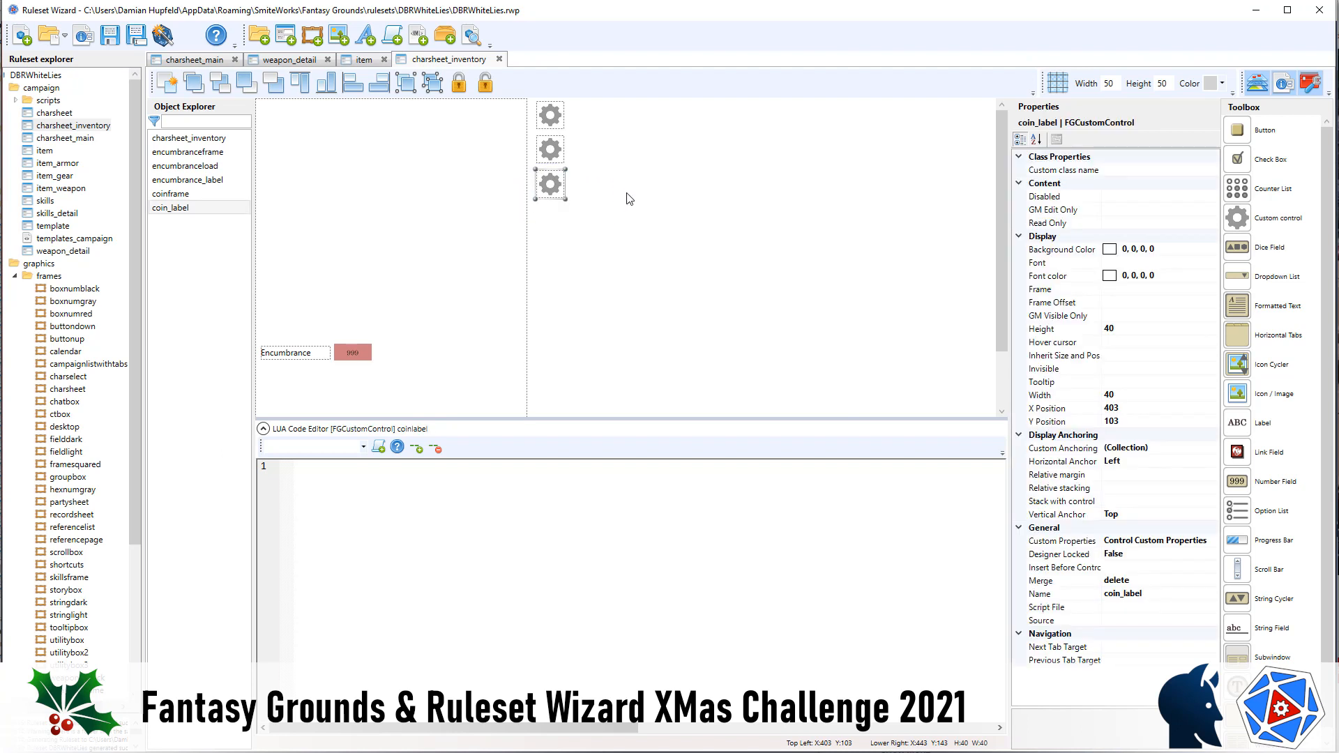
pyautogui.hotkey('ctrl', 'v')
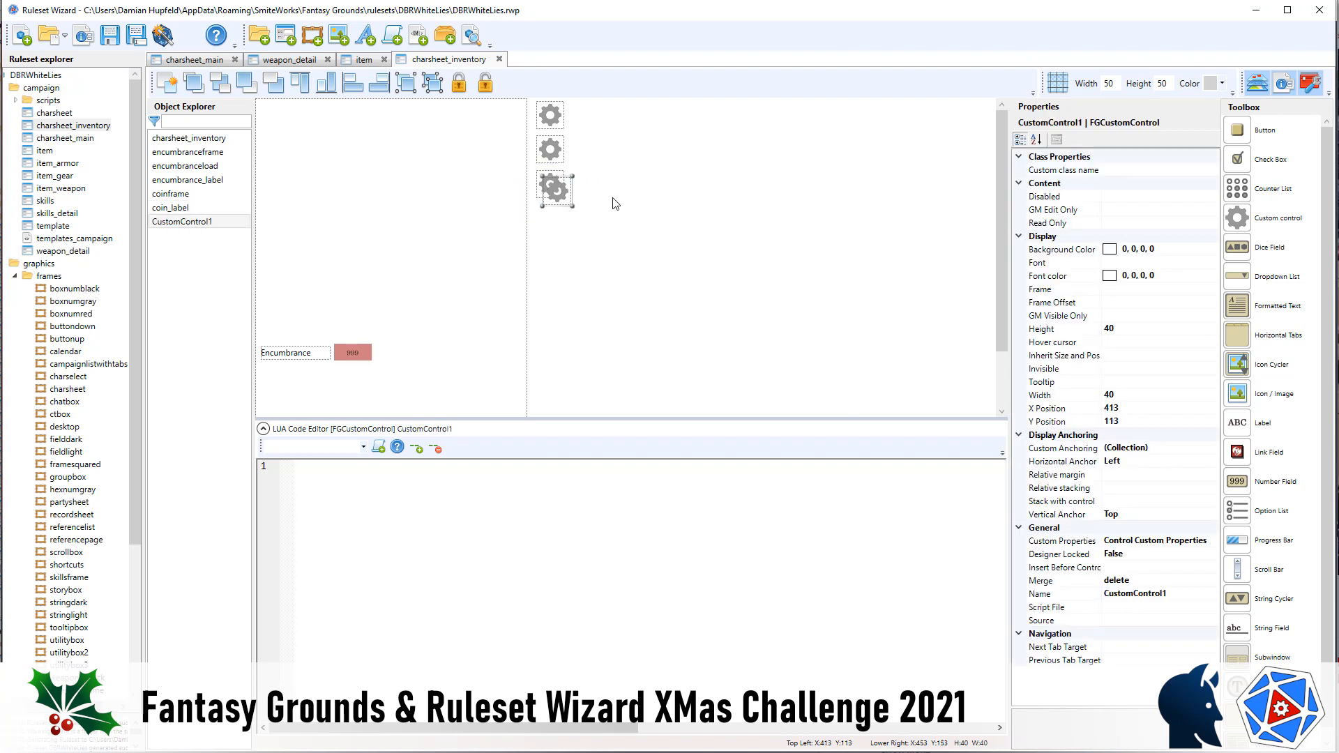
pyautogui.press('Down')
pyautogui.press('Down')
pyautogui.press('Down')
pyautogui.press('Down')
pyautogui.press('Down')
pyautogui.press('Down')
pyautogui.press('Down')
pyautogui.press('Down')
pyautogui.press('Down')
pyautogui.press('Down')
pyautogui.press('Down')
pyautogui.press('Down')
pyautogui.press('Down')
pyautogui.press('Down')
pyautogui.press('Down')
pyautogui.press('Down')
pyautogui.press('Down')
pyautogui.press('Down')
pyautogui.press('Down')
pyautogui.press('Down')
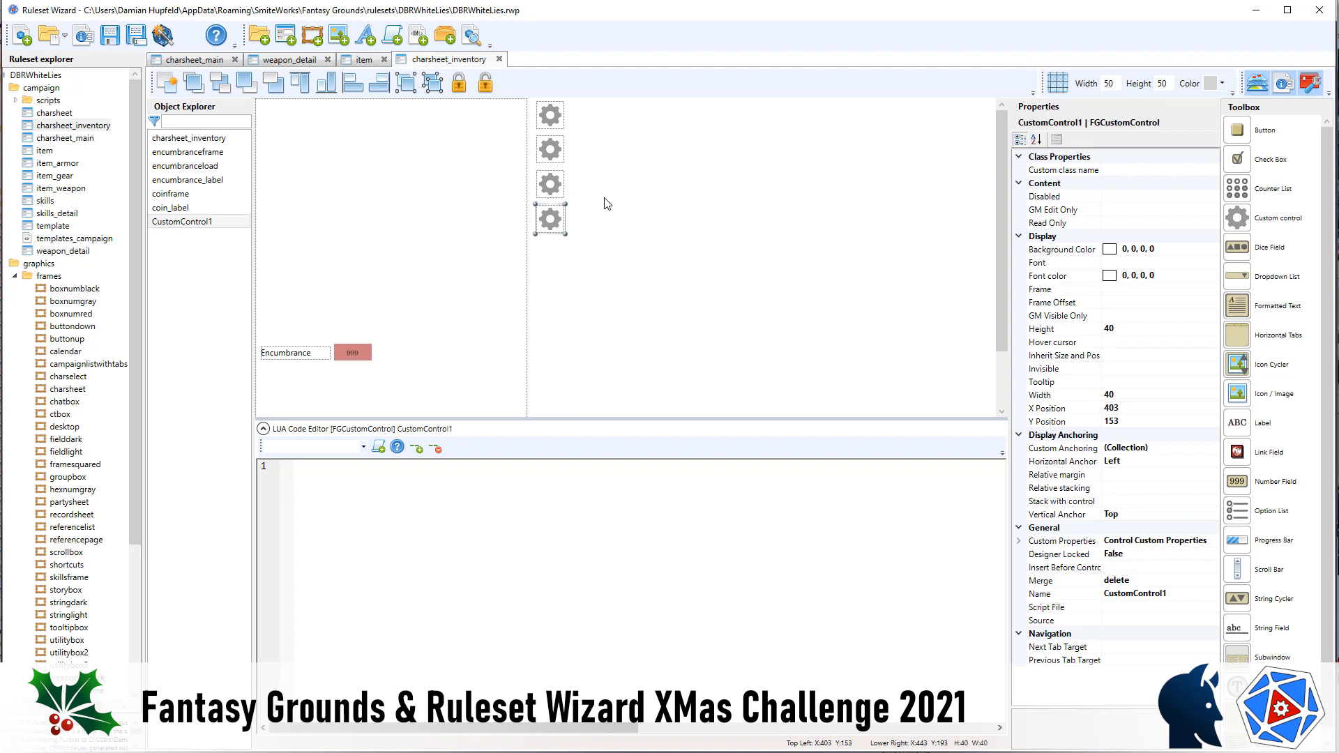
pyautogui.click(1182, 592)
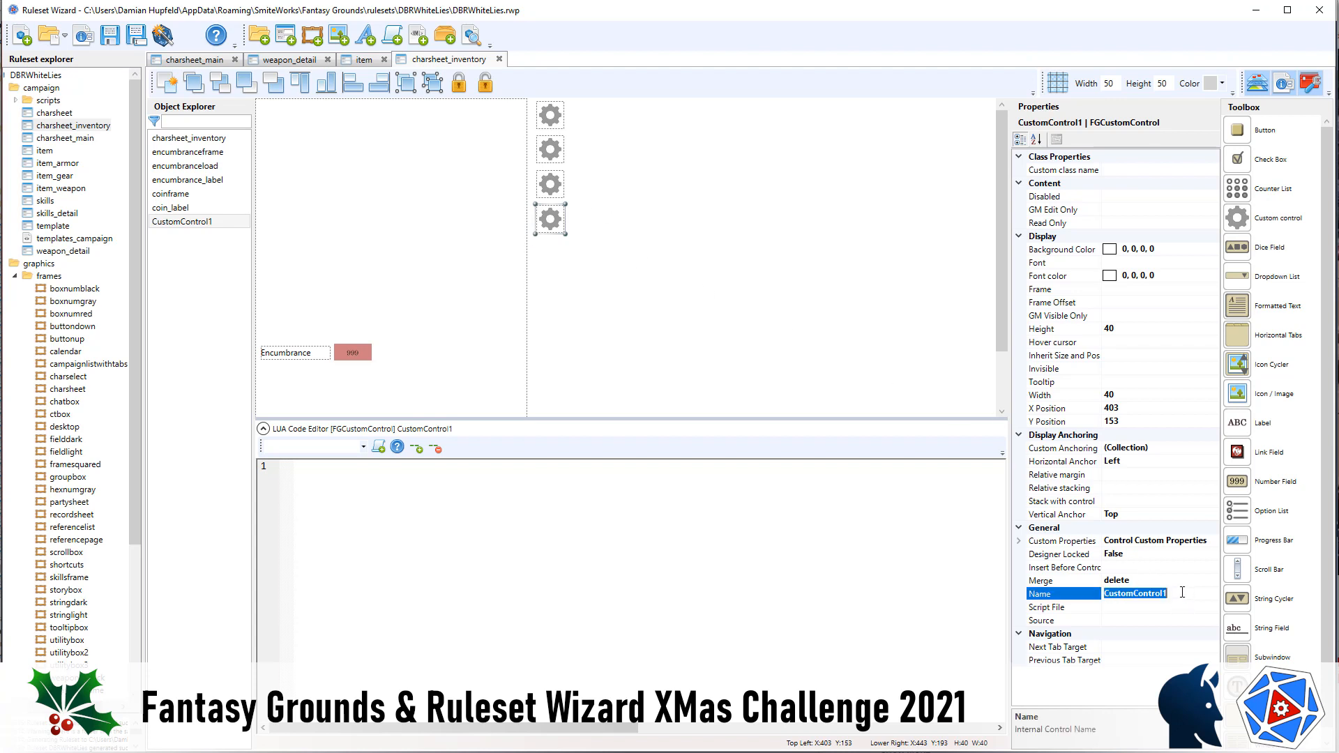
pyautogui.write('coinname2')
pyautogui.click(557, 268)
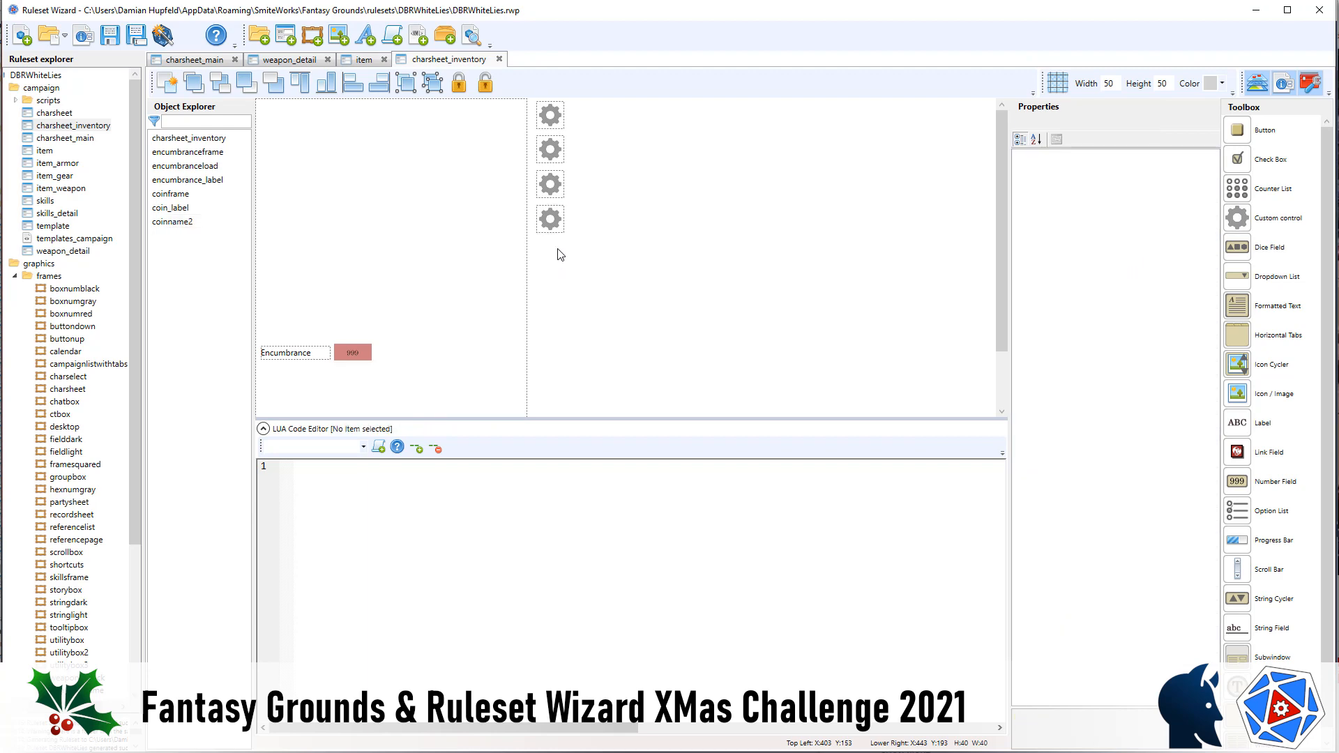
# - Duplicate the coinname2 control, place the copy beside it at X 453, Y 153, and name it coinamount2
pyautogui.moveTo(622, 267); pyautogui.dragTo(525, 208)
pyautogui.hotkey('ctrl', 'c')
pyautogui.hotkey('ctrl', 'v')
pyautogui.press('Right')
pyautogui.press('Right')
pyautogui.press('Right')
pyautogui.press('Right')
pyautogui.press('Right')
pyautogui.press('Right')
pyautogui.press('Right')
pyautogui.press('Right')
pyautogui.press('Right')
pyautogui.press('Right')
pyautogui.press('Right')
pyautogui.press('Right')
pyautogui.press('Right')
pyautogui.press('Right')
pyautogui.press('Right')
pyautogui.press('Right')
pyautogui.press('Right')
pyautogui.press('Right')
pyautogui.press('Right')
pyautogui.press('Right')
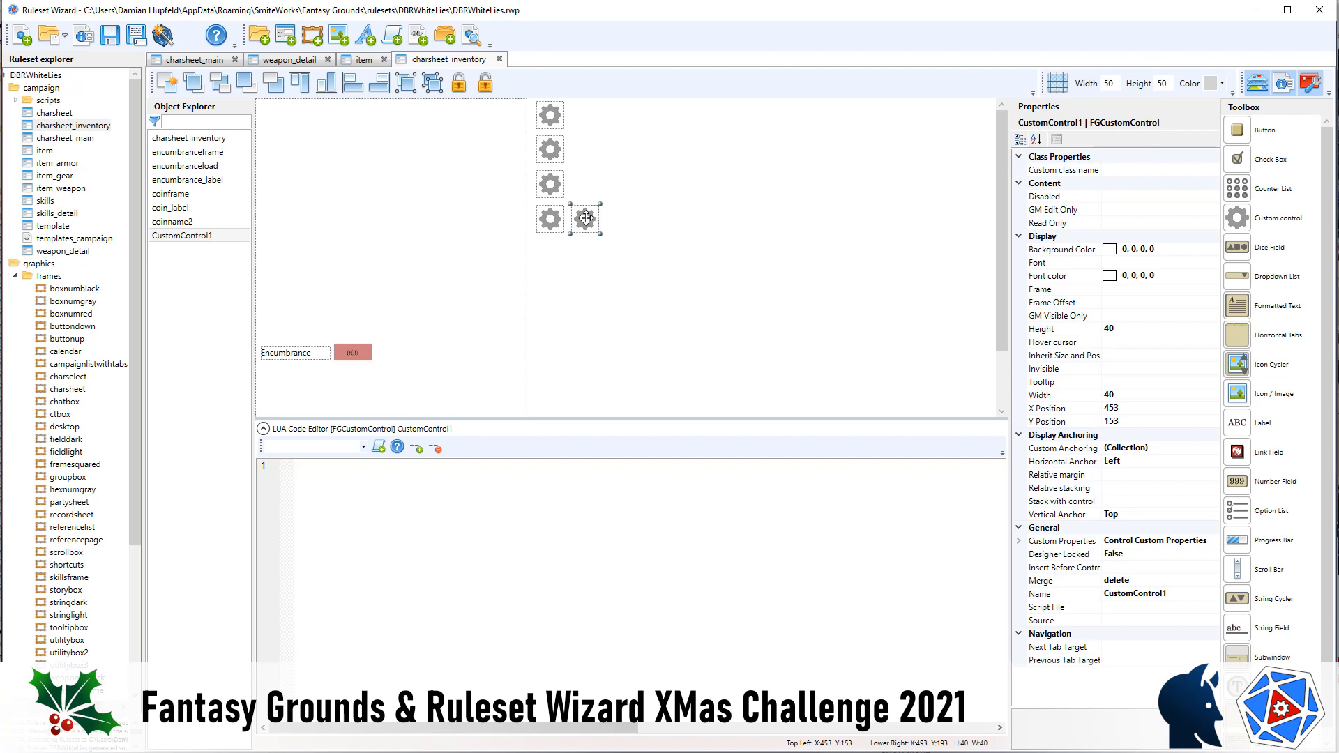
pyautogui.click(1185, 592)
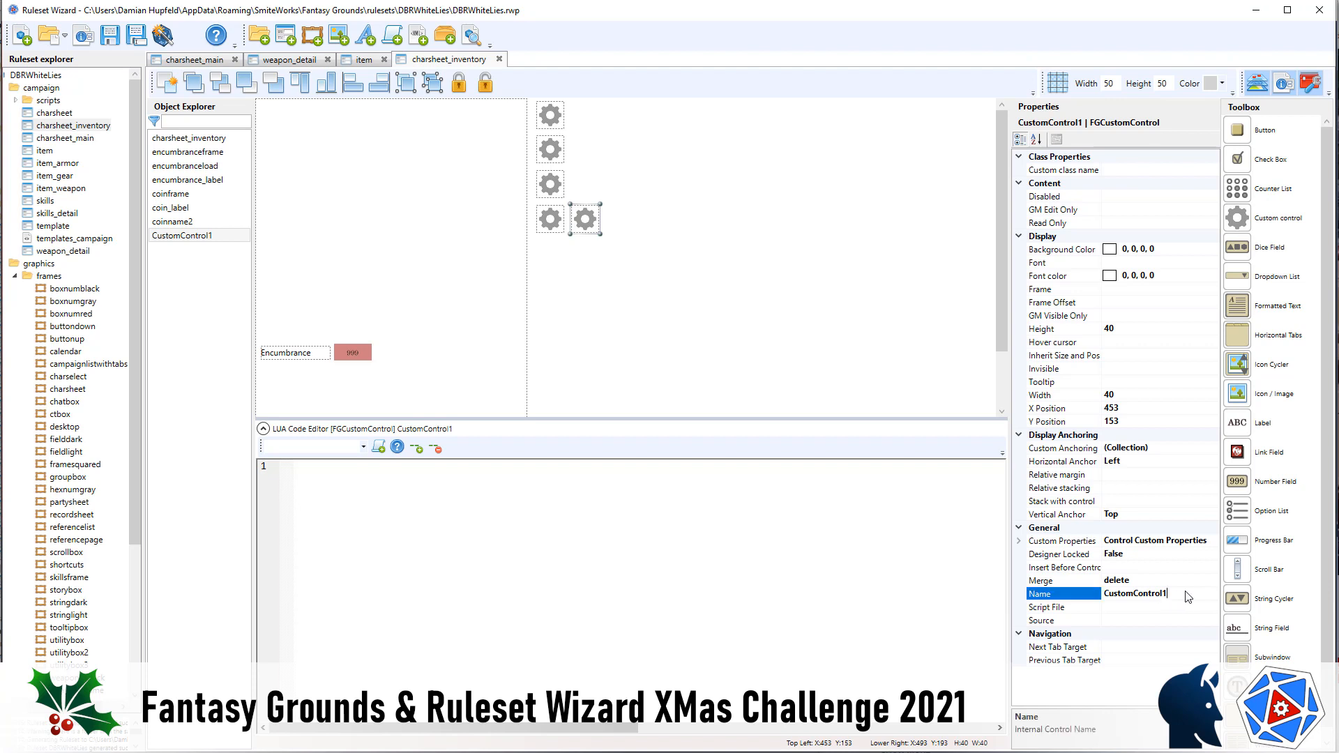
pyautogui.click(1186, 592)
pyautogui.write('coinamount2')
pyautogui.click(698, 262)
# - Lock all the custom controls beside the sheet in the designer
pyautogui.moveTo(661, 271); pyautogui.dragTo(512, 84)
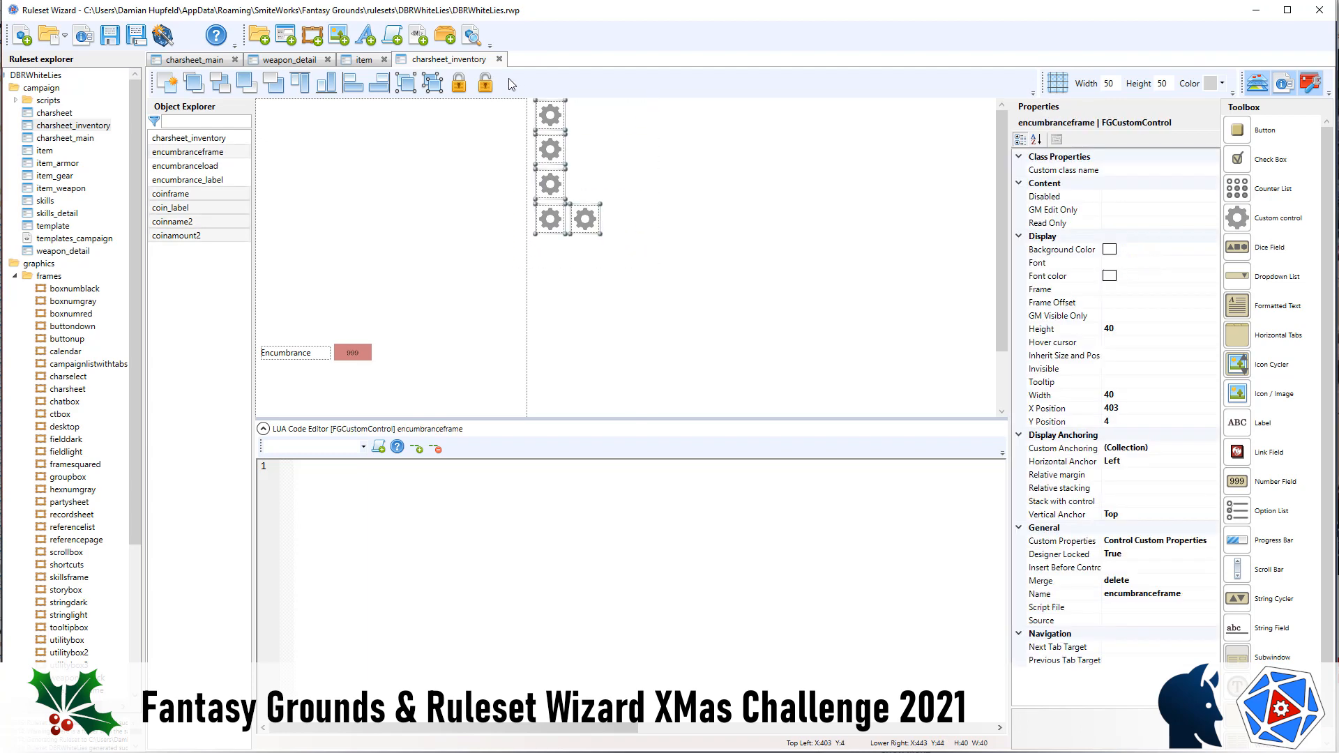
pyautogui.click(460, 87)
pyautogui.click(672, 269)
# - Duplicate the coinname2 and coinamount2 controls and place the copied pair directly below them at Y 203
pyautogui.moveTo(671, 271); pyautogui.dragTo(531, 207)
pyautogui.hotkey('ctrl', 'c')
pyautogui.hotkey('ctrl', 'v')
pyautogui.press('Down')
pyautogui.press('Down')
pyautogui.press('Down')
pyautogui.press('Down')
pyautogui.press('Down')
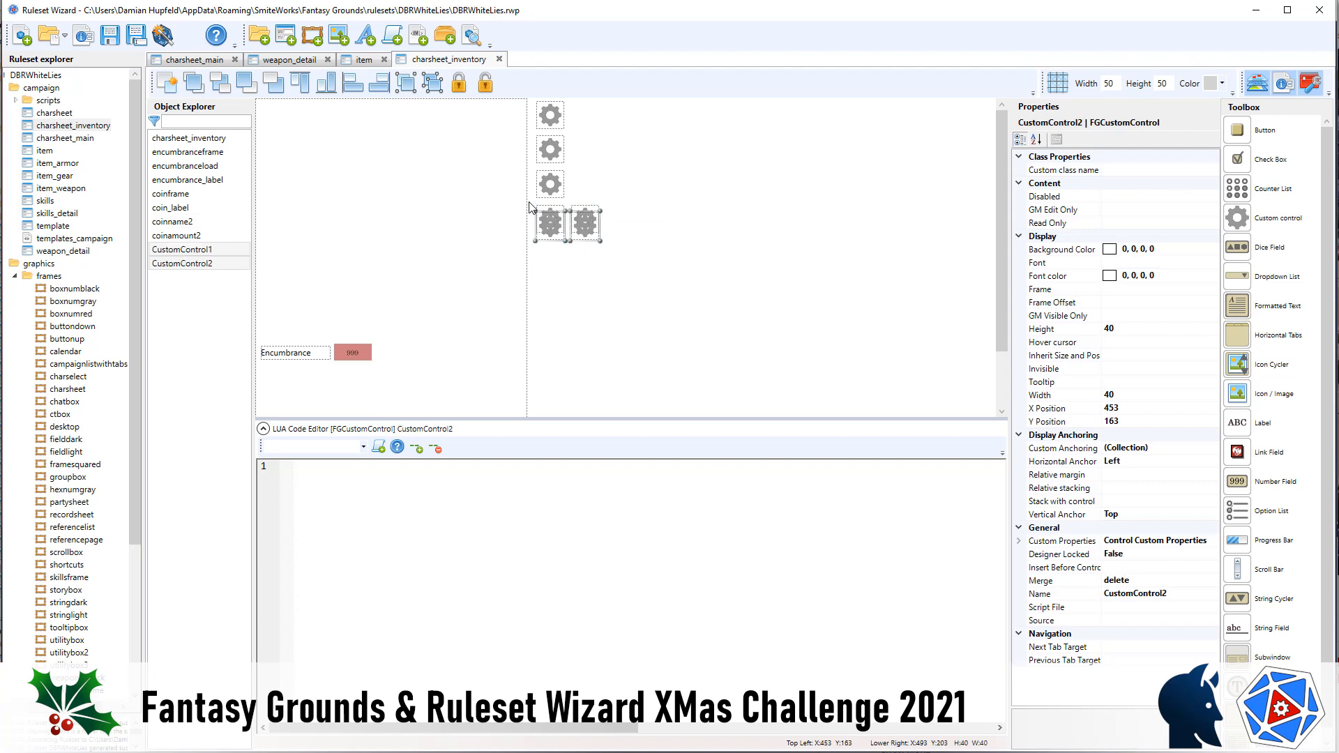
# - Add another copy of the coin control pair below the previous one at Y 253
pyautogui.hotkey('ctrl', 'v')
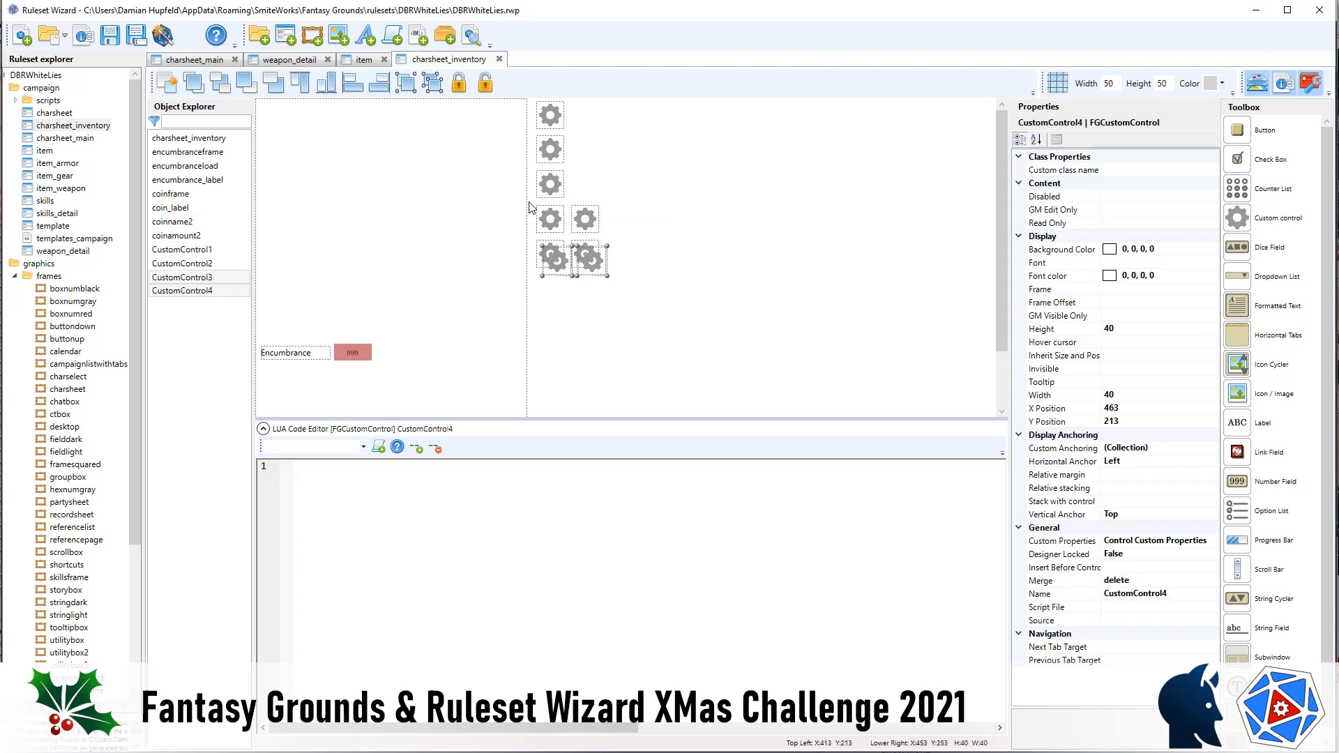
pyautogui.press('Down')
pyautogui.press('Down')
pyautogui.press('Down')
pyautogui.press('Down')
pyautogui.press('Down')
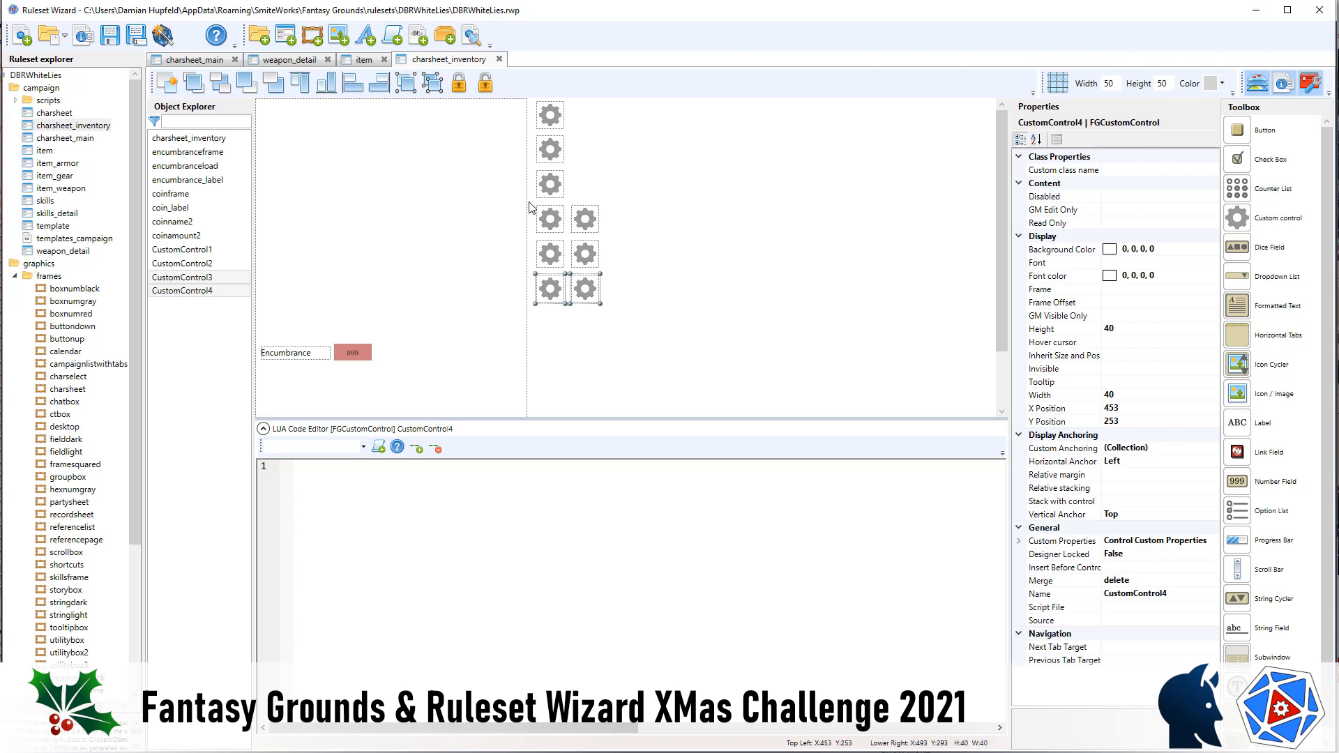
# - Add a further copy of the coin control pair in the row at Y 303
pyautogui.hotkey('ctrl', 'v')
pyautogui.press('Down')
pyautogui.press('Down')
pyautogui.press('Down')
pyautogui.press('Down')
pyautogui.press('Down')
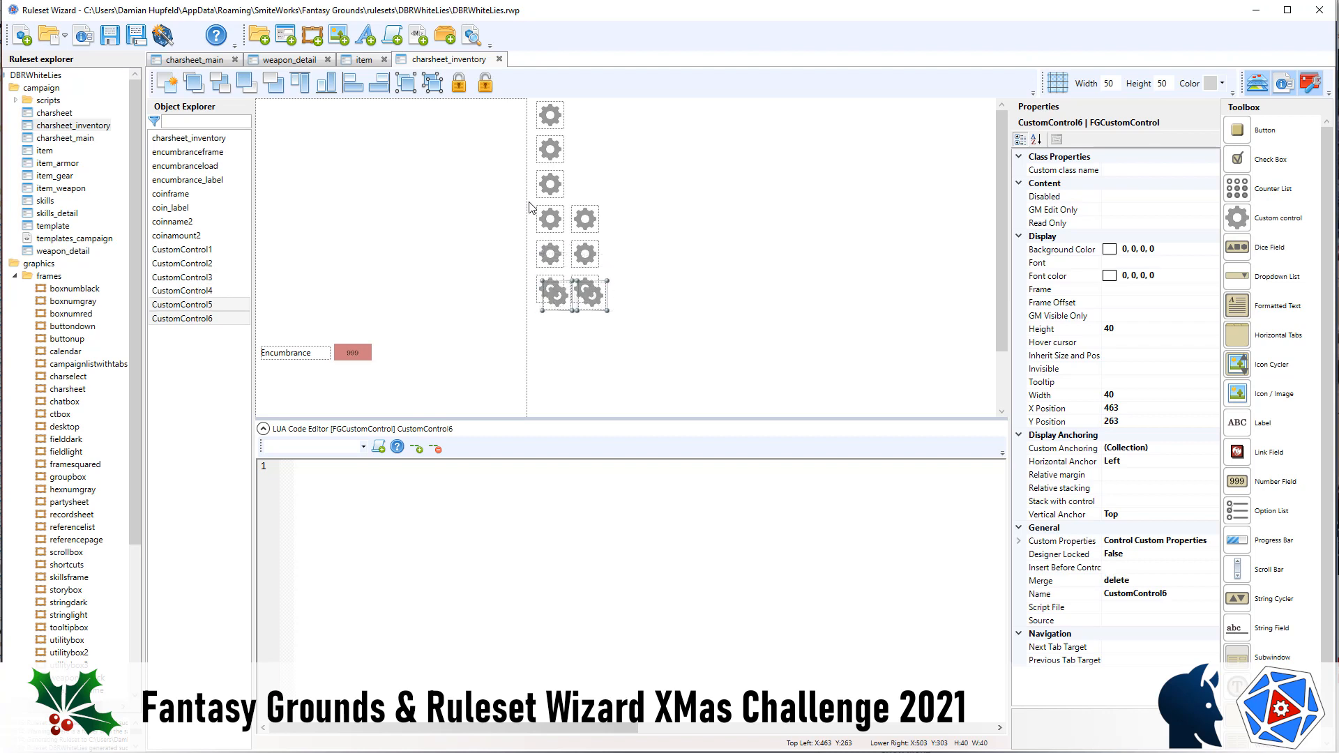
pyautogui.press('Down')
pyautogui.press('Down')
pyautogui.press('Down')
pyautogui.press('Down')
pyautogui.press('Left')
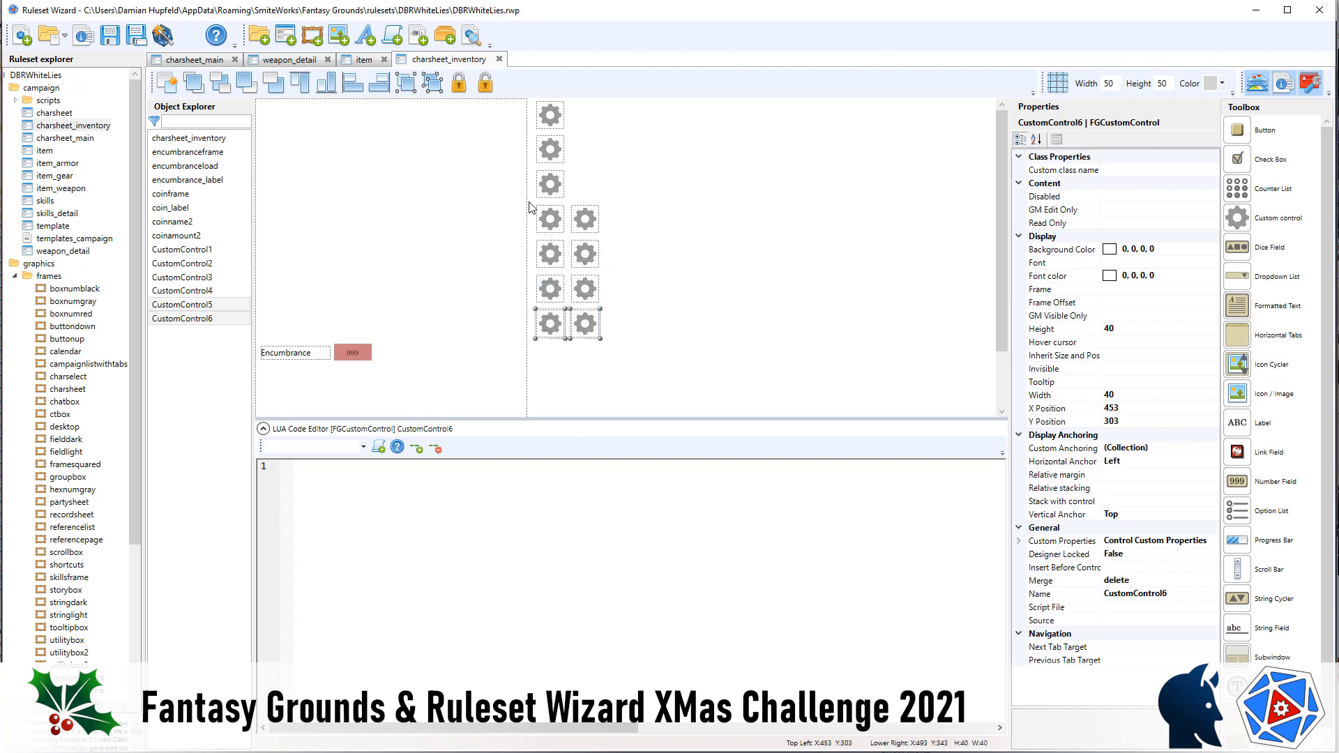
# - Add one more copy of the coin control pair in the row at Y 353
pyautogui.hotkey('ctrl', 'v')
pyautogui.press('Down')
pyautogui.press('Down')
pyautogui.press('Down')
pyautogui.press('Down')
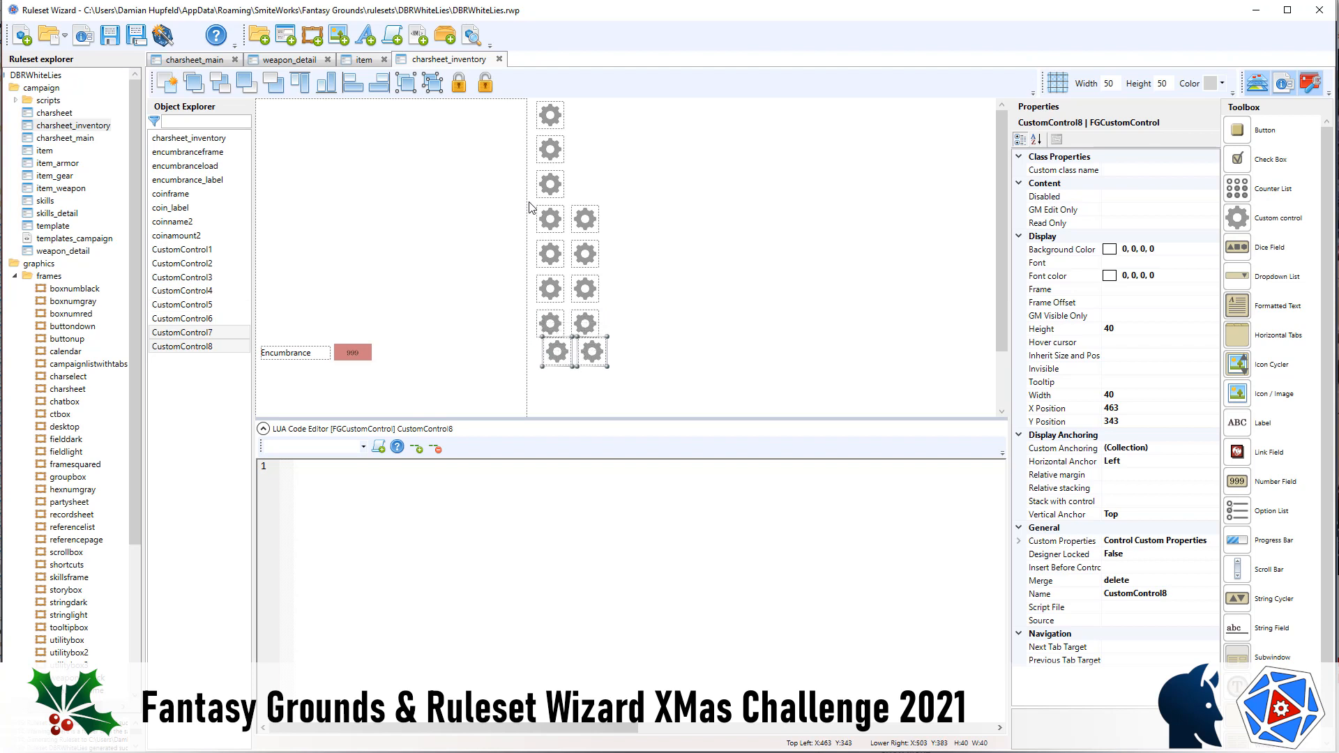
pyautogui.press('Left')
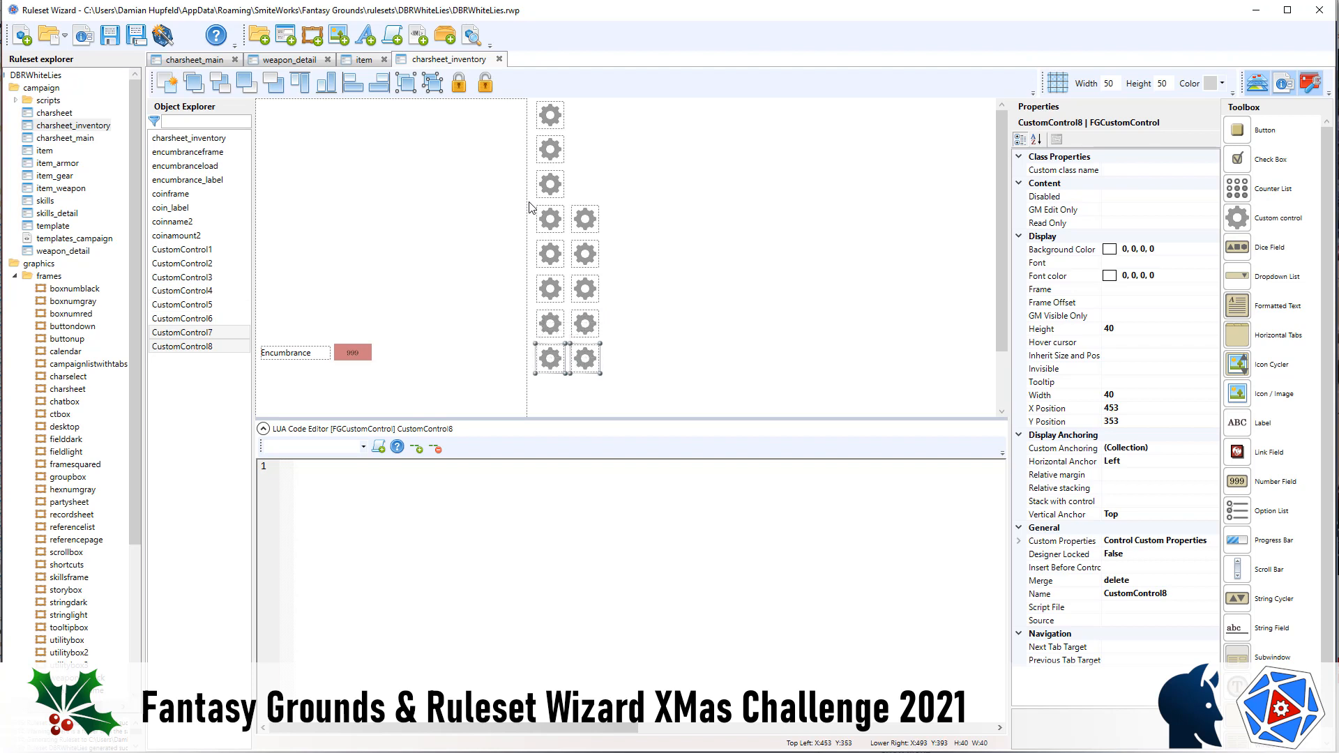
# - Add a last copy of the coin control pair in the row at Y 403
pyautogui.hotkey('ctrl', 'v')
pyautogui.press('Down')
pyautogui.press('Down')
pyautogui.press('Down')
pyautogui.press('Down')
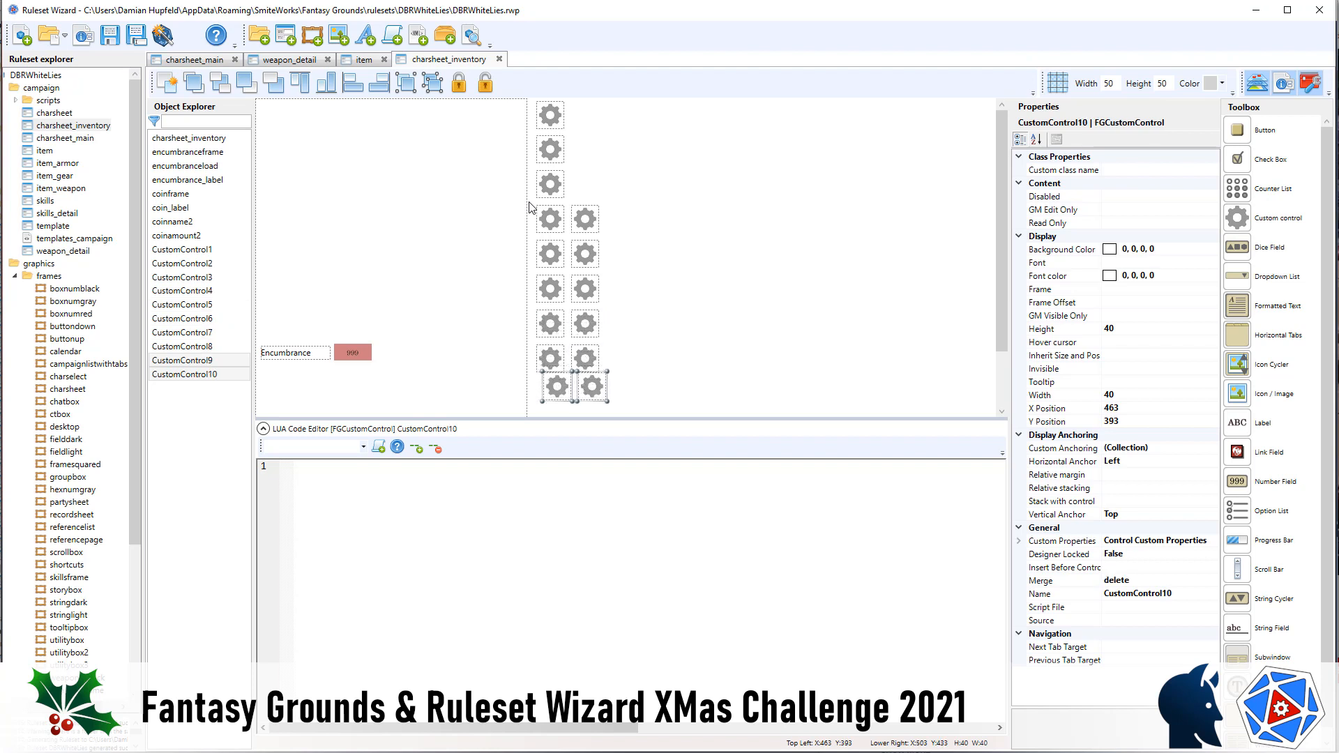
pyautogui.press('Left')
pyautogui.click(807, 399)
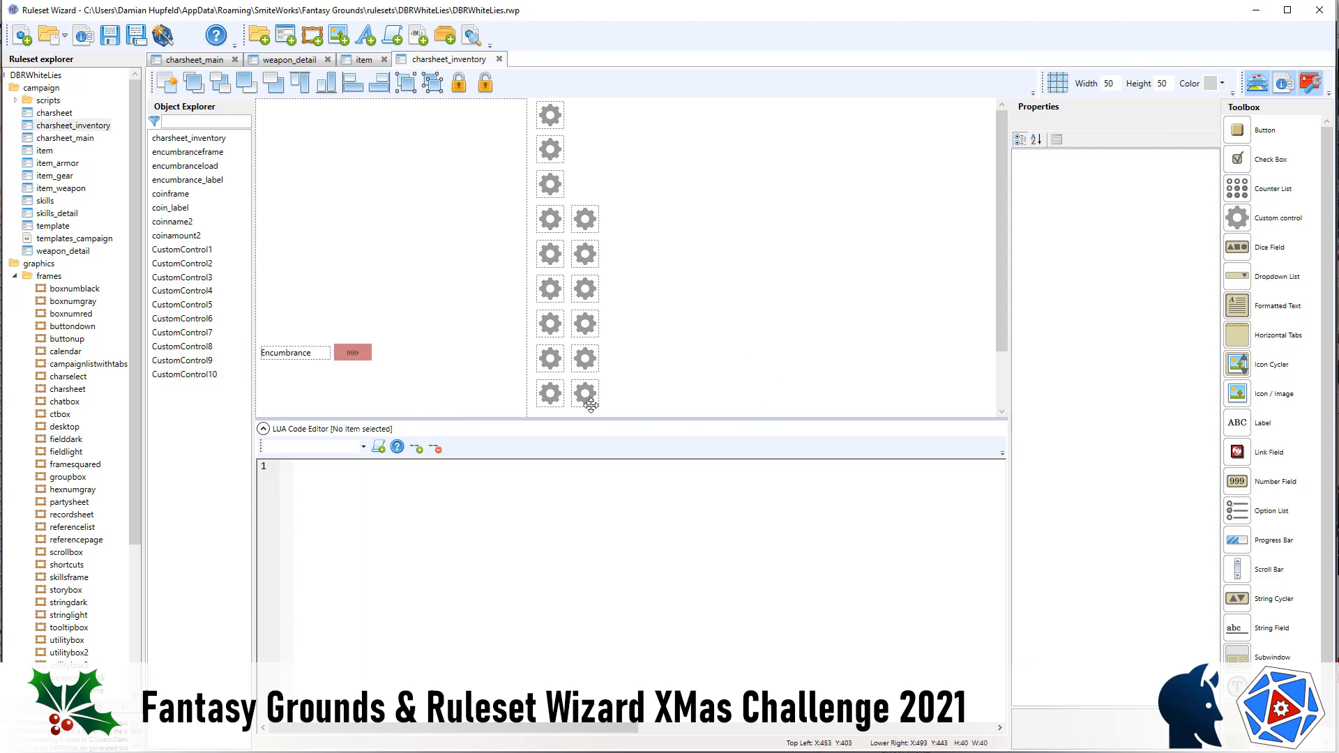
# - Delete the extra custom control at X 453, Y 403, and lock the remaining coin control rows in the designer
pyautogui.click(587, 402)
pyautogui.press('Delete')
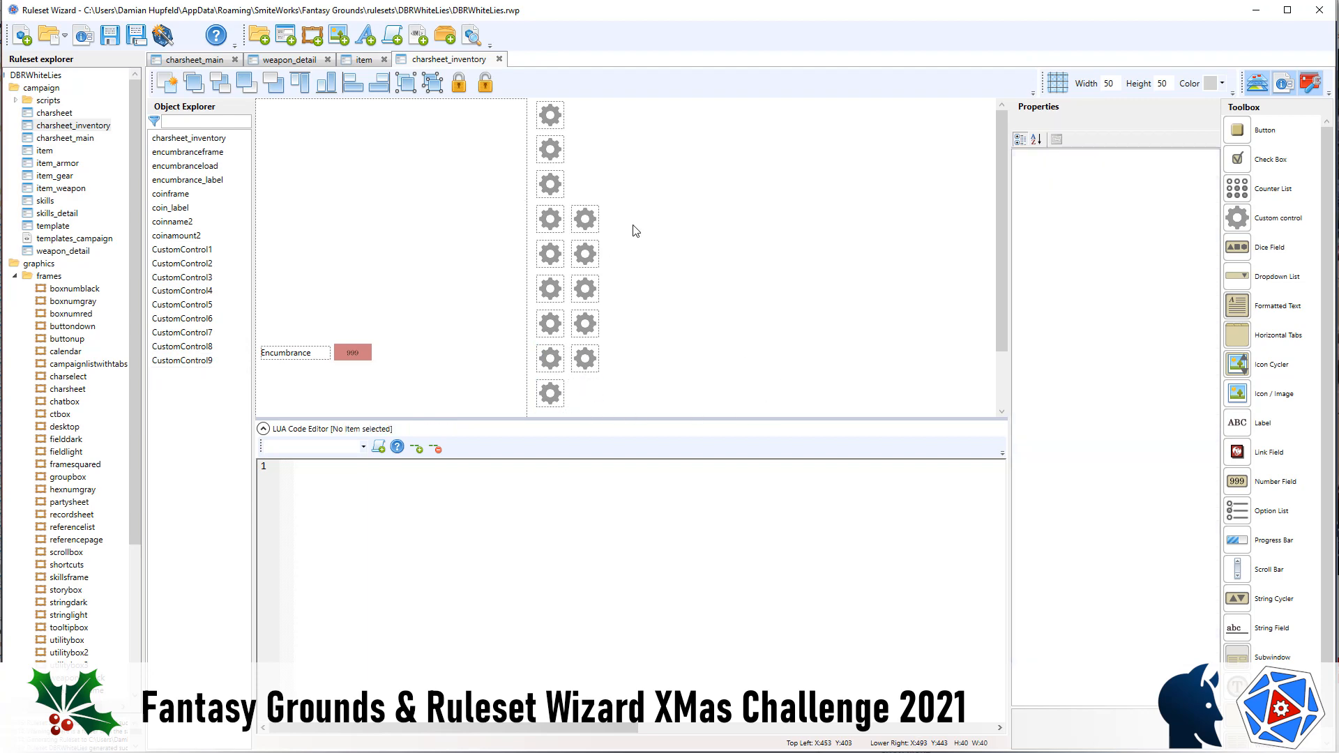
pyautogui.moveTo(732, 198); pyautogui.dragTo(520, 412)
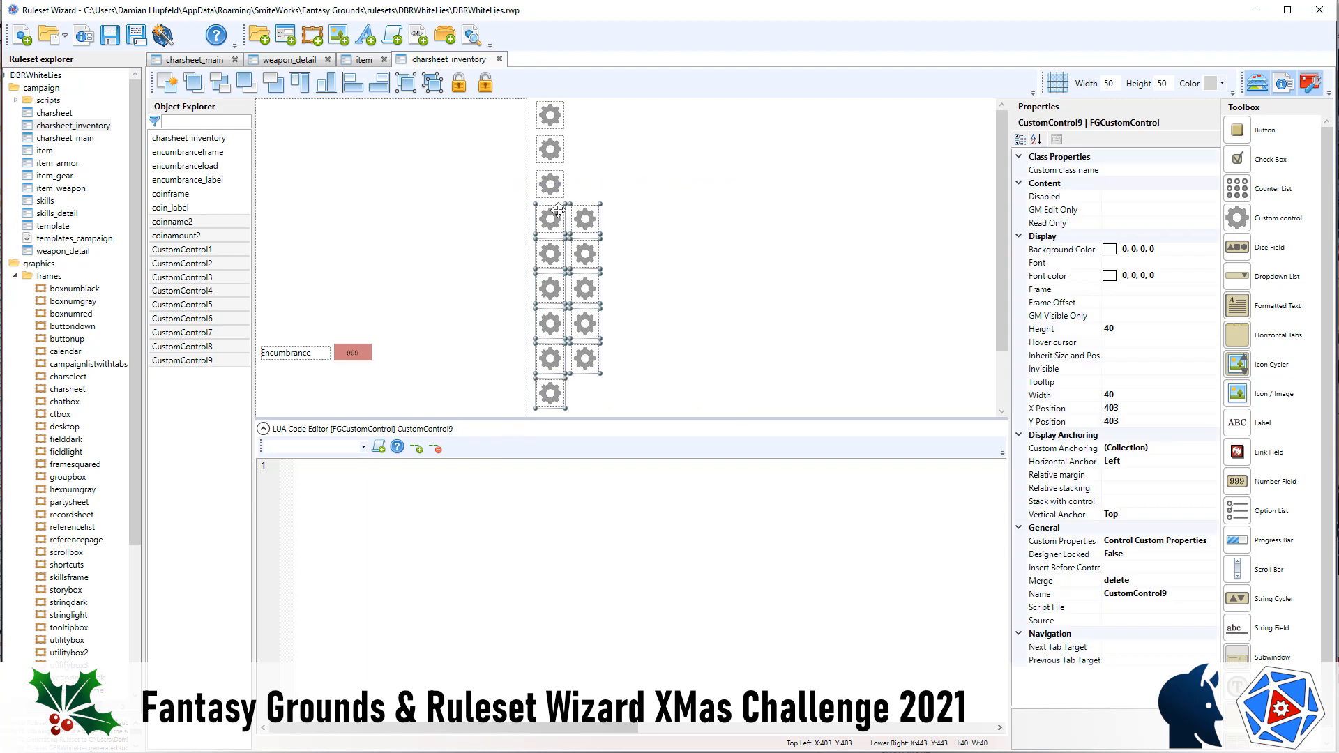
pyautogui.click(638, 201)
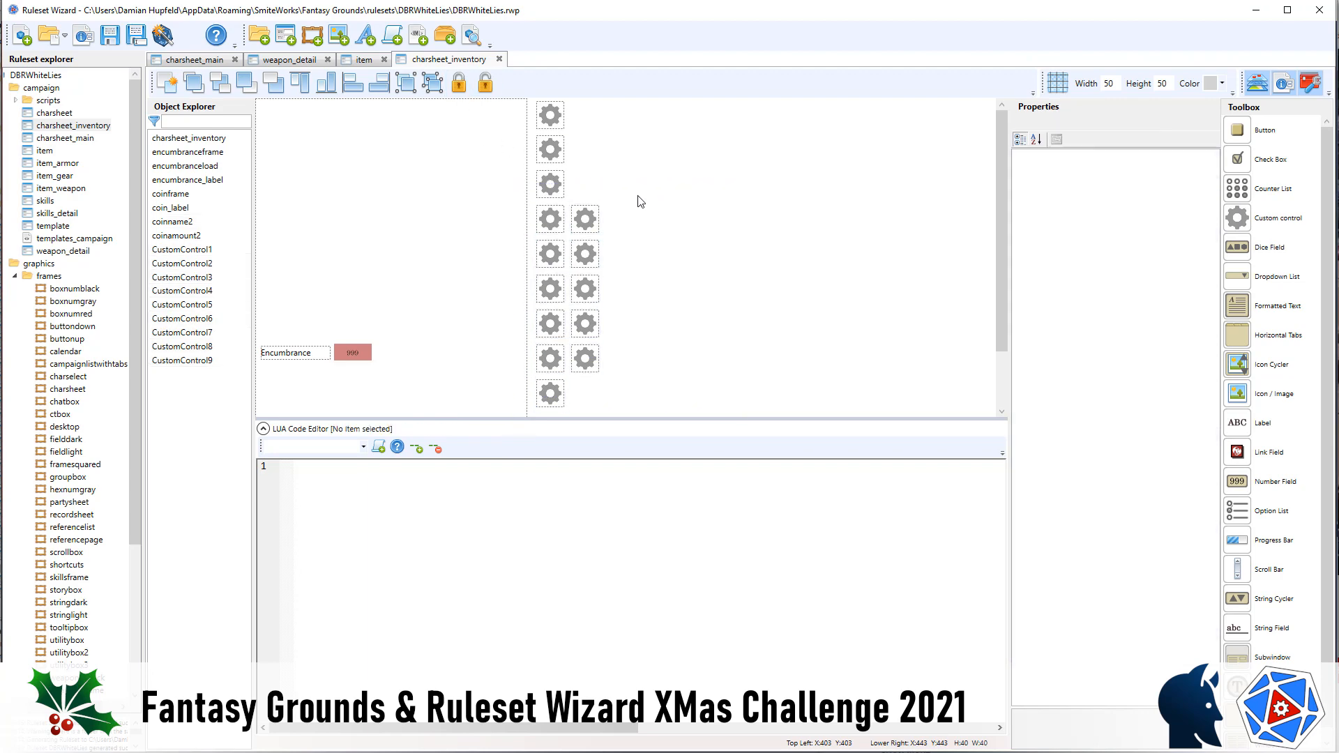
# - Reuse the coinname2 name stem to name the control at X 403, Y 203 coinname3
pyautogui.click(555, 221)
pyautogui.click(1146, 594)
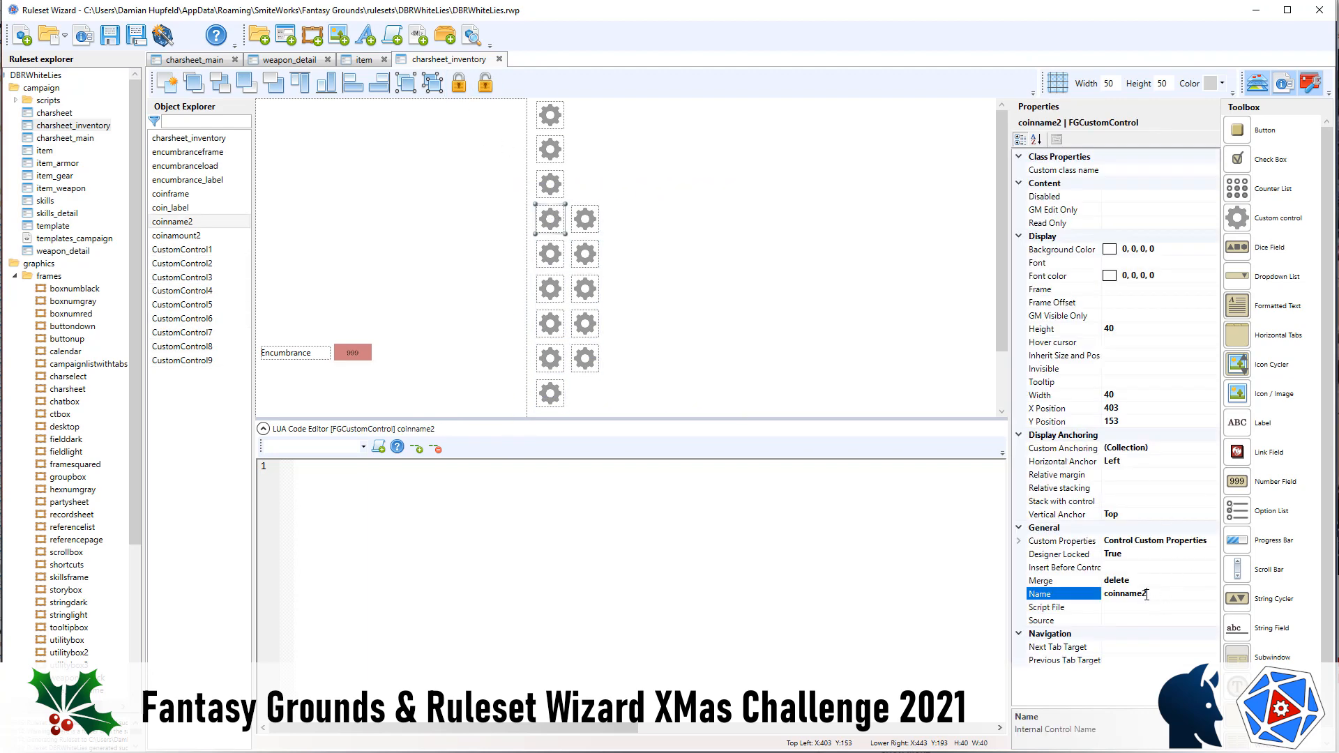
pyautogui.moveTo(1142, 594); pyautogui.dragTo(1080, 600)
pyautogui.hotkey('ctrl', 'c')
pyautogui.click(550, 254)
pyautogui.click(1063, 597)
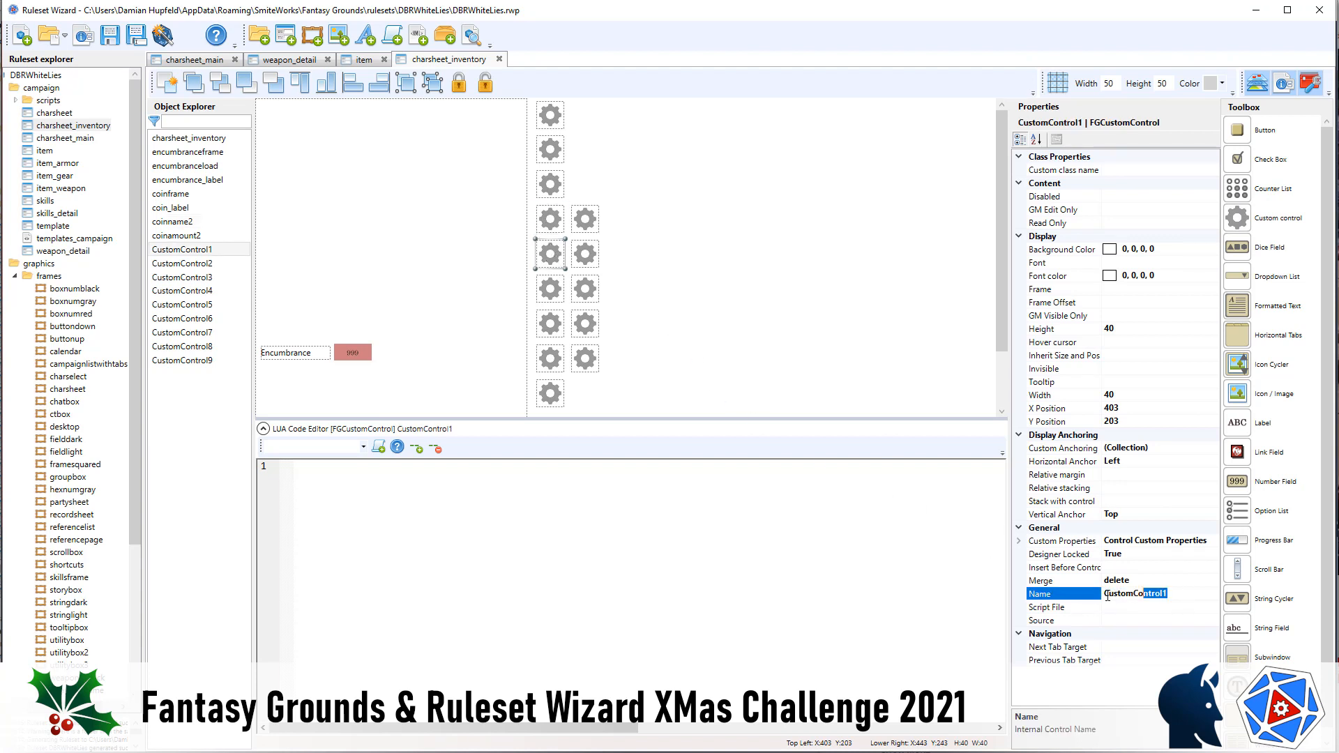
pyautogui.hotkey('ctrl', 'v')
pyautogui.write('3')
# - Name the control at X 403, Y 253 coinname4 and the one at X 403, Y 303 coinname5
pyautogui.click(554, 280)
pyautogui.click(1165, 597)
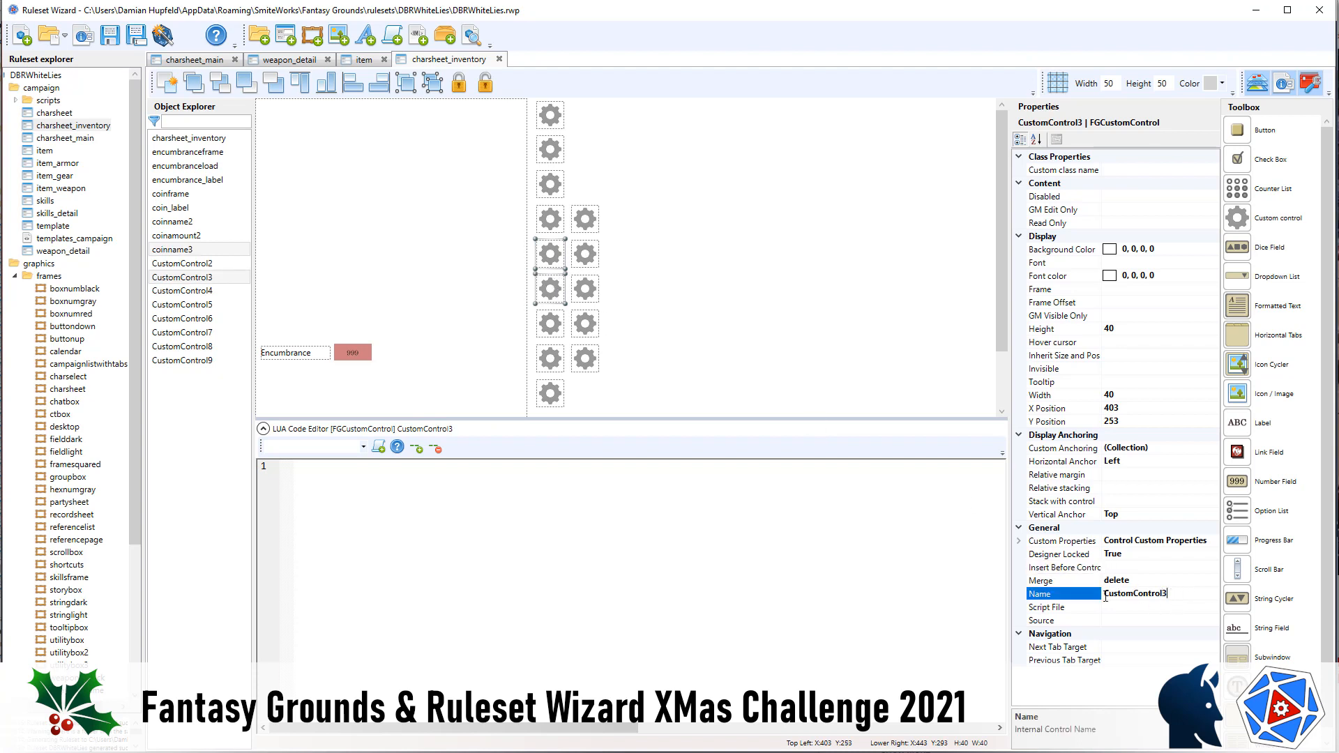
pyautogui.hotkey('ctrl', 'v')
pyautogui.click(550, 323)
pyautogui.click(1171, 607)
pyautogui.click(1060, 597)
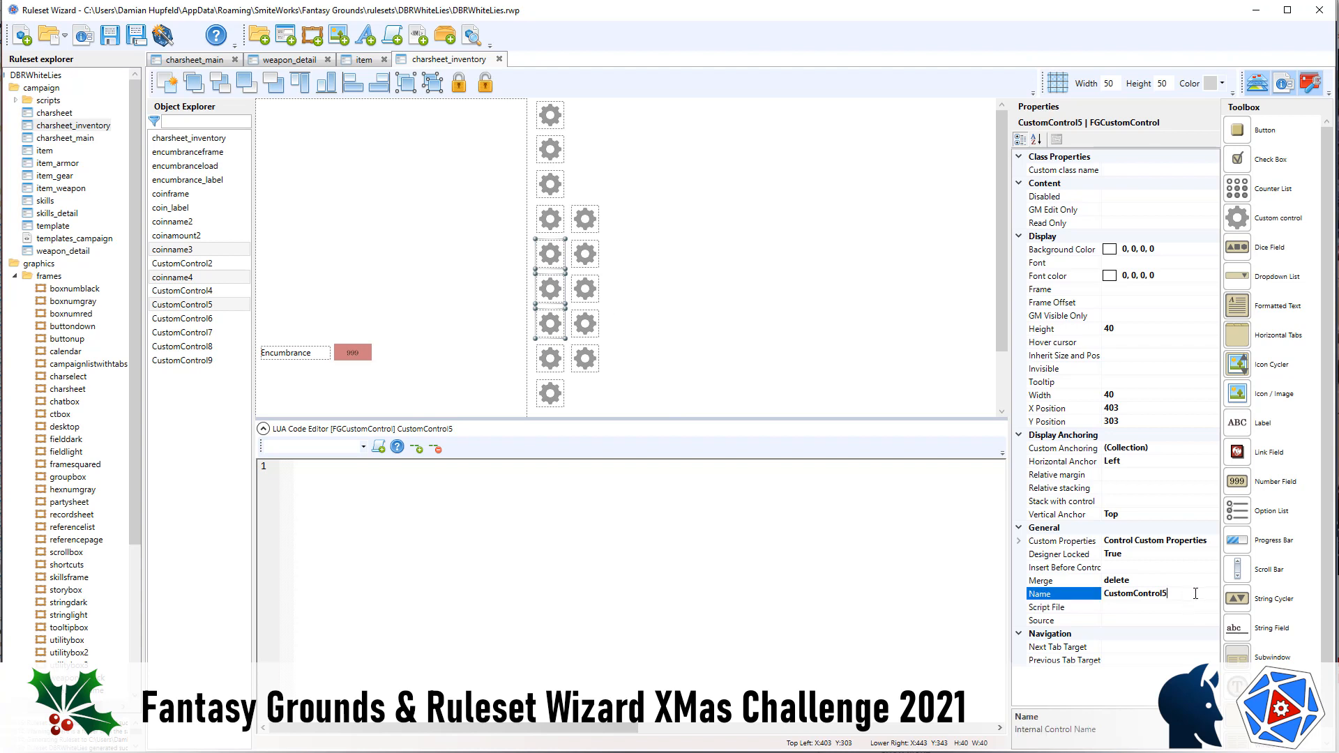
pyautogui.hotkey('ctrl', 'v')
pyautogui.write('5')
# - Name the control at X 403, Y 353 coinname6 and the one at X 403, Y 403 coinother
pyautogui.click(559, 366)
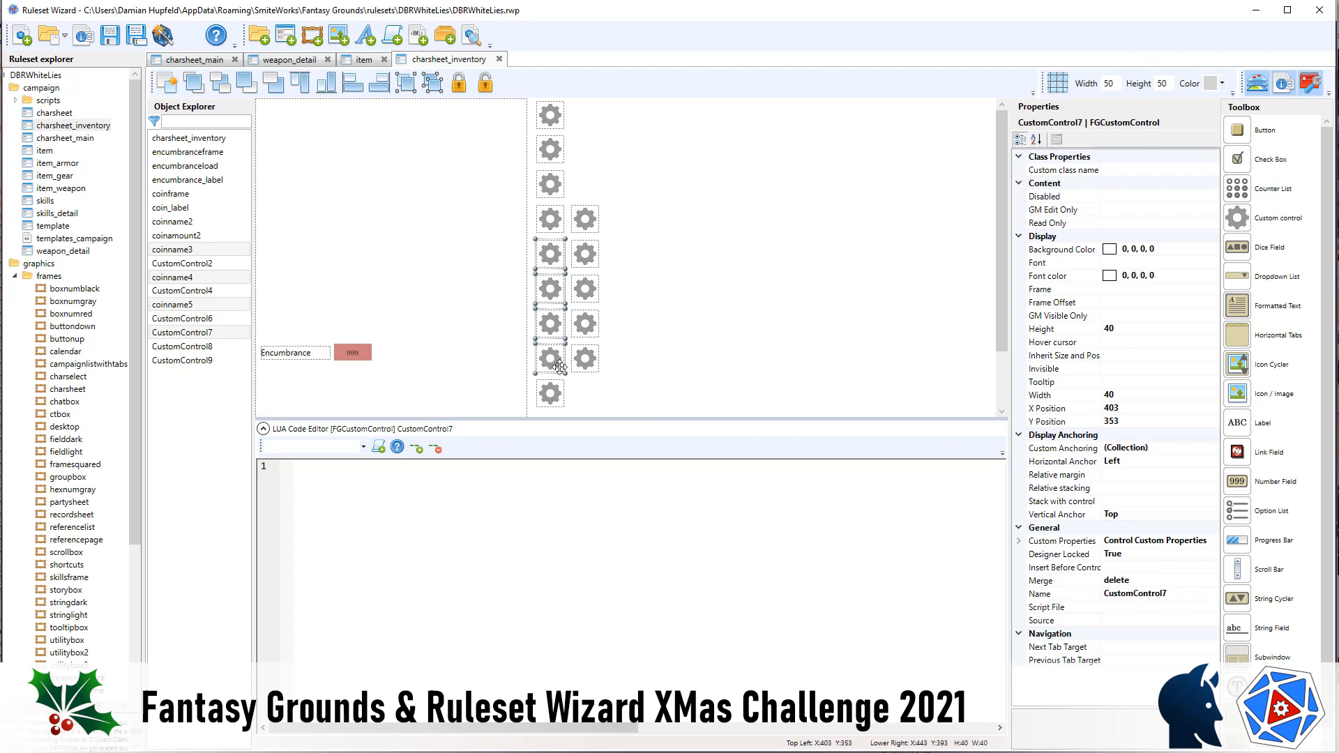
pyautogui.click(1045, 596)
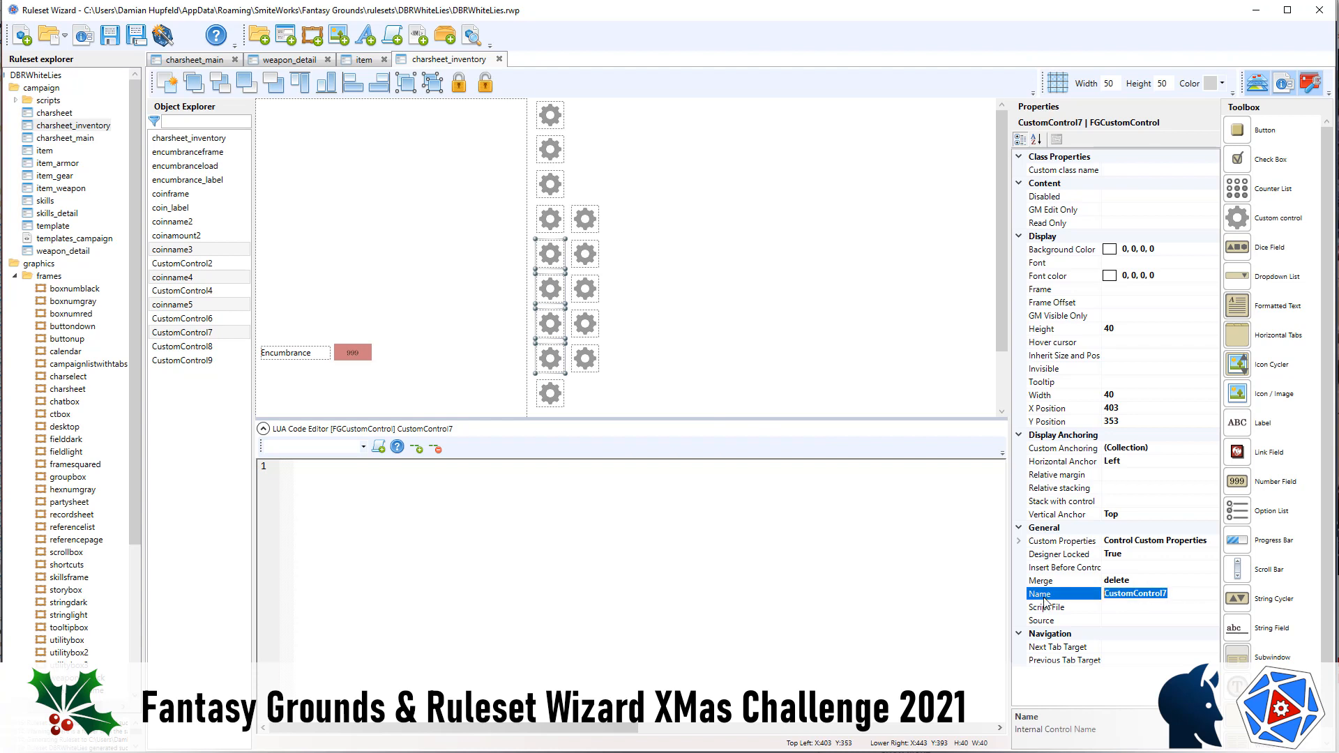
pyautogui.hotkey('ctrl', 'v')
pyautogui.write('6')
pyautogui.click(551, 396)
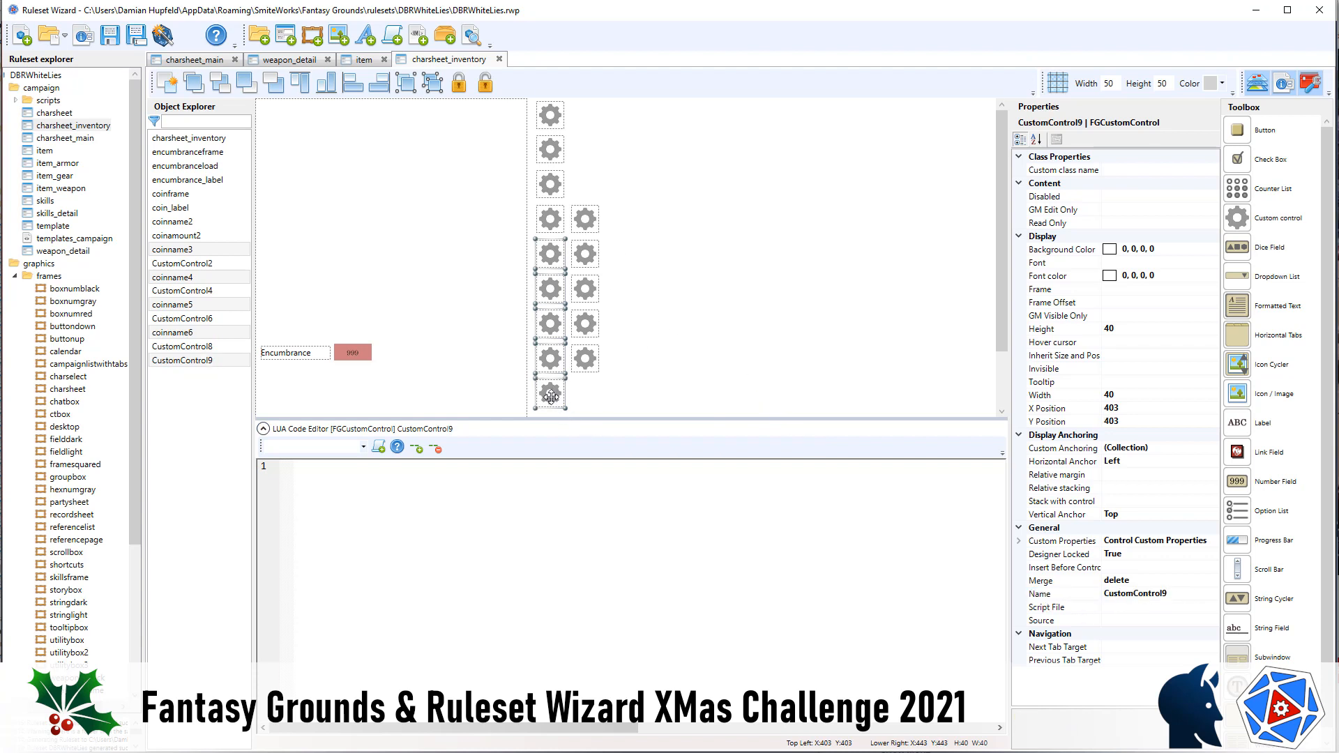
pyautogui.click(1141, 593)
pyautogui.hotkey('ctrl', 'a')
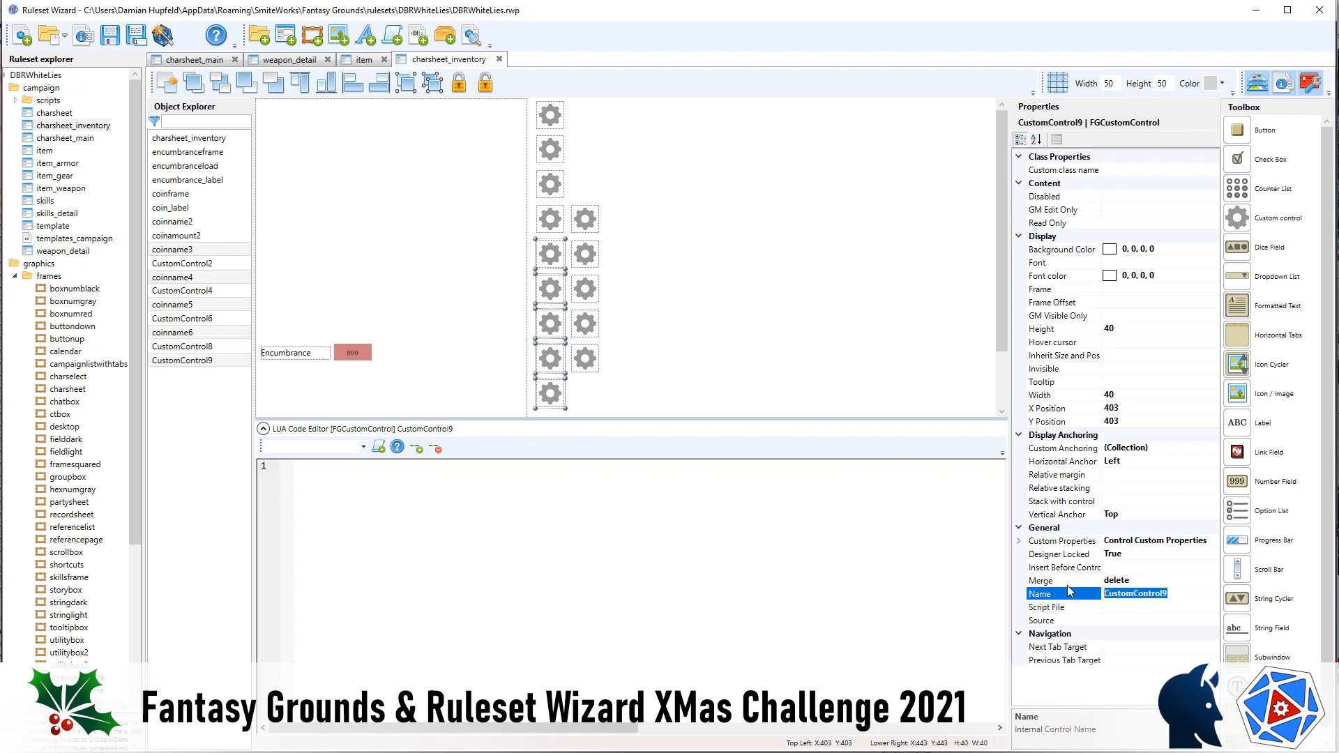
pyautogui.write('coinother')
# - Reuse the coinamount2 name stem to name the control at X 453, Y 203 coinamount3
pyautogui.click(586, 221)
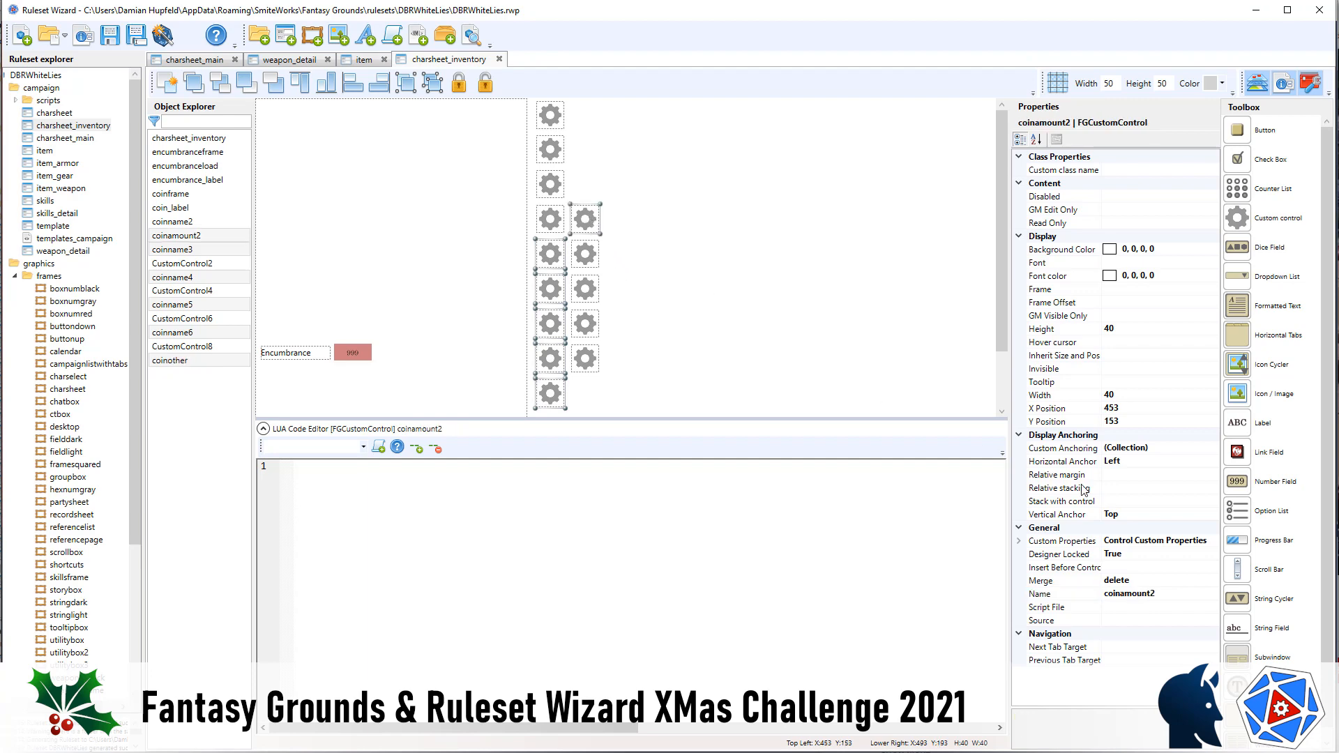
pyautogui.click(1147, 594)
pyautogui.moveTo(1151, 594); pyautogui.dragTo(1104, 594)
pyautogui.hotkey('ctrl', 'c')
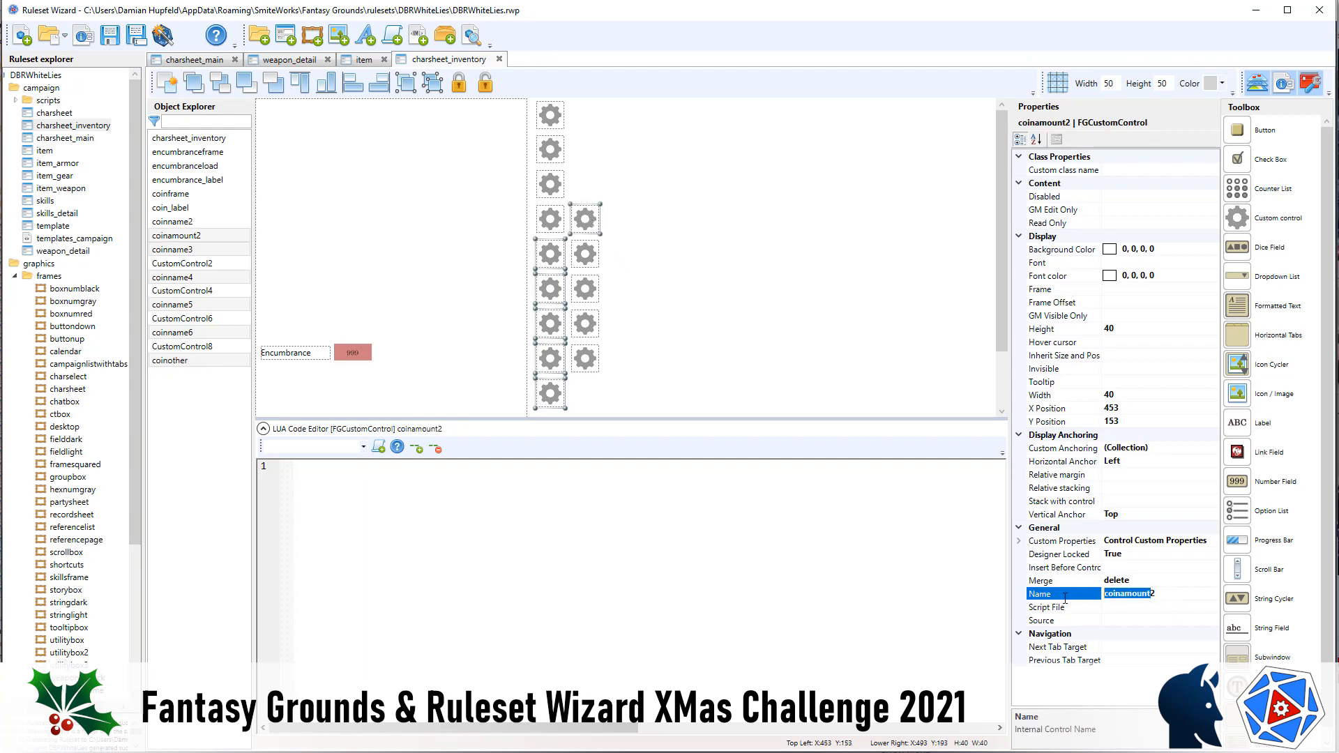
pyautogui.click(583, 255)
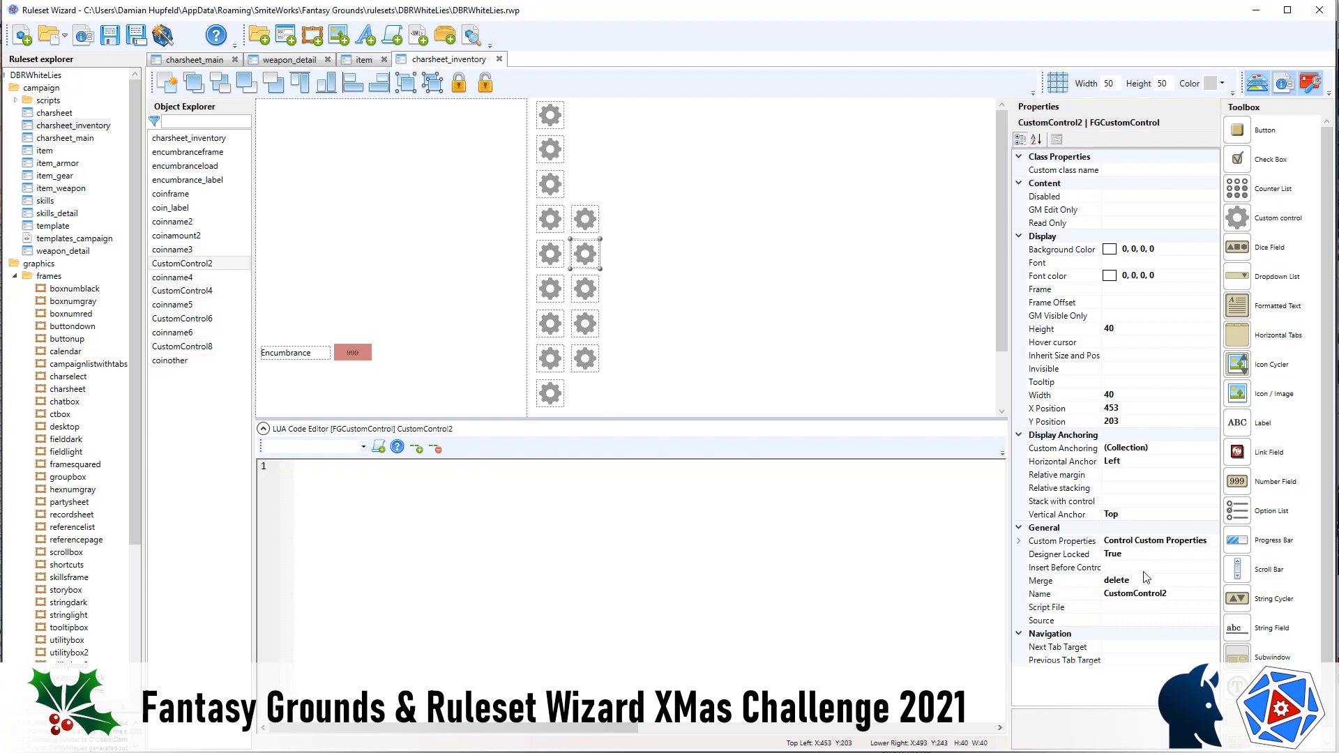
pyautogui.click(1027, 597)
pyautogui.hotkey('ctrl', 'v')
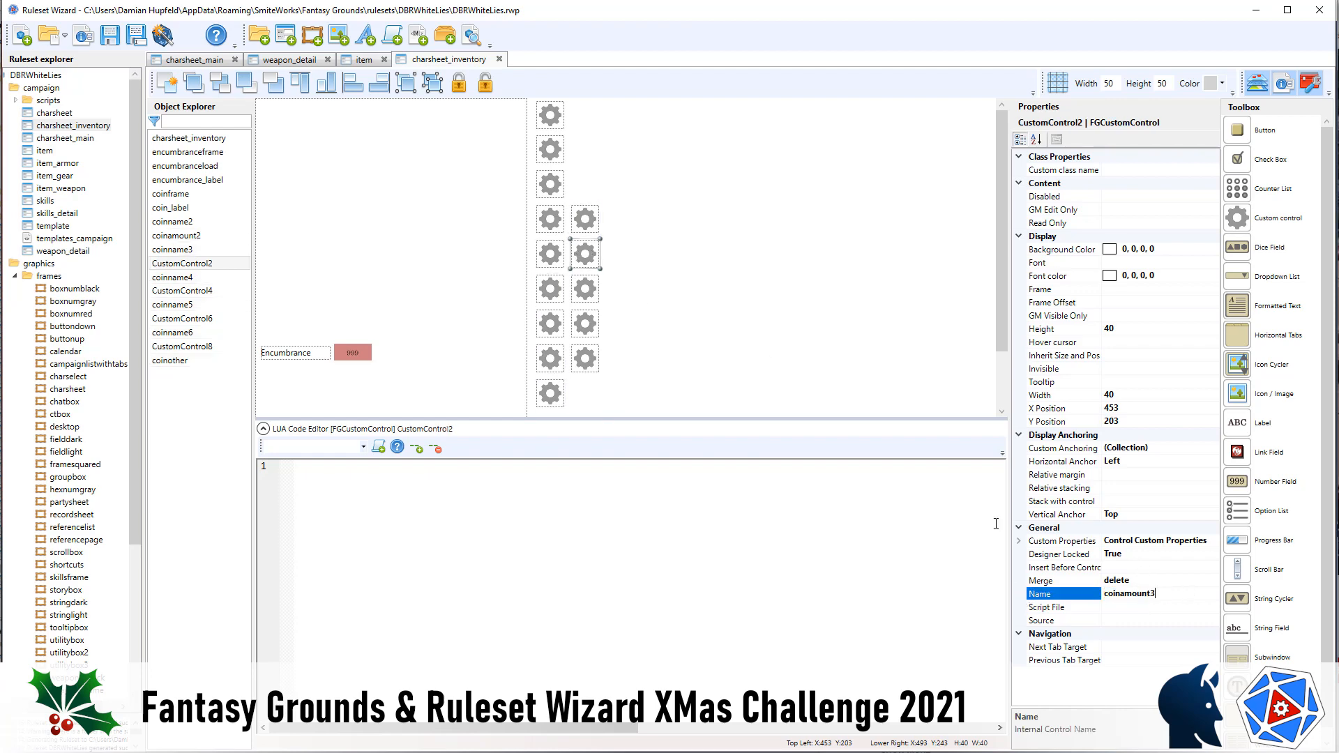
# - Name the control at X 453, Y 253 coinamount4 and the one at X 453, Y 303 coinamount5
pyautogui.click(585, 285)
pyautogui.click(1198, 592)
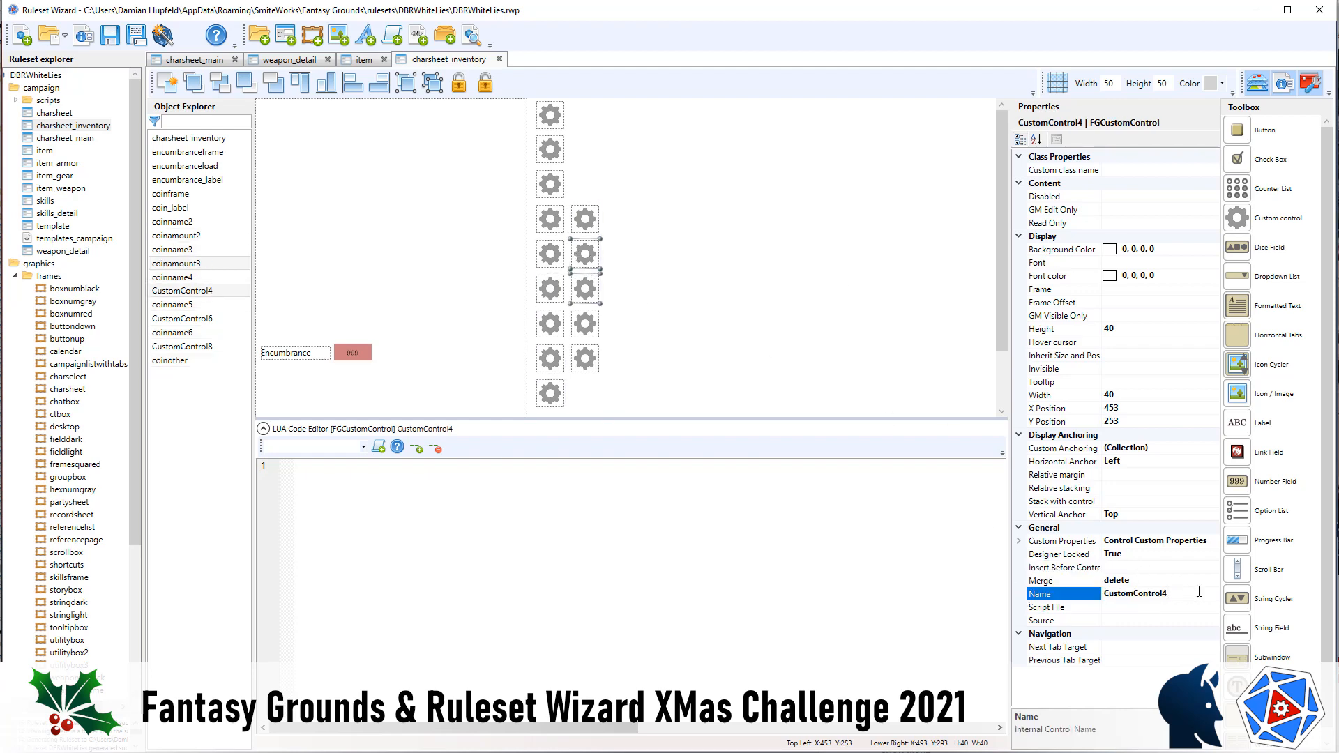
pyautogui.moveTo(1163, 594); pyautogui.dragTo(1104, 594)
pyautogui.hotkey('ctrl', 'v')
pyautogui.click(585, 322)
pyautogui.moveTo(1166, 593); pyautogui.dragTo(1056, 594)
pyautogui.hotkey('ctrl', 'v')
pyautogui.write('5')
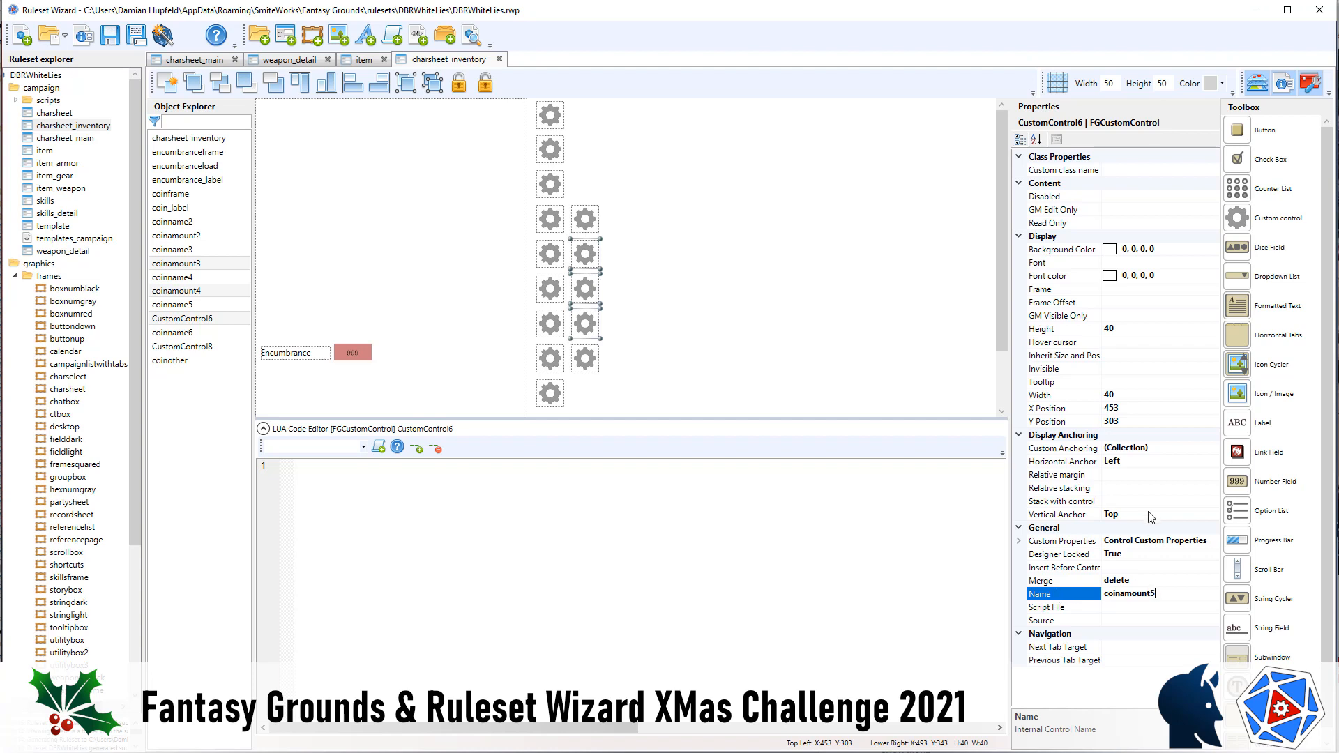
# - Name the custom control at X 453, Y 353 coinamount6
pyautogui.click(587, 359)
pyautogui.moveTo(1138, 594); pyautogui.dragTo(1034, 596)
pyautogui.hotkey('ctrl', 'v')
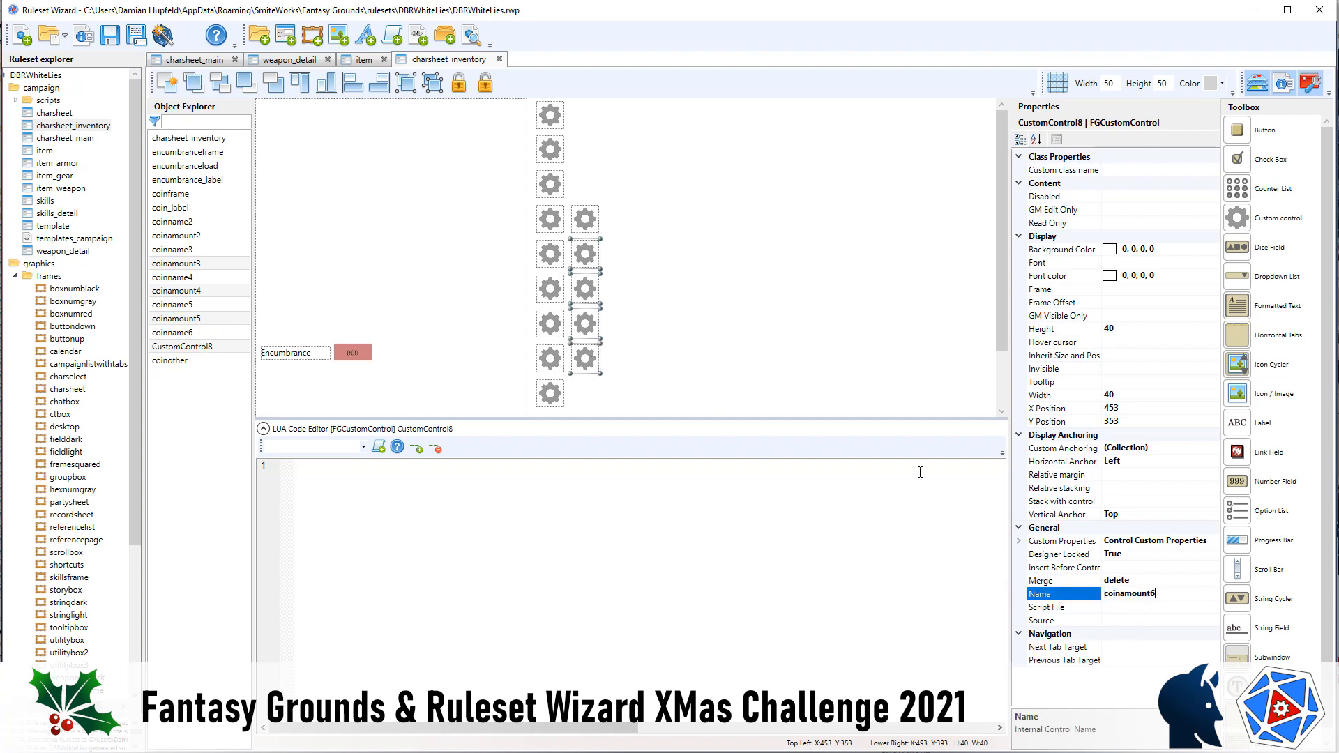
pyautogui.write('6')
pyautogui.click(723, 350)
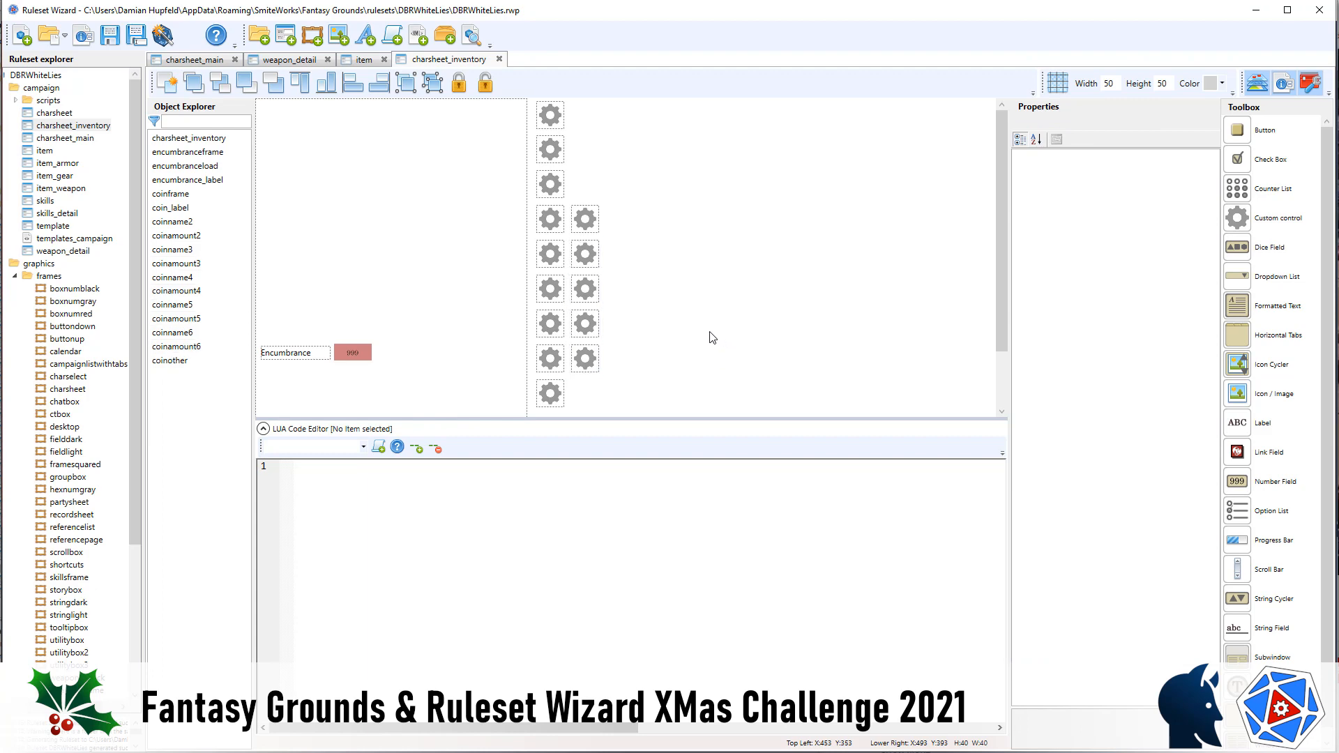
# - Duplicate the Encumbrance label and its number field, placing the copies on the same row with the label at X 218, Y 355
pyautogui.click(353, 353)
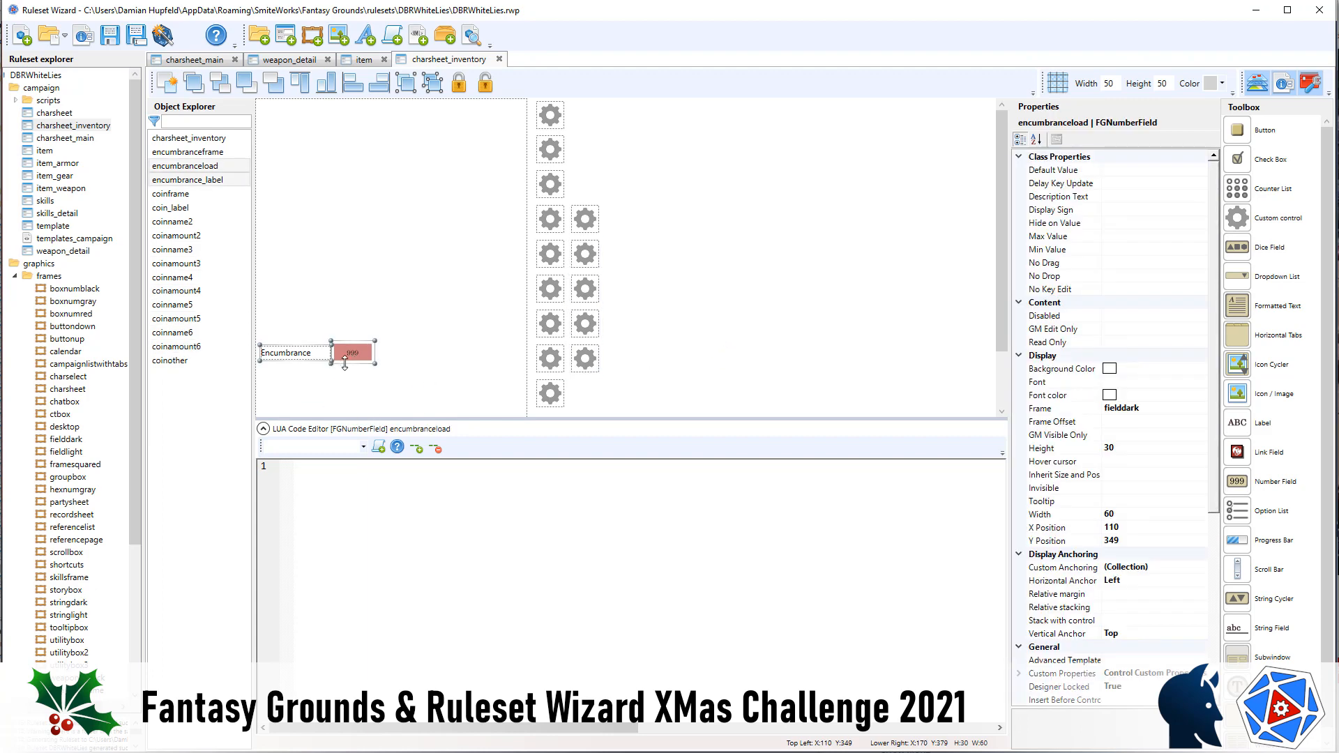
pyautogui.click(295, 355)
pyautogui.hotkey('ctrl', 'c')
pyautogui.hotkey('ctrl', 'v')
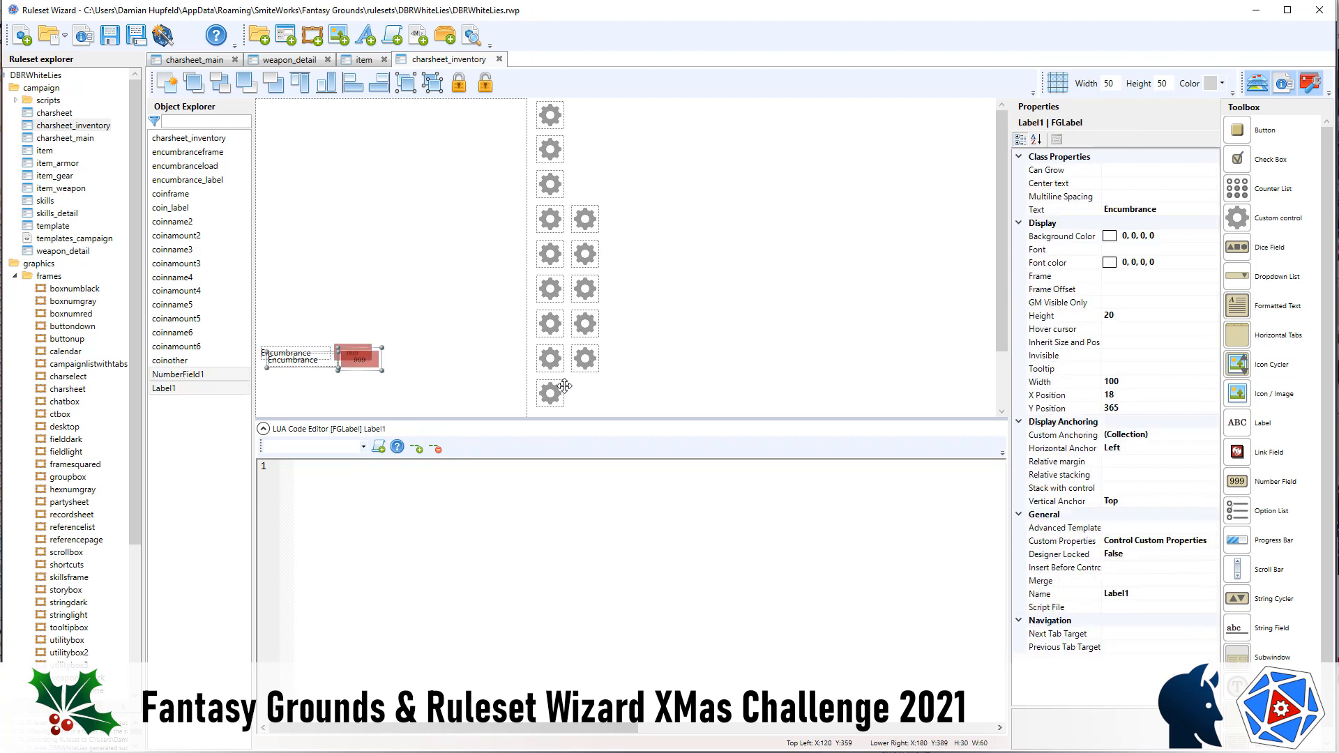
pyautogui.hotkey('shift', 'Right')
pyautogui.hotkey('shift', 'Right')
pyautogui.hotkey('shift', 'Right')
pyautogui.hotkey('shift', 'Right')
pyautogui.hotkey('shift', 'Right')
pyautogui.hotkey('shift', 'Right')
pyautogui.hotkey('shift', 'Right')
pyautogui.hotkey('shift', 'Right')
pyautogui.hotkey('shift', 'Right')
pyautogui.hotkey('shift', 'Right')
pyautogui.hotkey('shift', 'Right')
pyautogui.hotkey('shift', 'Right')
pyautogui.hotkey('shift', 'Right')
pyautogui.hotkey('shift', 'Right')
pyautogui.hotkey('shift', 'Right')
pyautogui.hotkey('shift', 'Right')
pyautogui.hotkey('shift', 'Right')
pyautogui.hotkey('shift', 'Right')
pyautogui.hotkey('shift', 'Right')
pyautogui.hotkey('shift', 'Right')
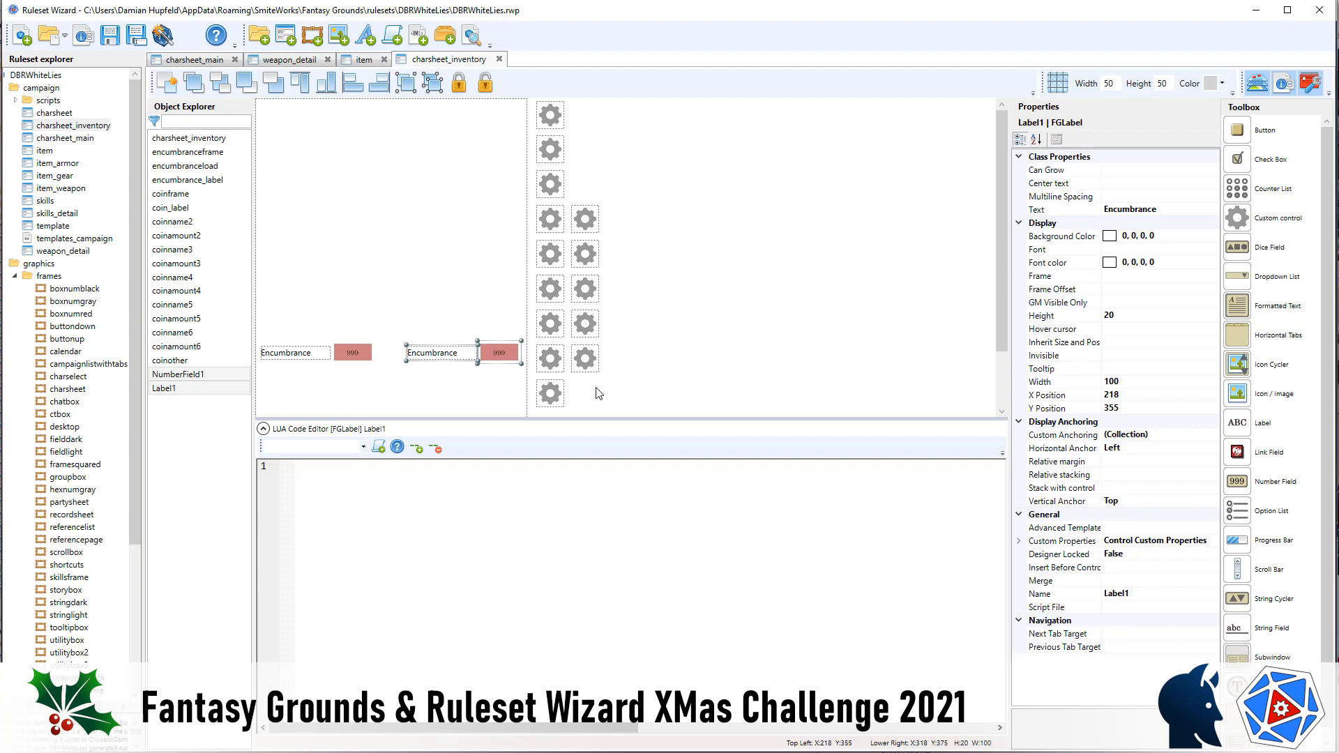
pyautogui.click(658, 383)
# - Set the duplicated Encumbrance label's text to Money and name the label coinname1
pyautogui.click(453, 356)
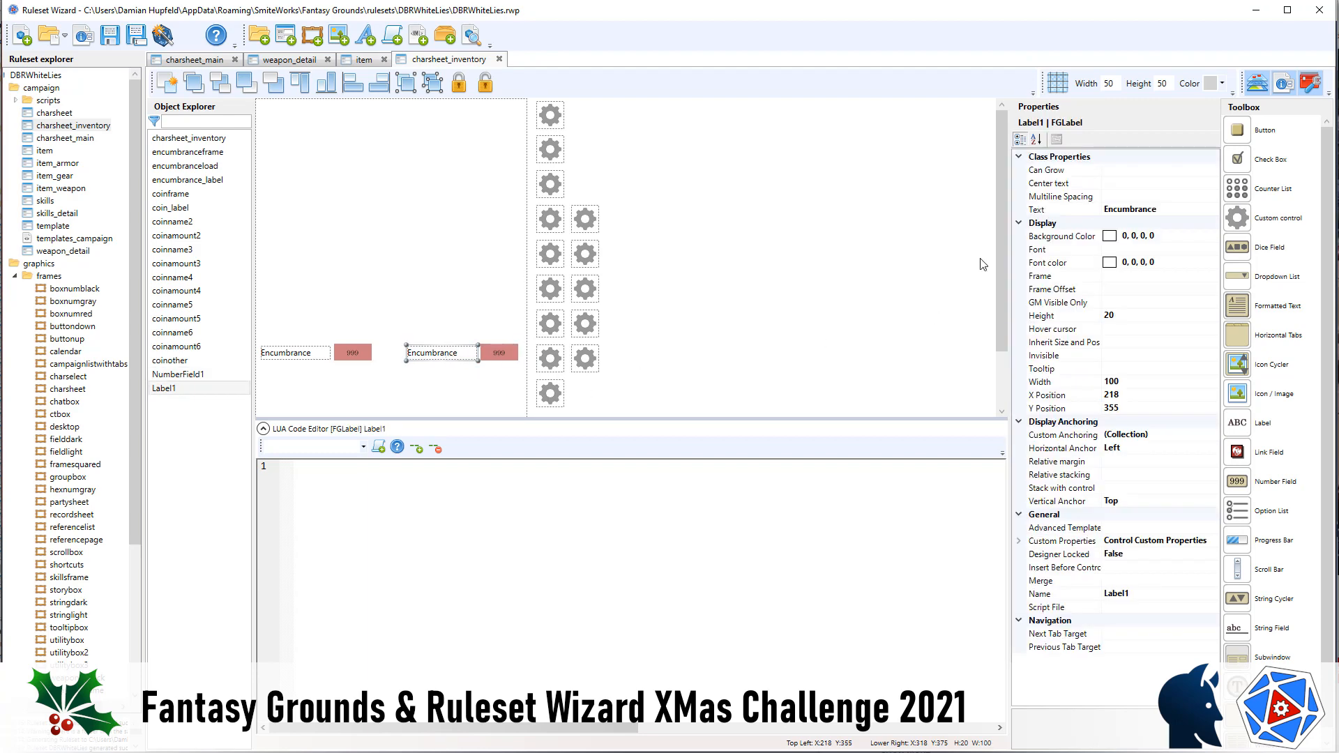
pyautogui.click(1139, 210)
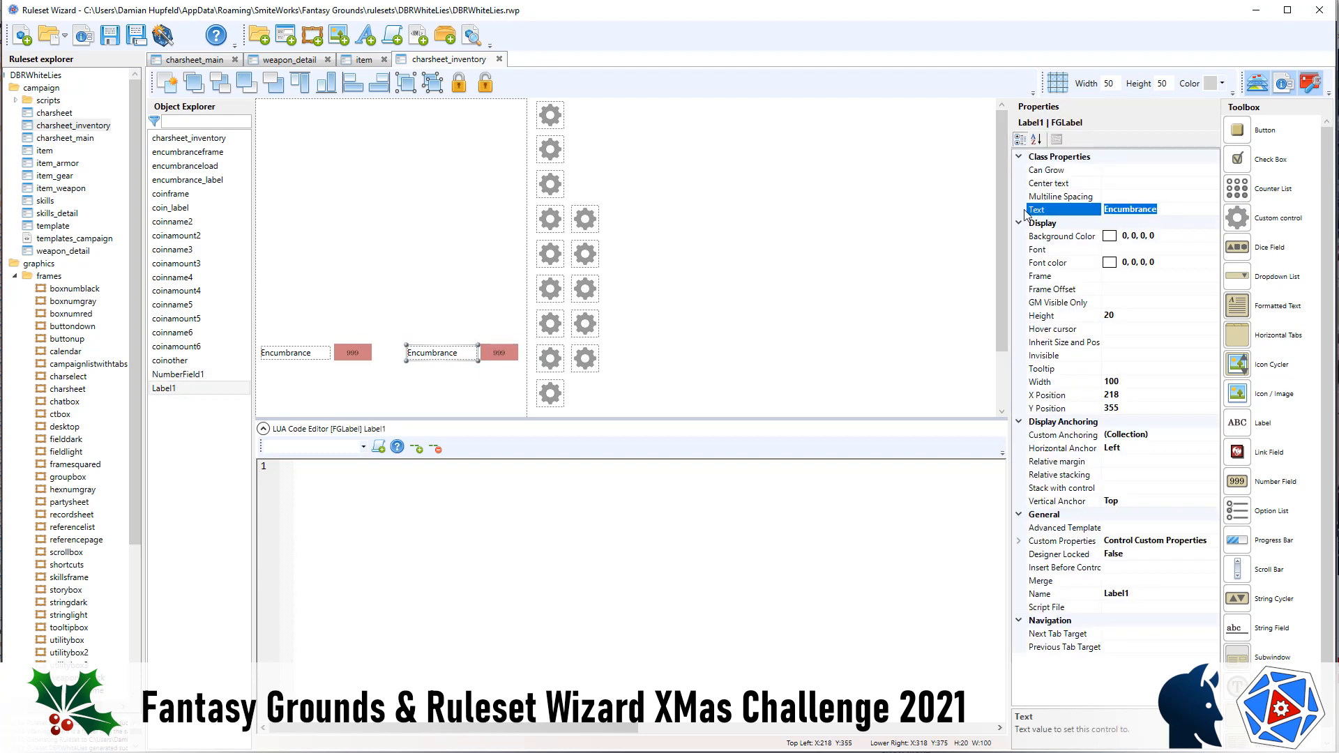
pyautogui.write('Money')
pyautogui.click(1148, 593)
pyautogui.write('coinnam')
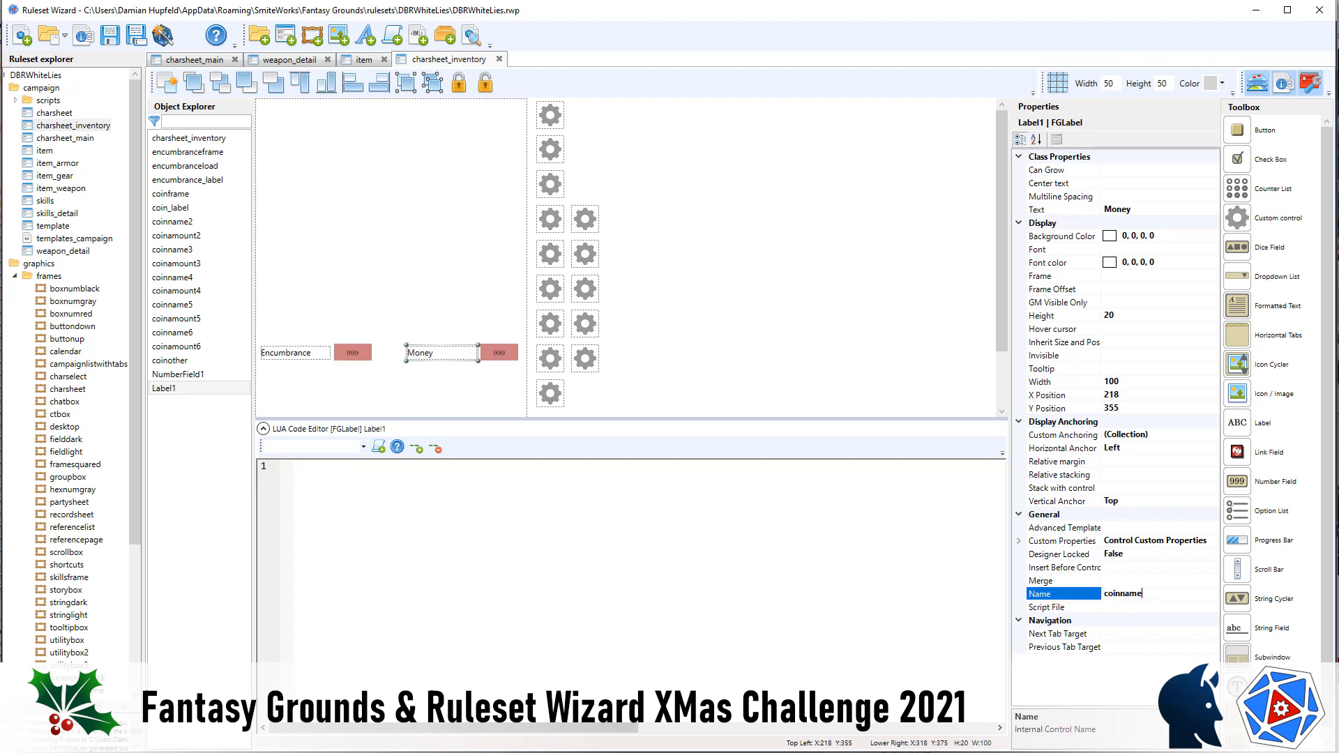
# - Name the number field beside the Money label coinamount1
pyautogui.click(497, 352)
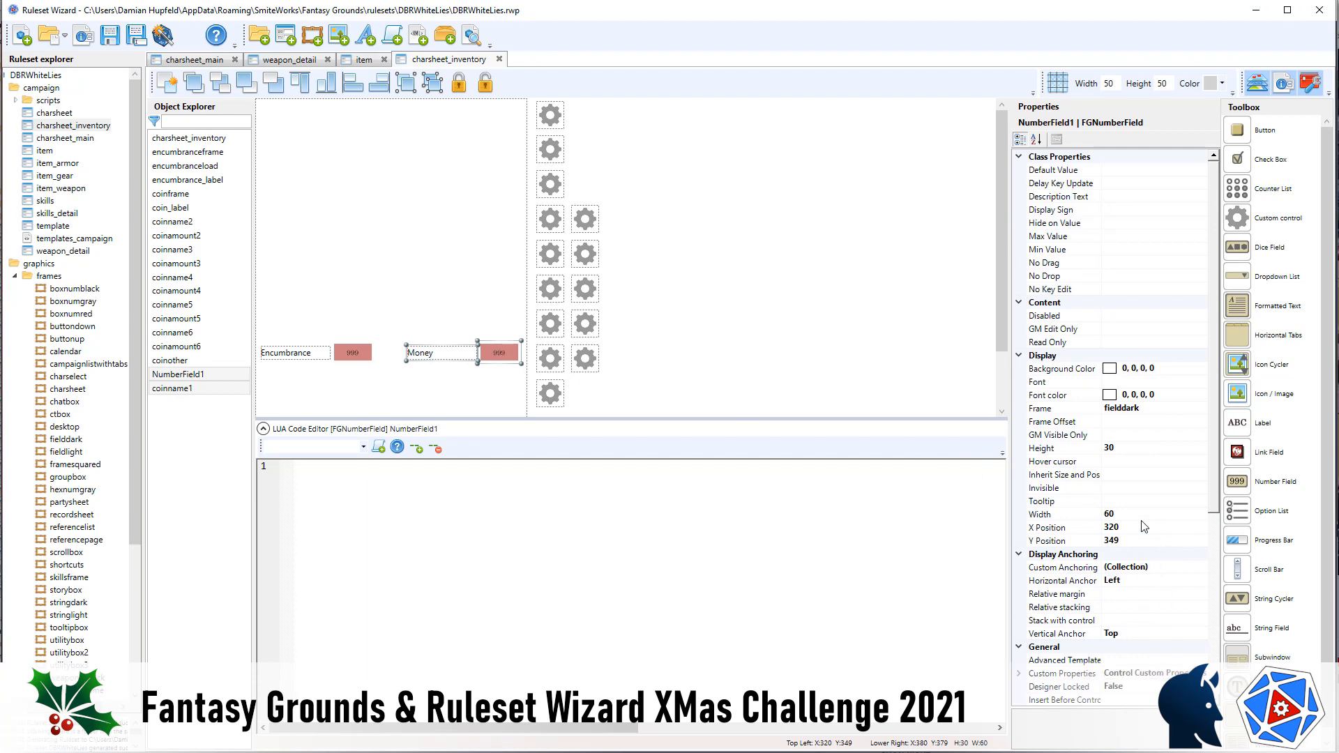
pyautogui.scroll(-3, 1133, 635)
pyautogui.click(1154, 606)
pyautogui.write('c')
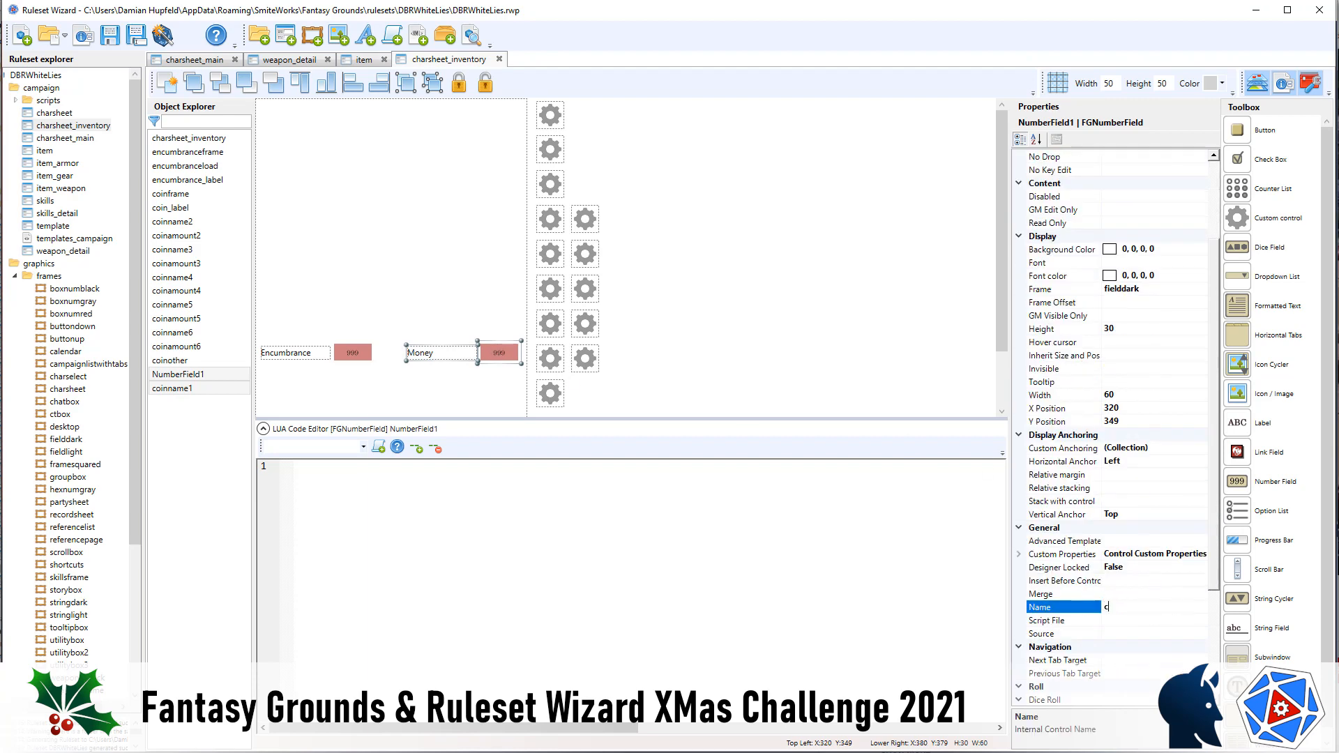
pyautogui.write('oinamount1')
# - Look up the coinamount1 source path in record_char_inventory.xml in Notepad++, return to Ruleset Wizard and review the Money number field's properties
pyautogui.click(1110, 634)
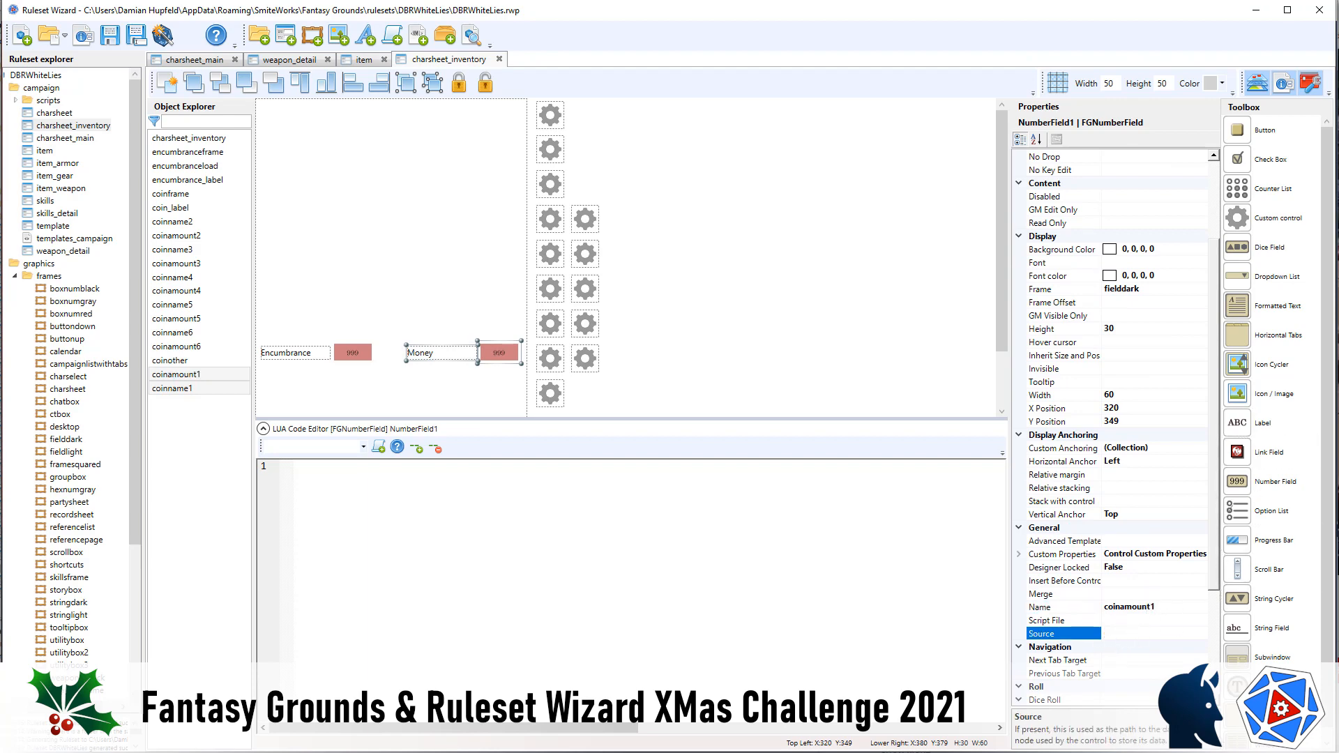
pyautogui.hotkey('alt', 'Tab')
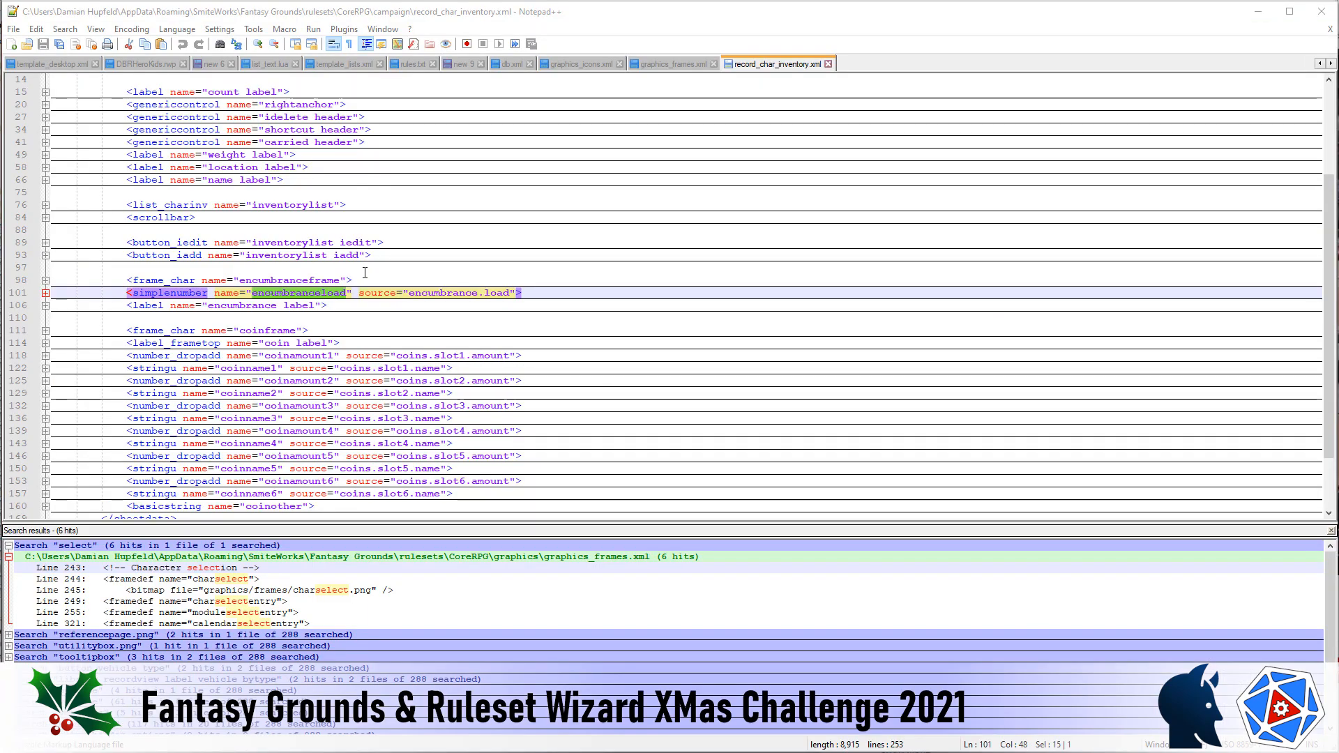
pyautogui.press('Up')
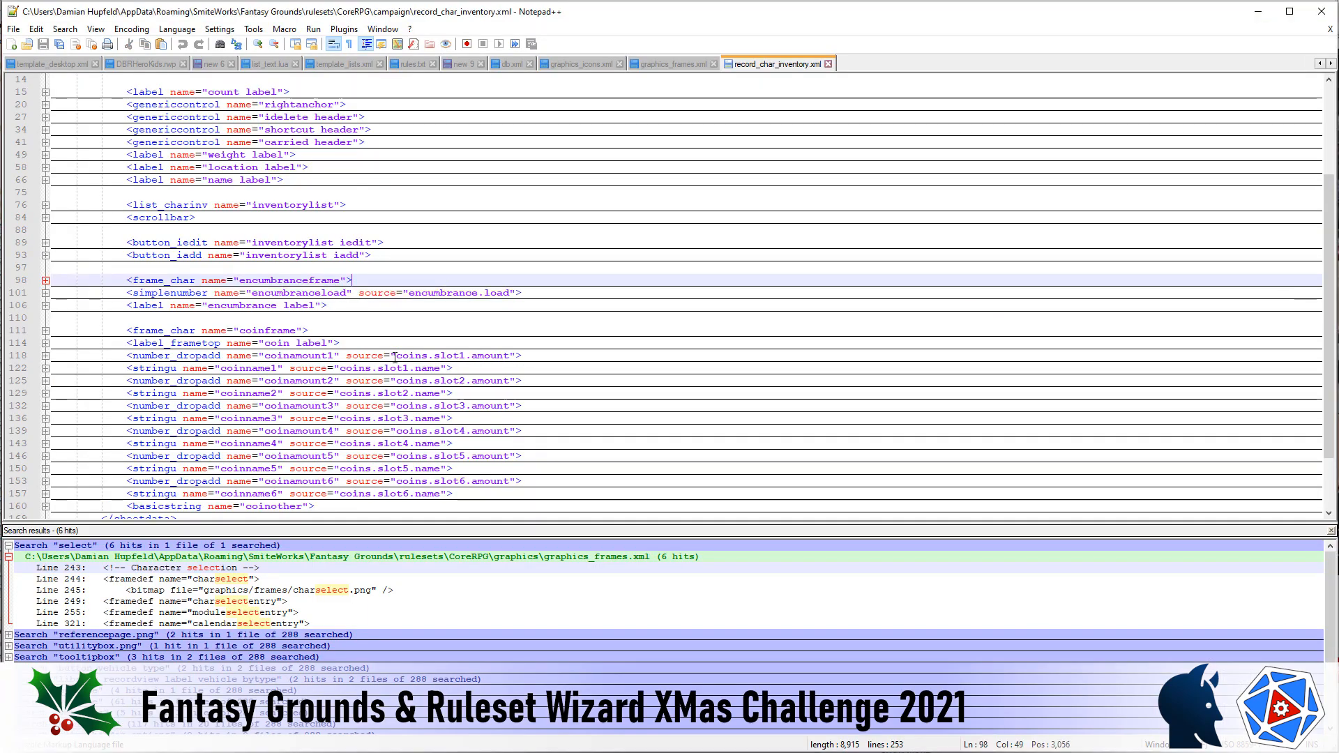
pyautogui.moveTo(395, 357); pyautogui.dragTo(509, 353)
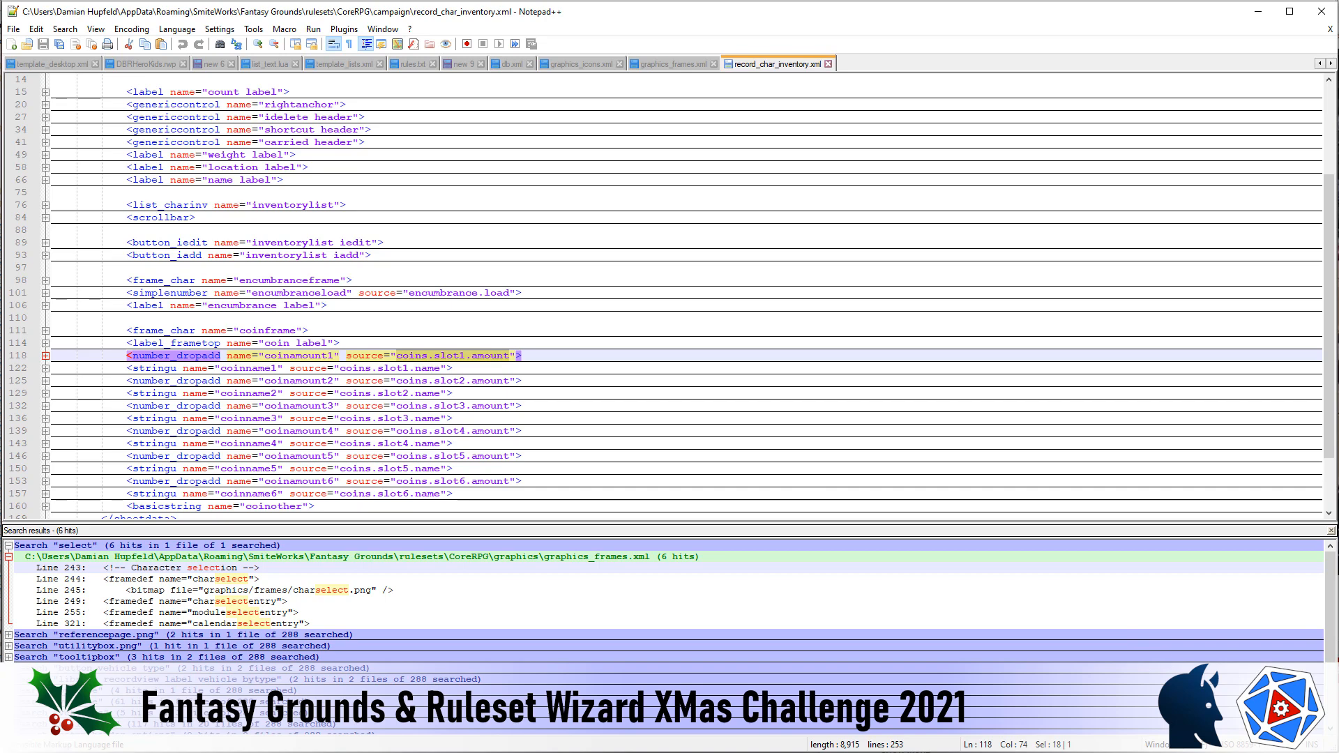
pyautogui.hotkey('alt', 'Tab')
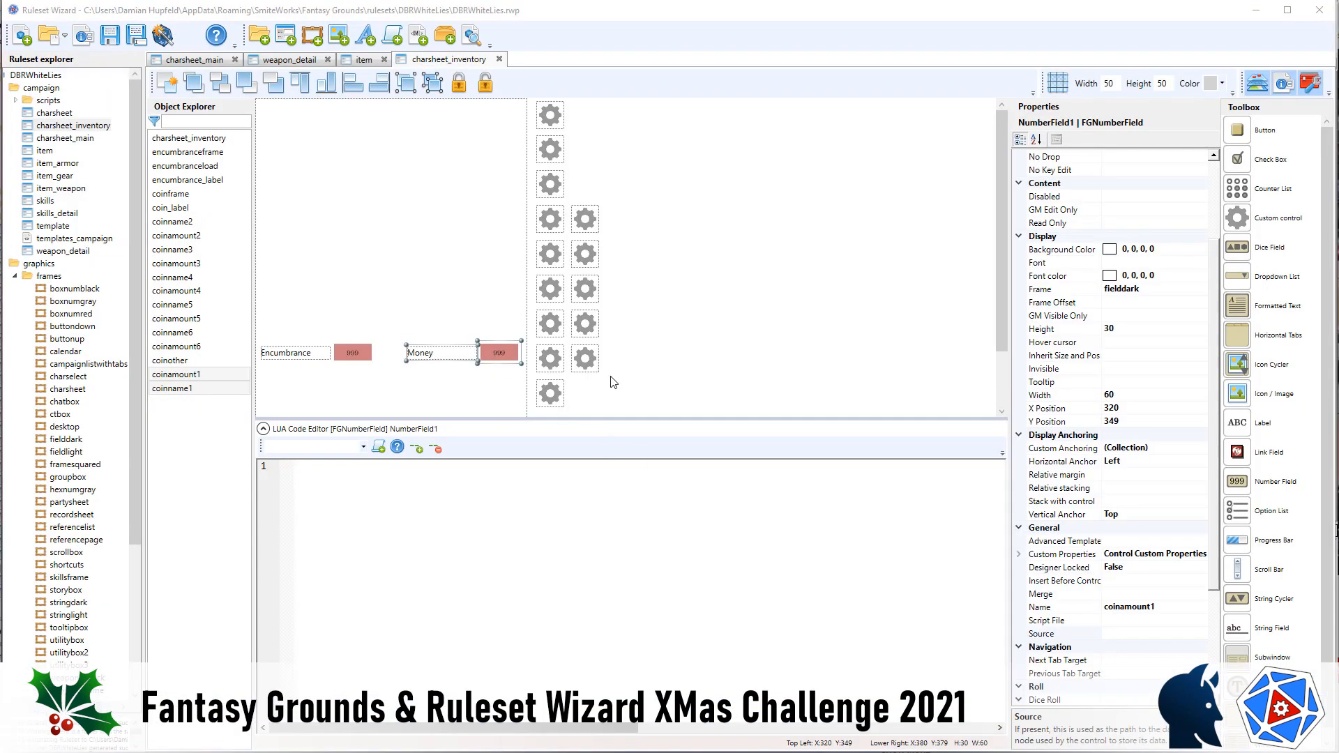
pyautogui.click(654, 370)
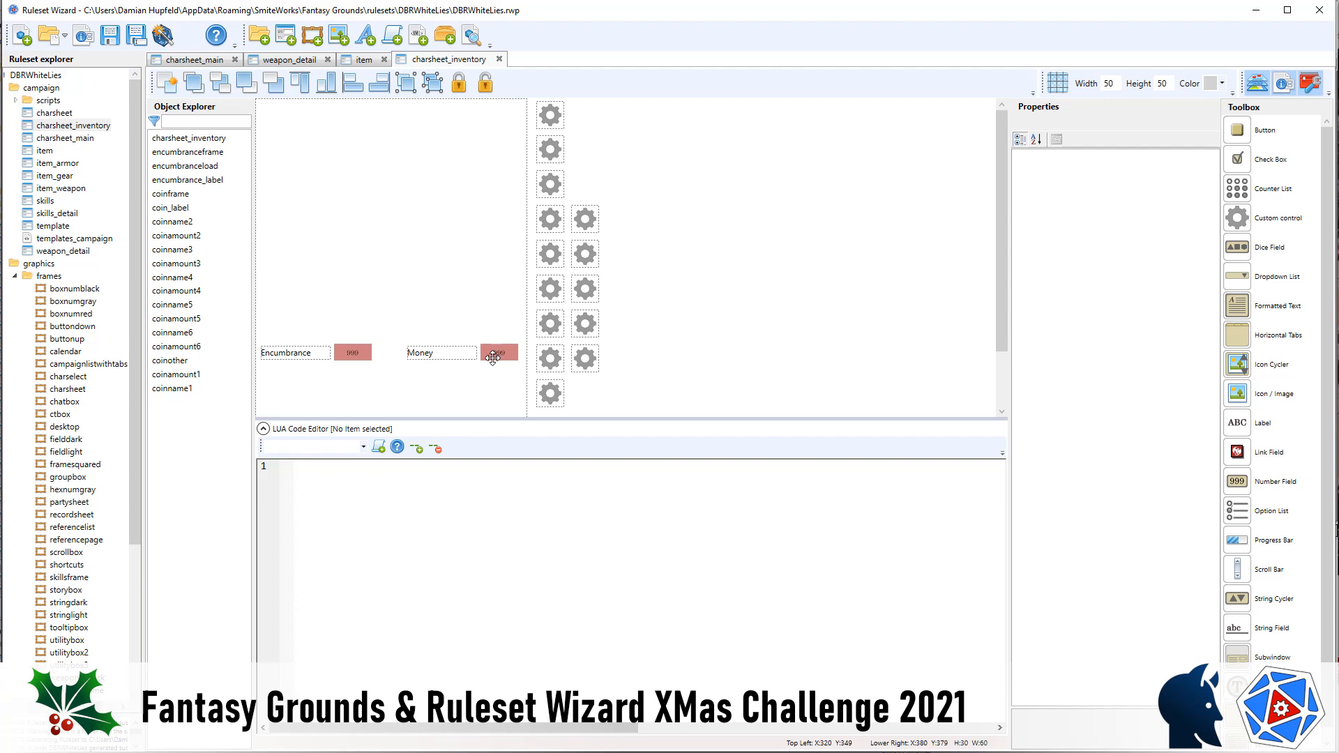
pyautogui.click(493, 358)
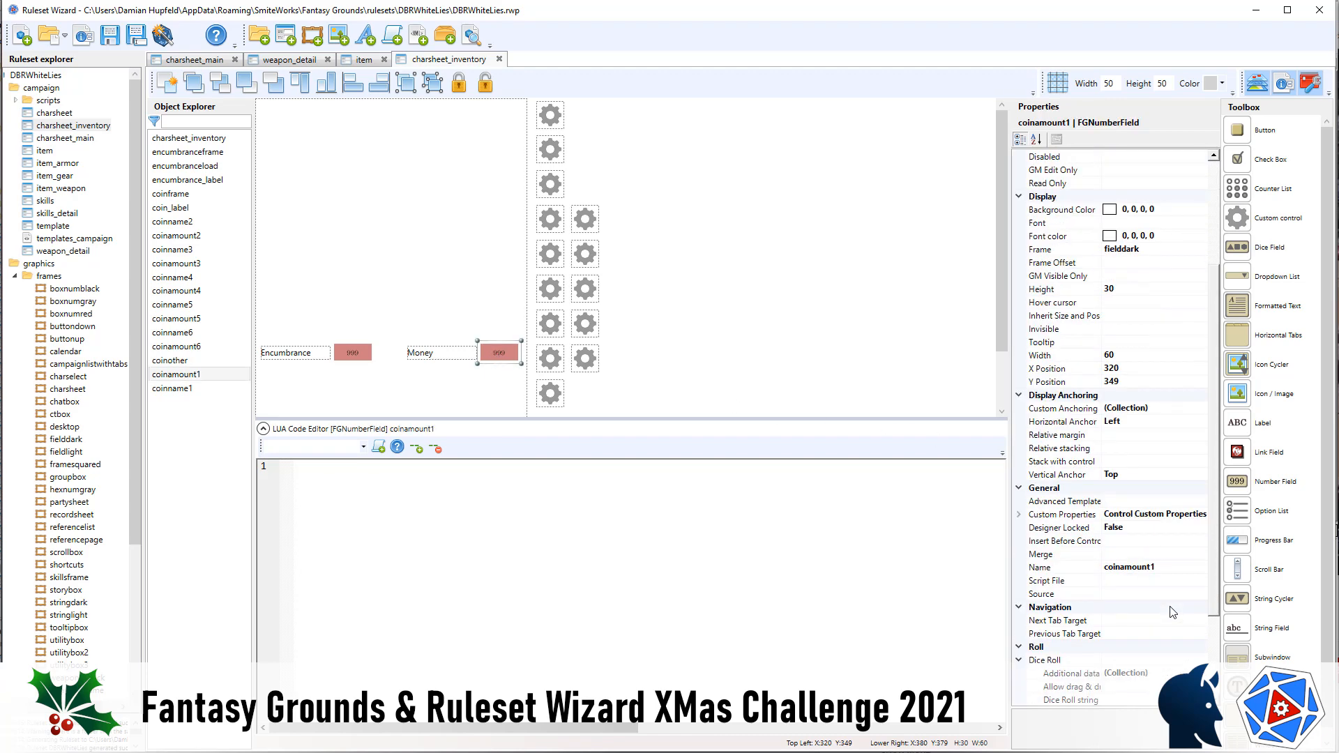
pyautogui.scroll(-2, 1172, 611)
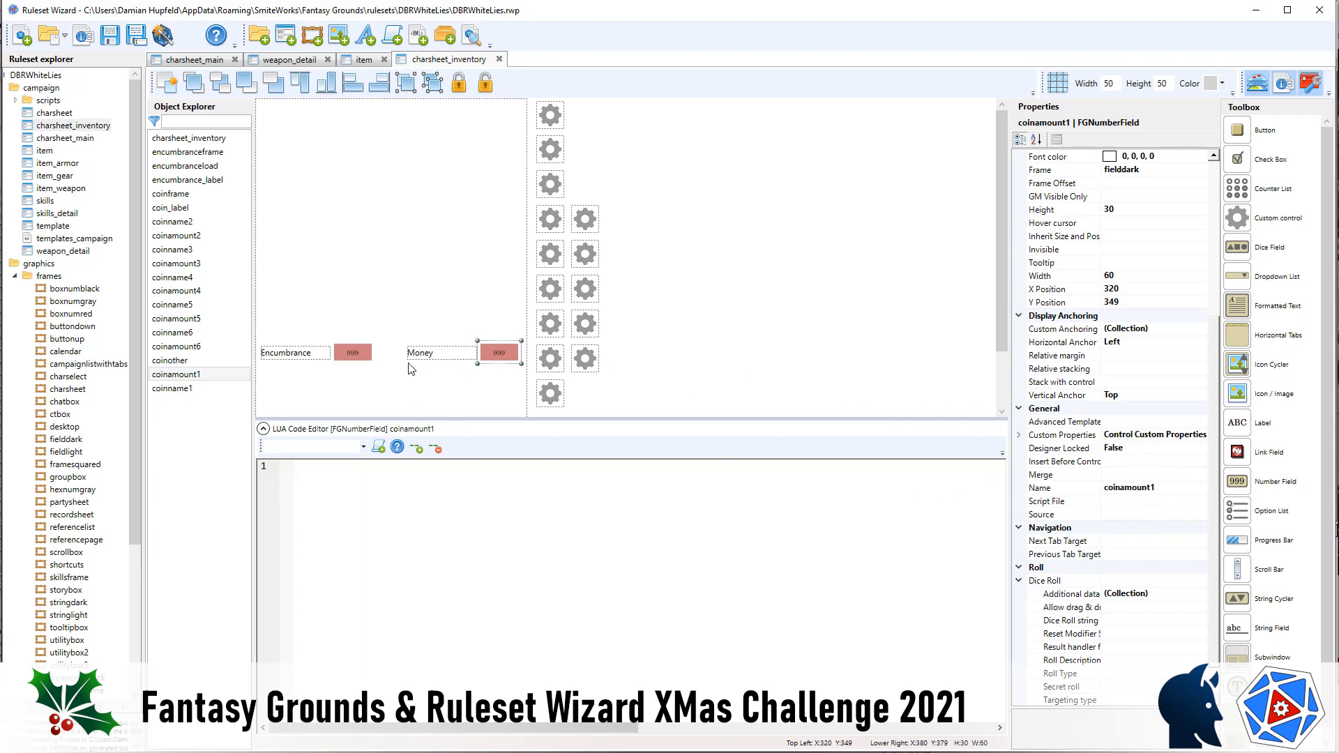
# - Export the ruleset and view the character's inventory page in Fantasy Grounds
pyautogui.click(162, 37)
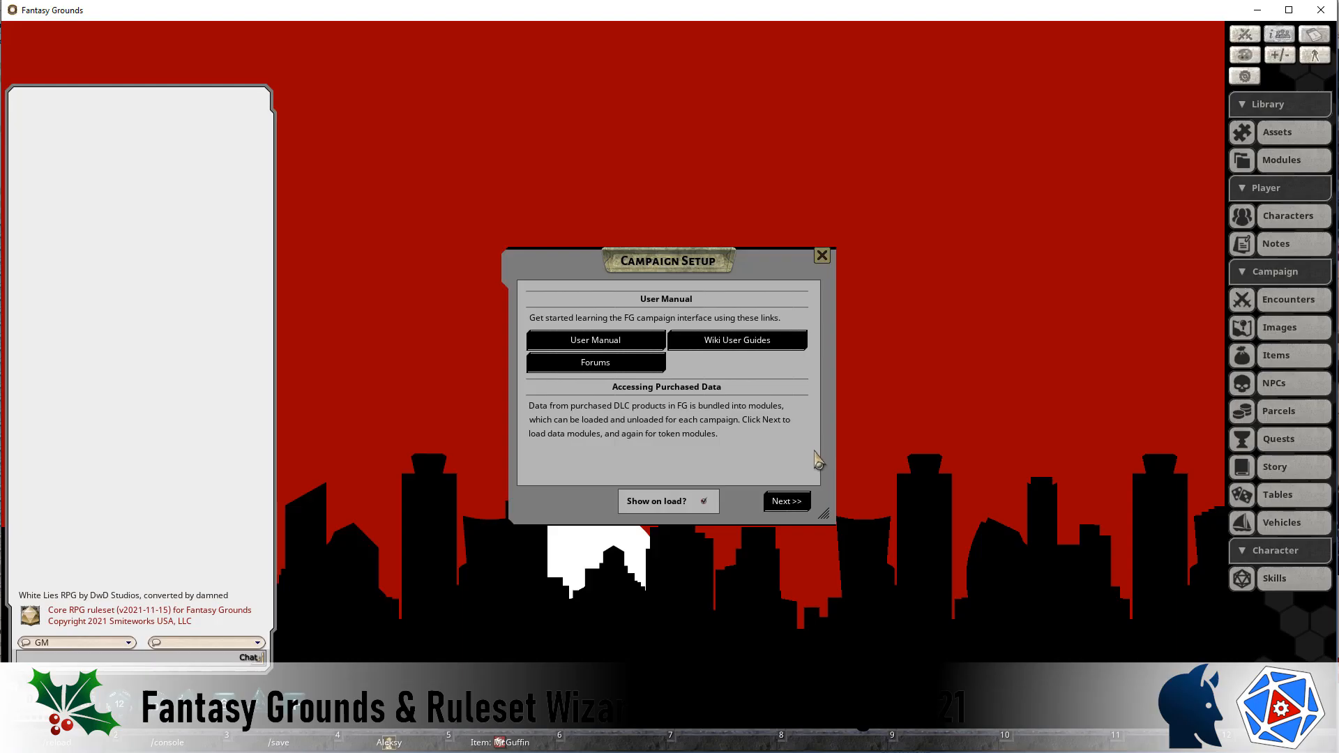
pyautogui.click(561, 299)
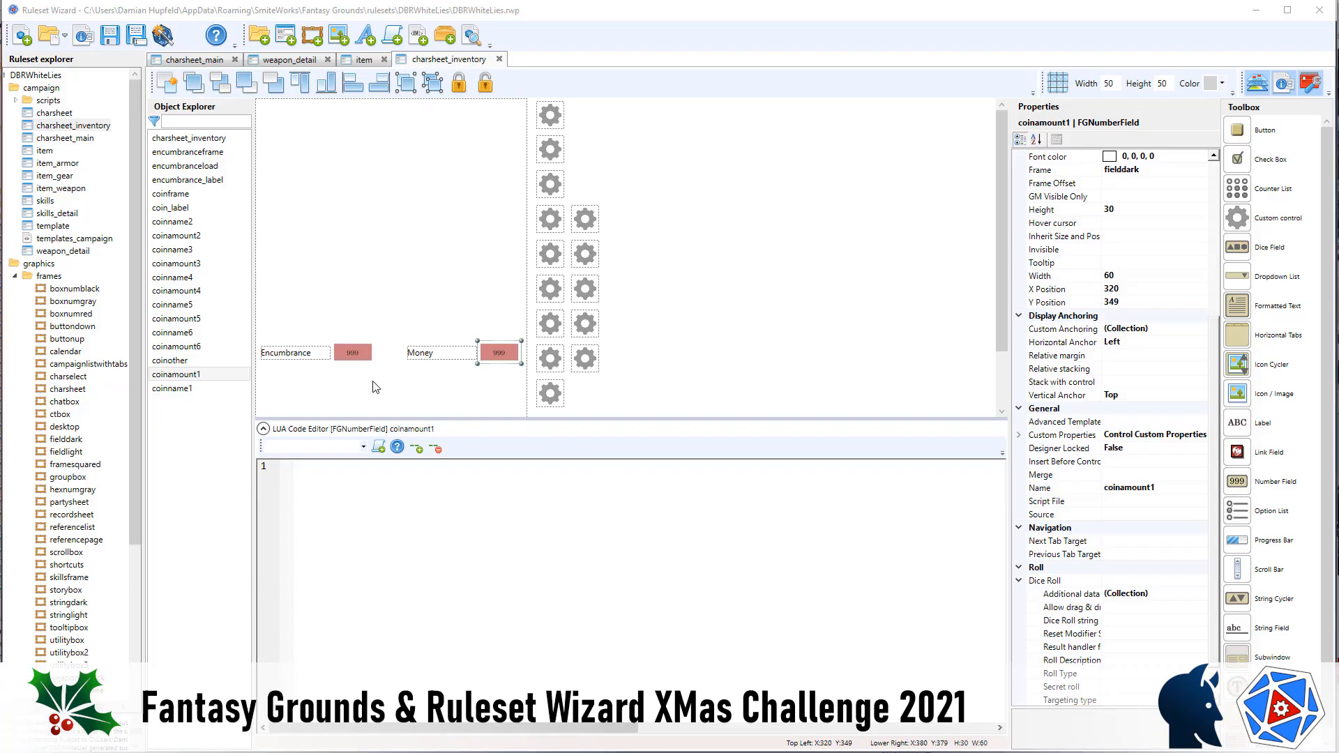
# - Choose a merge mode for the encumbranceload number field
pyautogui.click(356, 354)
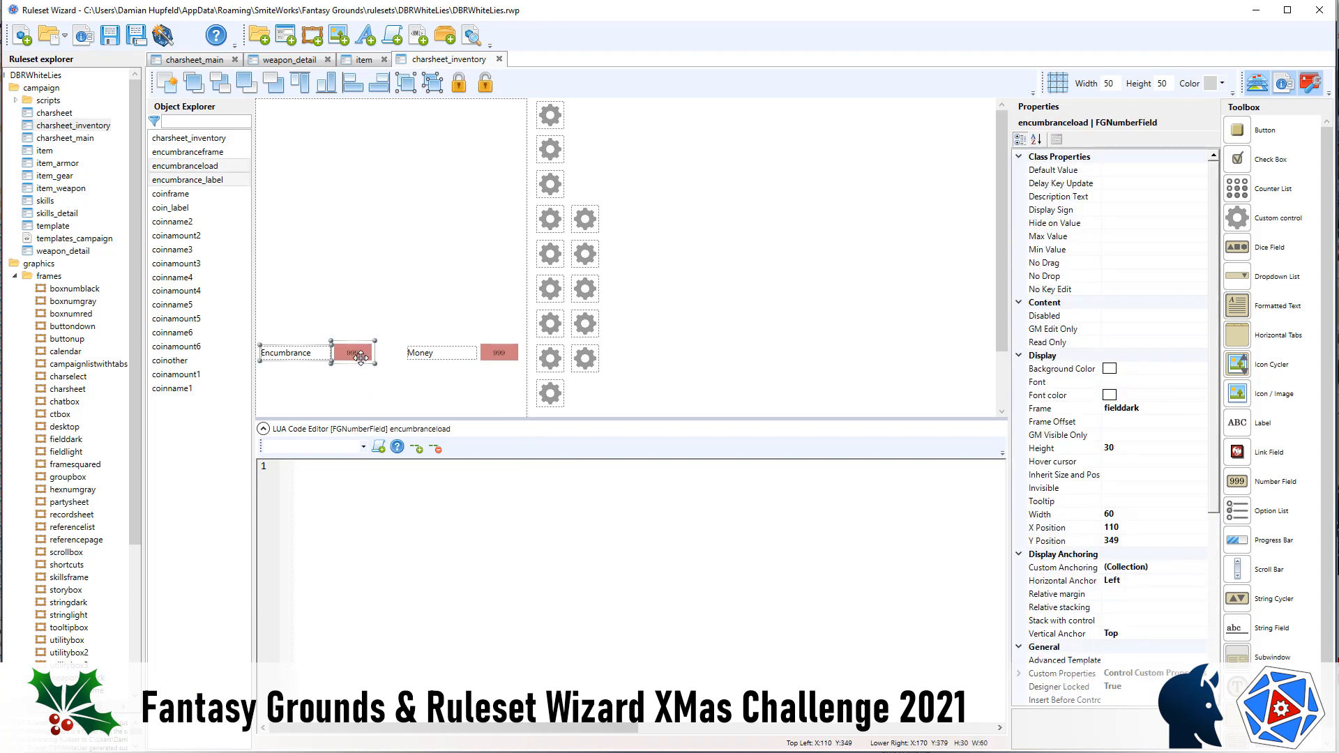
pyautogui.scroll(-4, 1074, 593)
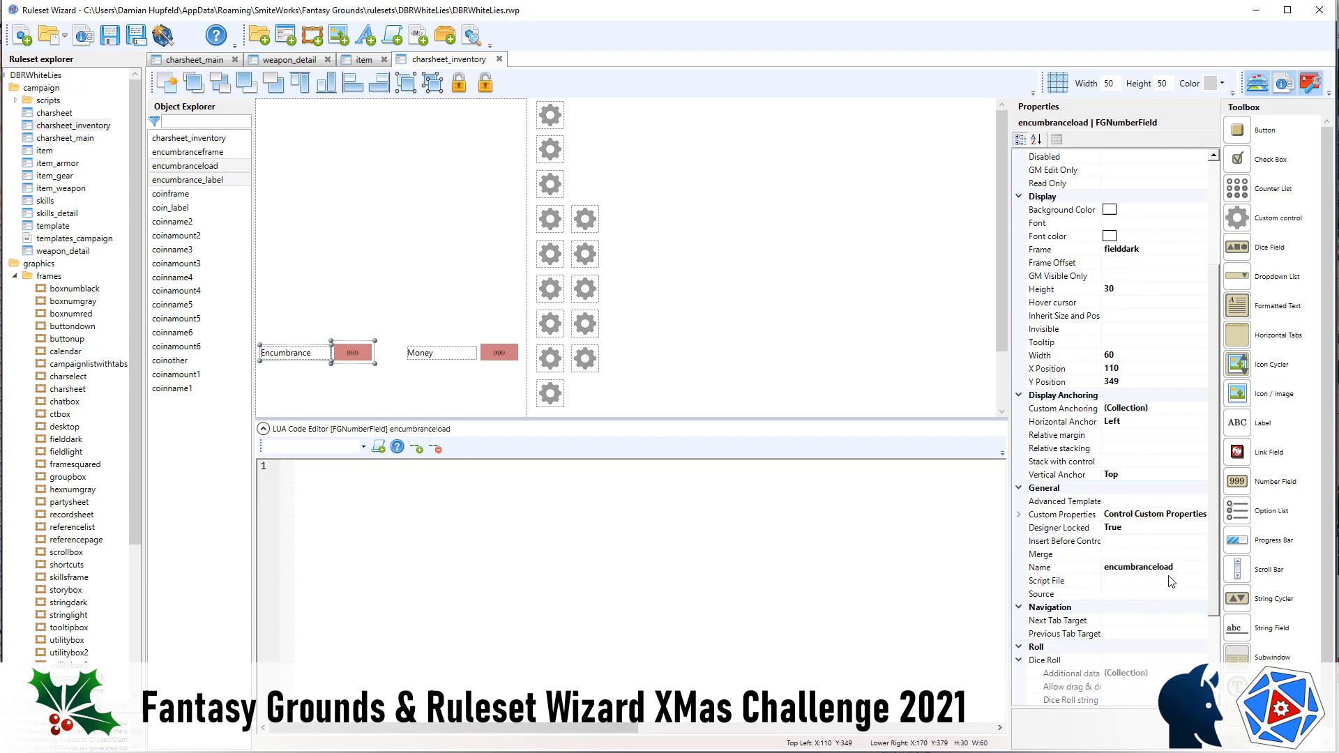
pyautogui.click(1143, 555)
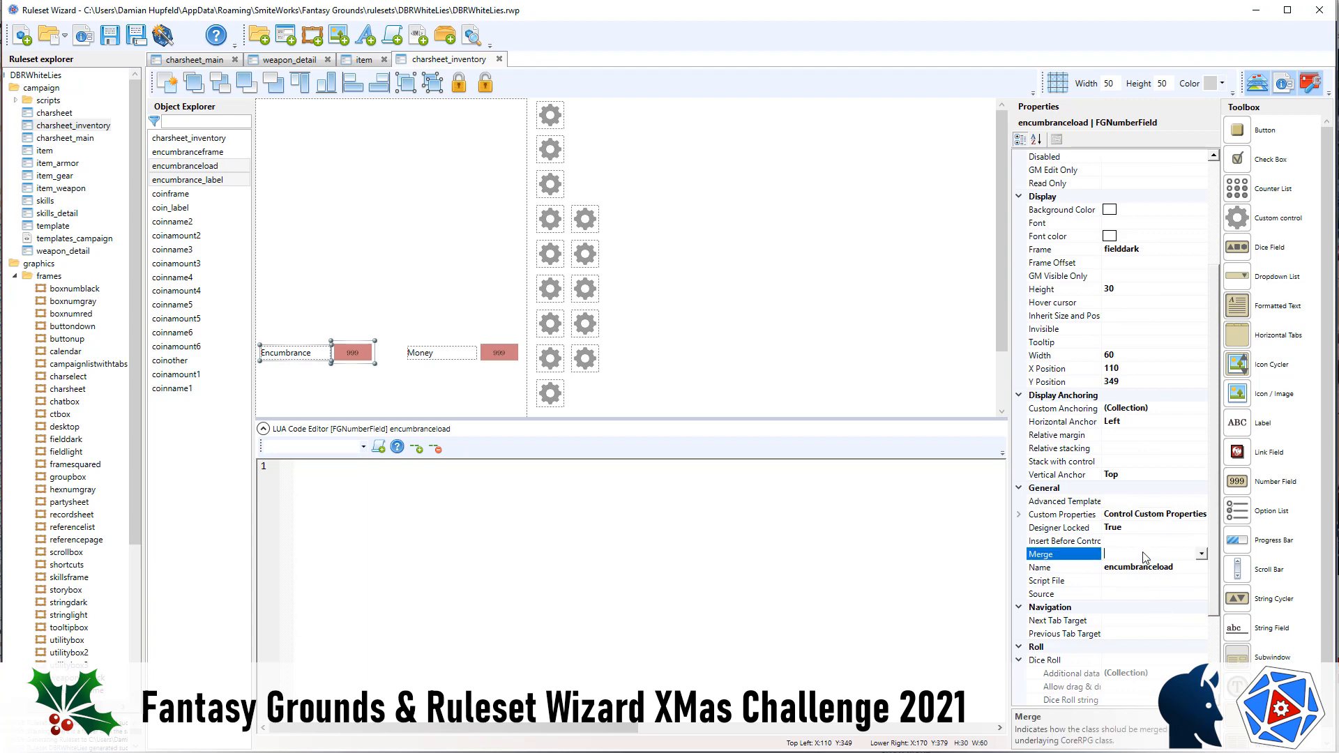
pyautogui.doubleClick(1143, 552)
pyautogui.press('Down')
# - Set the merge mode of the coinamount1 number field to join
pyautogui.click(502, 349)
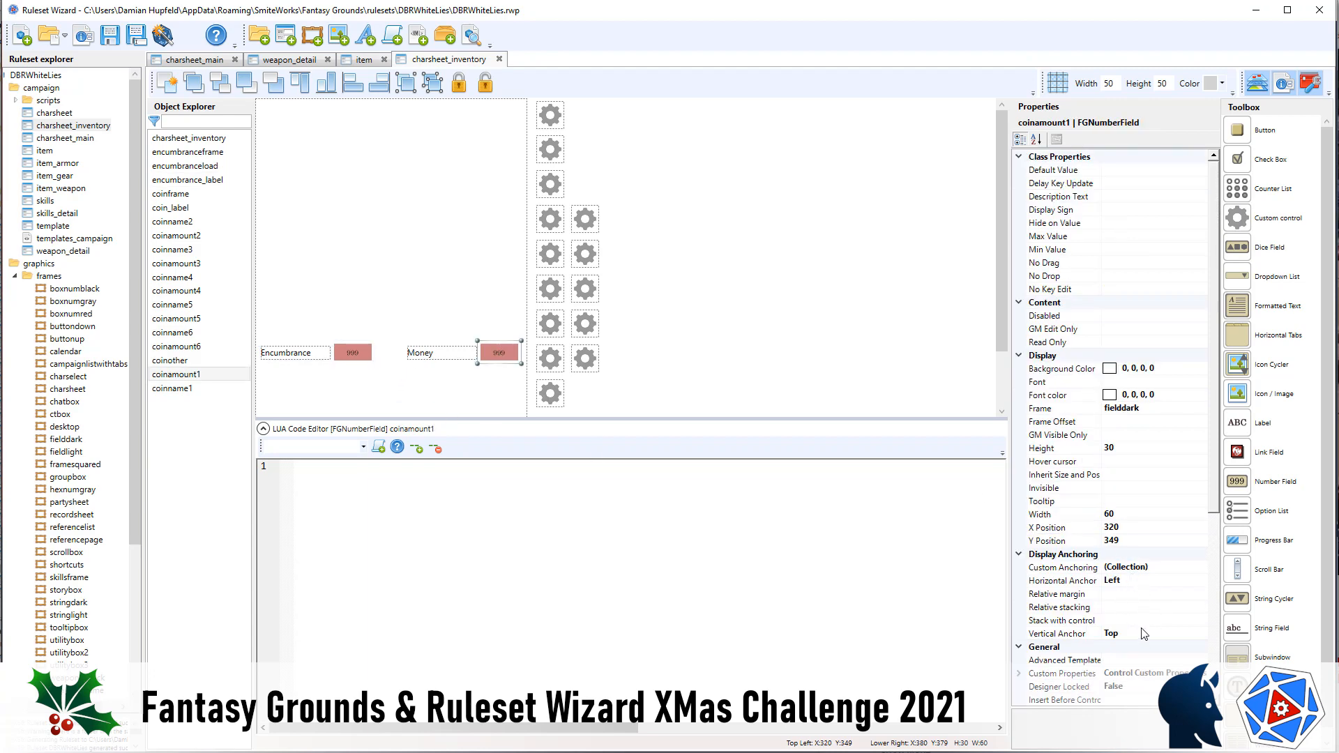
pyautogui.scroll(-2, 1134, 625)
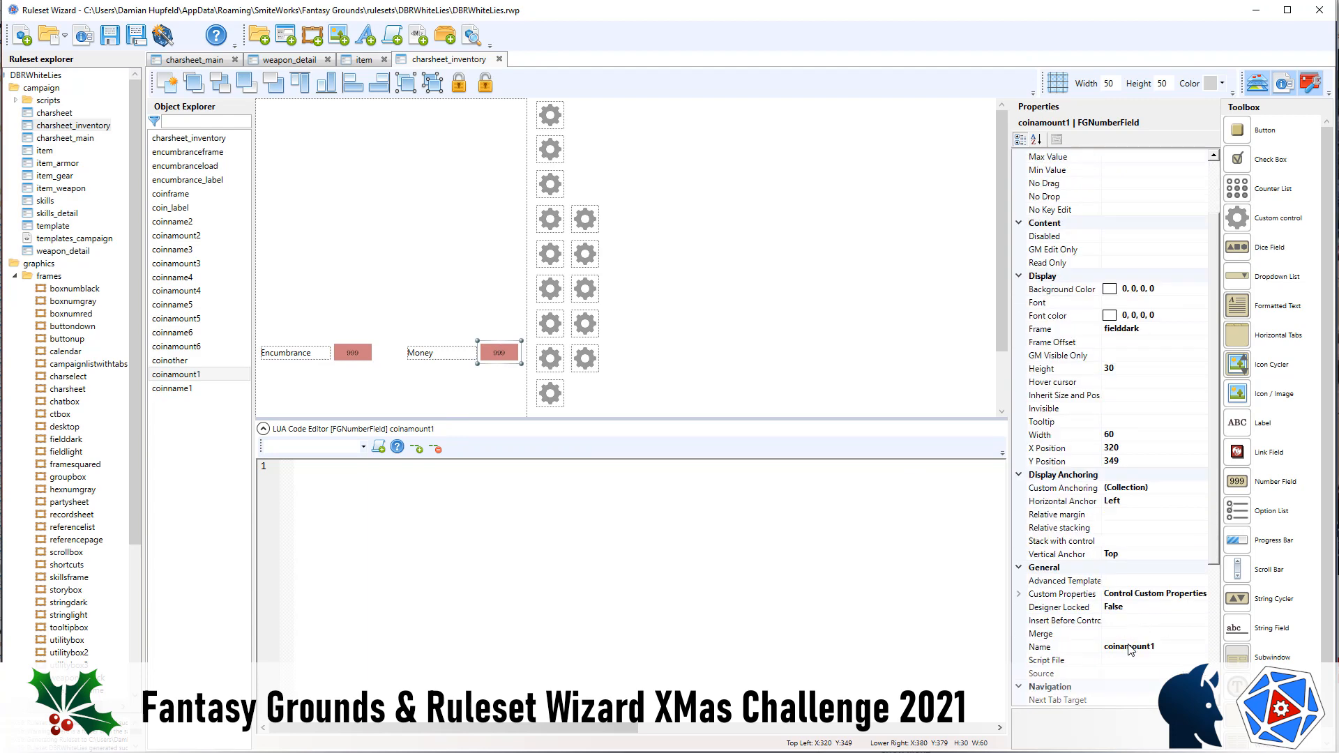
pyautogui.click(1125, 636)
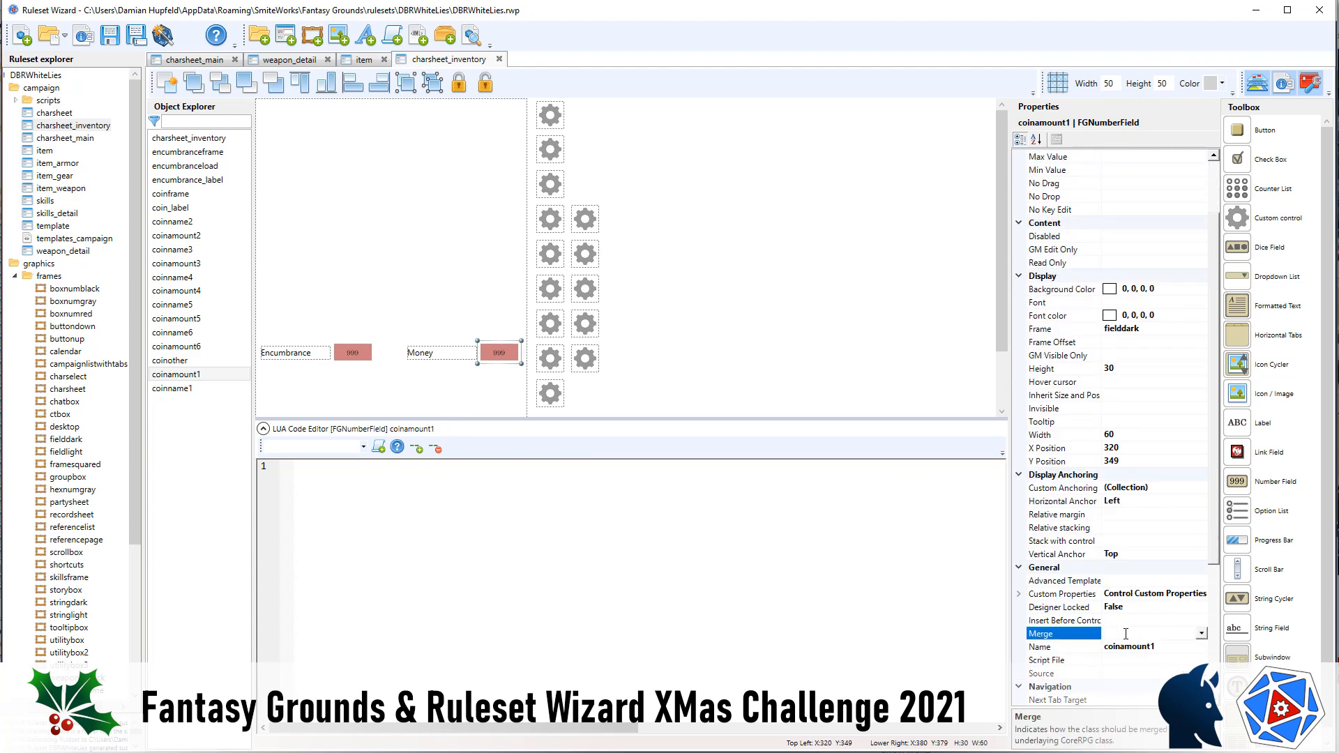
pyautogui.doubleClick(1144, 636)
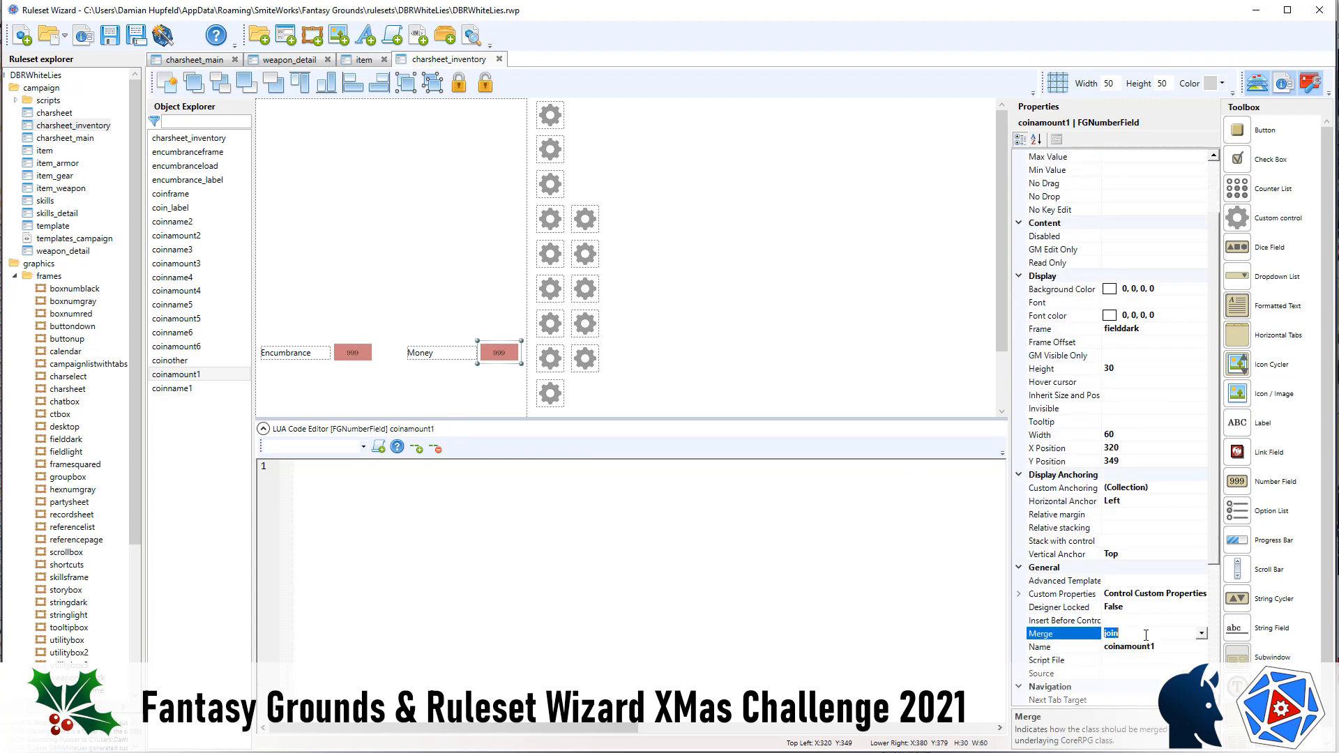
# - Check the merge setting of the Money label coinname1
pyautogui.click(444, 354)
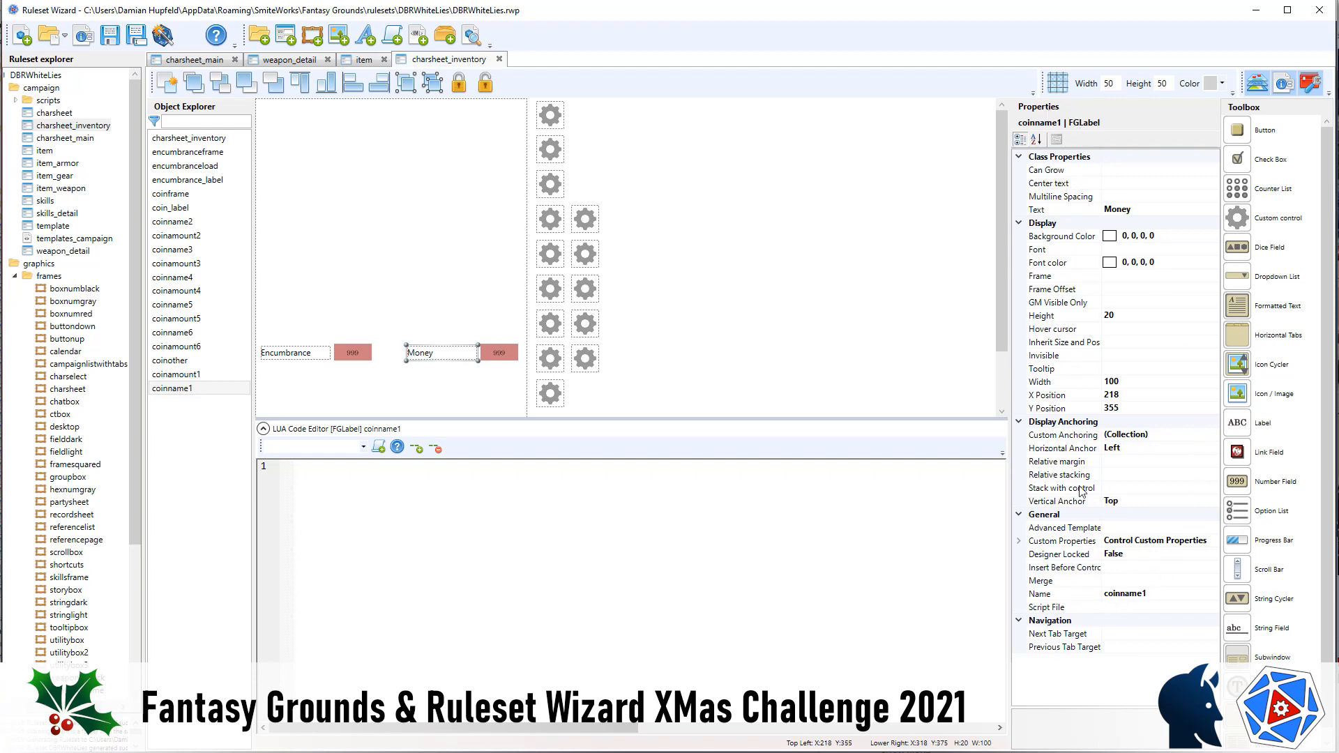
pyautogui.click(1117, 581)
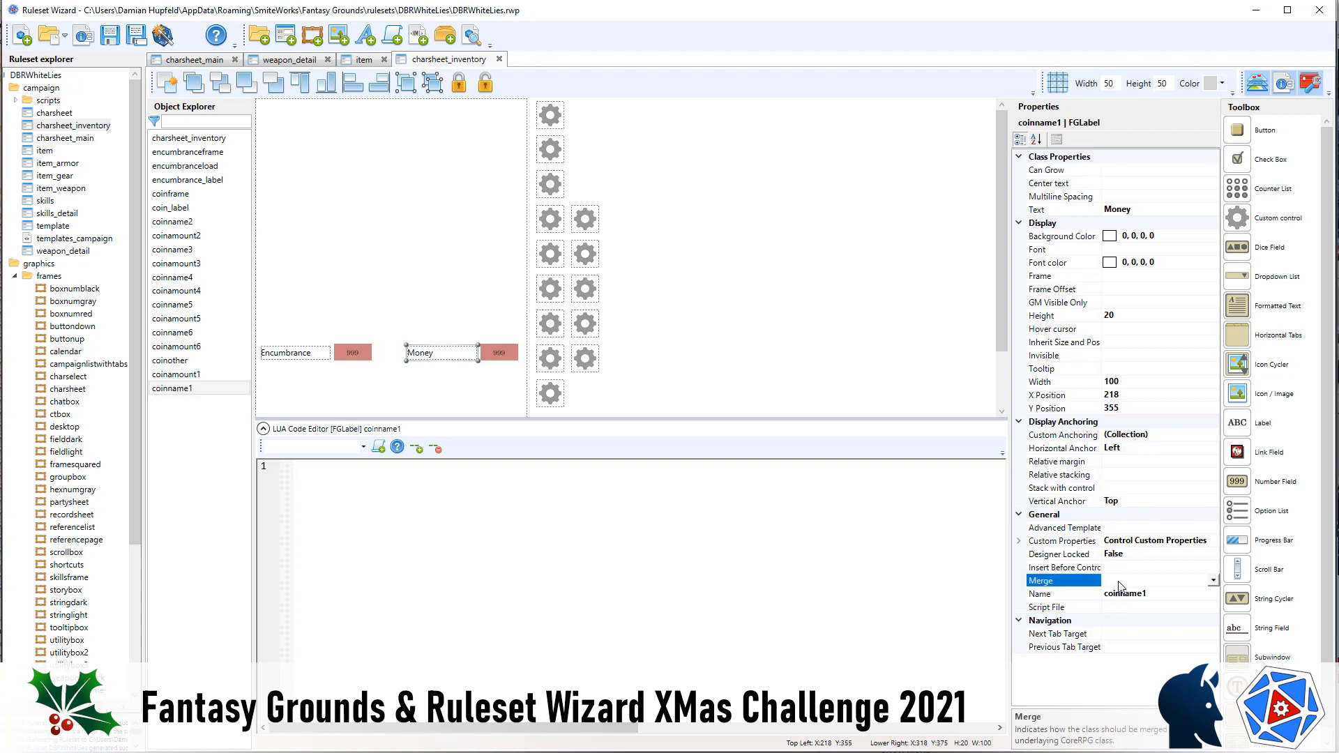
pyautogui.click(708, 348)
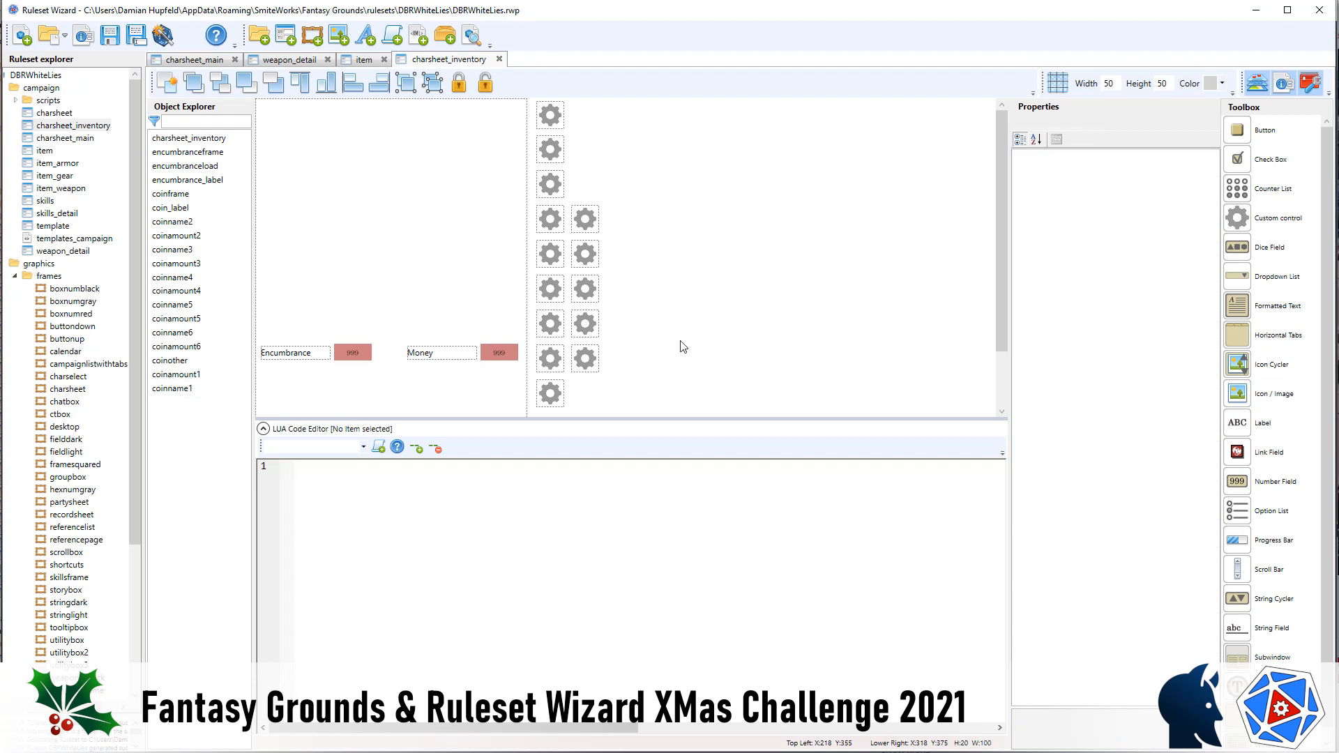
# - Export the ruleset again, examine the encumbrance and money fields on the character's inventory page in Fantasy Grounds, and return to Ruleset Wizard
pyautogui.click(160, 38)
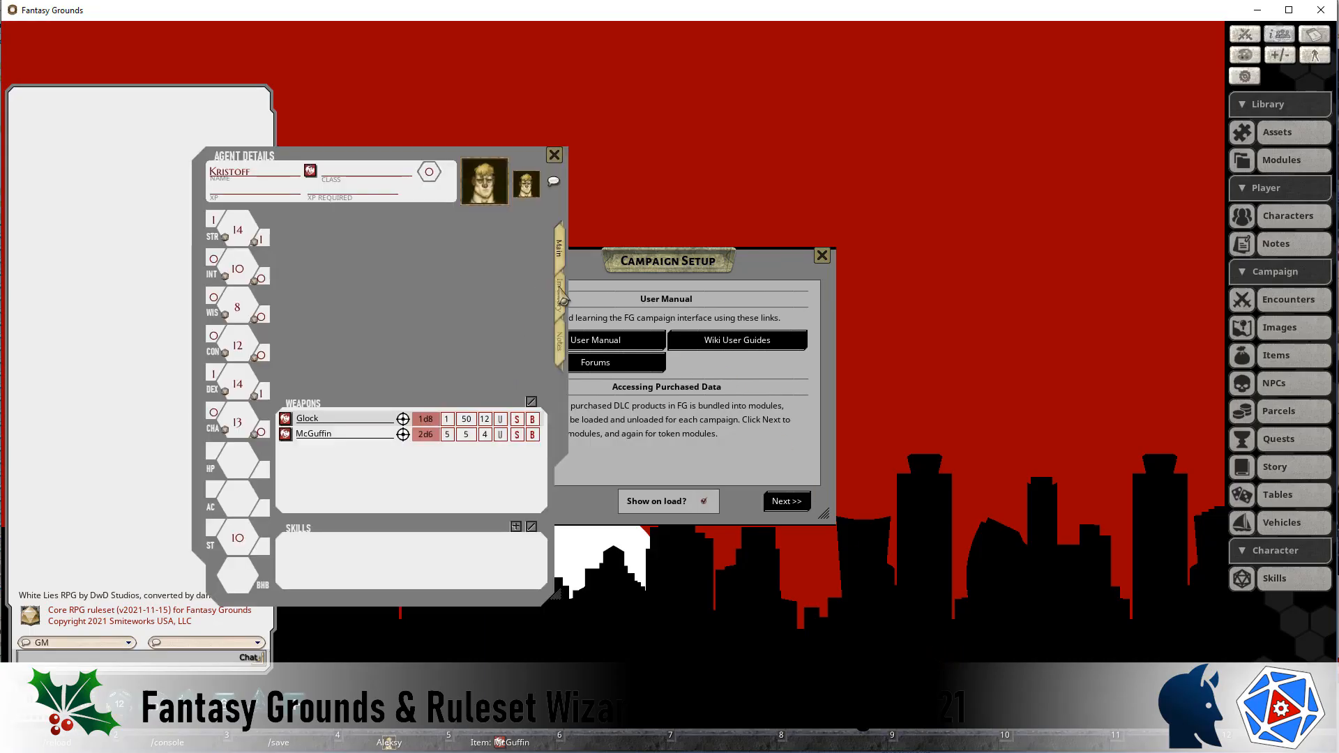
pyautogui.click(562, 299)
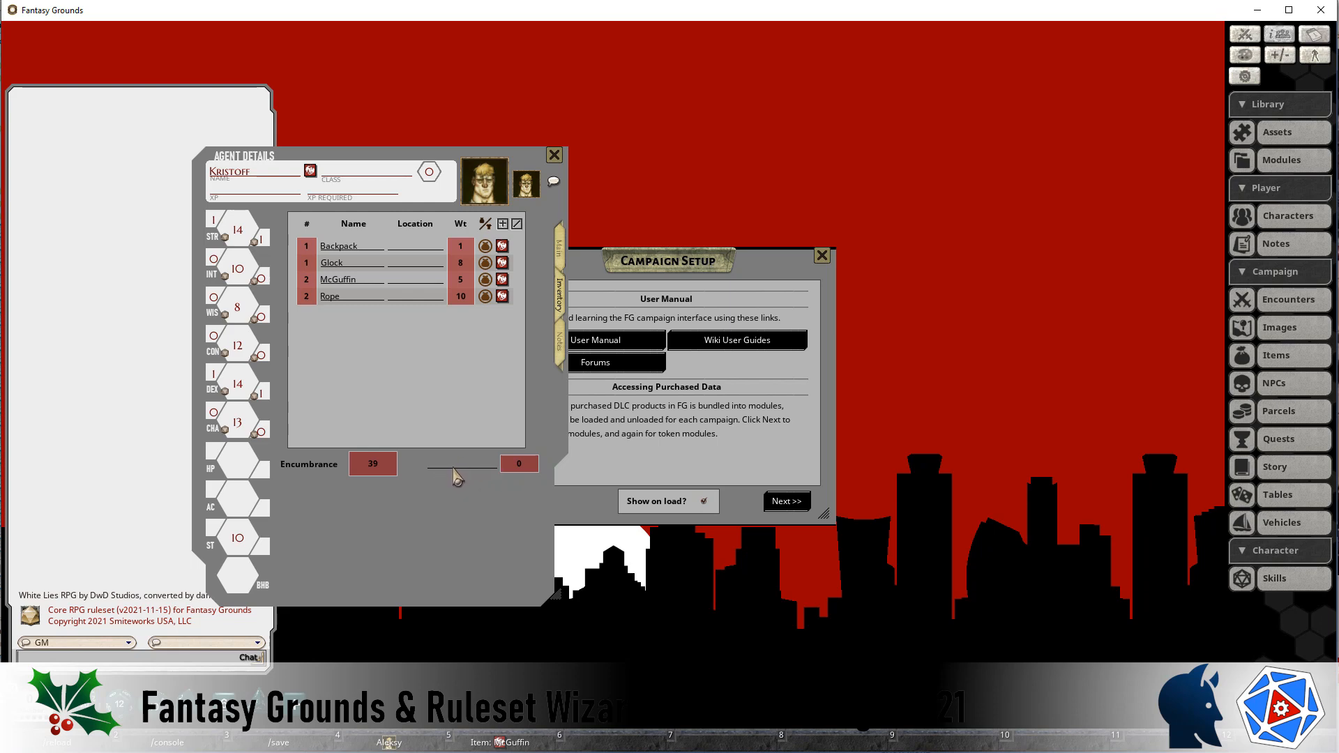
pyautogui.hotkey('alt', 'Tab')
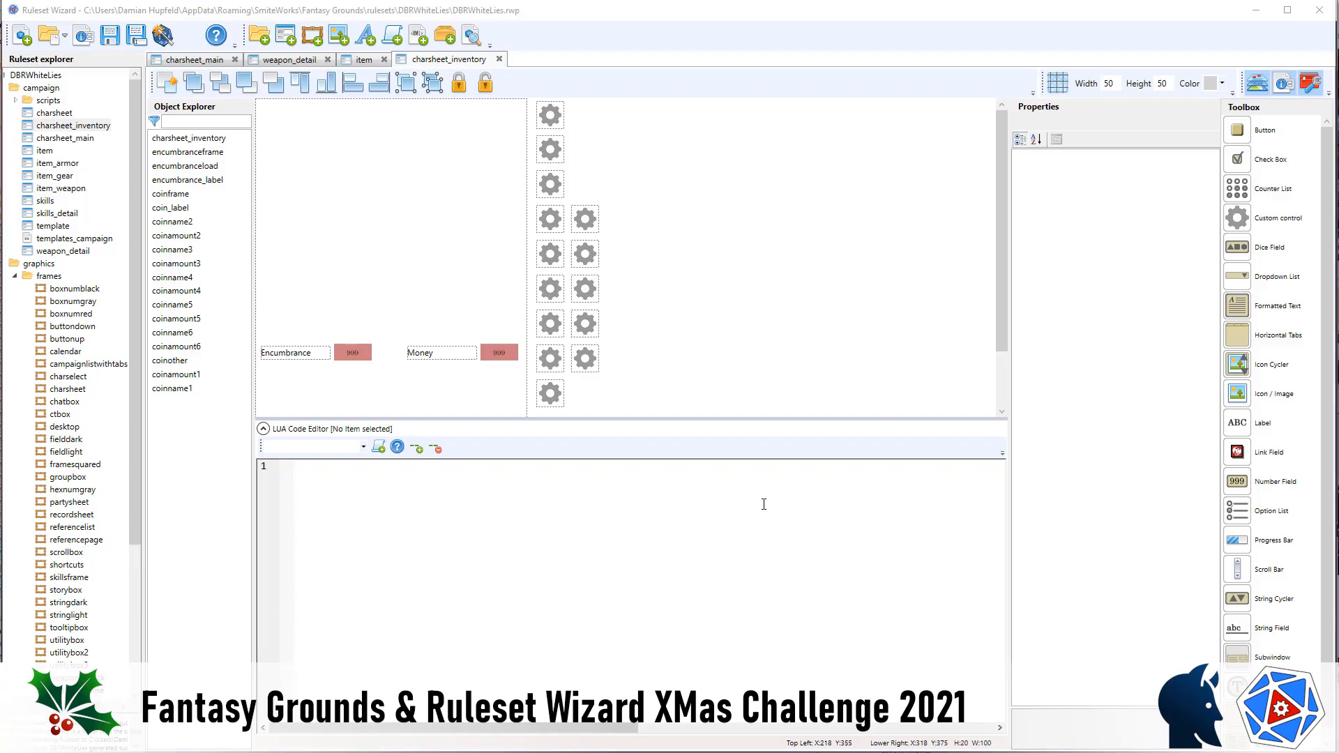
# - Unlock the block of controls from coinname2 to coinother, move it down until coinother is at Y 453, and lock the block again
pyautogui.click(583, 219)
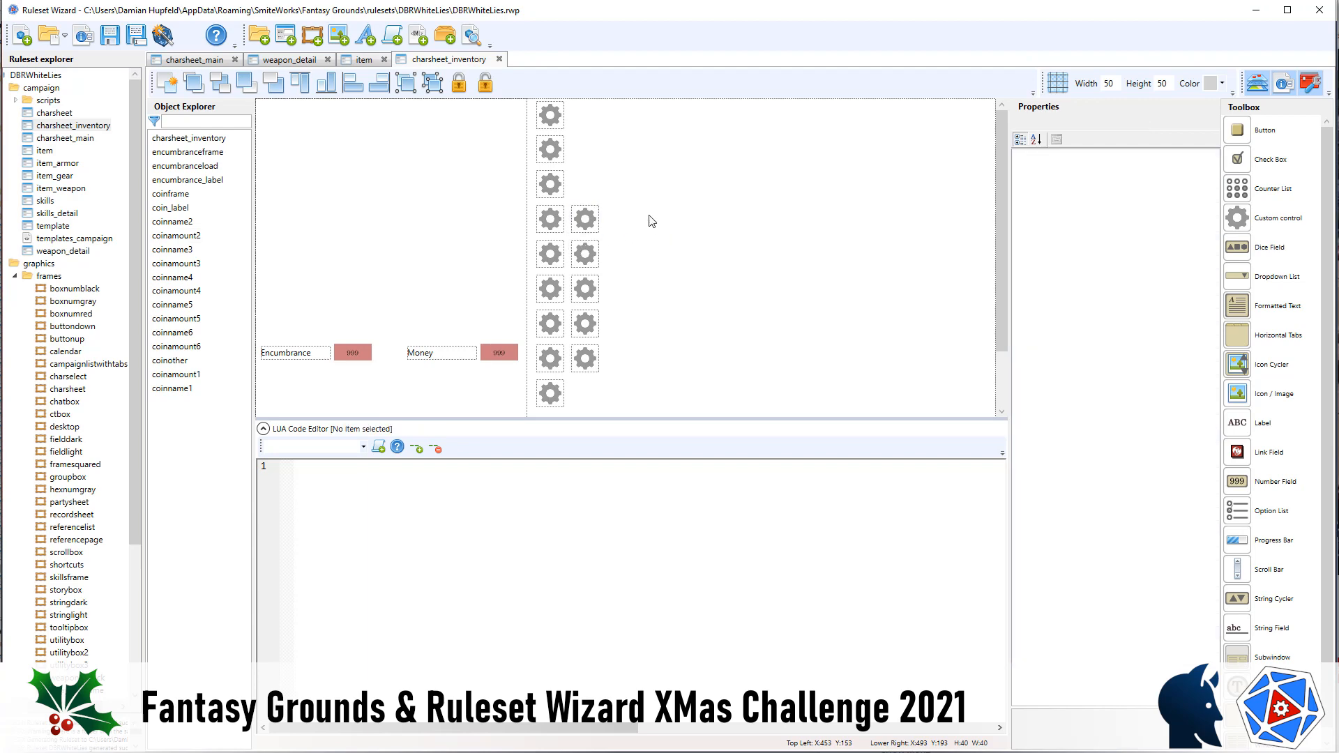
pyautogui.moveTo(664, 198); pyautogui.dragTo(509, 417)
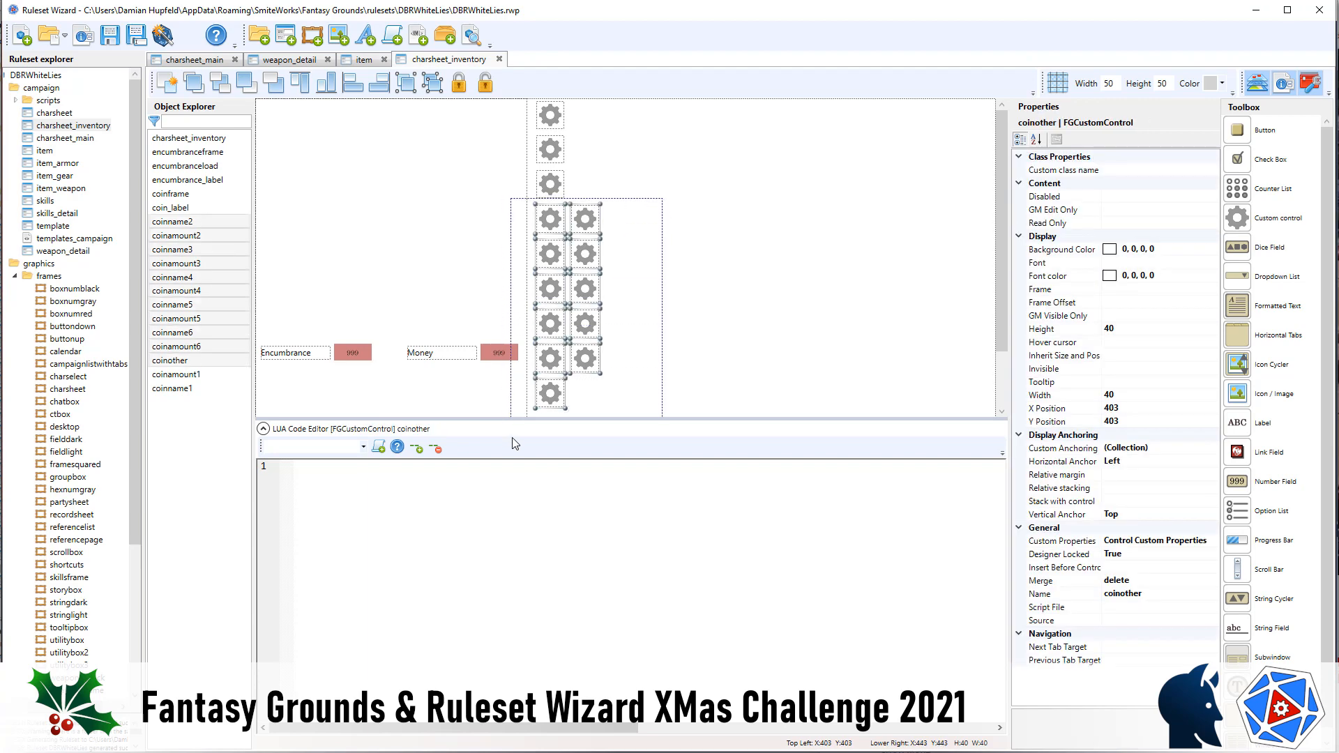
pyautogui.click(485, 87)
pyautogui.press('Down')
pyautogui.press('Down')
pyautogui.press('Down')
pyautogui.press('Down')
pyautogui.press('Down')
pyautogui.press('Down')
pyautogui.press('Down')
pyautogui.press('Down')
pyautogui.press('Down')
pyautogui.press('Down')
pyautogui.press('Down')
pyautogui.press('Down')
pyautogui.press('Down')
pyautogui.press('Down')
pyautogui.press('Down')
pyautogui.press('Down')
pyautogui.press('Down')
pyautogui.press('Down')
pyautogui.press('Down')
pyautogui.press('Down')
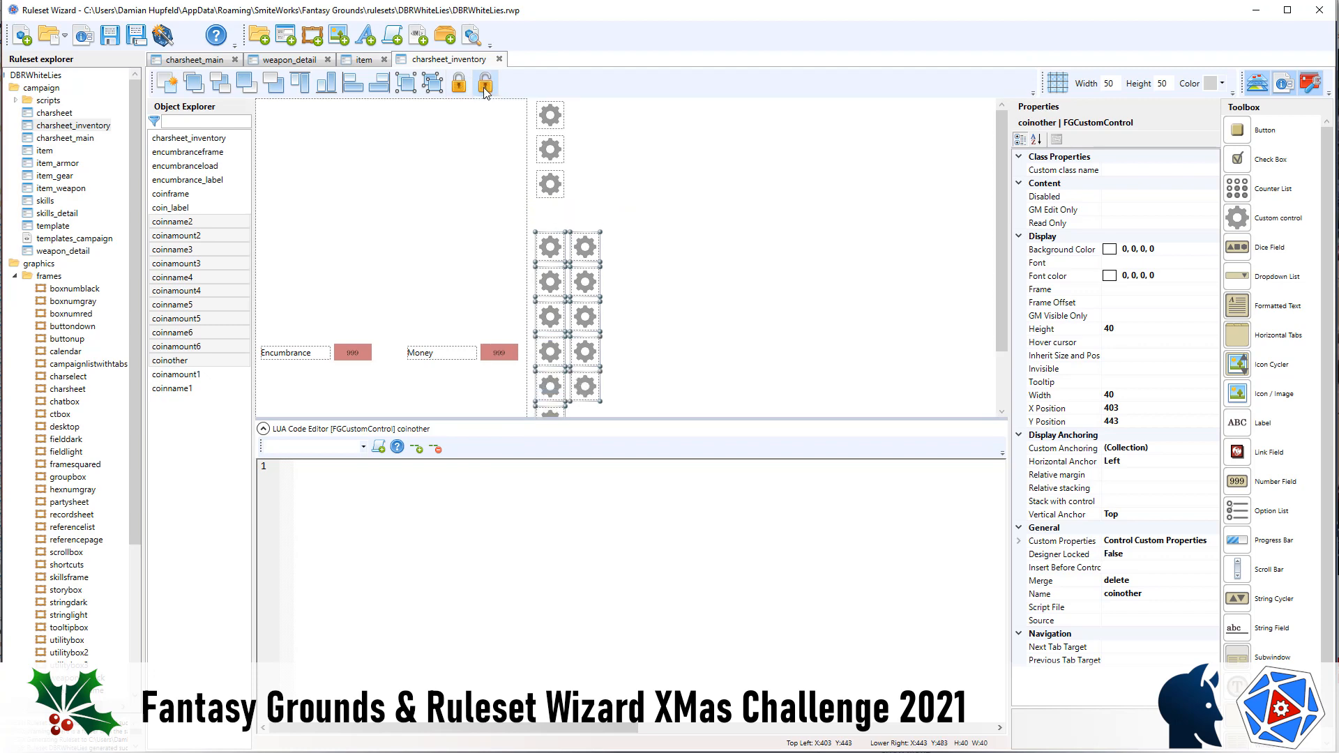
pyautogui.press('Down')
pyautogui.press('Down')
pyautogui.press('Down')
pyautogui.press('Down')
pyautogui.press('Down')
pyautogui.press('Down')
pyautogui.press('Down')
pyautogui.press('Down')
pyautogui.press('Down')
pyautogui.press('Down')
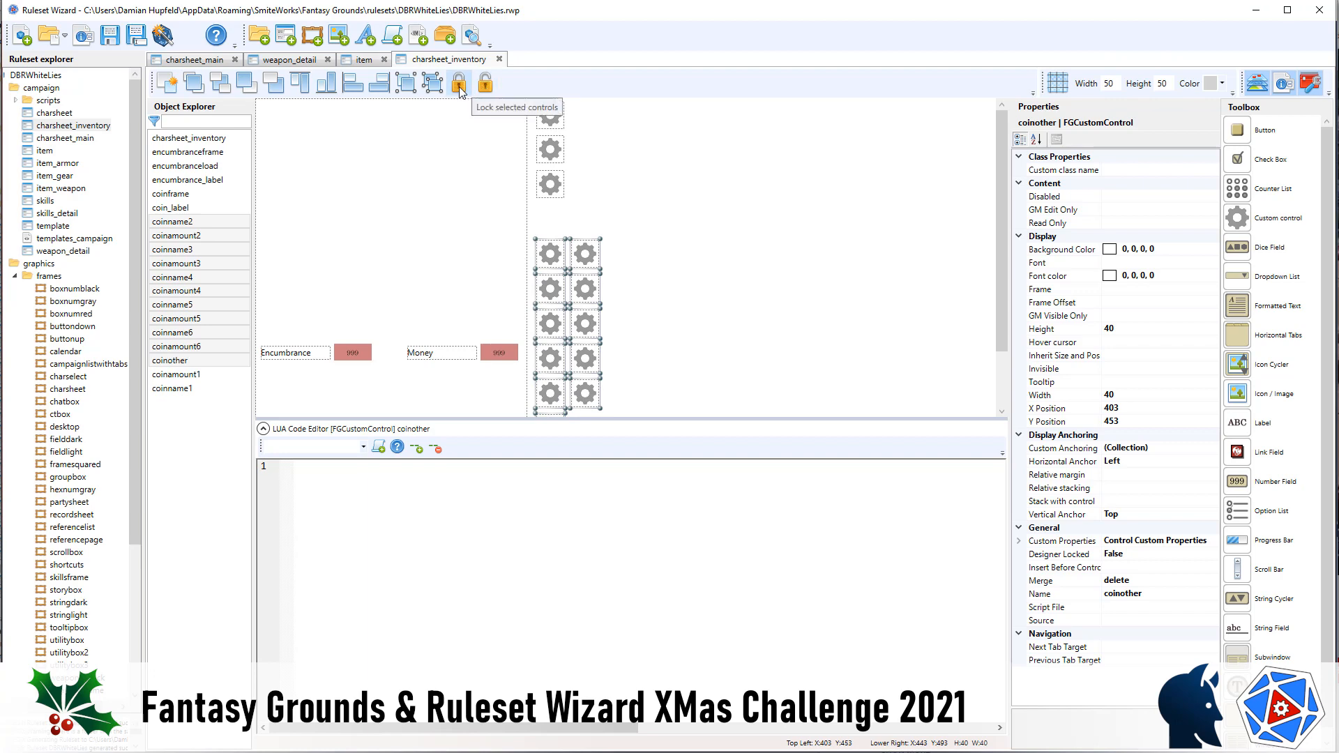
pyautogui.click(629, 169)
# - Duplicate the coin_label custom control and place the copy directly below it at X 403, Y 153
pyautogui.click(552, 185)
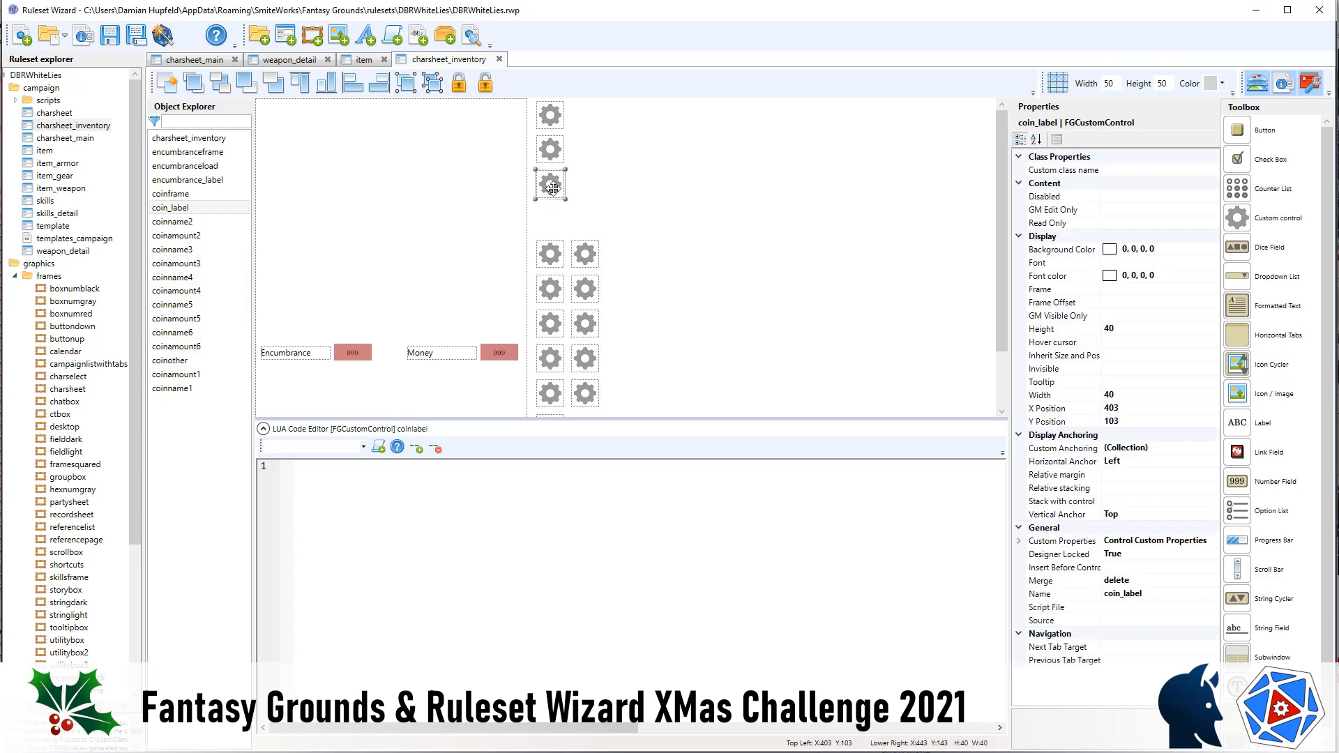
pyautogui.hotkey('ctrl', 'c')
pyautogui.hotkey('ctrl', 'v')
pyautogui.press('Down')
pyautogui.press('Down')
pyautogui.press('Down')
pyautogui.press('Down')
pyautogui.press('Down')
pyautogui.press('Down')
pyautogui.press('Down')
pyautogui.press('Down')
pyautogui.press('Down')
pyautogui.press('Down')
pyautogui.press('Down')
pyautogui.press('Down')
pyautogui.press('Down')
pyautogui.press('Down')
pyautogui.press('Down')
pyautogui.press('Down')
pyautogui.press('Down')
pyautogui.press('Down')
pyautogui.press('Down')
pyautogui.press('Down')
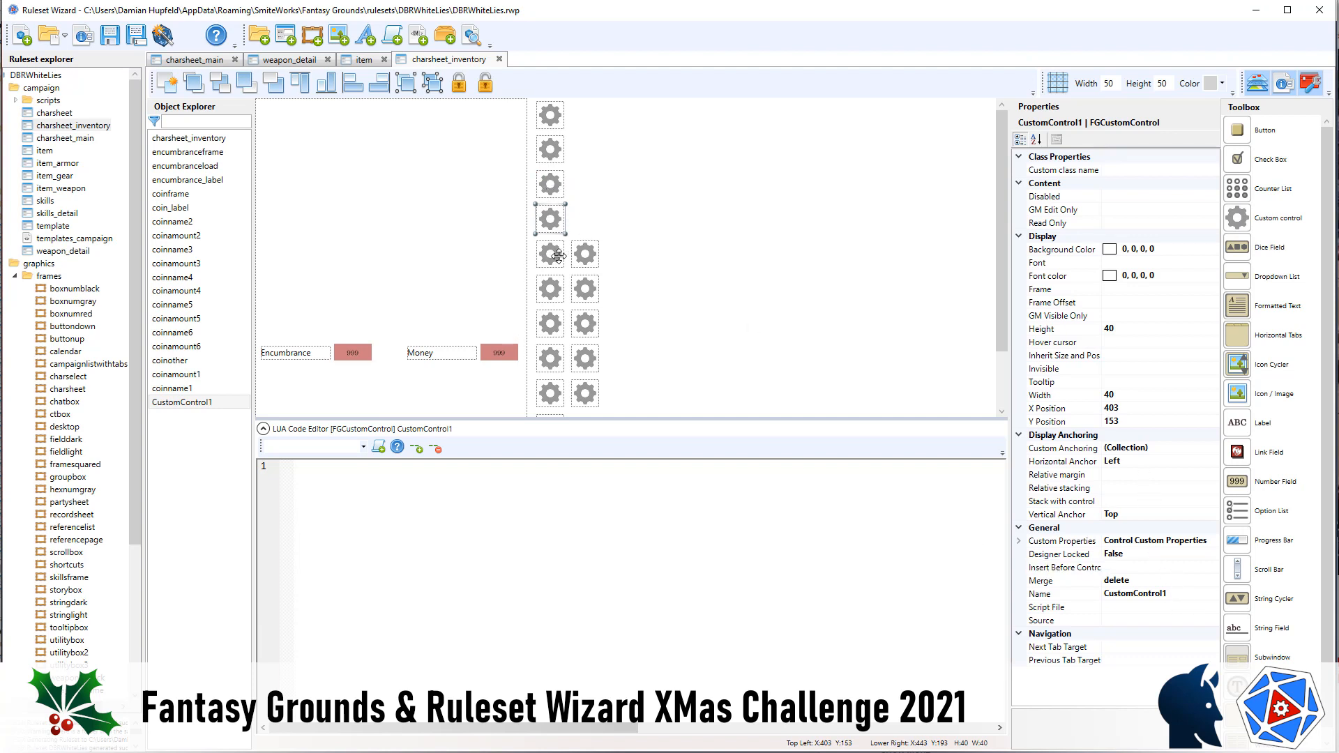
# - Rename the duplicated custom control below coin_label as coinname1
pyautogui.click(592, 257)
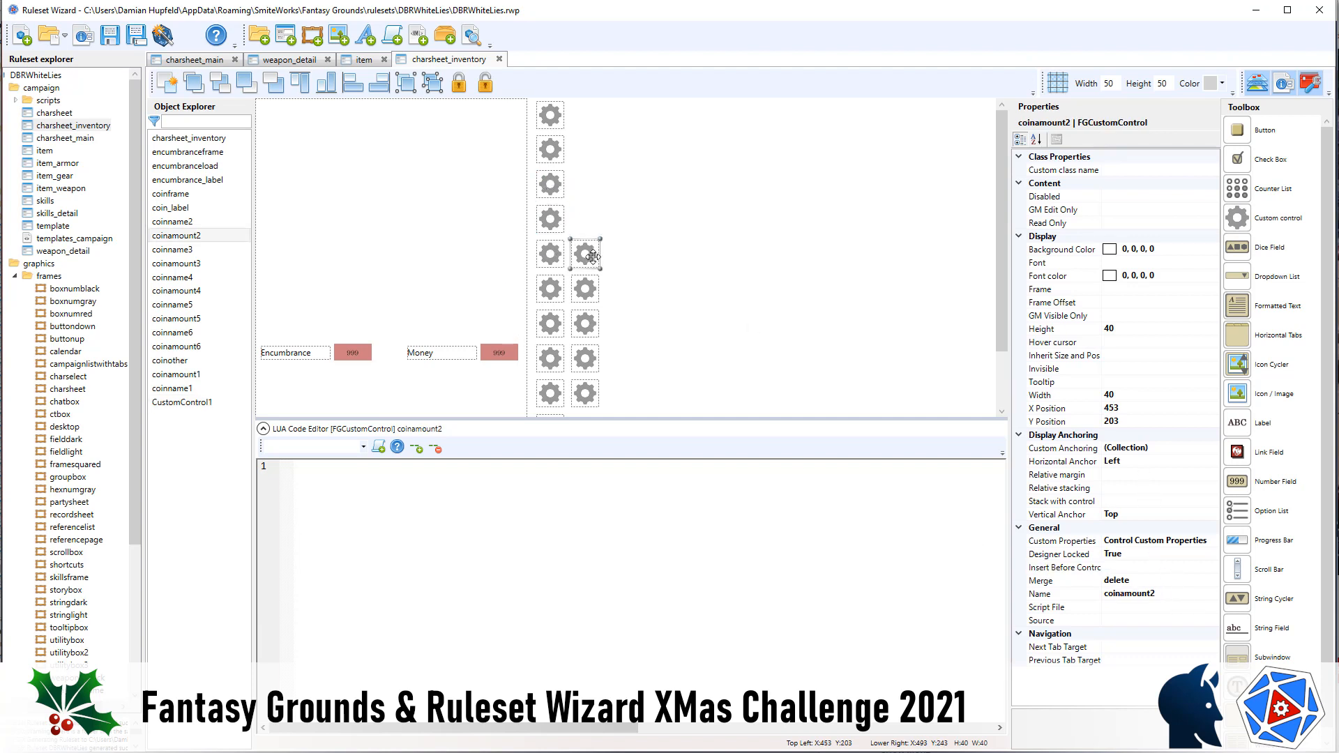
pyautogui.click(551, 256)
pyautogui.click(551, 216)
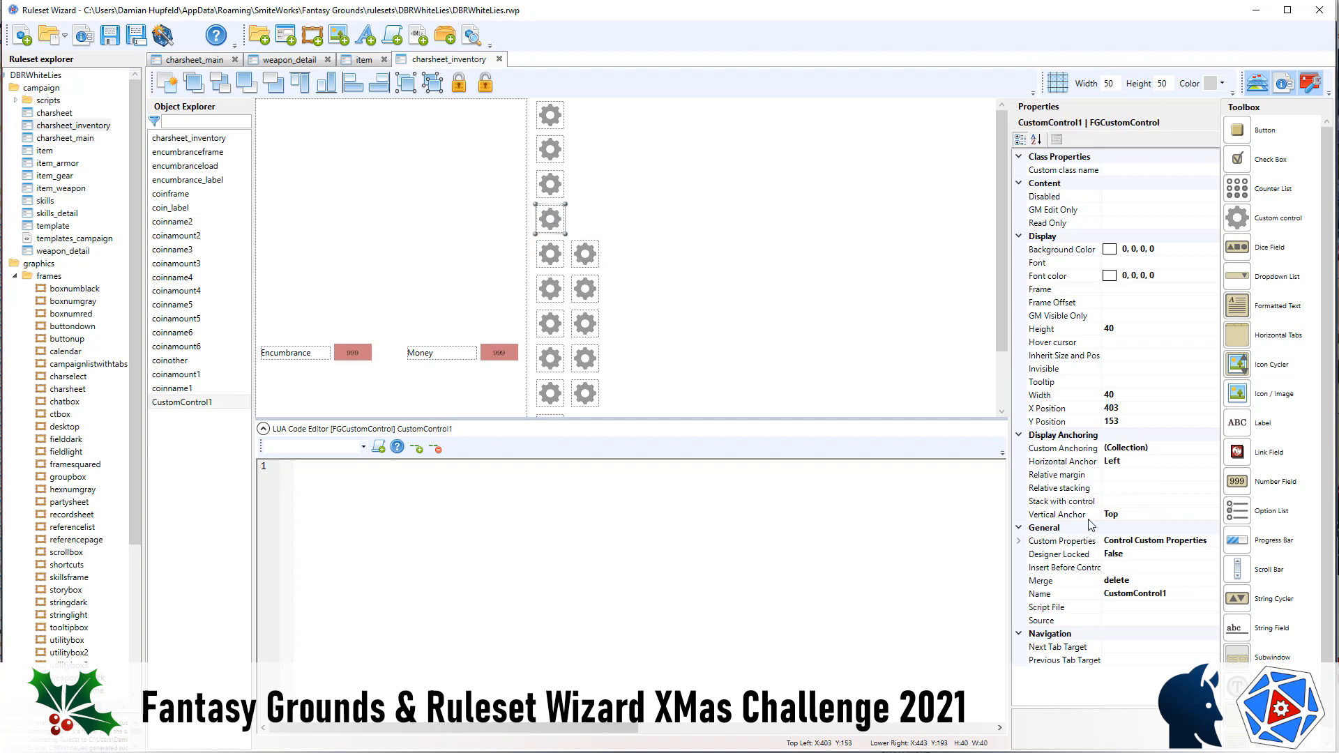
pyautogui.click(1178, 594)
pyautogui.write('co')
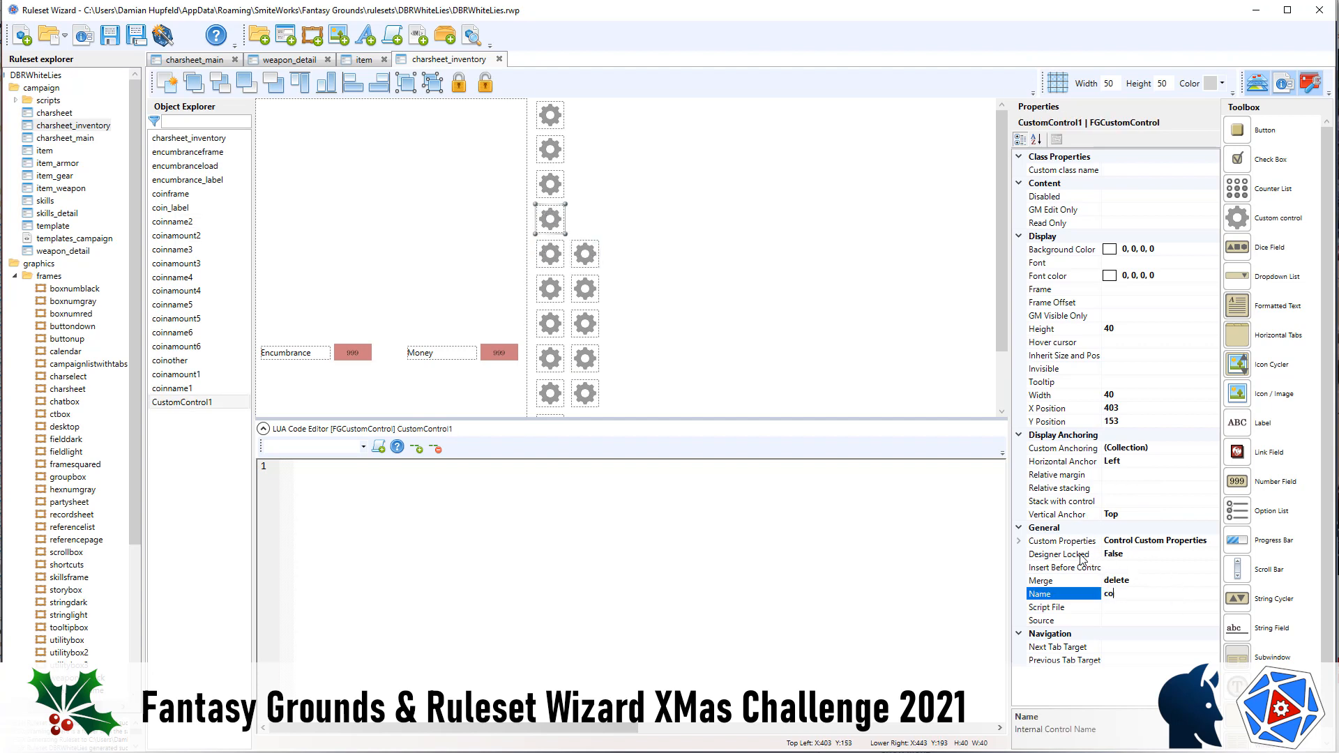
pyautogui.write('inname1')
# - Rename the Money label as coinname and clear its merge setting
pyautogui.click(450, 352)
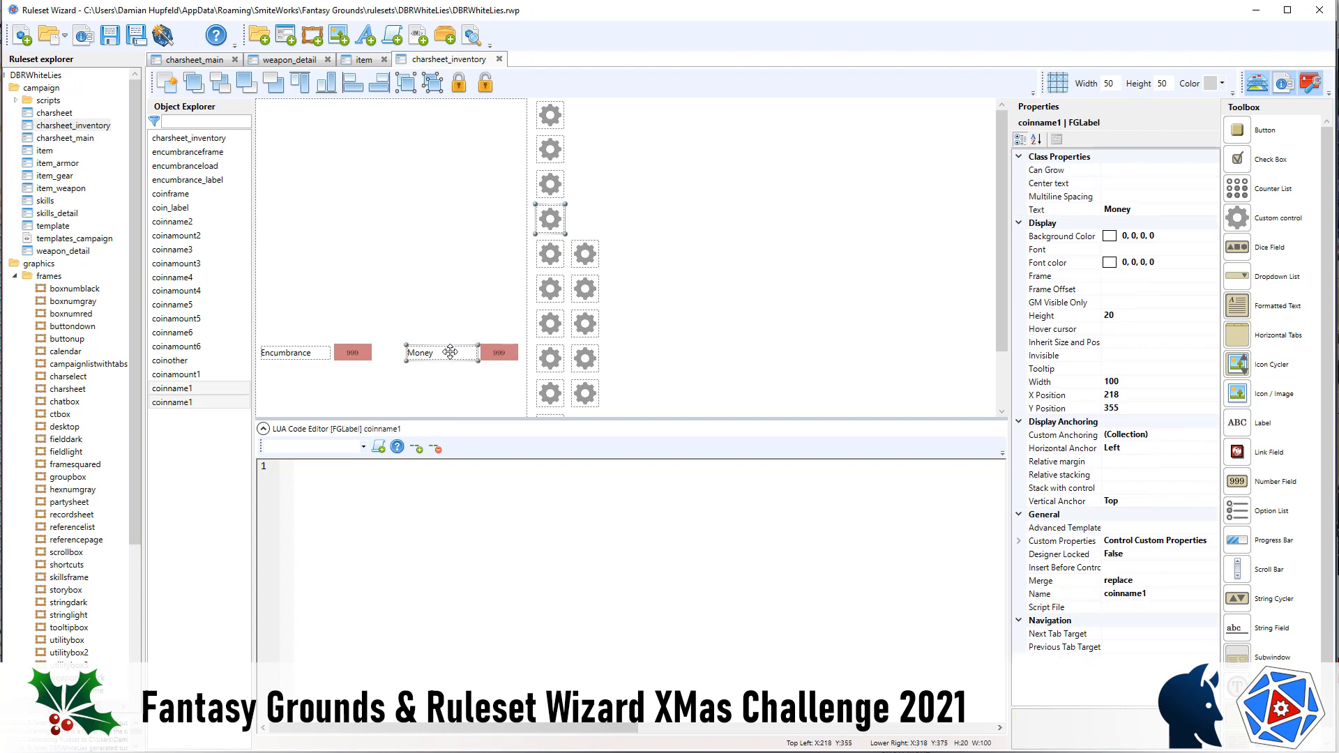
pyautogui.click(1174, 592)
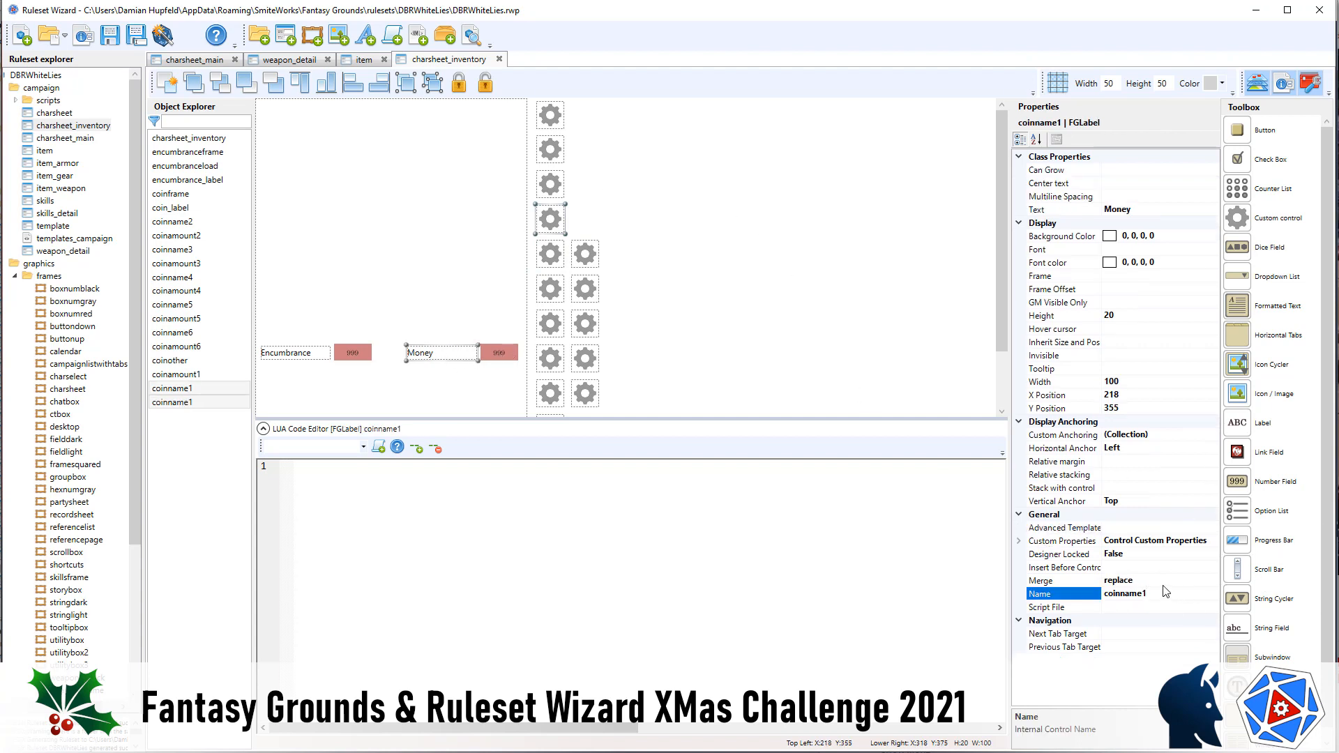
pyautogui.press('BackSpace')
pyautogui.click(1151, 582)
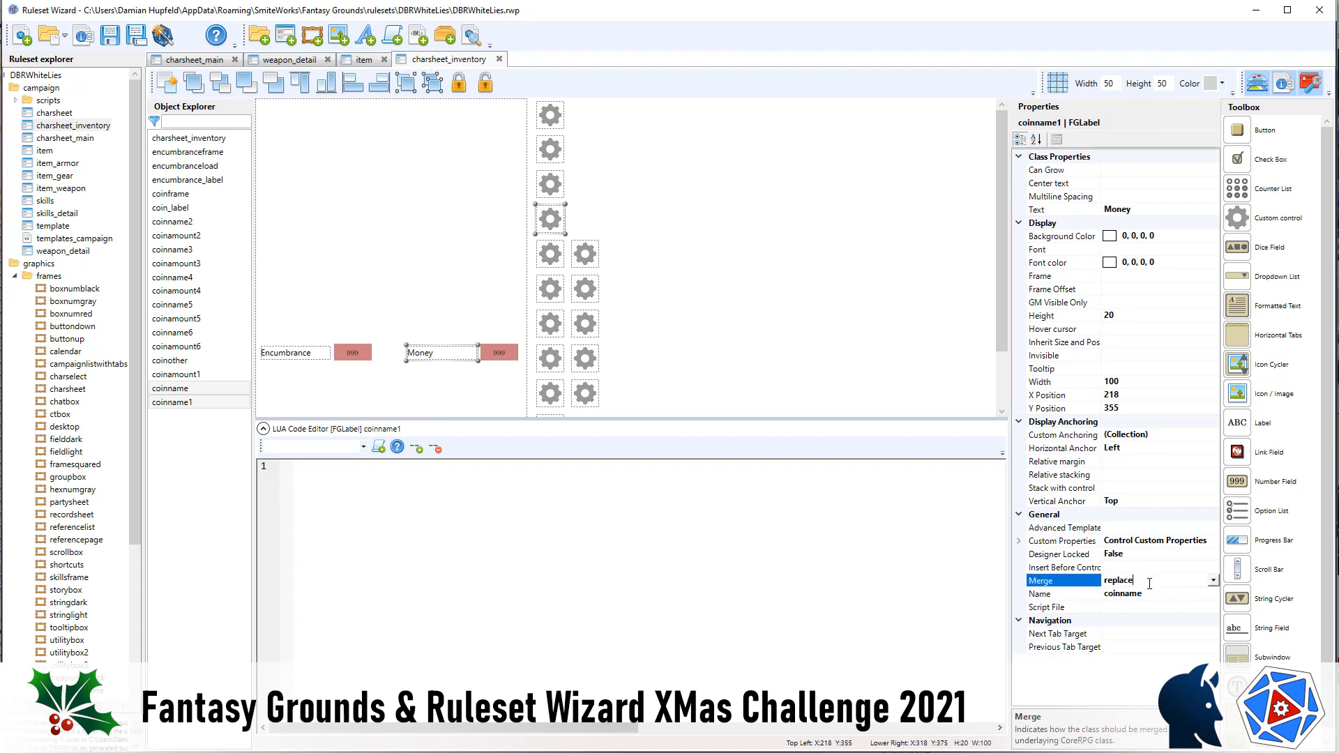
pyautogui.press('BackSpace')
pyautogui.click(720, 358)
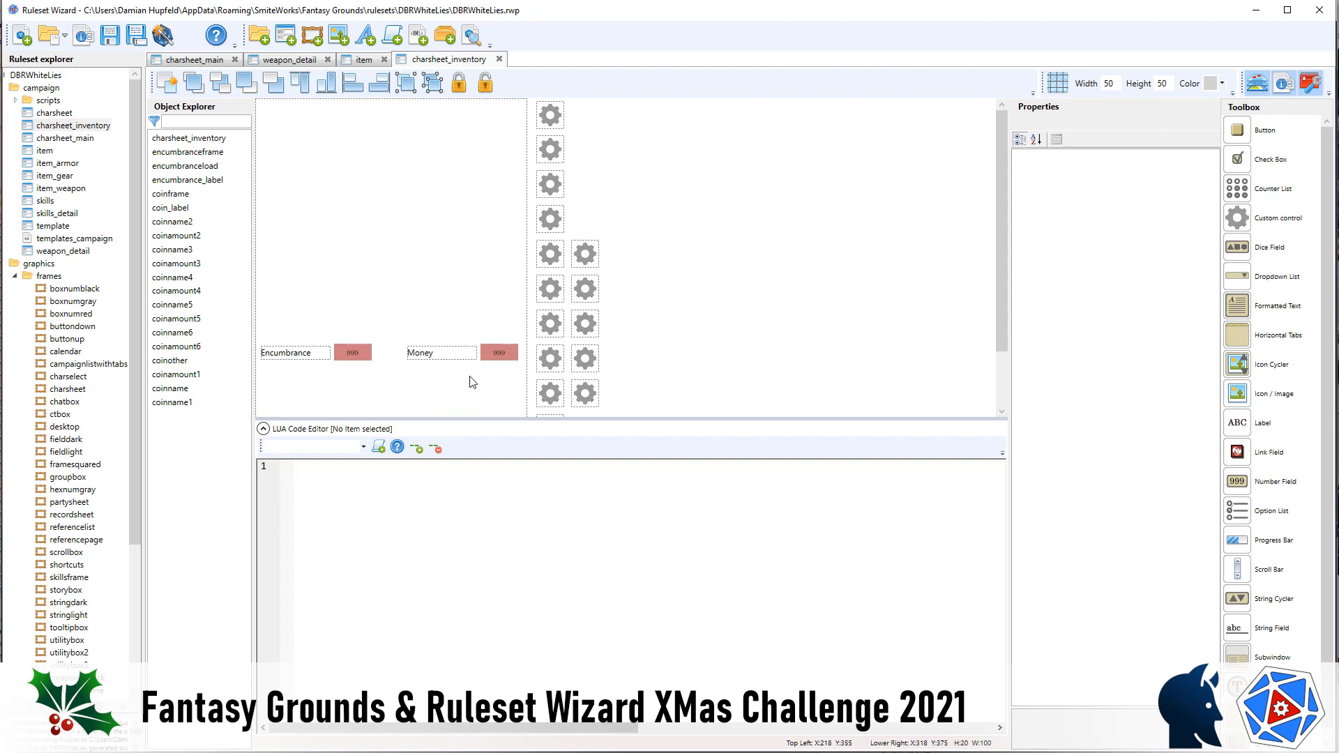
# - Name the Money label coinname1 and set its merge to join
pyautogui.click(448, 351)
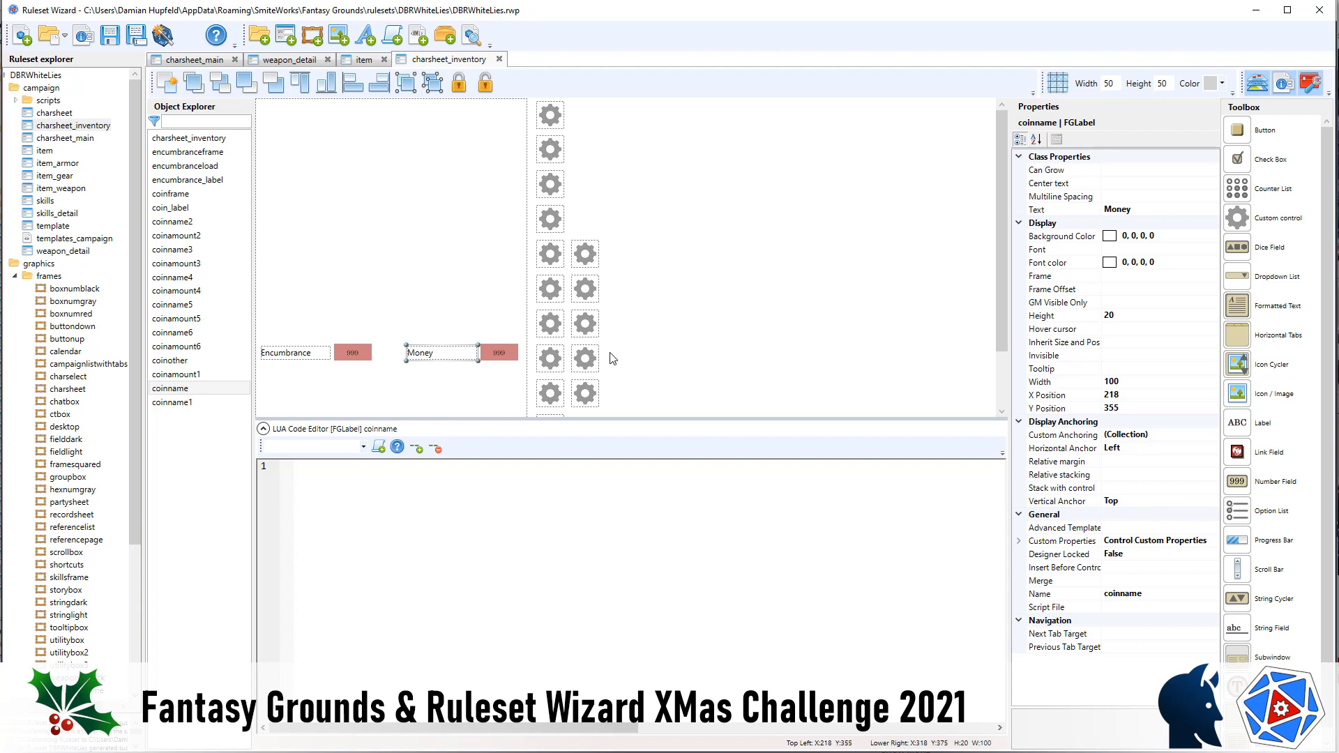
pyautogui.click(1163, 596)
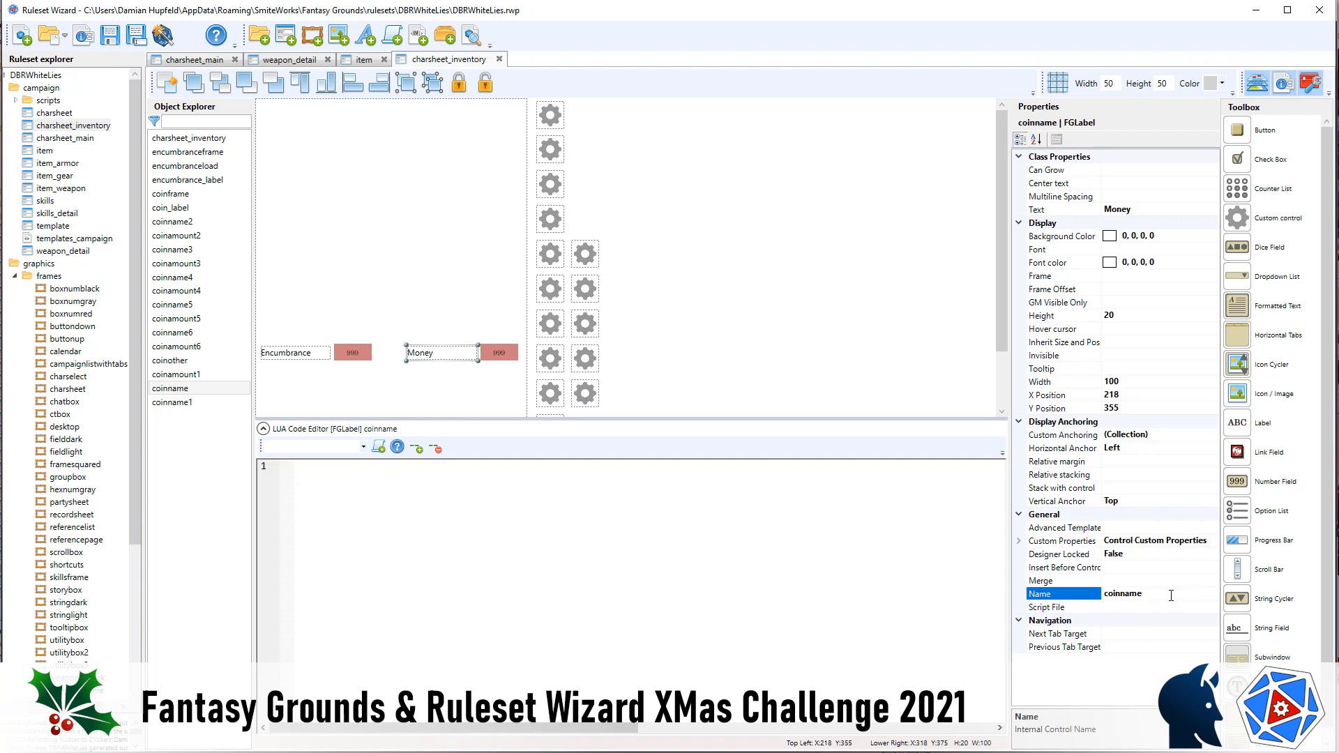
pyautogui.write('1')
pyautogui.click(1135, 584)
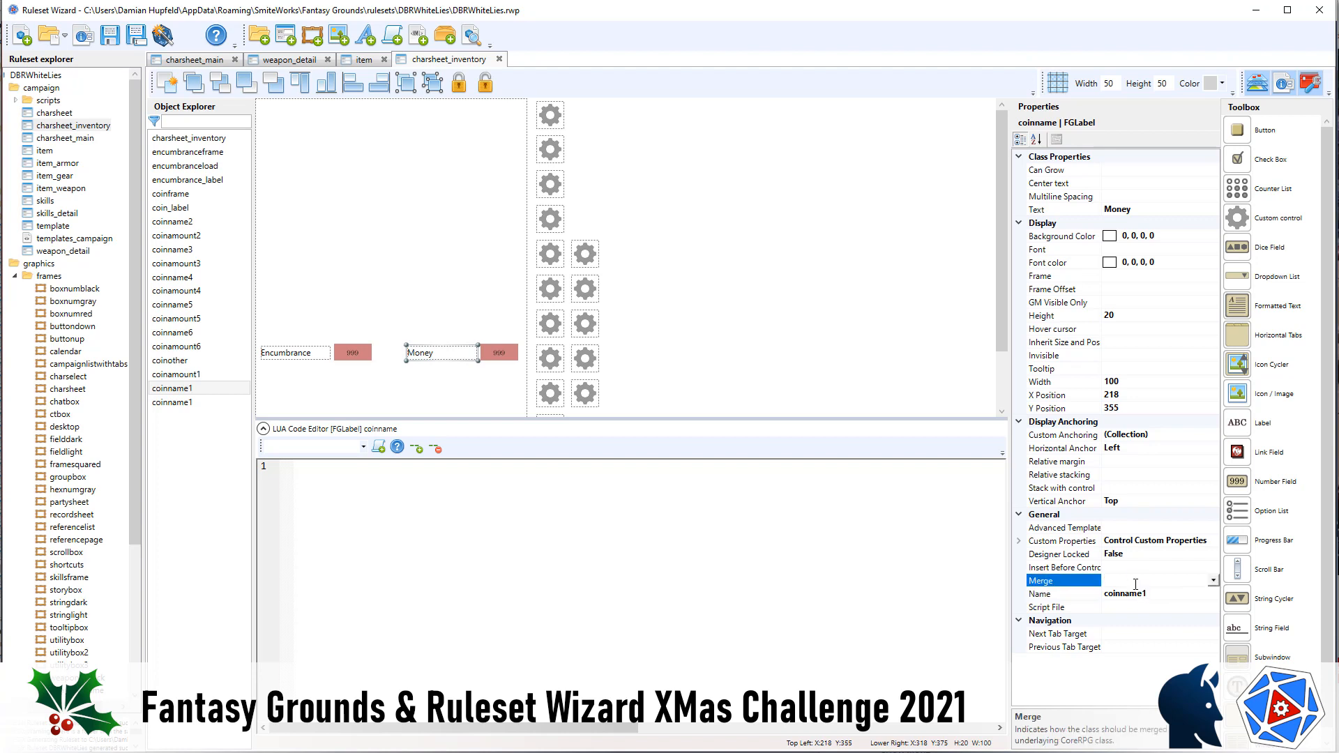
pyautogui.doubleClick(1135, 584)
pyautogui.click(695, 364)
# - Delete the Money label, place a string field in its spot, and set the field's width to 100
pyautogui.click(422, 352)
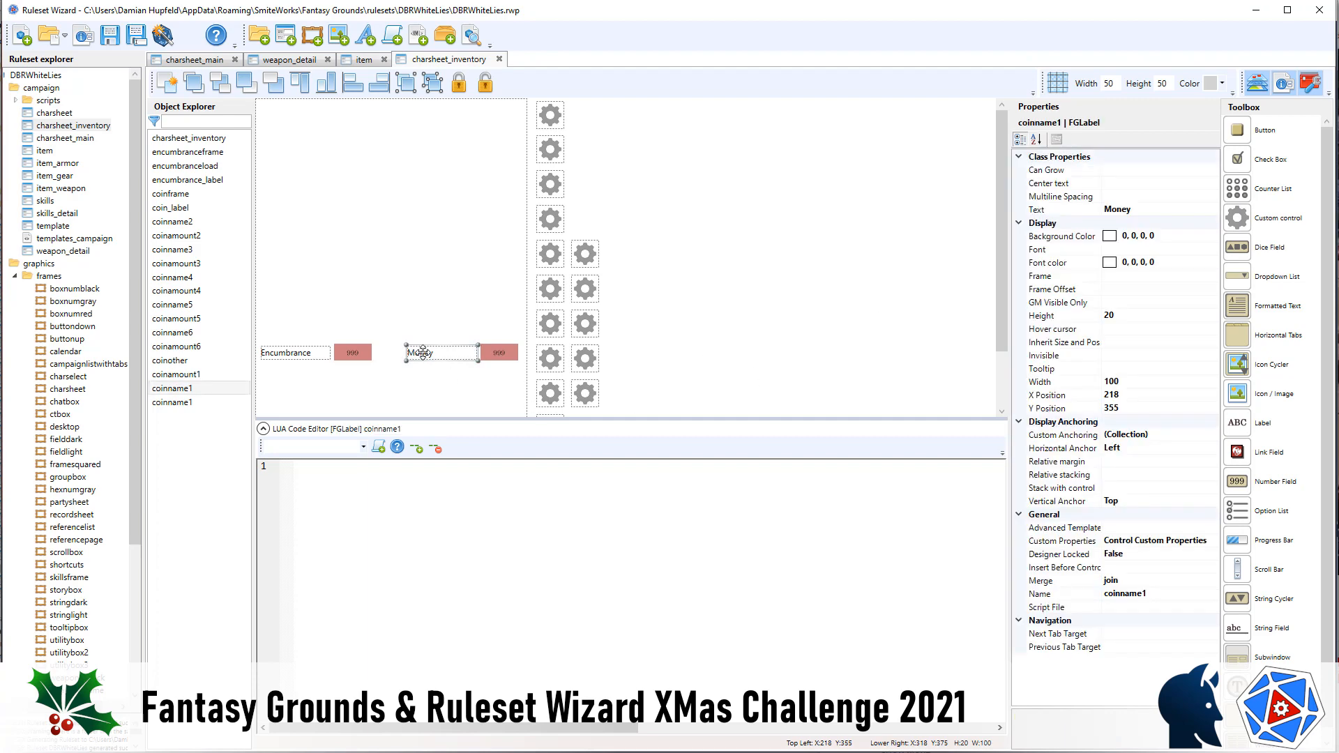
pyautogui.press('Delete')
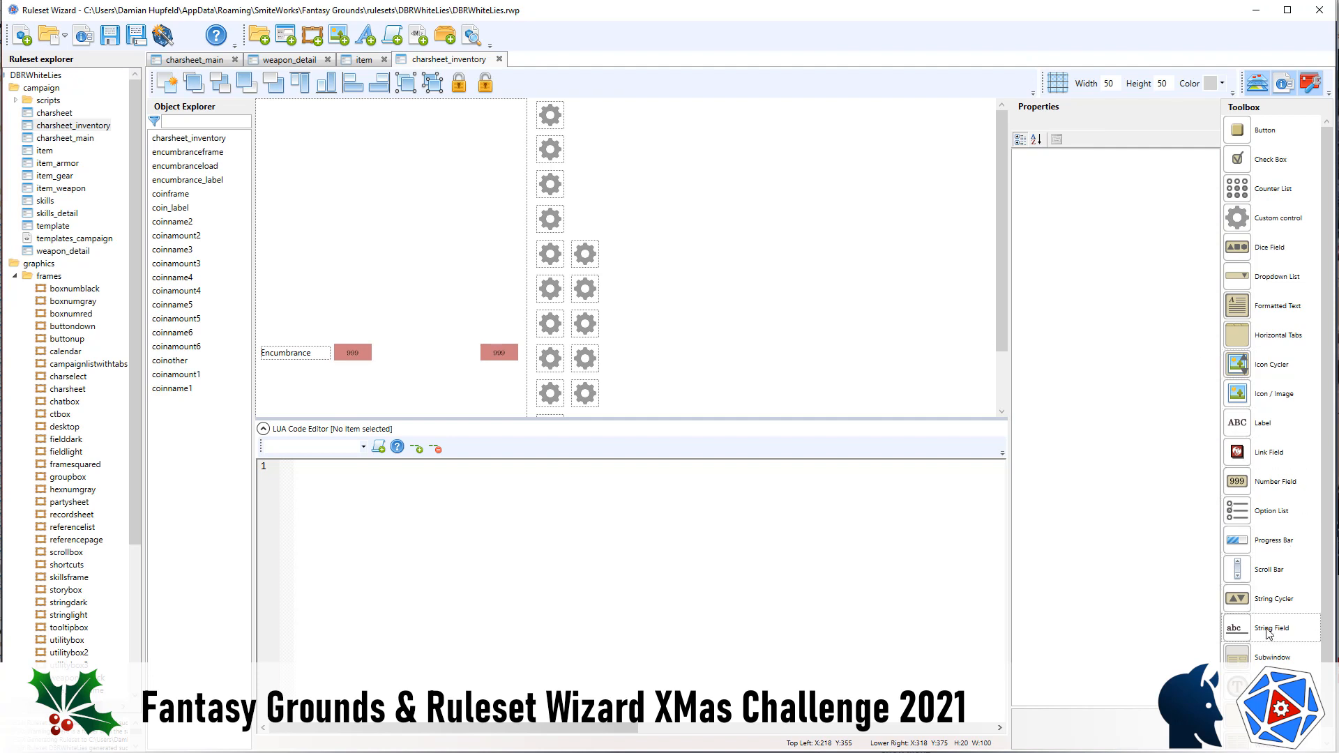
pyautogui.moveTo(1271, 628); pyautogui.dragTo(423, 356)
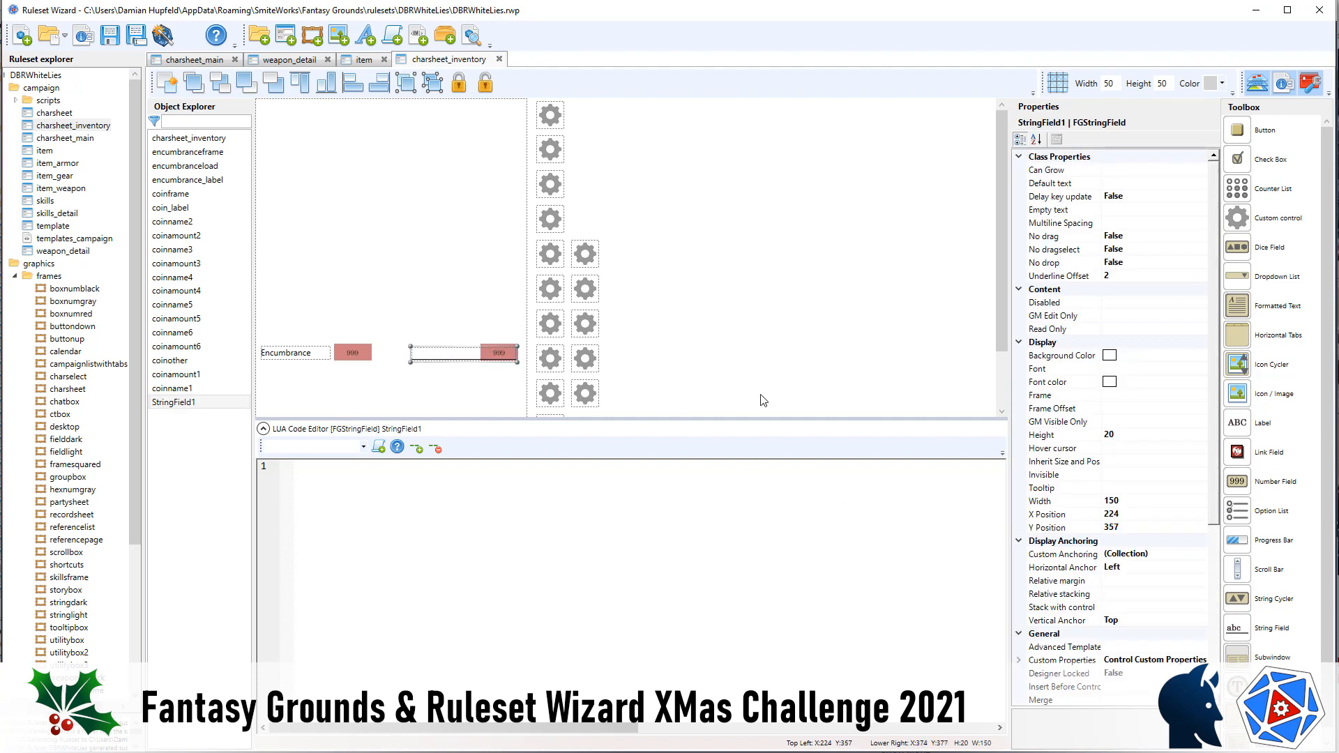
pyautogui.click(1151, 500)
pyautogui.write('100')
pyautogui.press('Return')
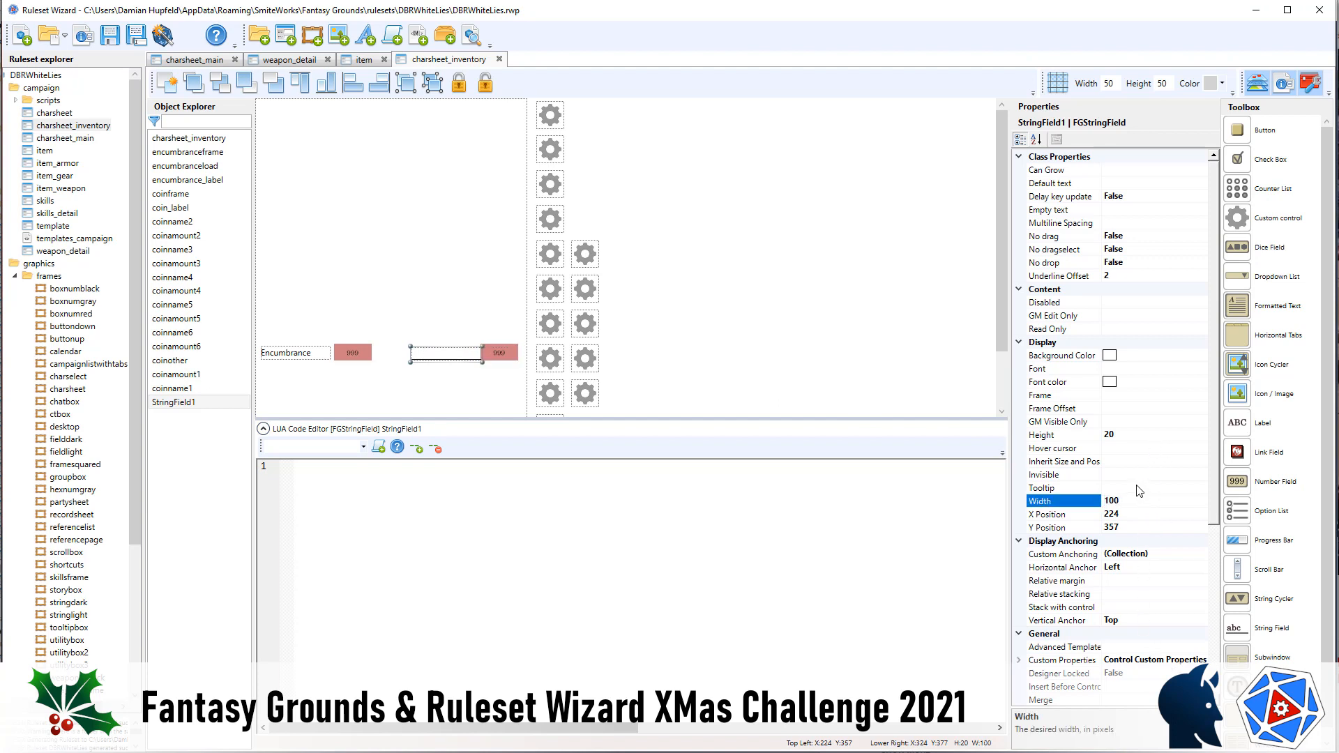
# - Move the new string field to X 214, Y 355, clear of the money number field
pyautogui.click(1063, 488)
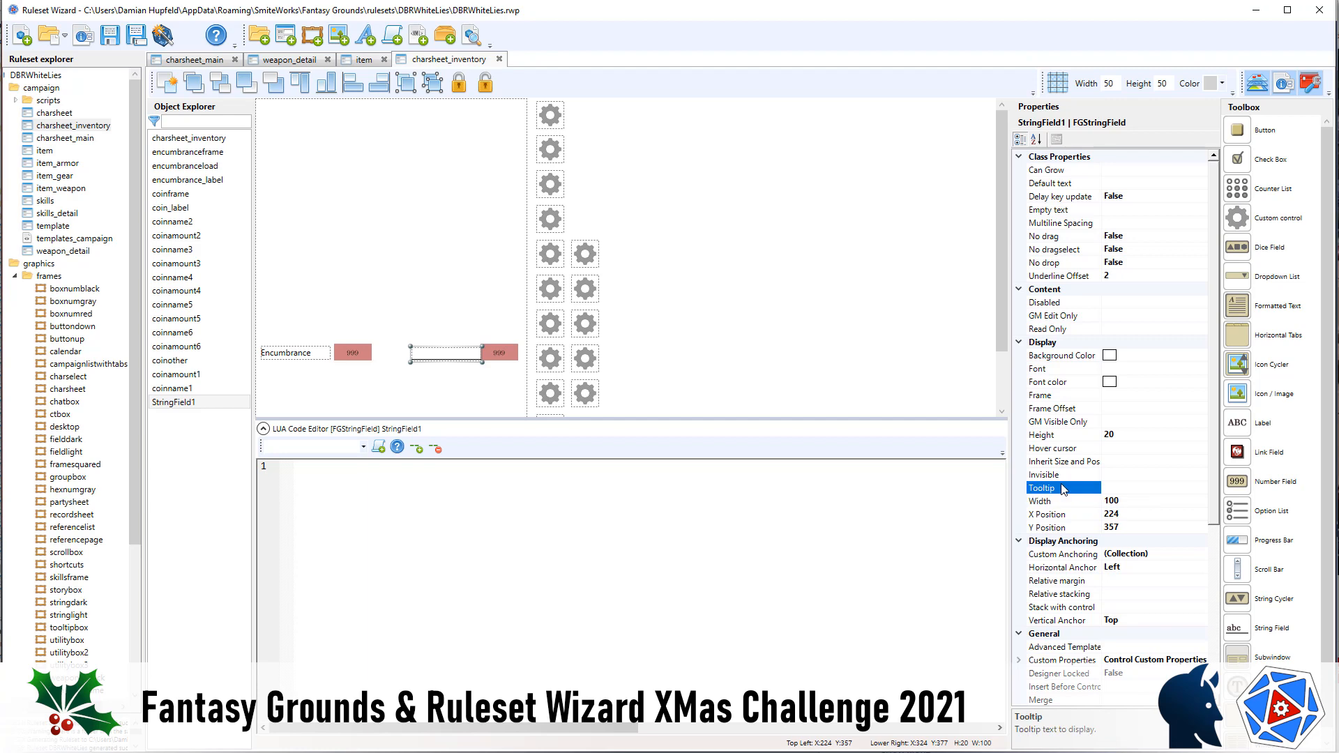
pyautogui.click(708, 353)
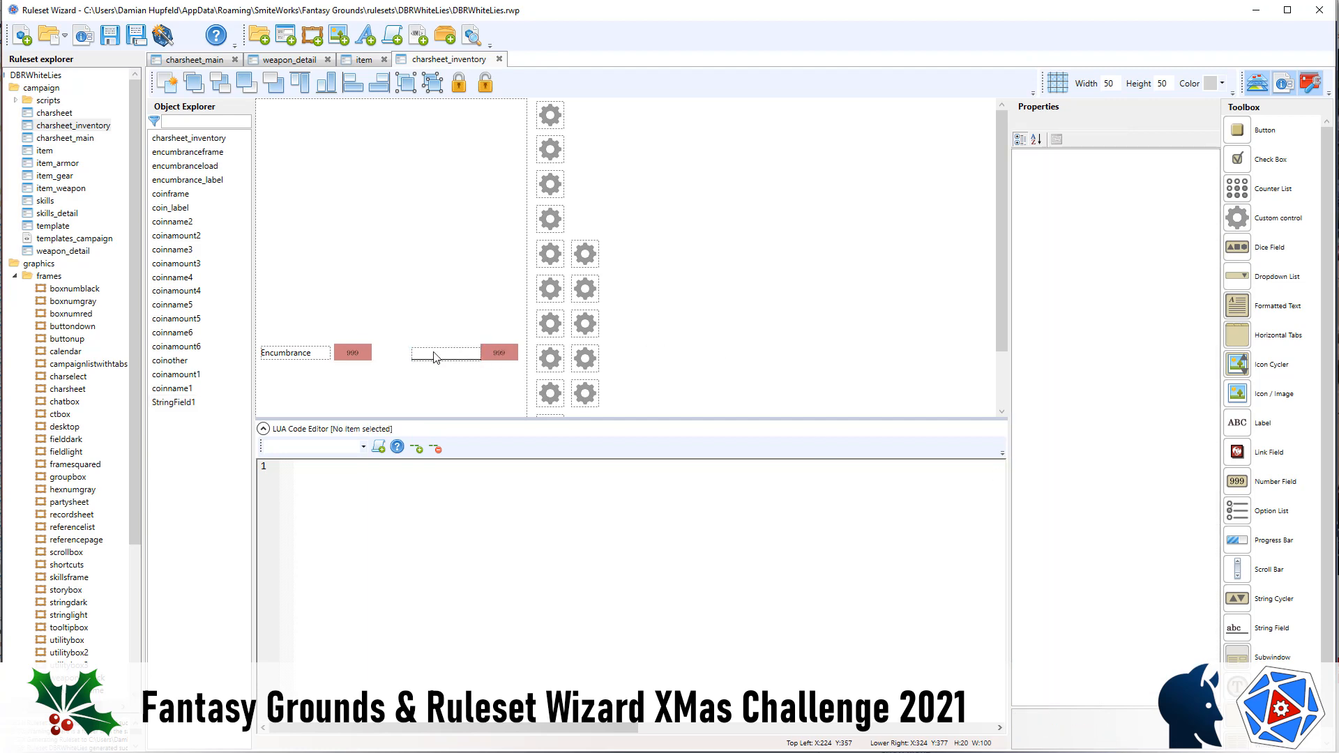
pyautogui.click(433, 361)
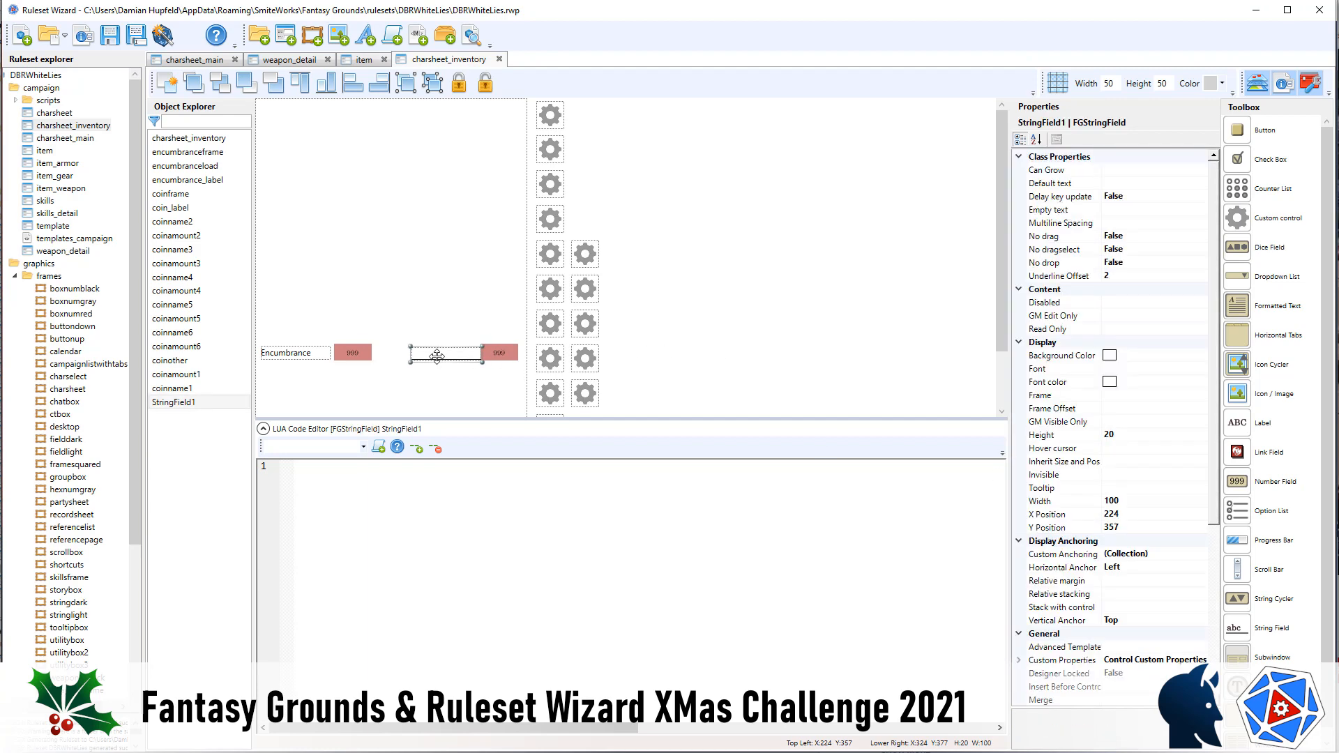
pyautogui.moveTo(434, 362); pyautogui.dragTo(437, 356)
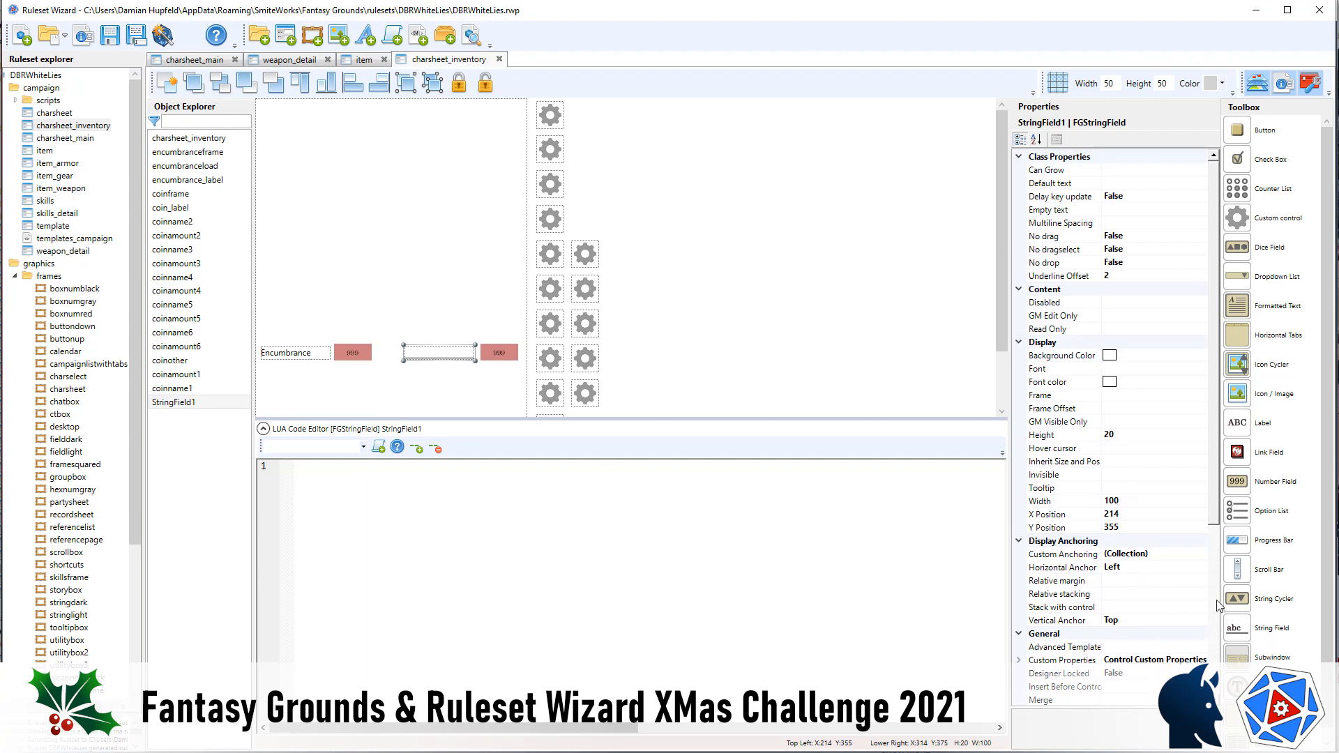
# - Rename the new string field as coinname1
pyautogui.scroll(-1, 1230, 620)
pyautogui.scroll(-4, 1148, 612)
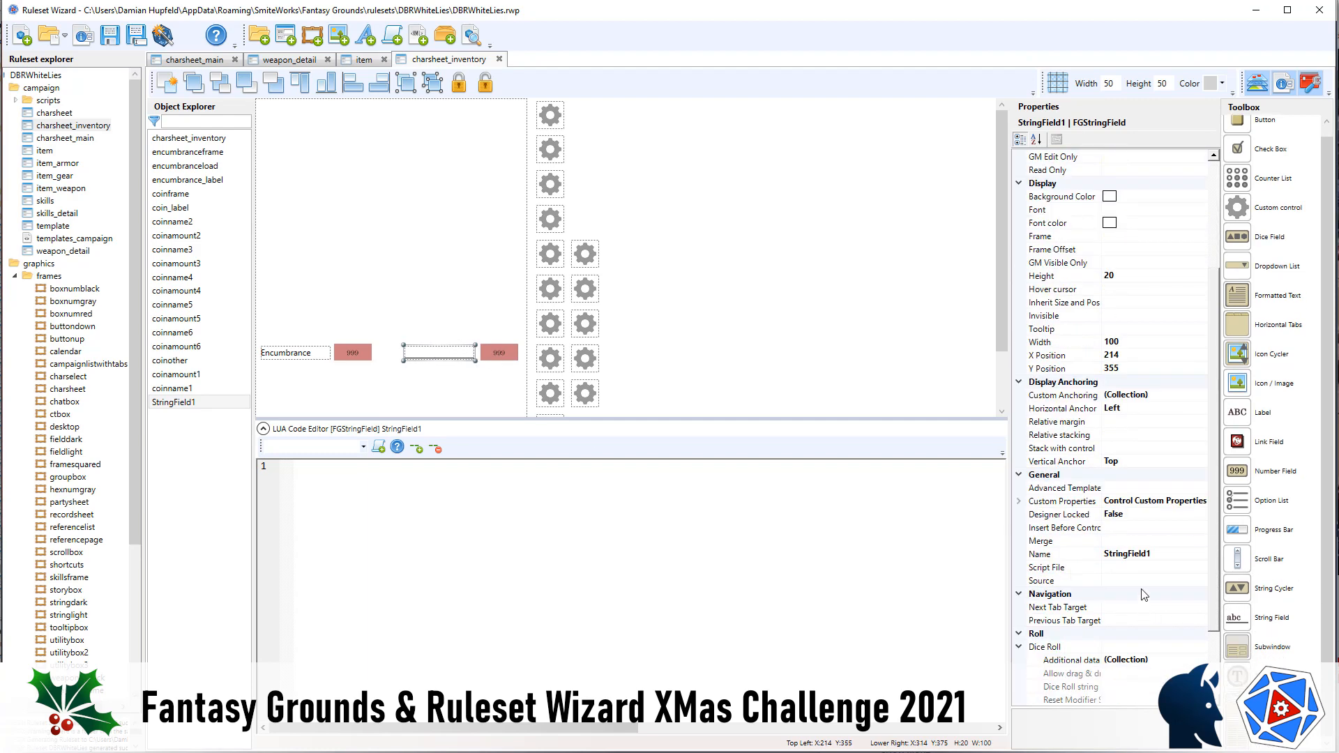
pyautogui.click(1158, 554)
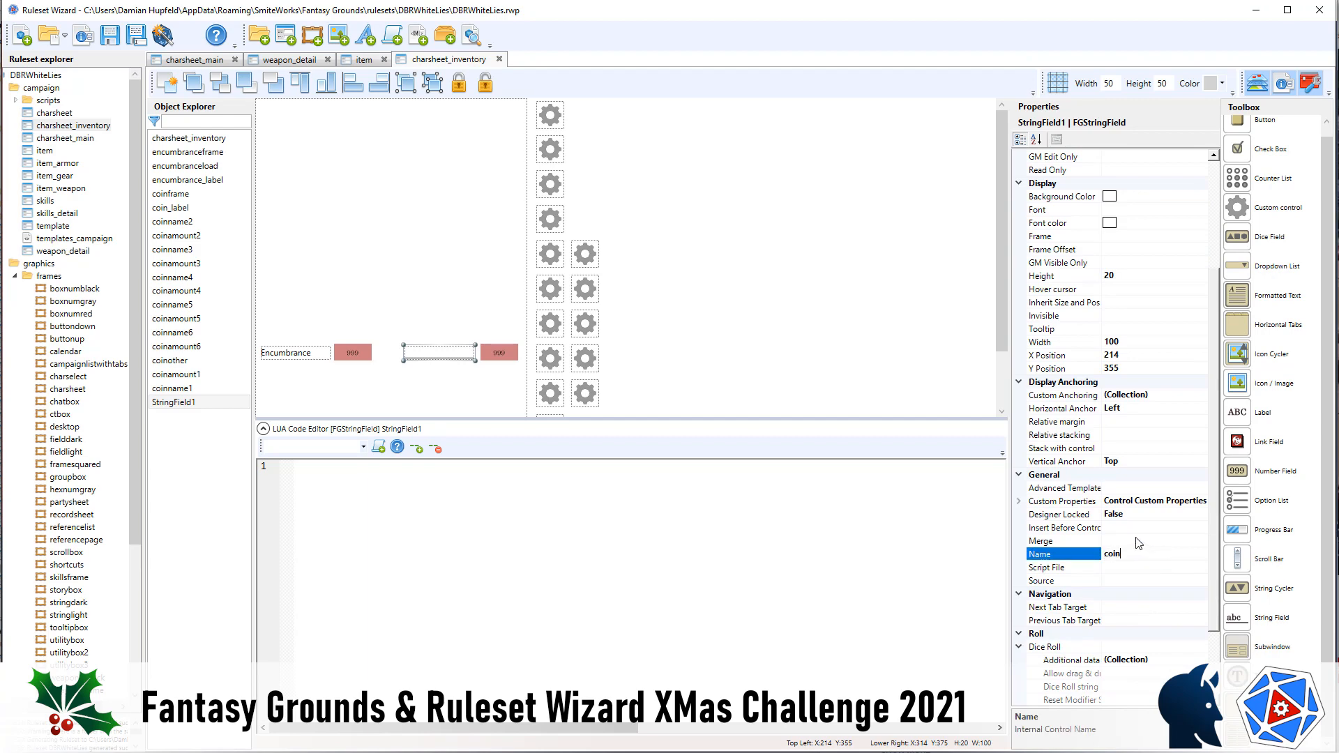
pyautogui.write('coinname1')
# - Copy coinname1's source path from record_char_inventory.xml in Notepad++, return to Ruleset Wizard, and set the string field's source to coins.slot1.name
pyautogui.hotkey('alt', 'Tab')
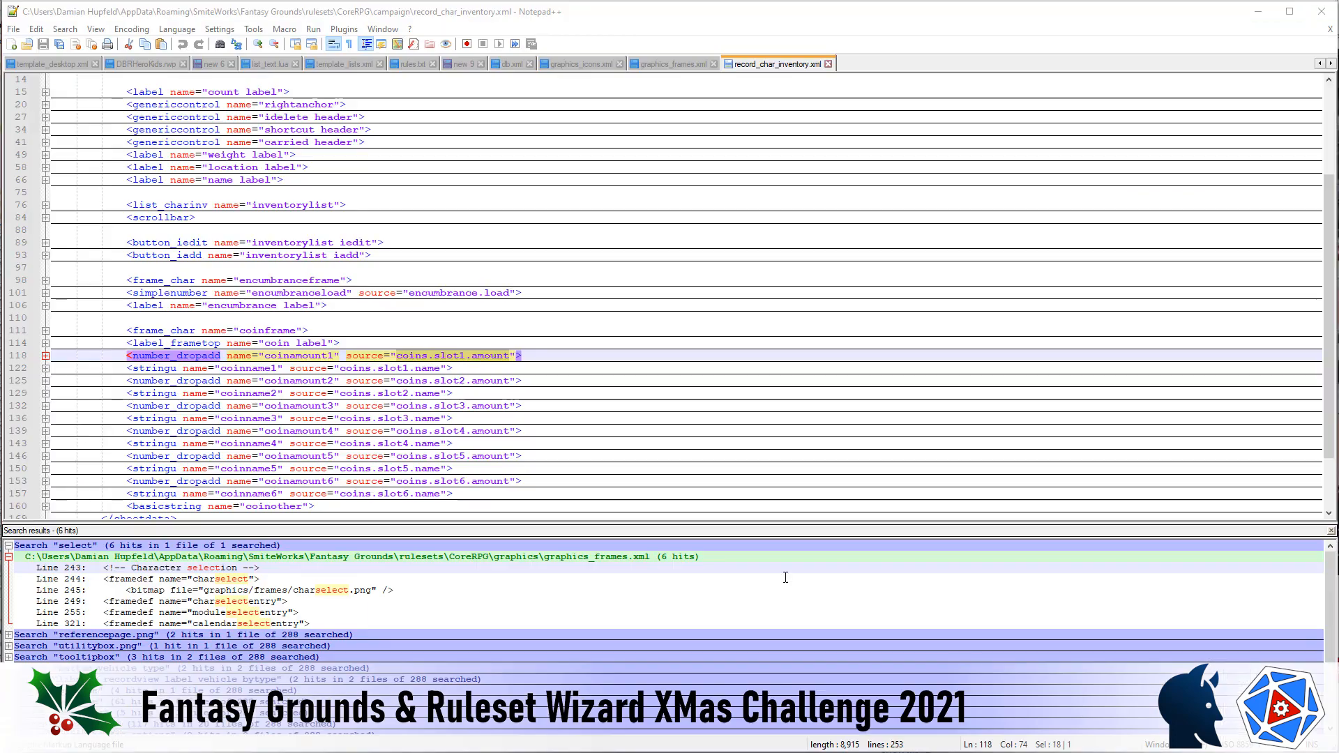
pyautogui.click(454, 368)
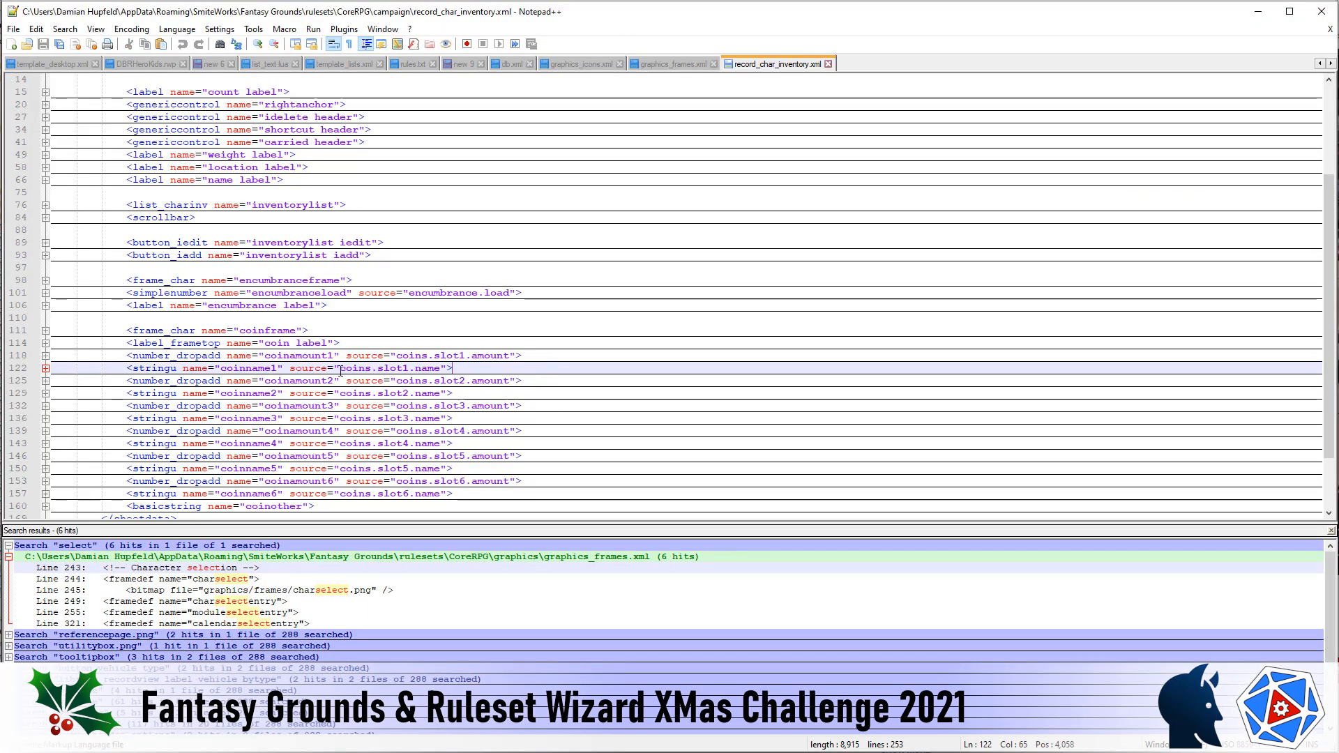
pyautogui.moveTo(339, 371); pyautogui.dragTo(438, 371)
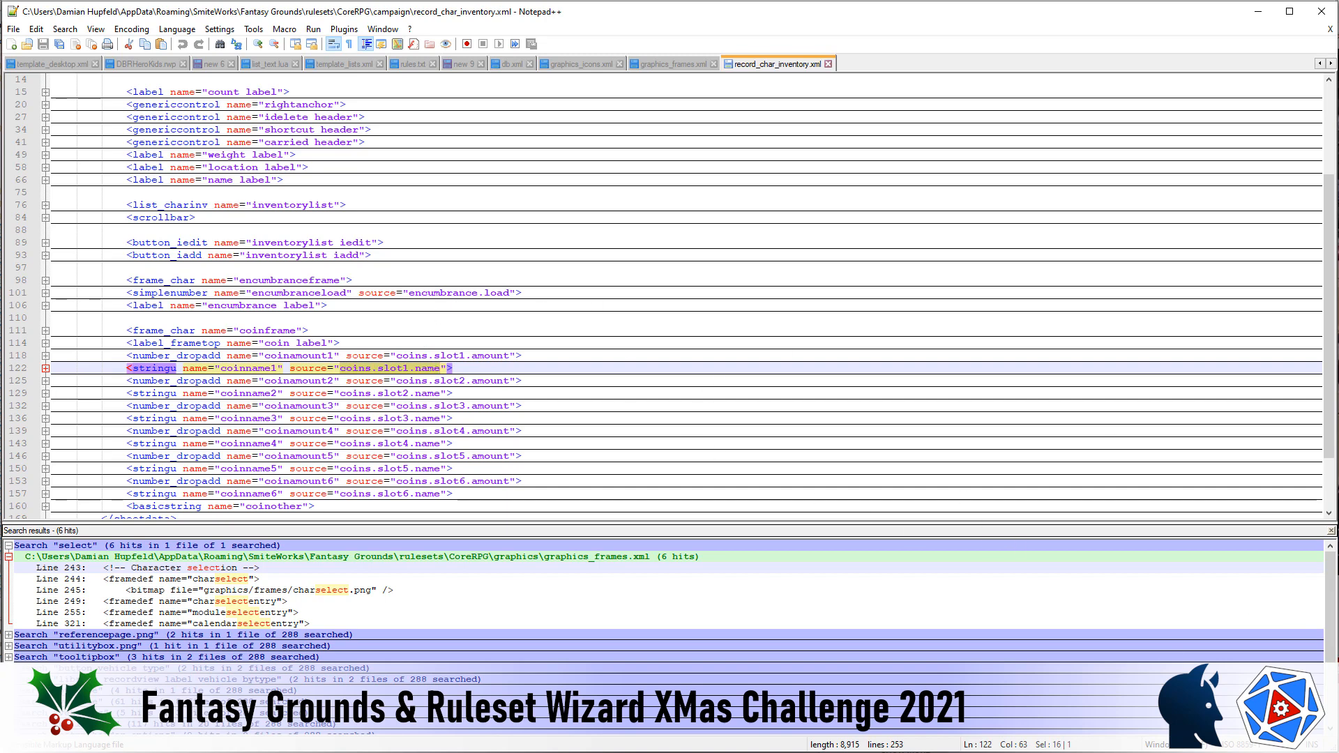
pyautogui.hotkey('alt', 'Tab')
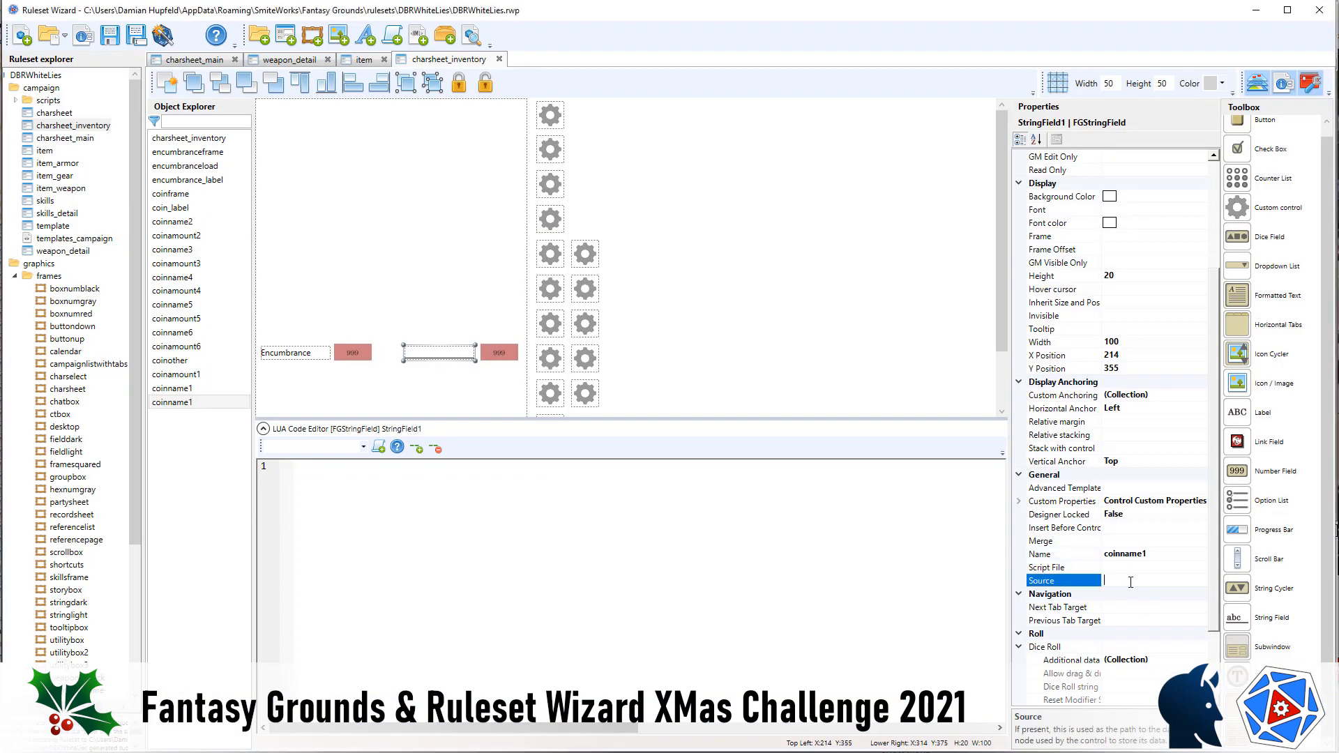
pyautogui.write('coins.slot1.name')
# - Lock the coinname1 string field with the adjacent money controls, and set the string field's default text to US Dollars
pyautogui.moveTo(673, 375); pyautogui.dragTo(392, 315)
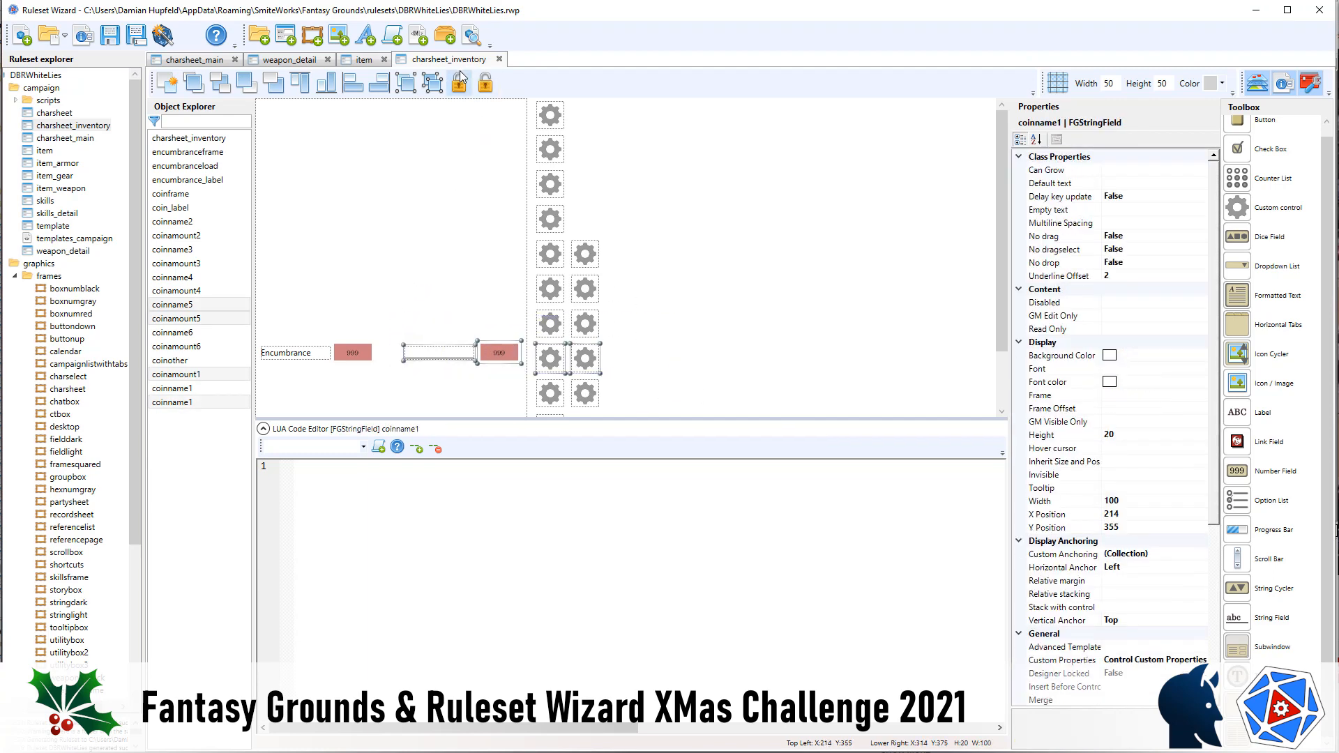
pyautogui.click(631, 307)
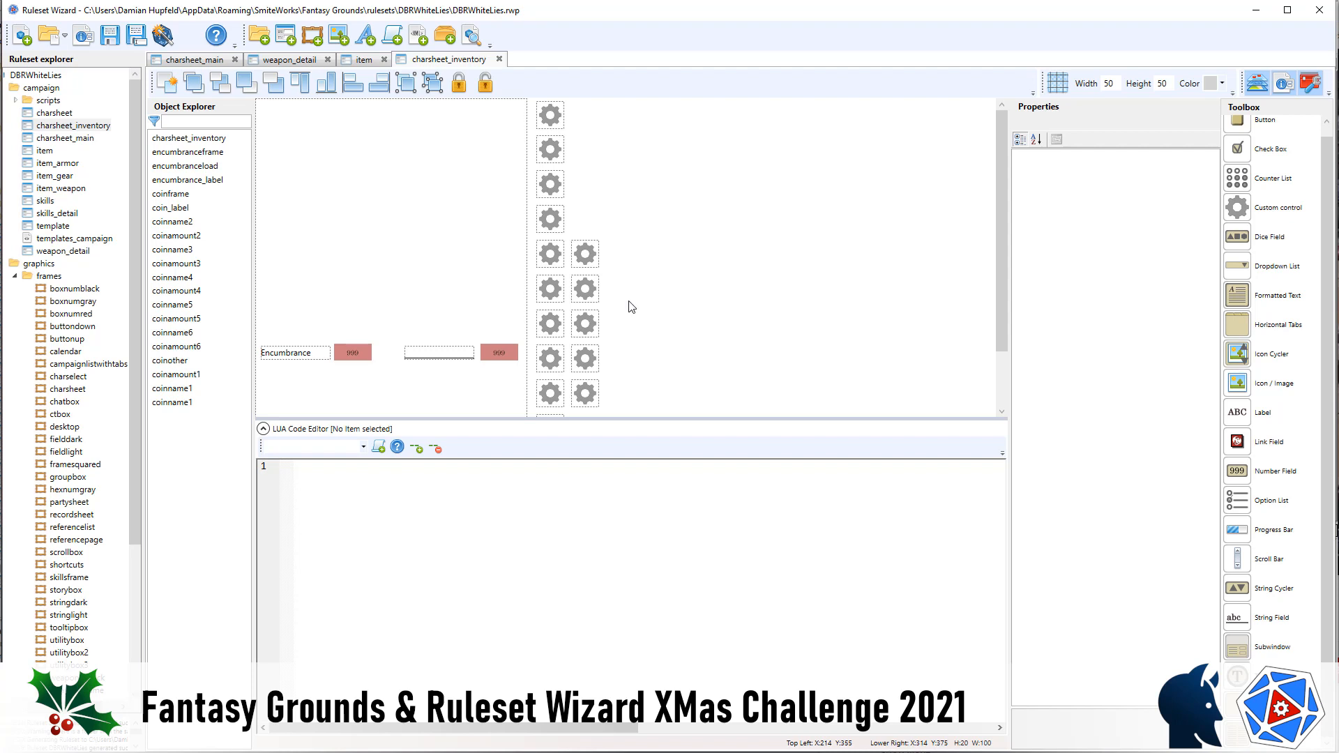
pyautogui.click(463, 352)
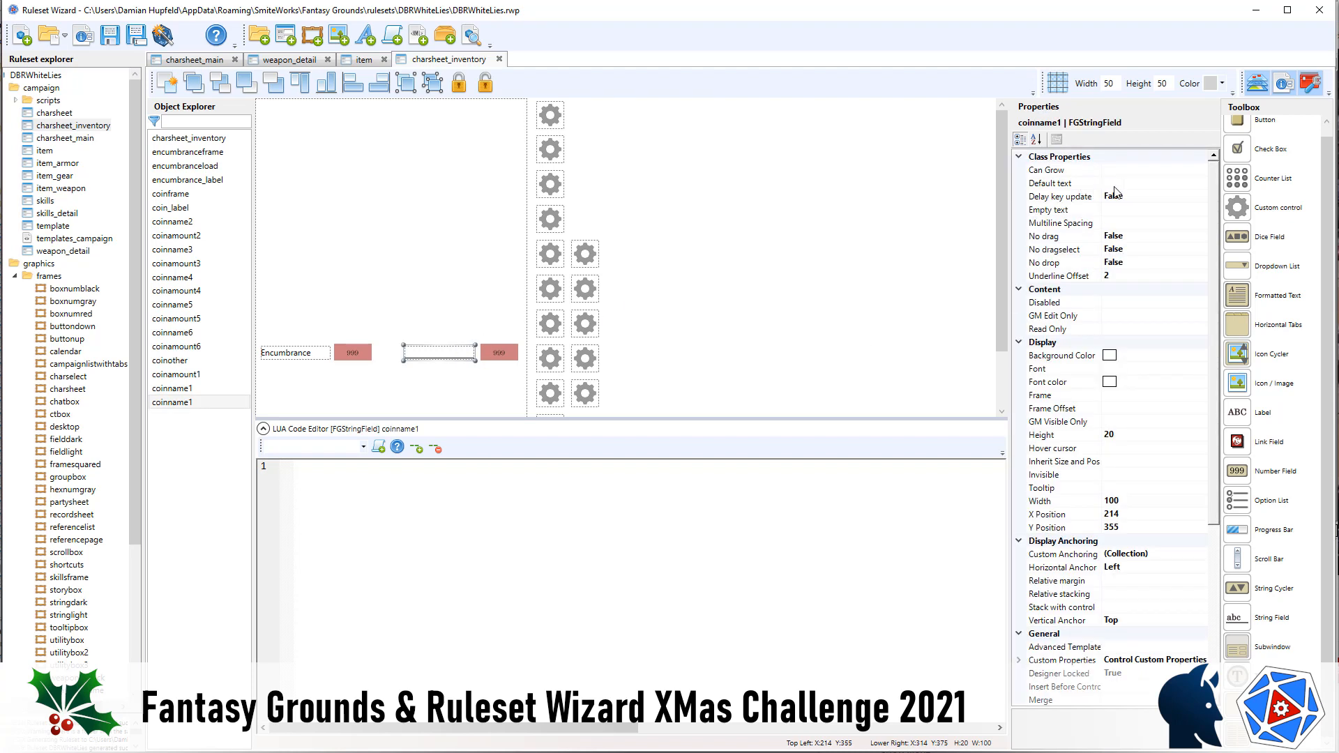
pyautogui.click(1141, 184)
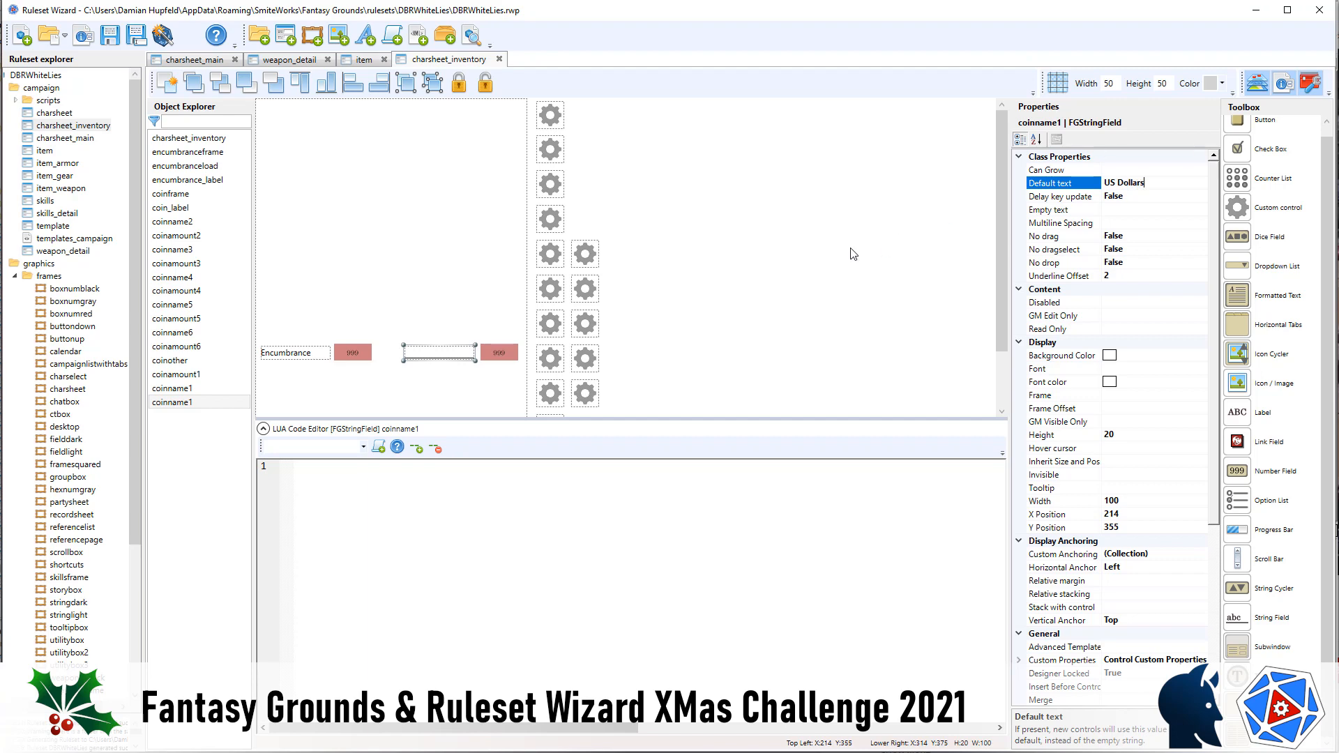
pyautogui.click(744, 276)
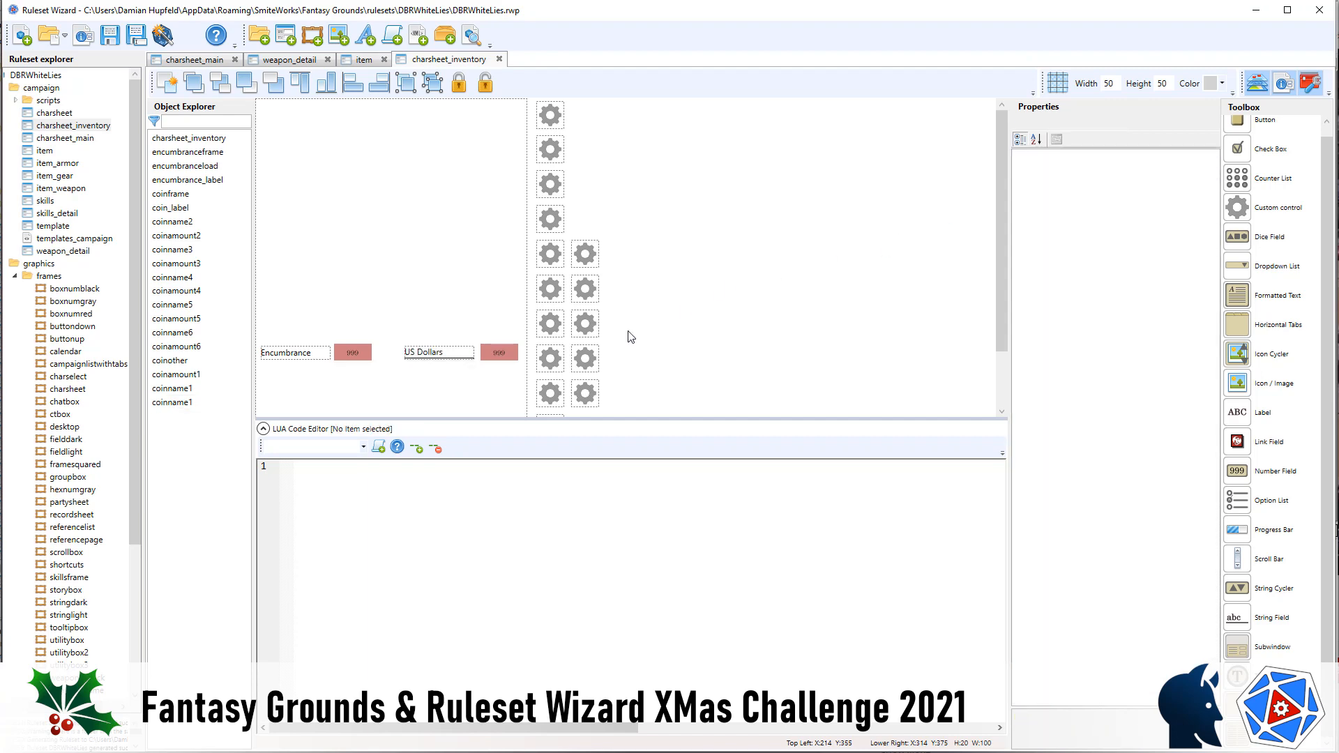
# - Remove the underline offset from the US Dollars string field
pyautogui.click(450, 355)
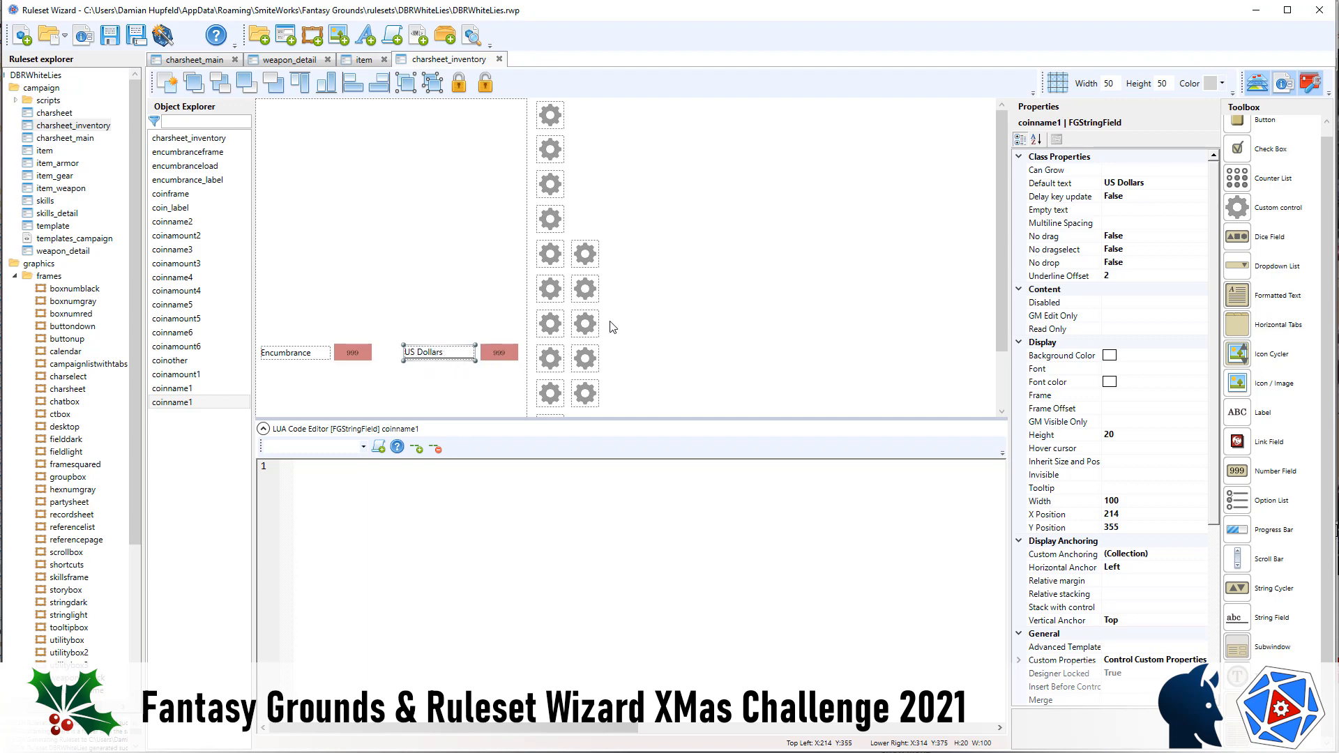
pyautogui.scroll(-1, 589, 312)
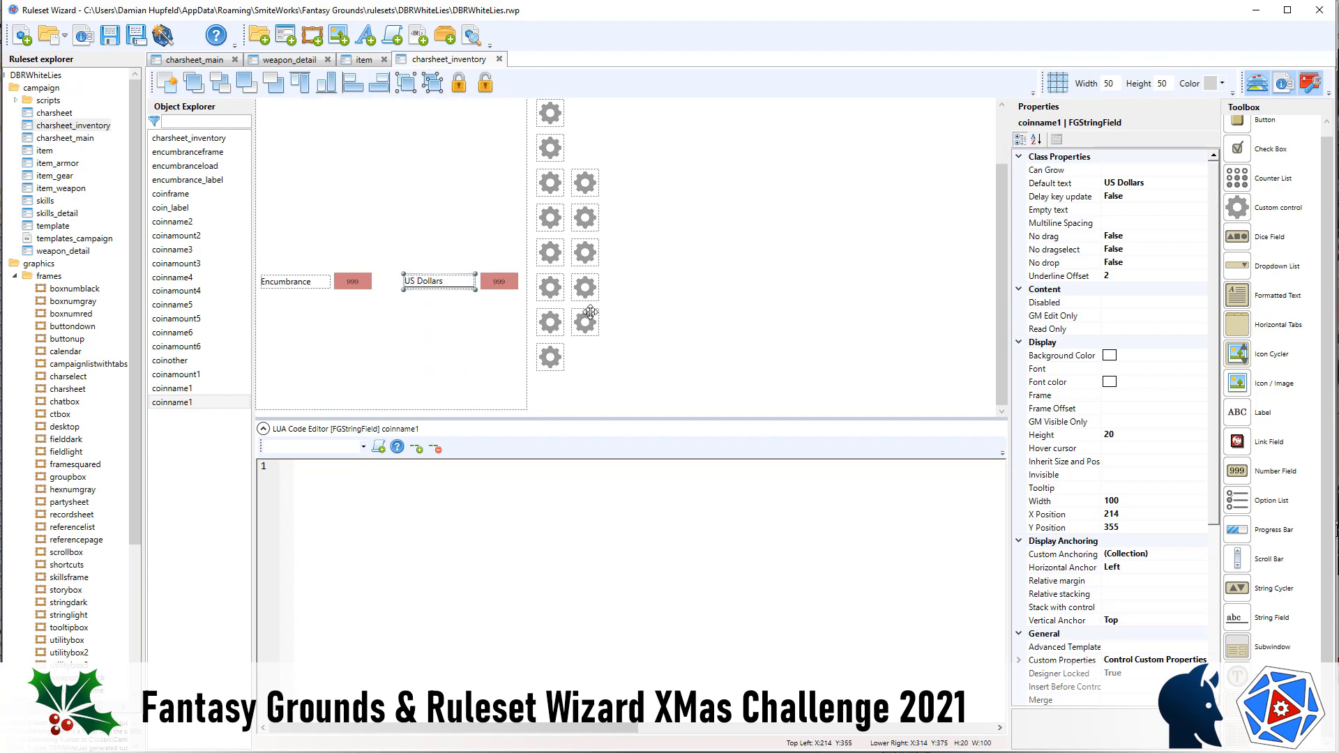
pyautogui.click(1127, 276)
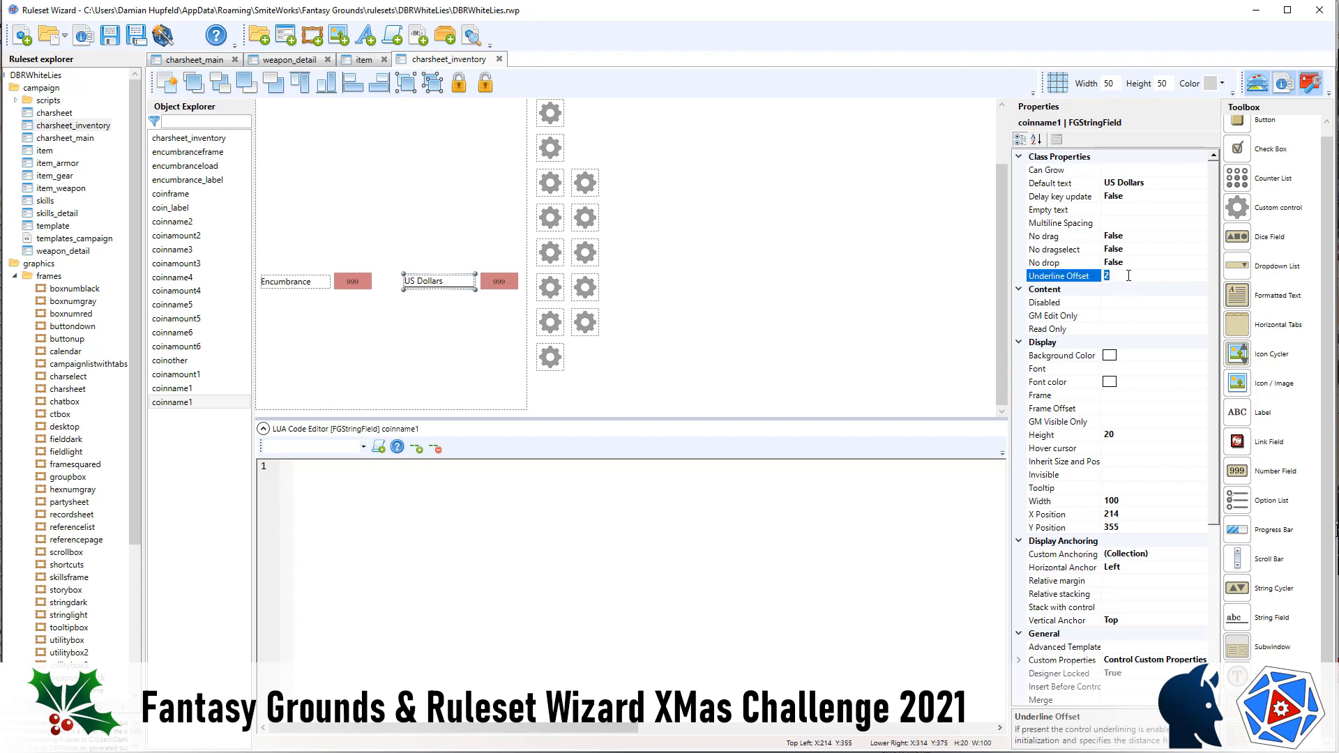
pyautogui.click(760, 274)
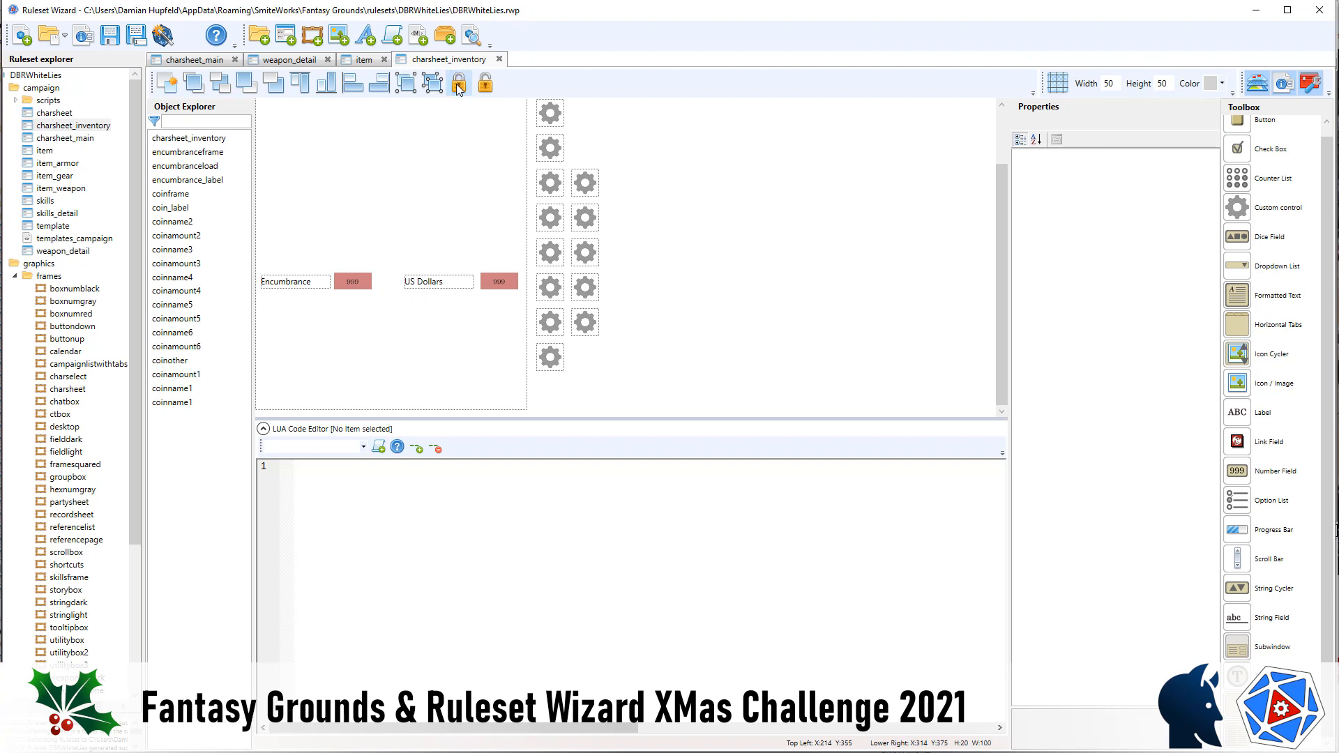
# - Select the encumbranceload number field, and examine its simplenumber definition in record_char_inventory.xml in Notepad++
pyautogui.click(356, 281)
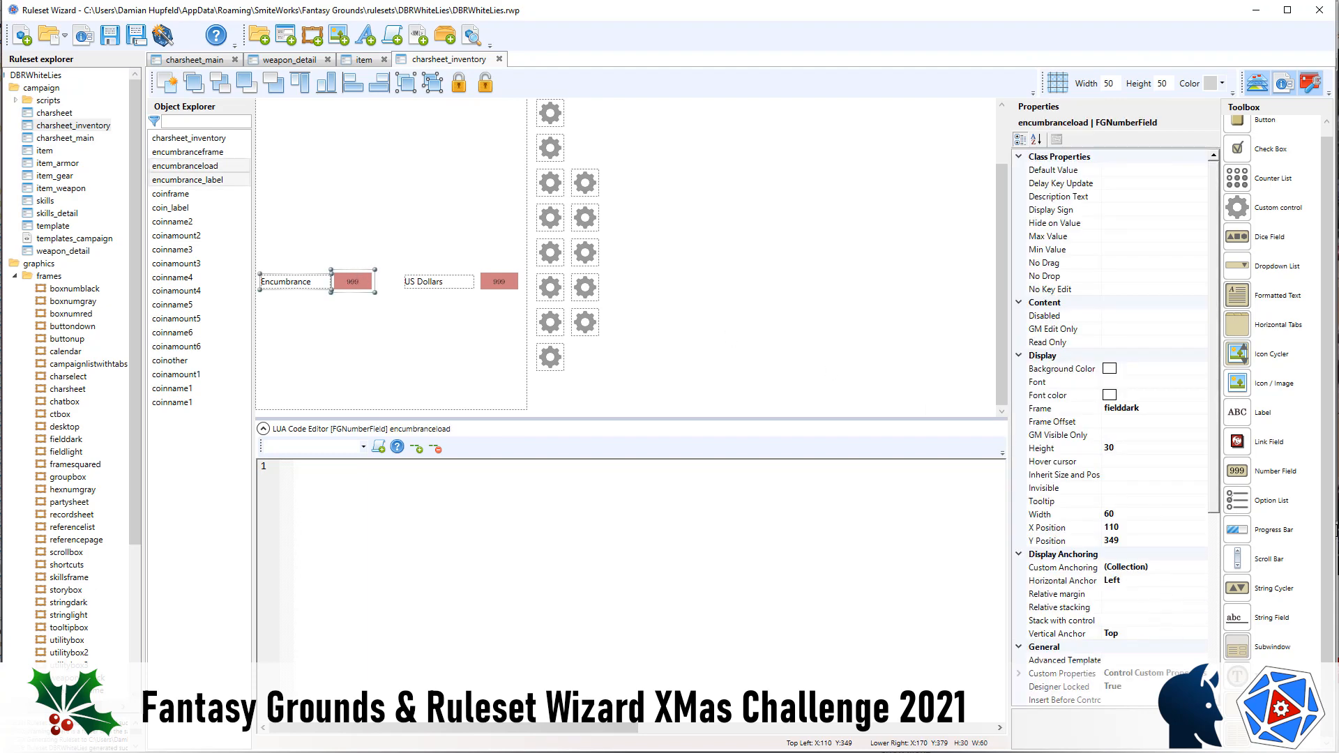
pyautogui.hotkey('alt', 'Tab')
pyautogui.click(705, 417)
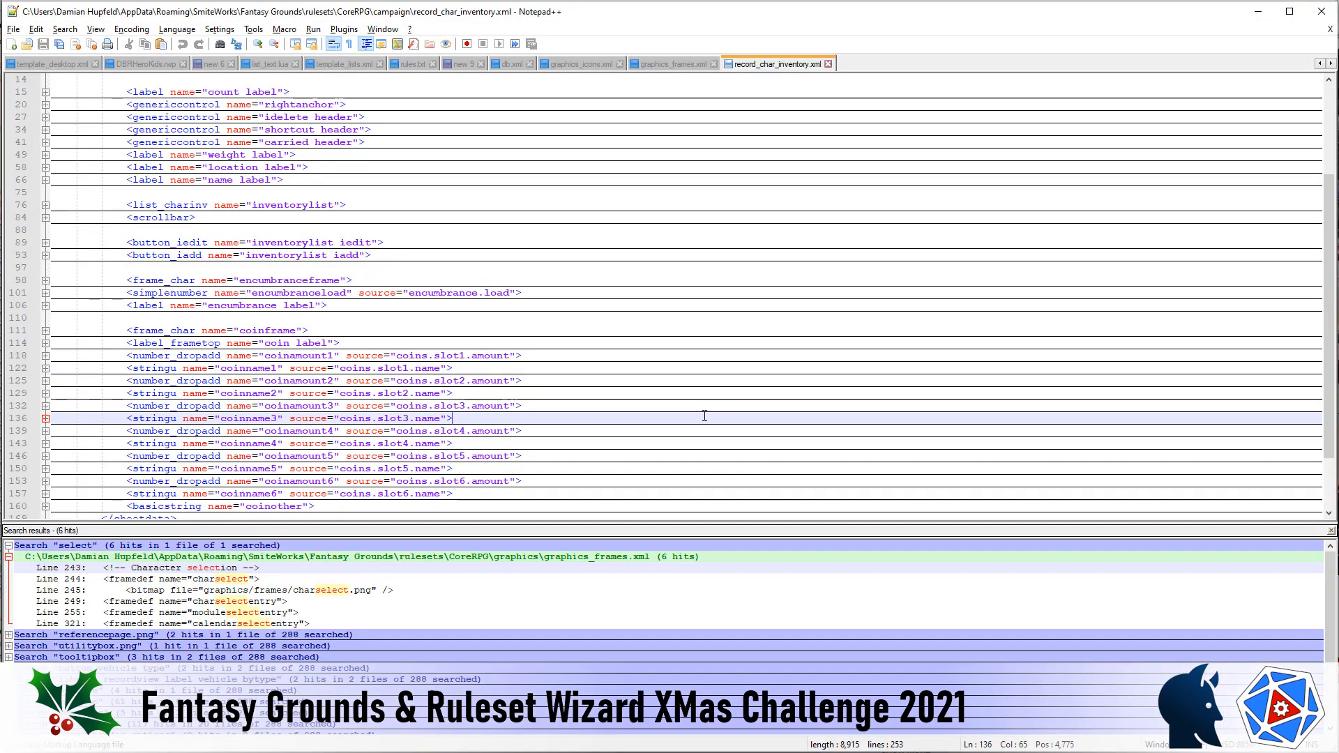
pyautogui.click(46, 293)
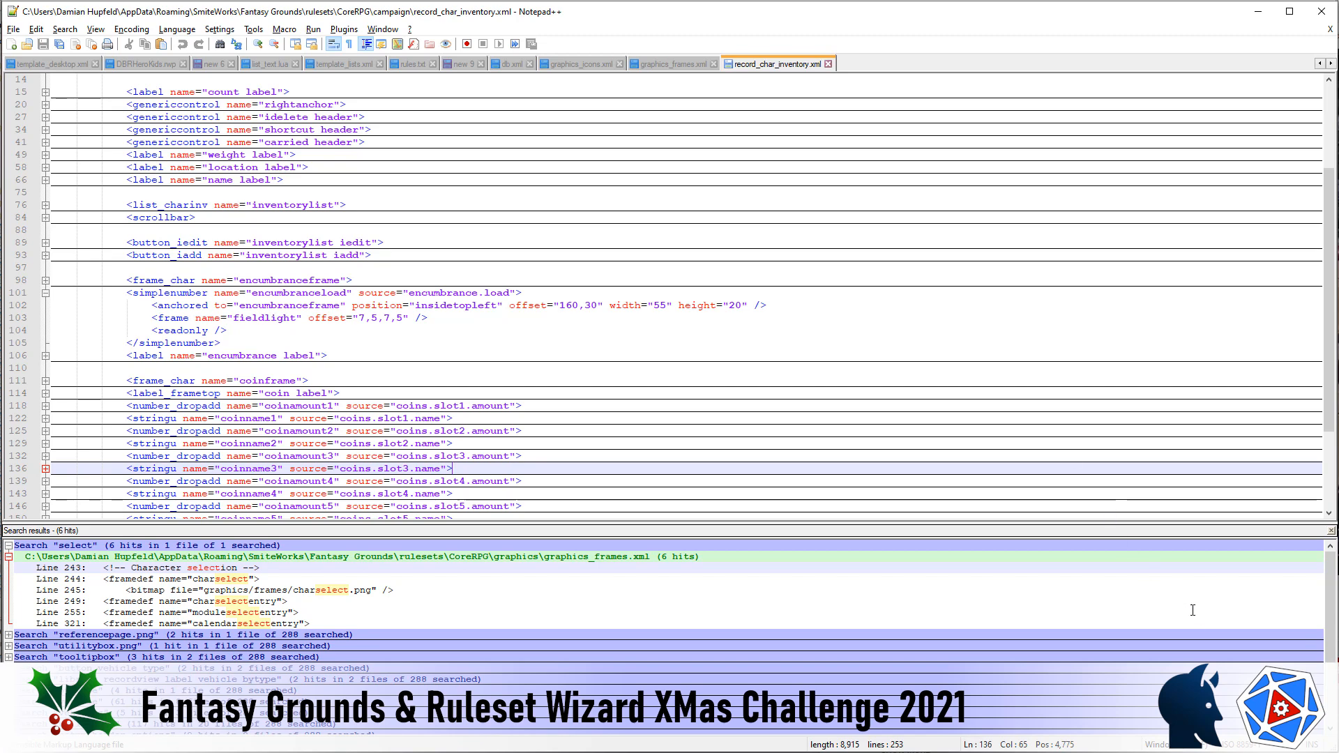
# - Return to Ruleset Wizard, set coinamount1's merge mode to resetandadd, and change encumbranceload's merge mode from join as well
pyautogui.hotkey('alt', 'Tab')
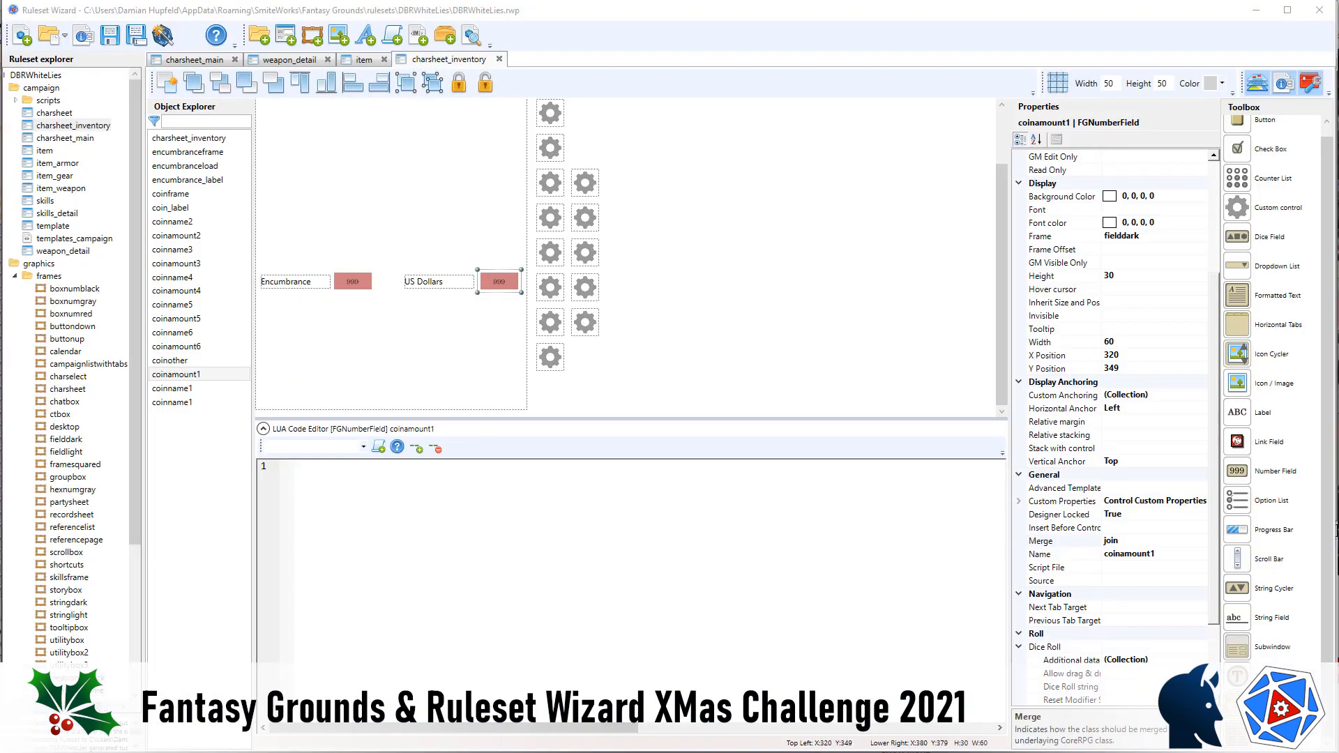
pyautogui.doubleClick(1129, 540)
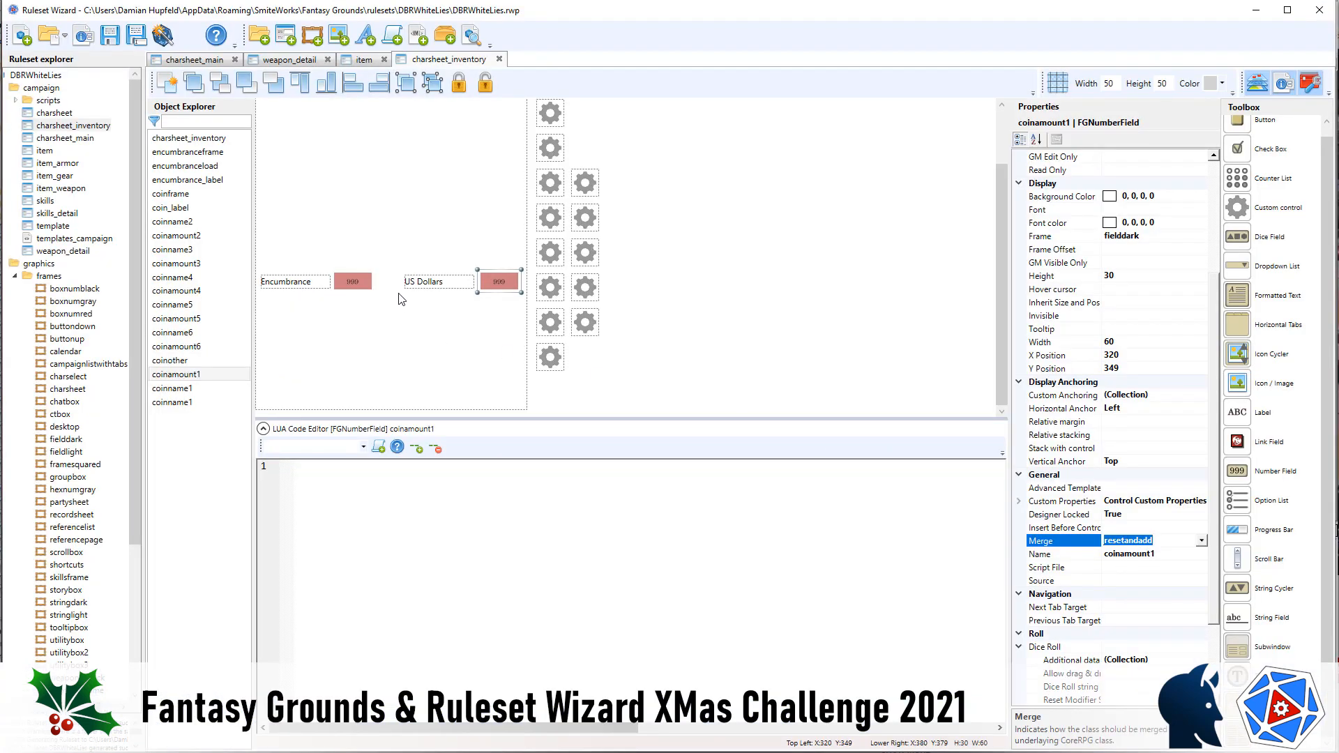
pyautogui.click(364, 286)
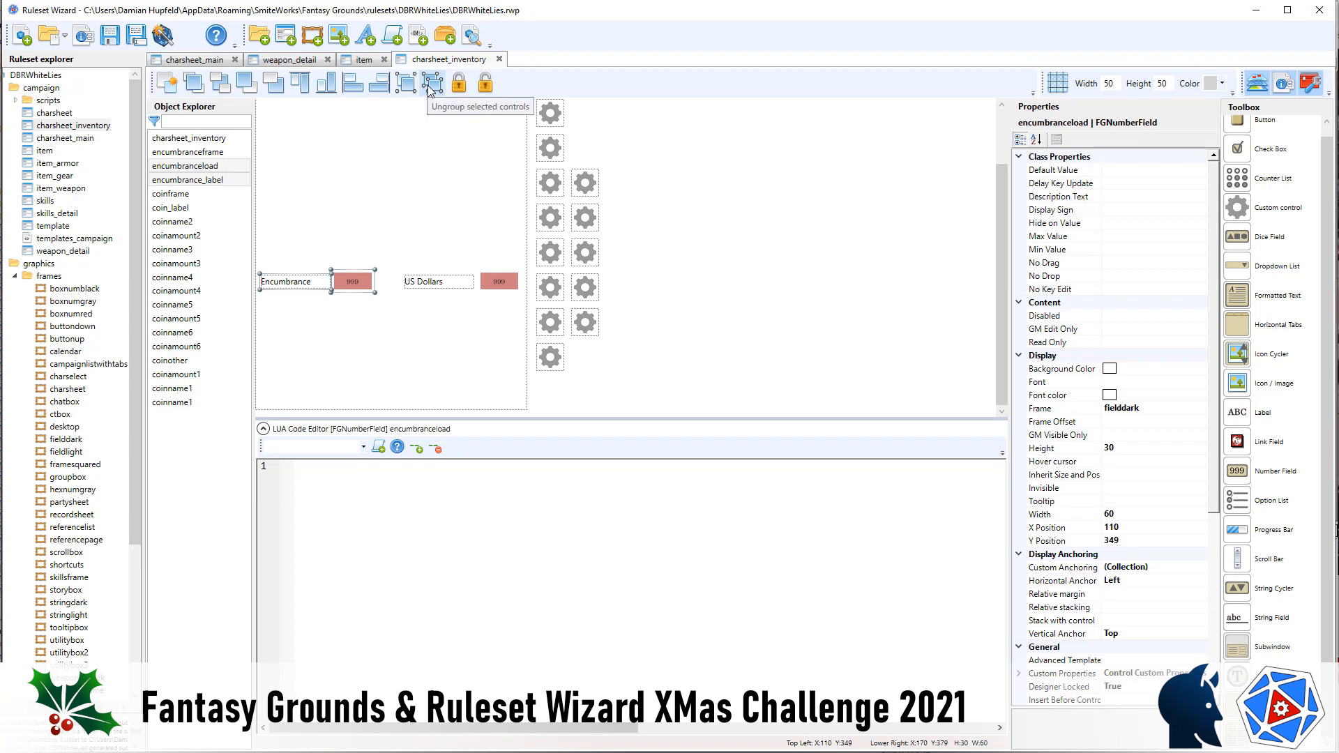
pyautogui.click(377, 286)
pyautogui.click(366, 280)
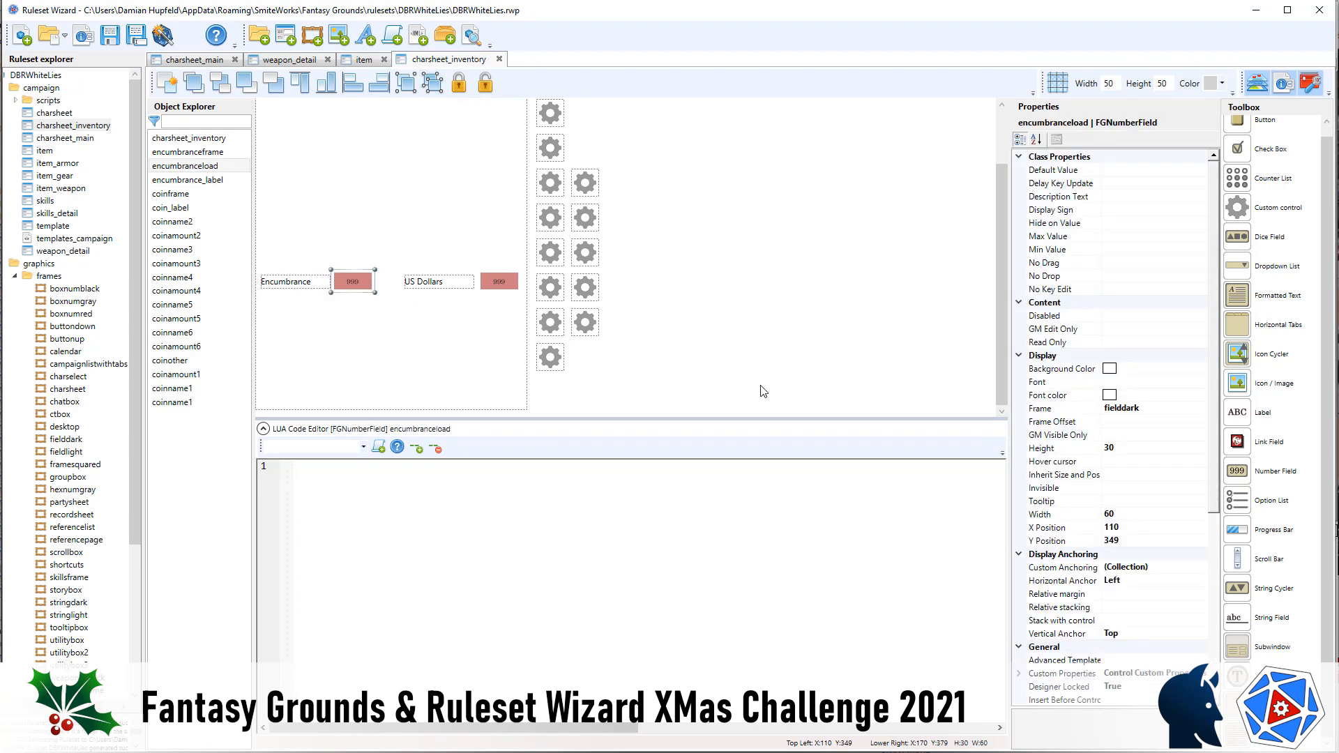
pyautogui.click(1144, 636)
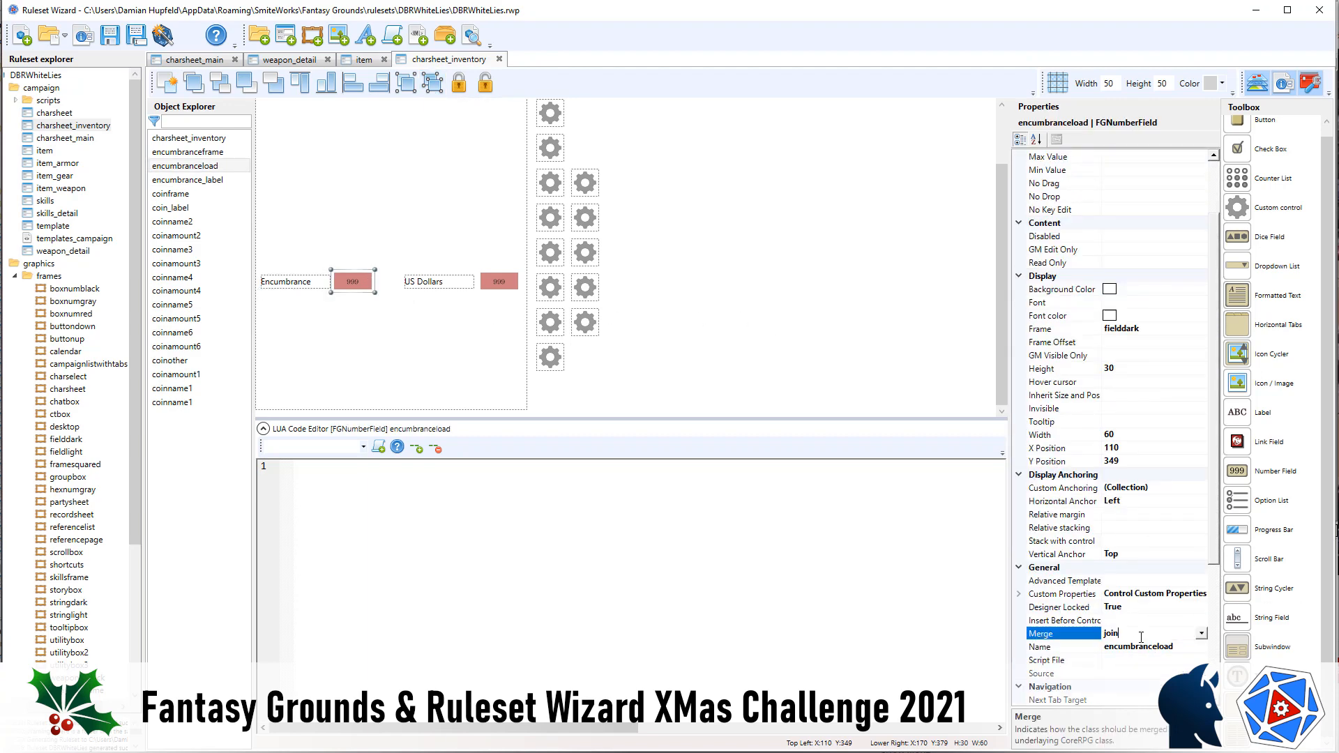
pyautogui.doubleClick(1142, 635)
# - Select the encumbrance and US Dollars controls together, and try to export the ruleset to Fantasy Grounds
pyautogui.click(753, 258)
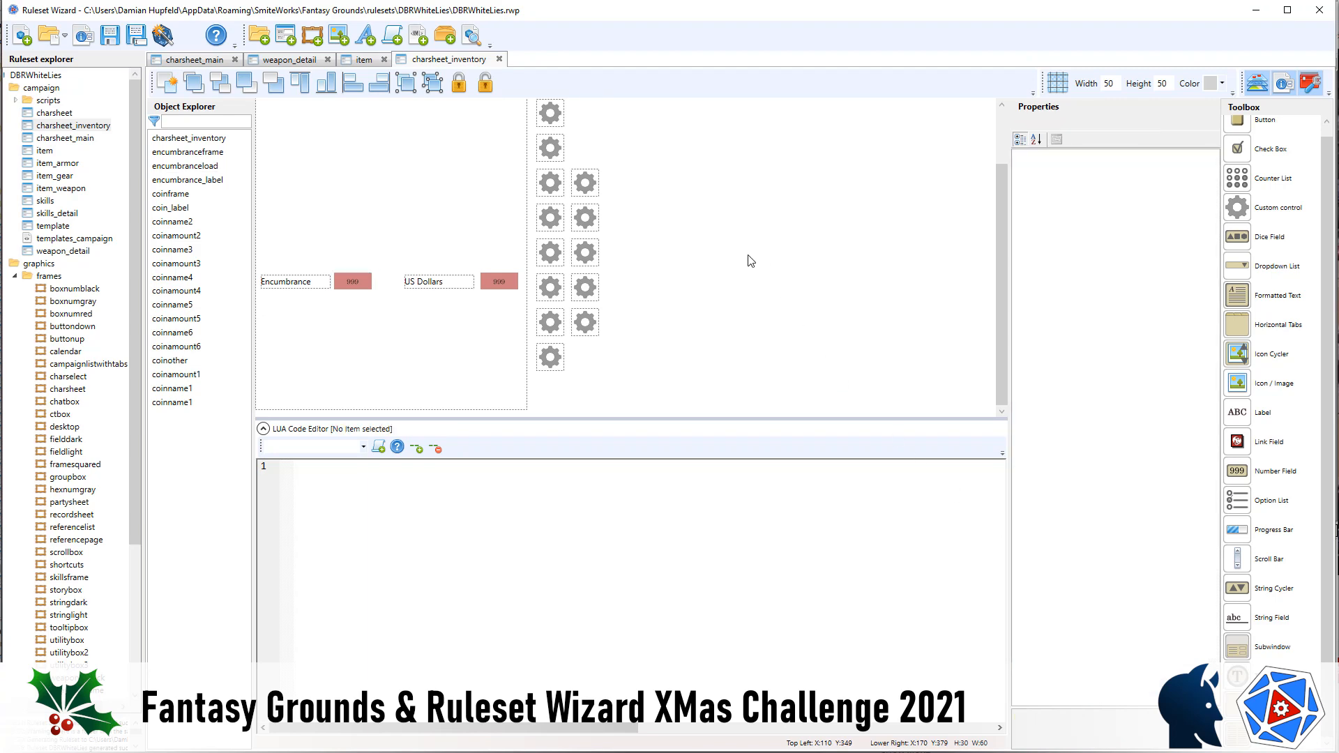
pyautogui.moveTo(776, 329); pyautogui.dragTo(203, 229)
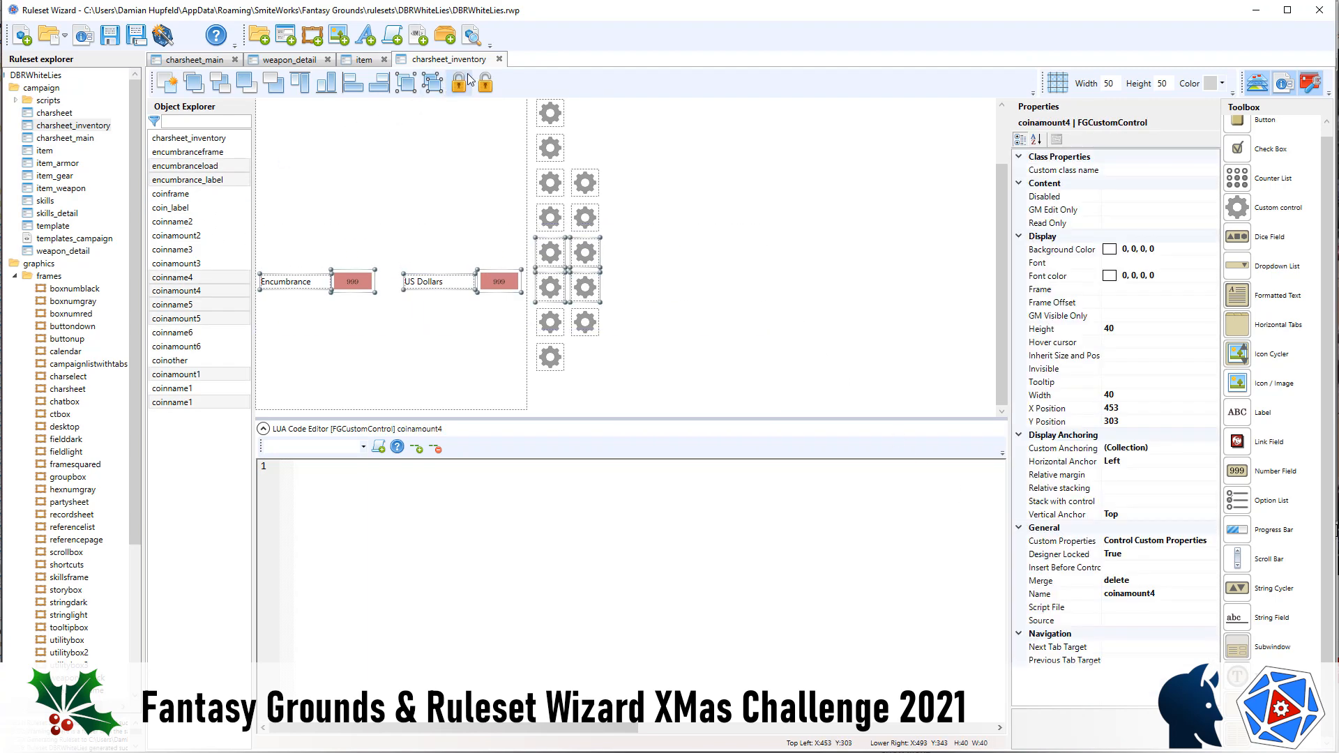
pyautogui.click(169, 40)
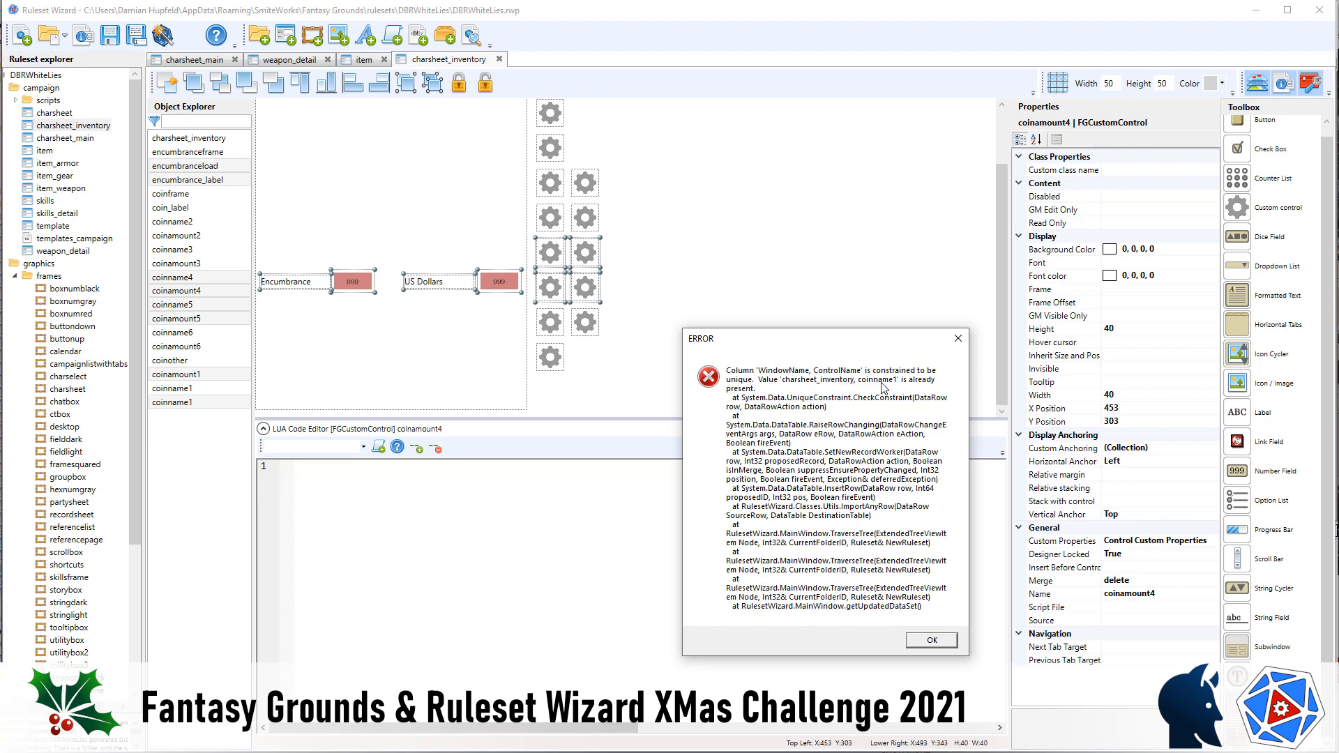
pyautogui.click(935, 640)
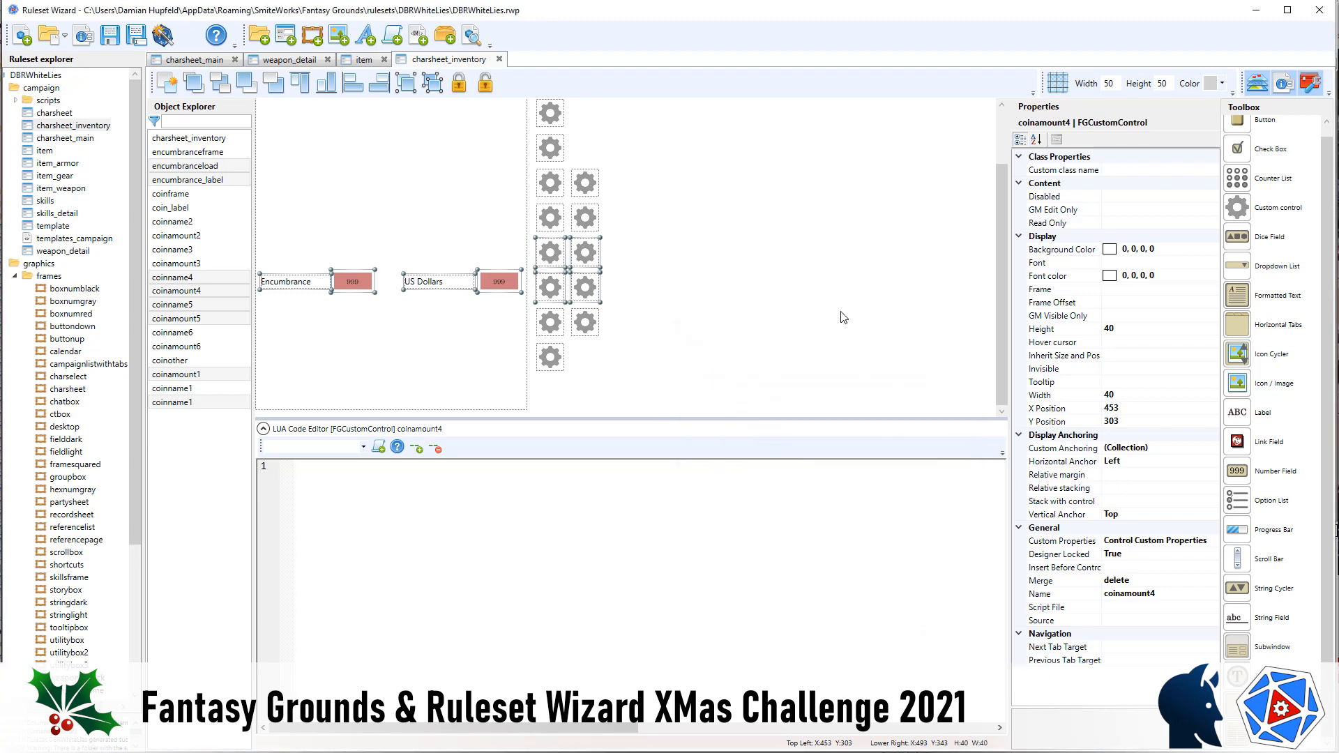
# - Delete the duplicate coinname1 custom control from the column of coin controls beside the inventory sheet
pyautogui.click(843, 317)
pyautogui.click(557, 149)
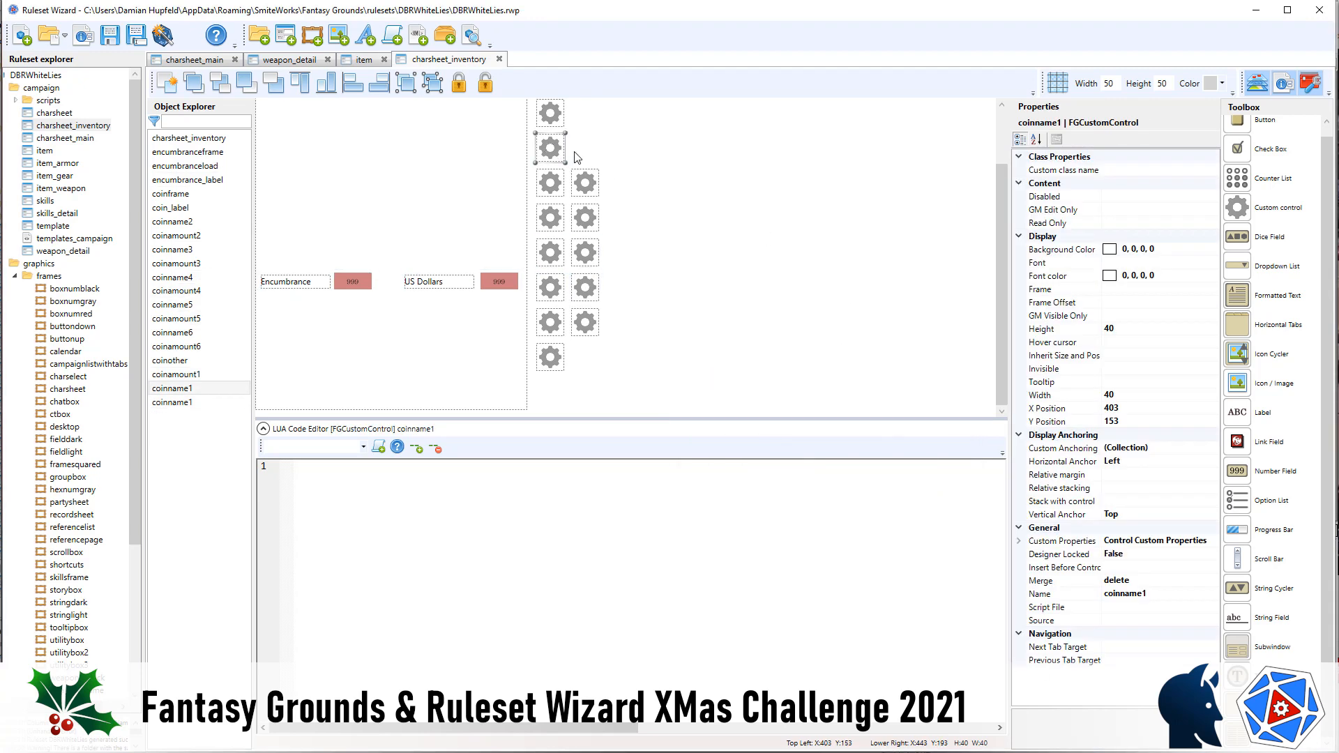
pyautogui.press('Delete')
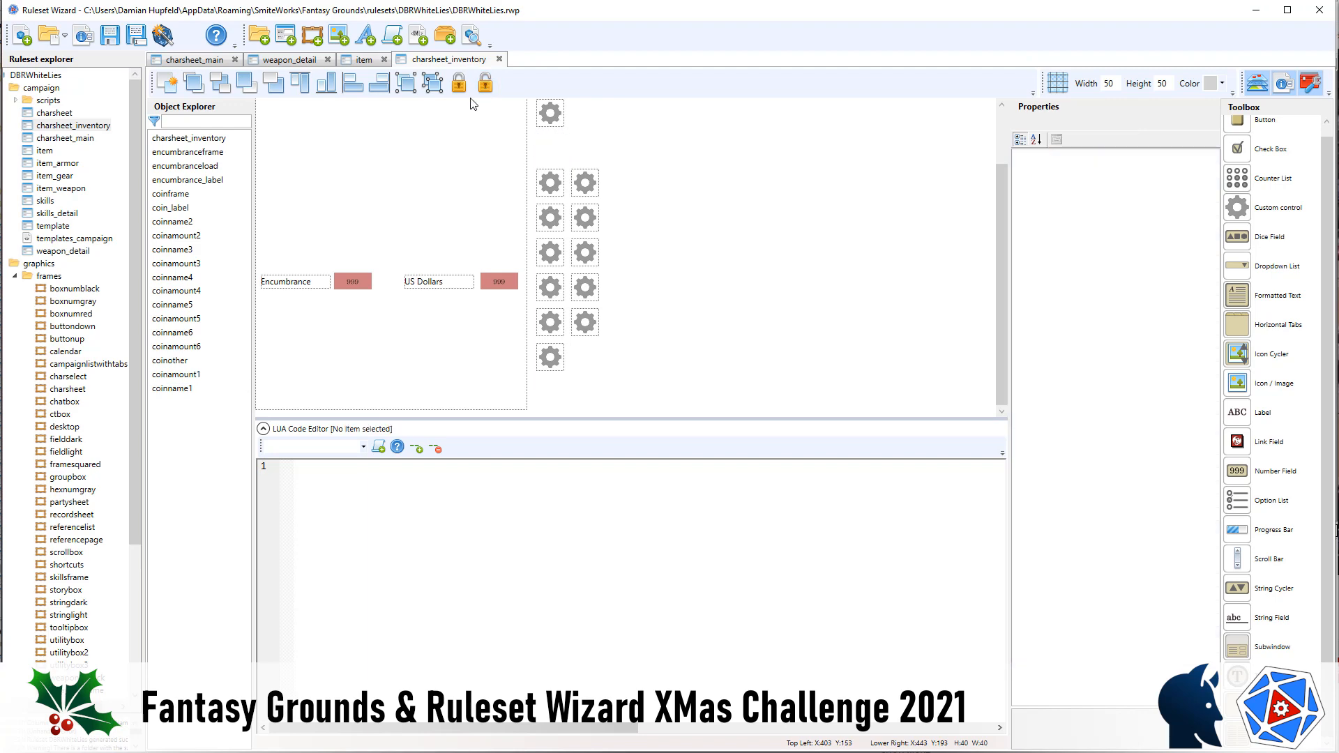
# - Export the ruleset, and view the inventory page of the character sheet in Fantasy Grounds
pyautogui.moveTo(709, 309); pyautogui.dragTo(253, 238)
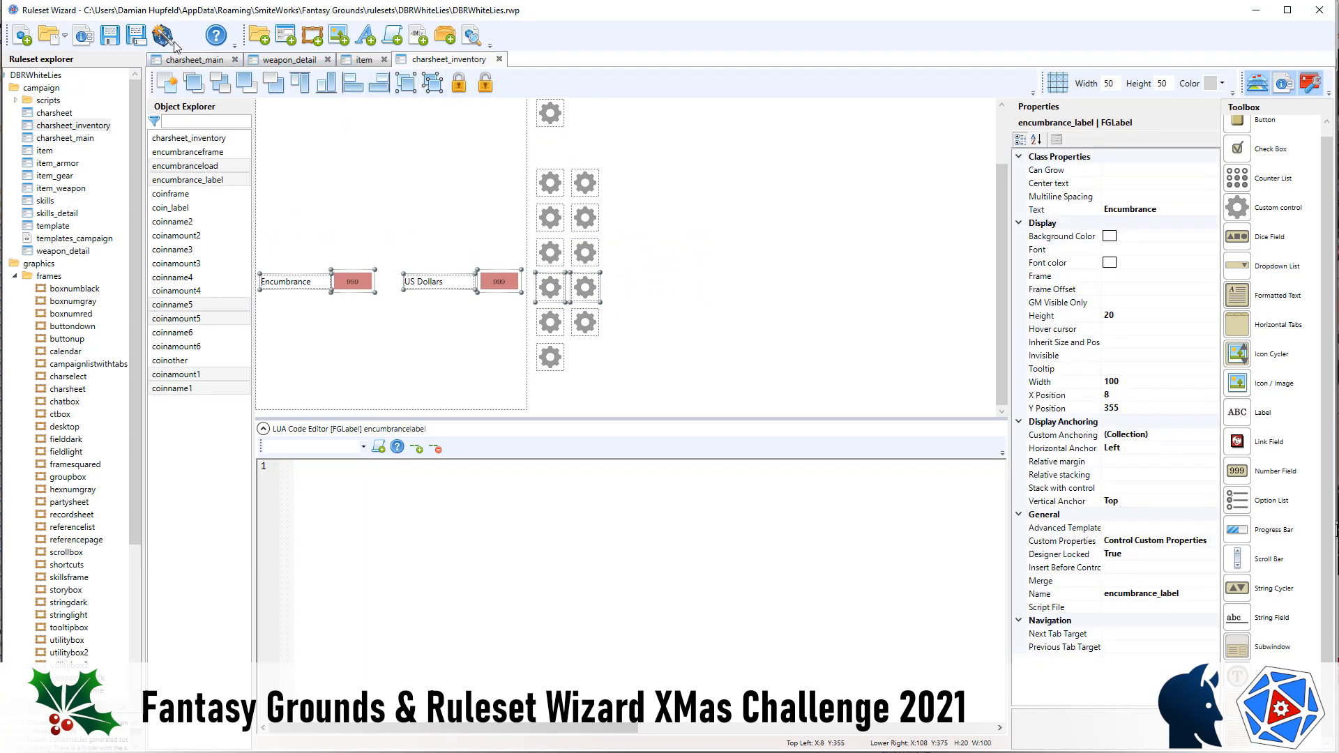
pyautogui.click(162, 36)
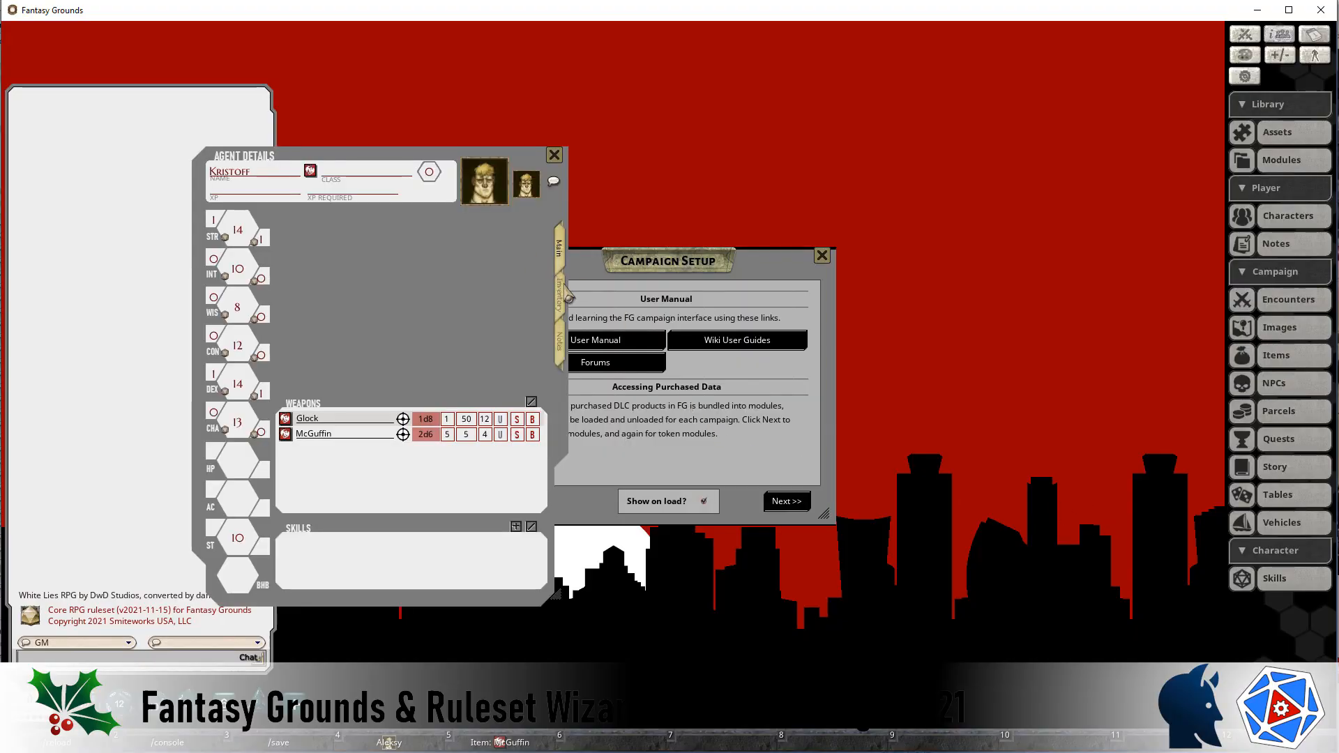
pyautogui.click(565, 302)
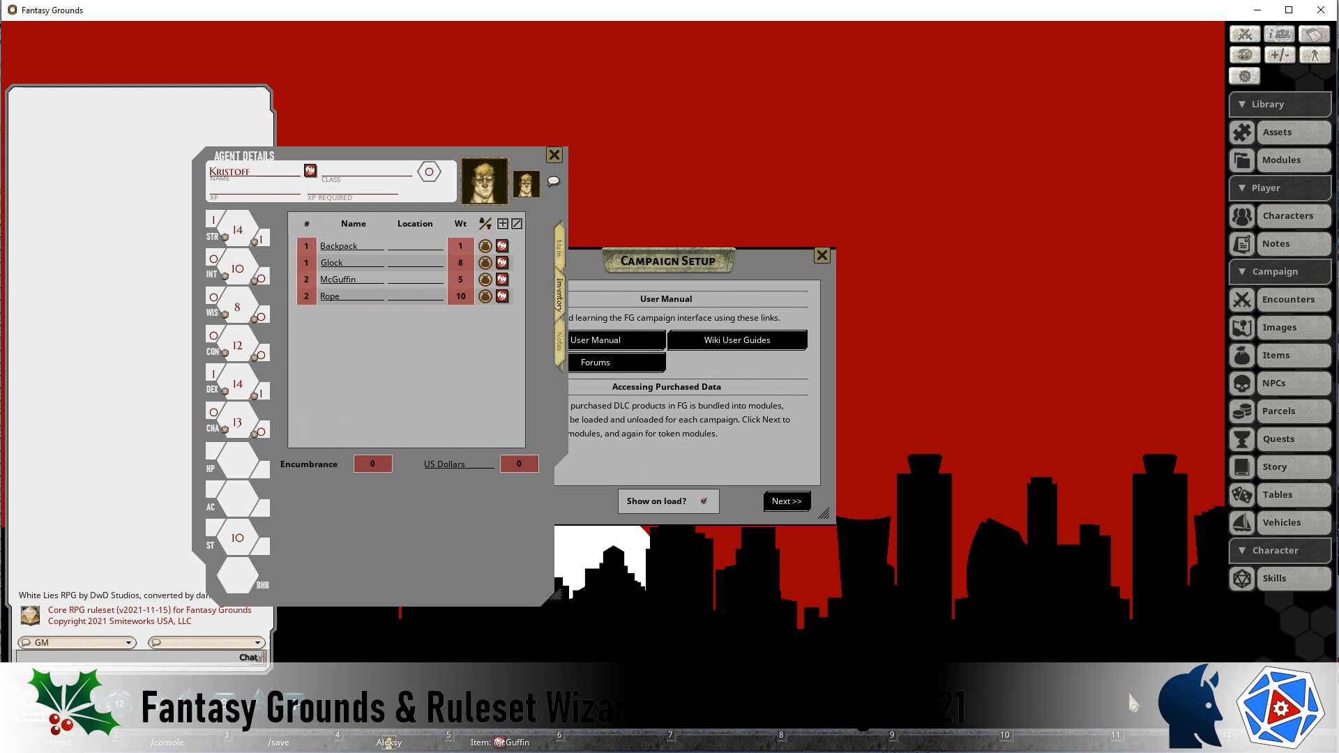
# - Examine the inventoryframe definition and each of its bounds values in record_char_inventory.xml in Notepad++
pyautogui.hotkey('alt', 'Tab')
pyautogui.click(509, 306)
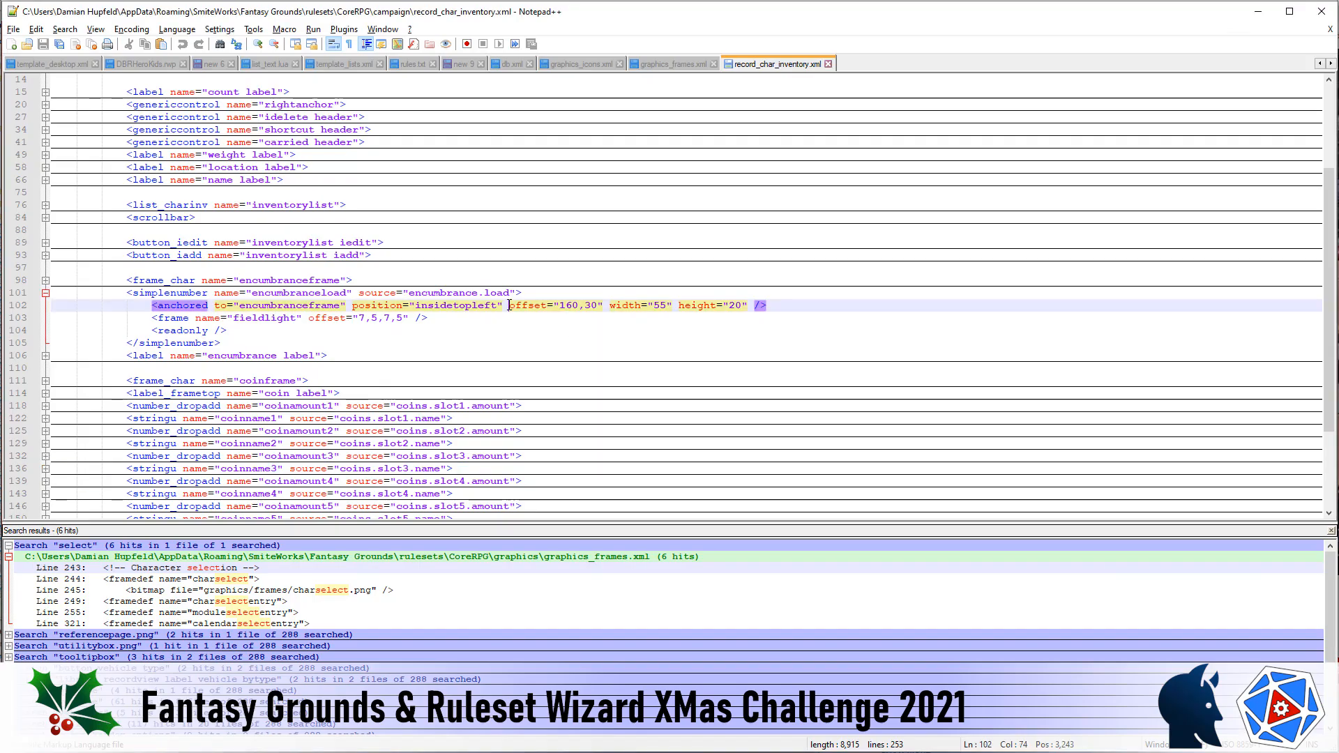
pyautogui.scroll(4, 354, 250)
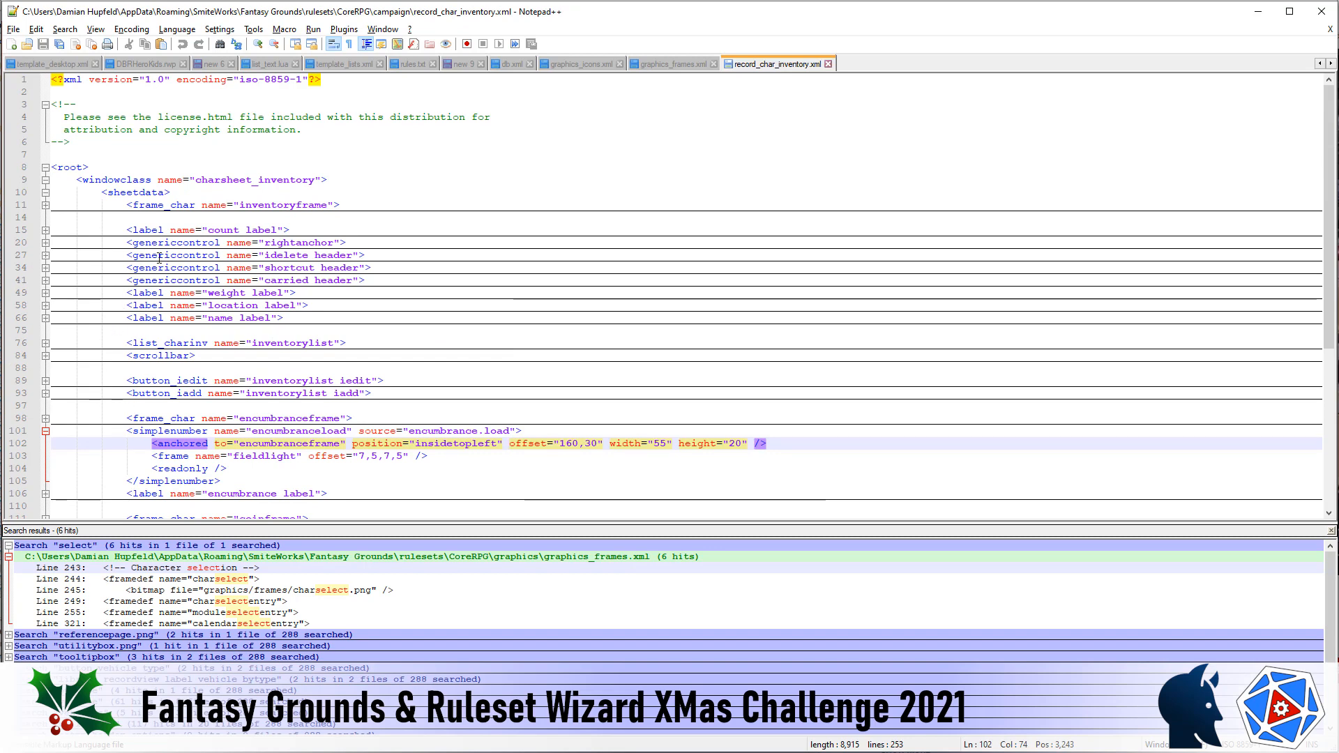
pyautogui.click(295, 205)
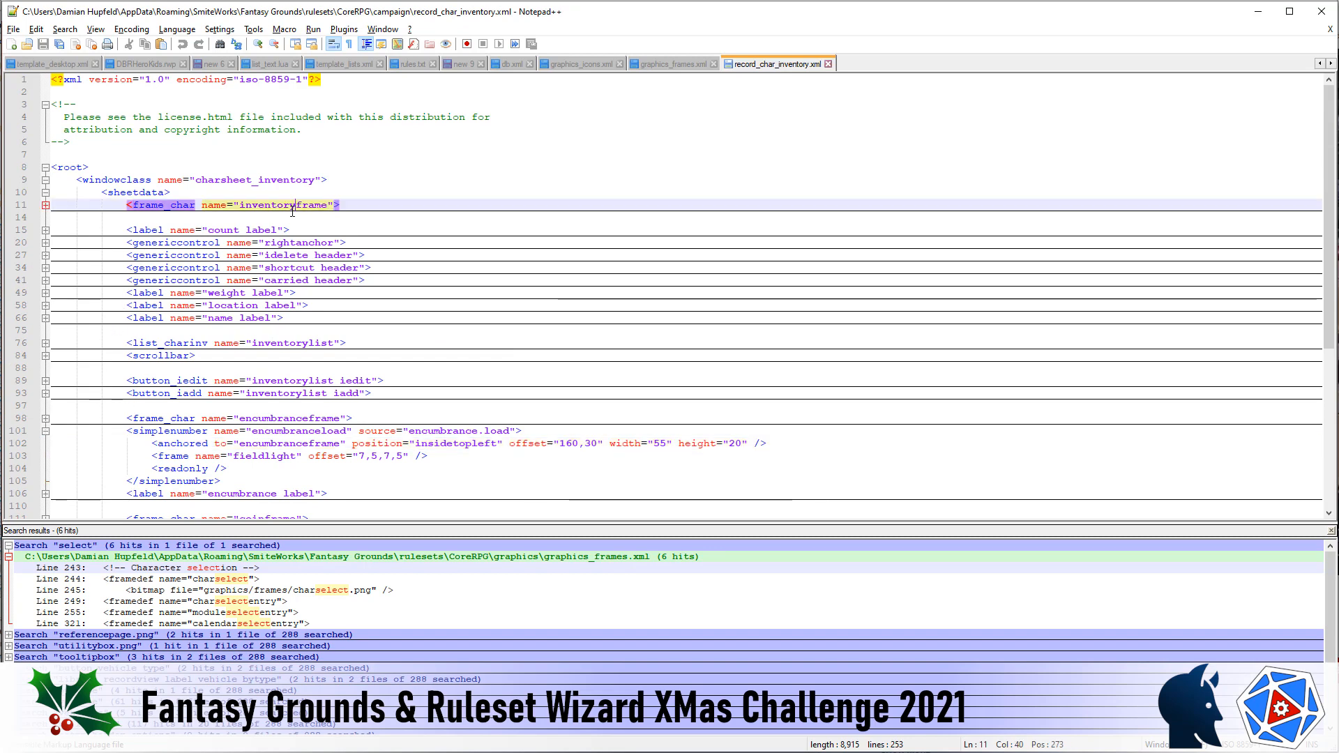
pyautogui.click(46, 205)
pyautogui.click(207, 217)
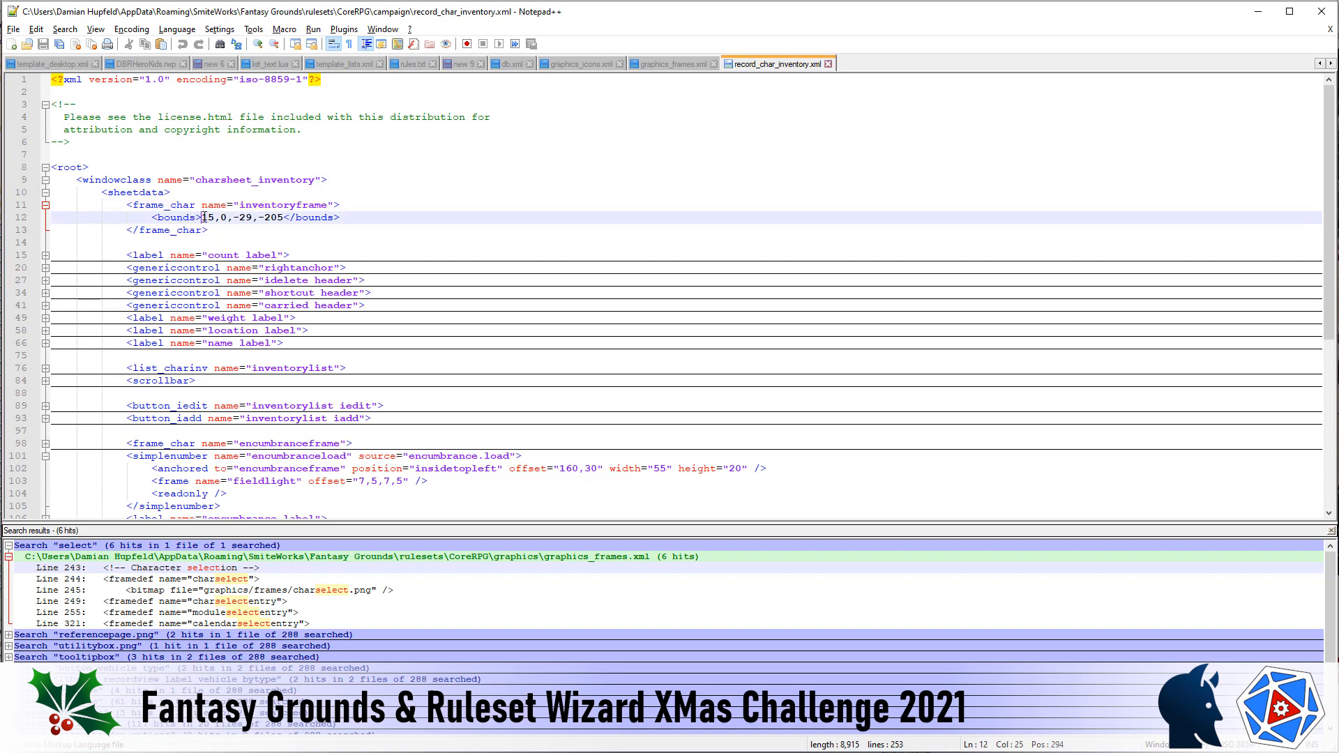
pyautogui.doubleClick(204, 218)
pyautogui.click(222, 218)
pyautogui.keyDown('shift'); pyautogui.click(256, 221); pyautogui.keyUp('shift')
pyautogui.click(274, 221)
pyautogui.doubleClick(272, 207)
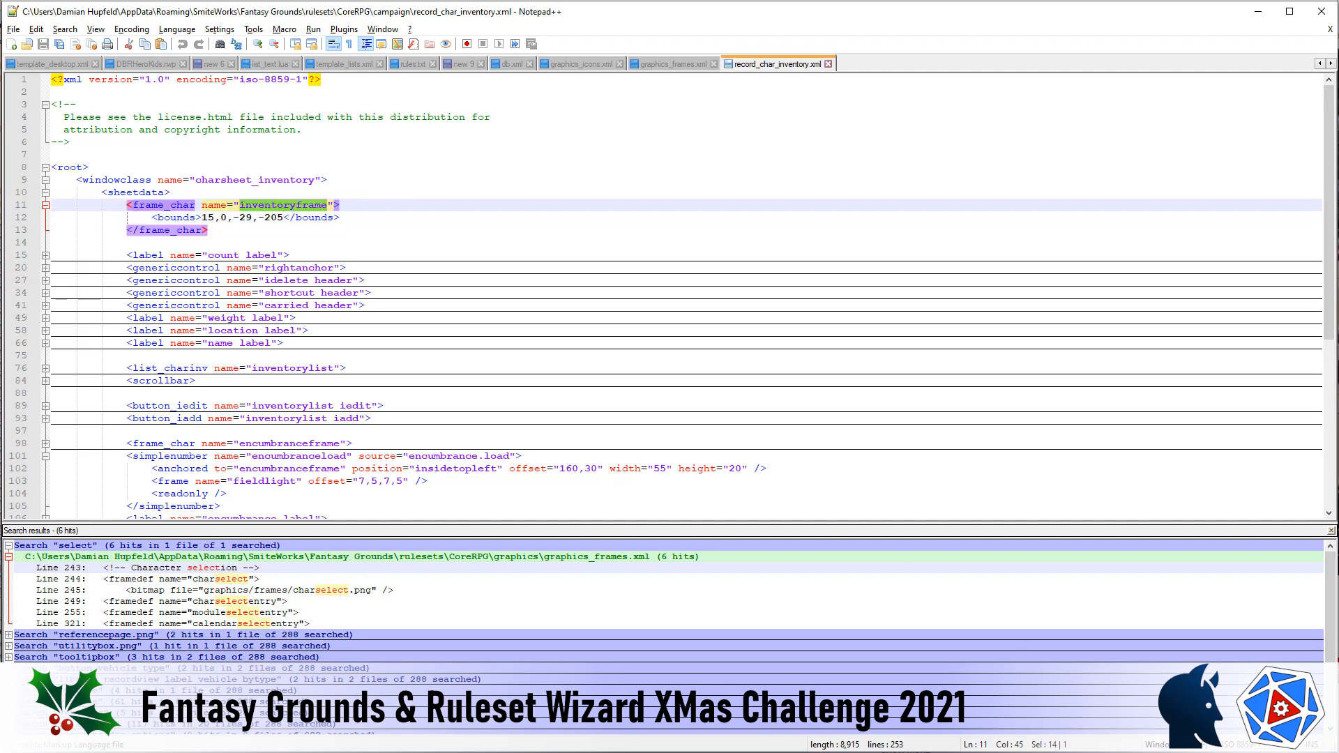
# - Return to Ruleset Wizard, add an icon/image control to charsheet_inventory, and set its X and Y positions to 0
pyautogui.hotkey('alt', 'Tab')
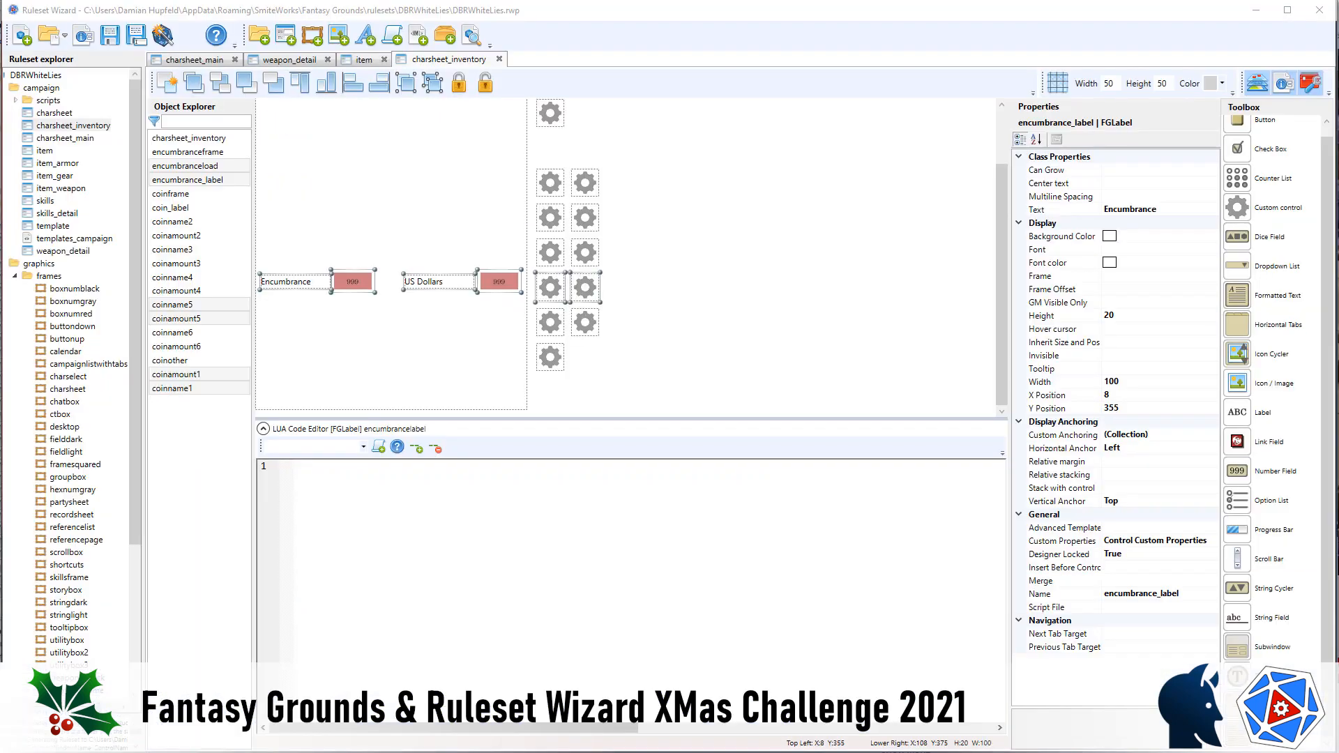
pyautogui.click(697, 301)
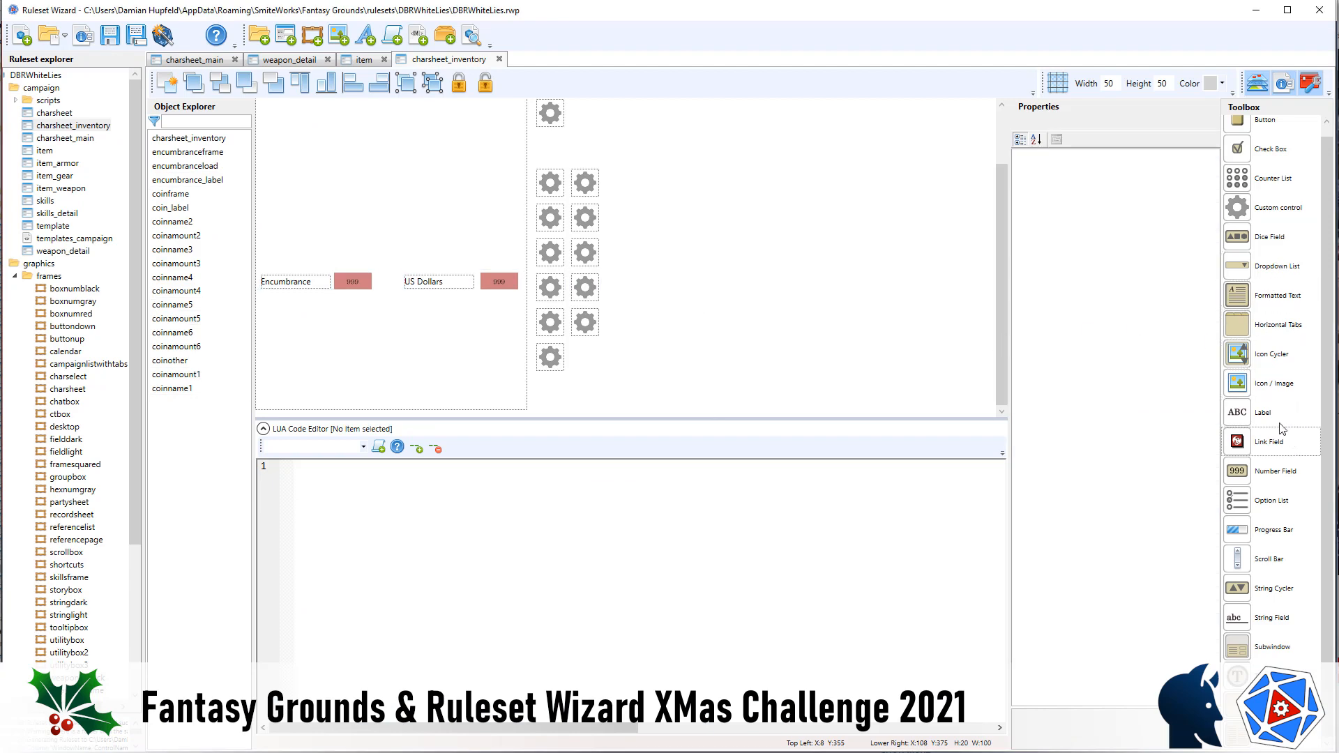
pyautogui.moveTo(1279, 388); pyautogui.dragTo(290, 133)
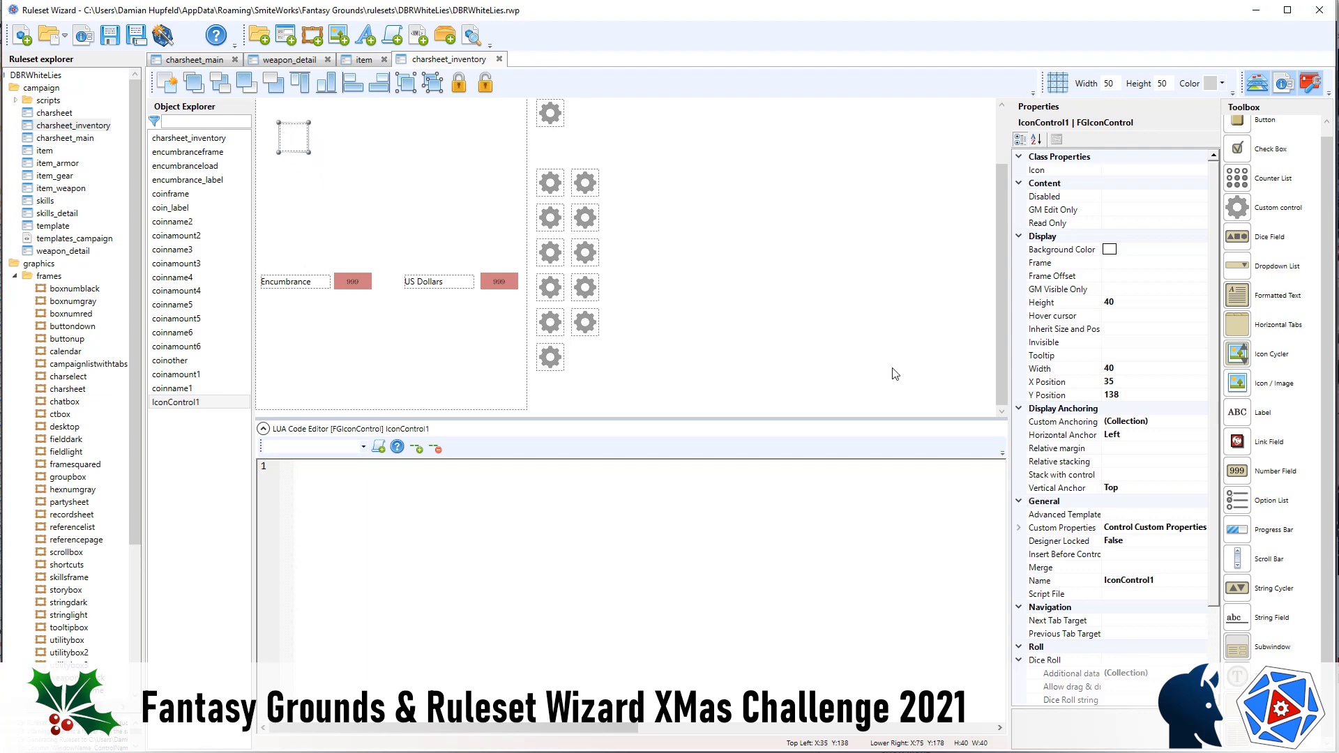
pyautogui.click(1151, 383)
pyautogui.write('0')
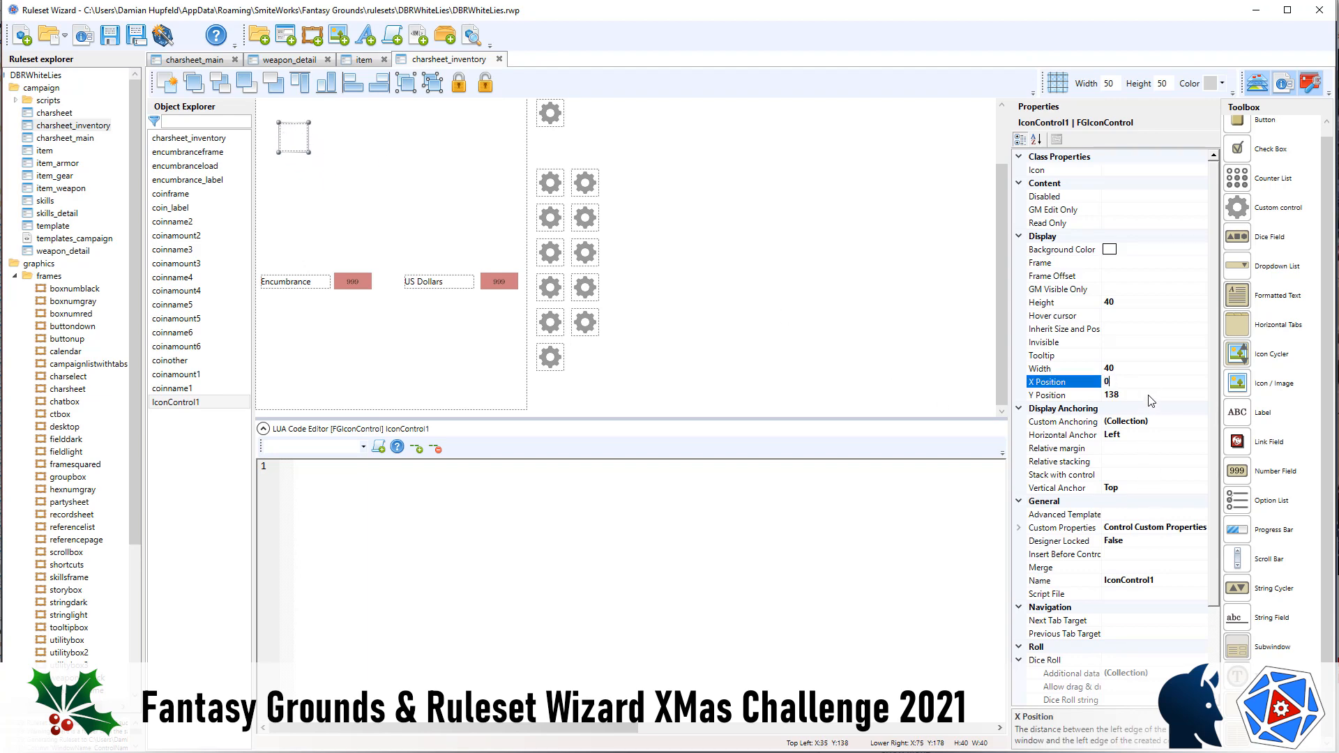
pyautogui.click(1151, 394)
pyautogui.write('0')
# - Set the new icon control's height to 300 and its width to 390
pyautogui.click(1144, 301)
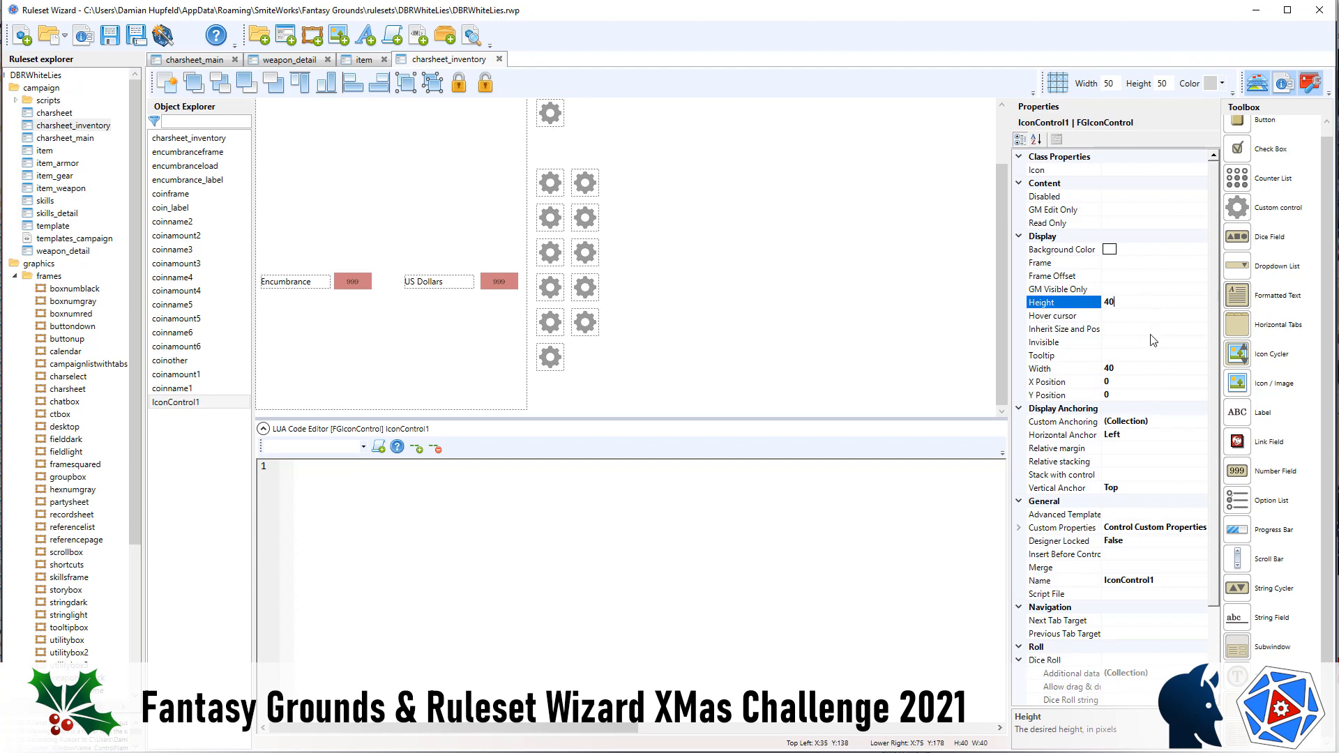
pyautogui.doubleClick(1142, 303)
pyautogui.write('300')
pyautogui.doubleClick(1158, 371)
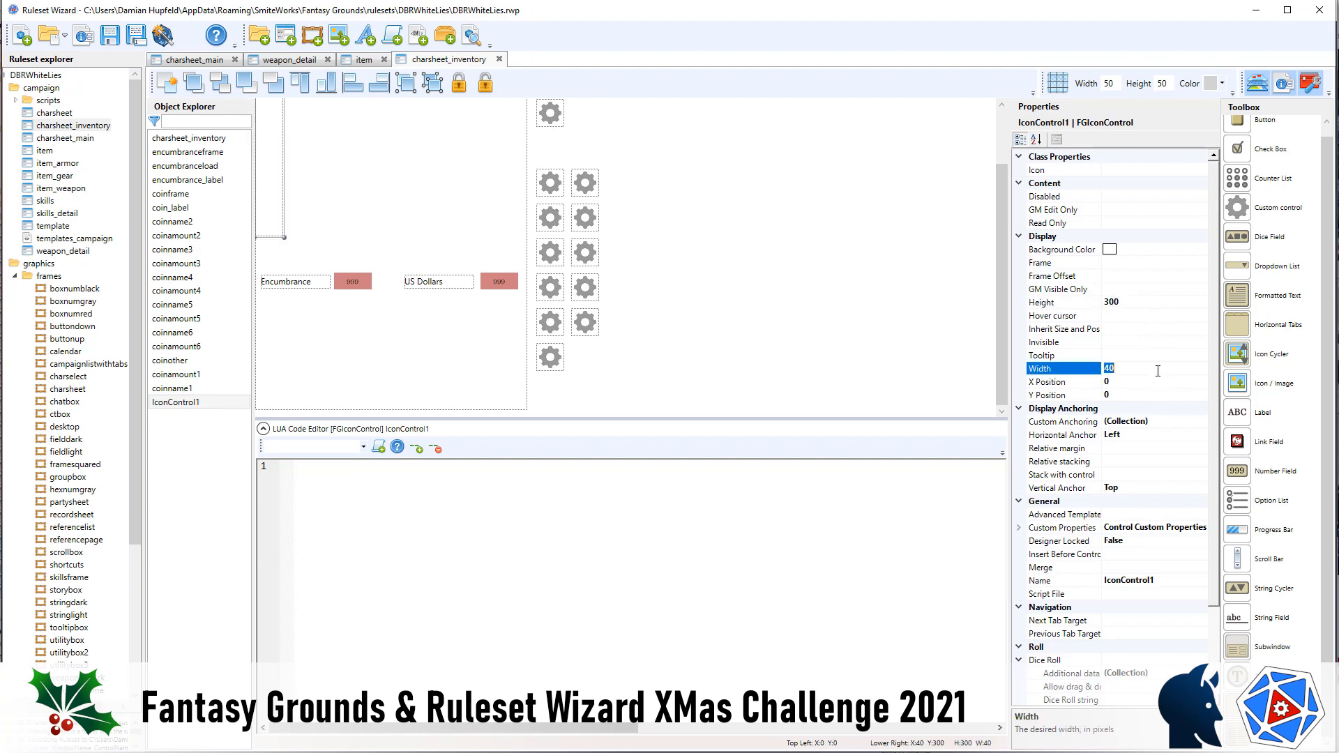
pyautogui.write('390')
pyautogui.press('Return')
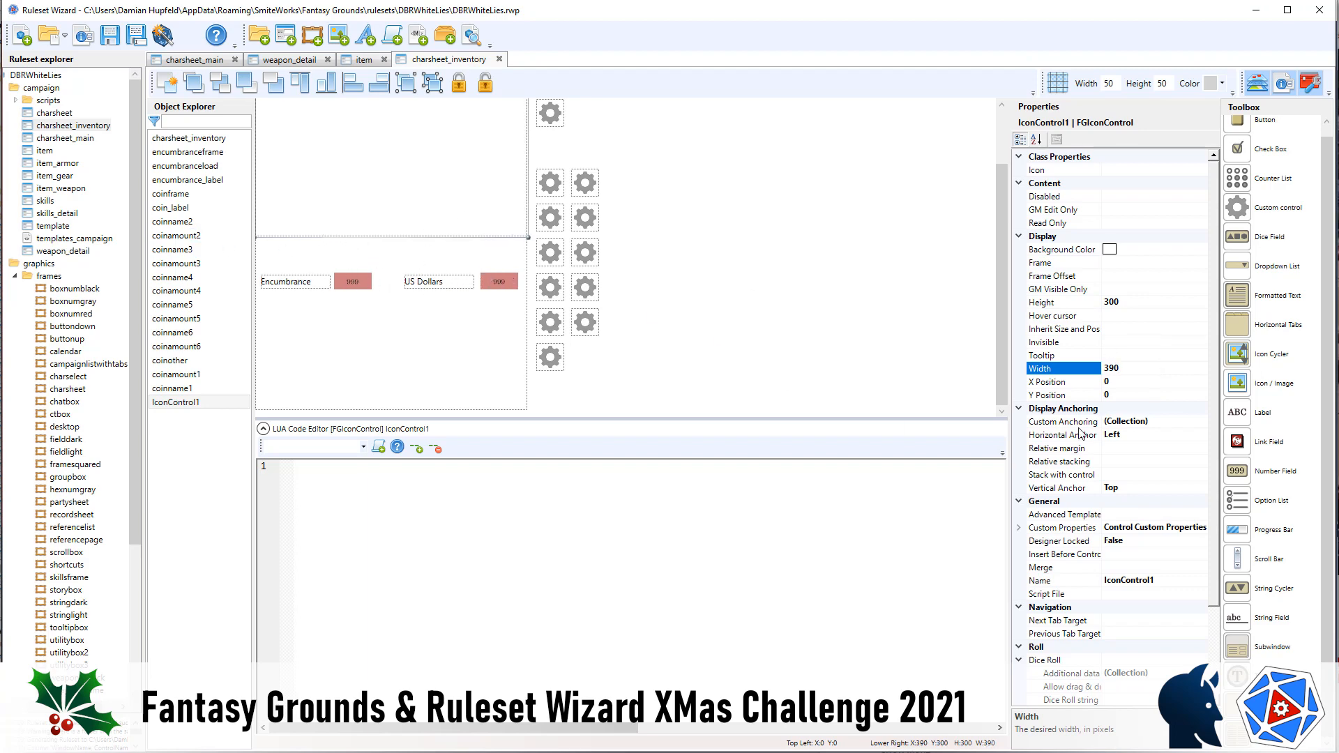
# - Adjust the icon control's height to 360, and refine it to 350 so it ends above the encumbrance row
pyautogui.click(1131, 302)
pyautogui.click(1128, 300)
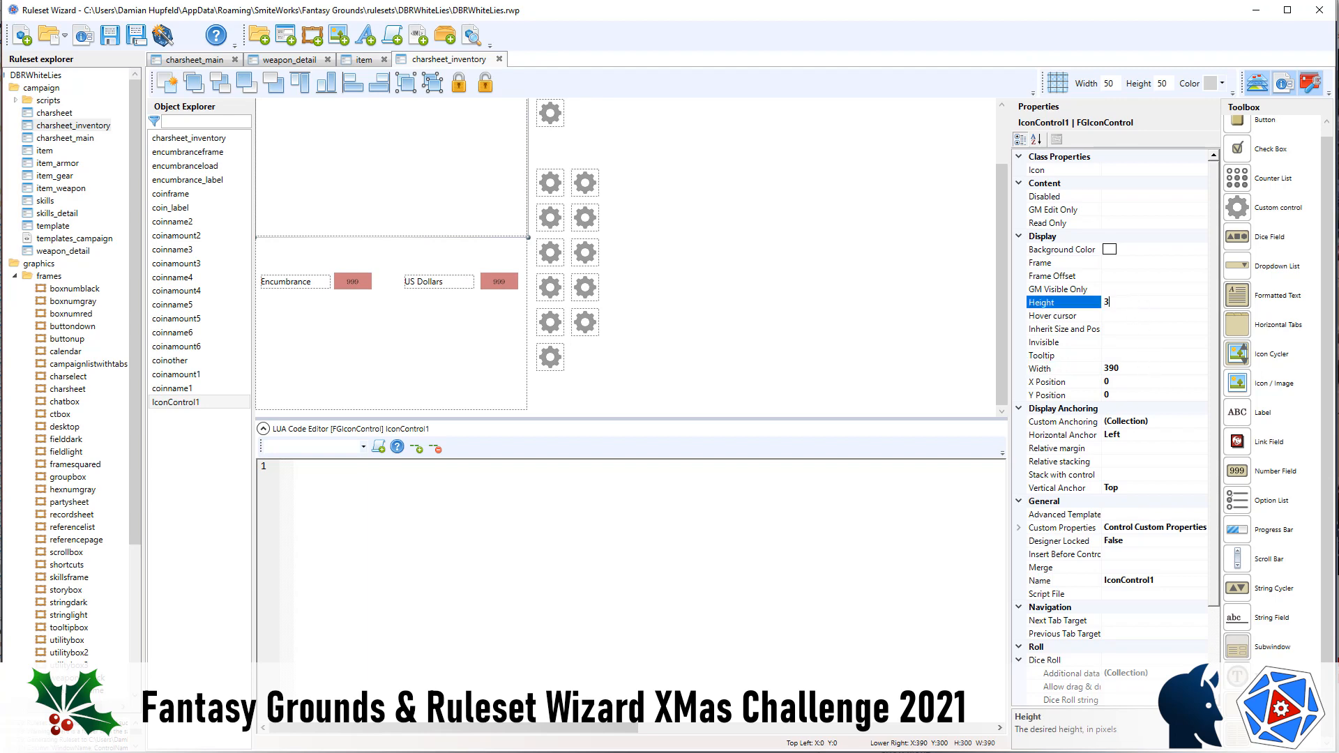
pyautogui.press('Return')
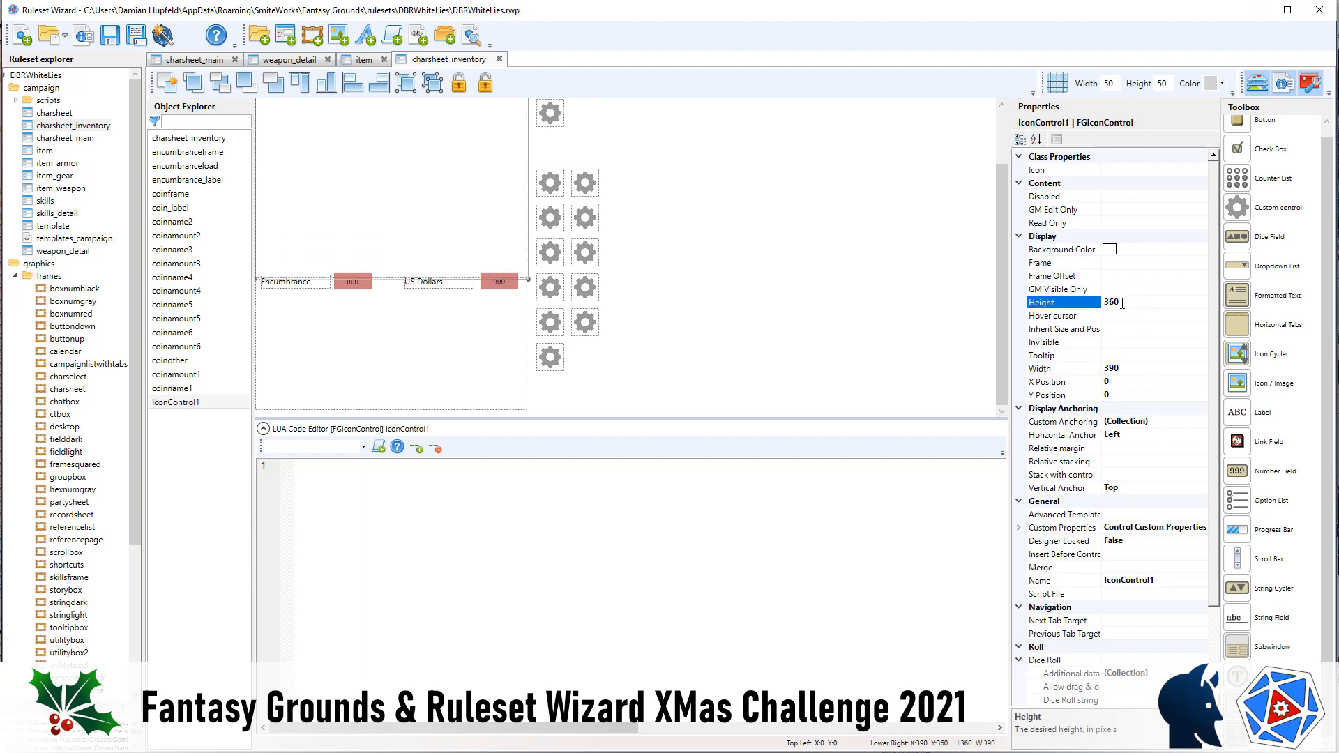
pyautogui.write('350')
pyautogui.press('Return')
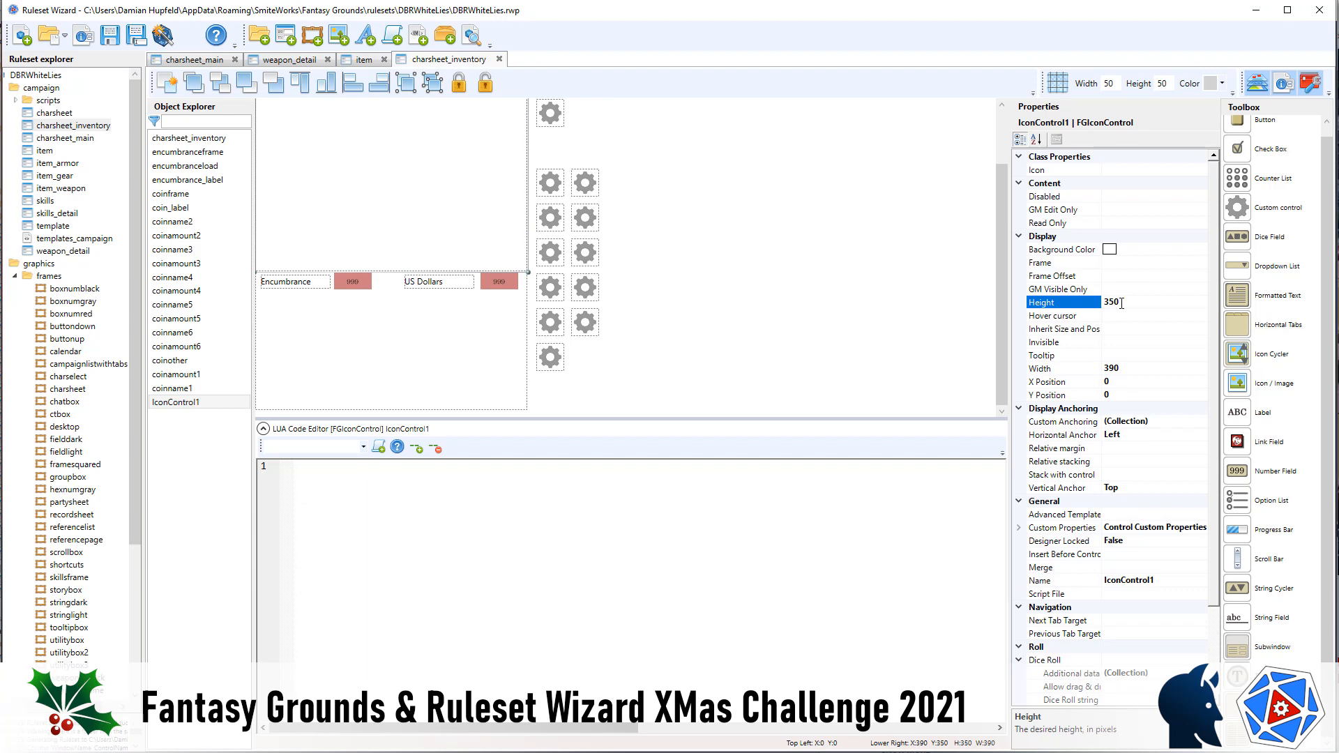
# - Assign the framesquared frame to the new icon control in charsheet_inventory
pyautogui.click(1133, 265)
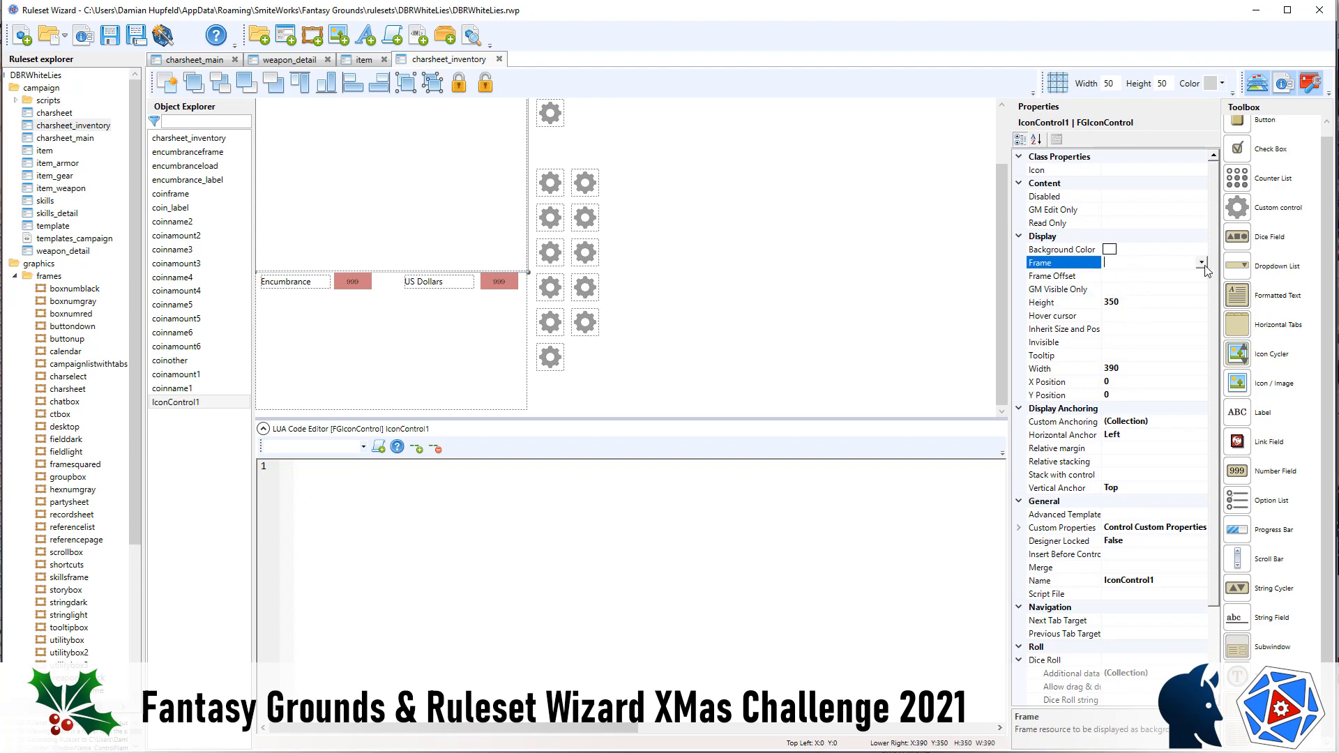
pyautogui.click(1201, 264)
pyautogui.moveTo(1198, 299); pyautogui.dragTo(1200, 408)
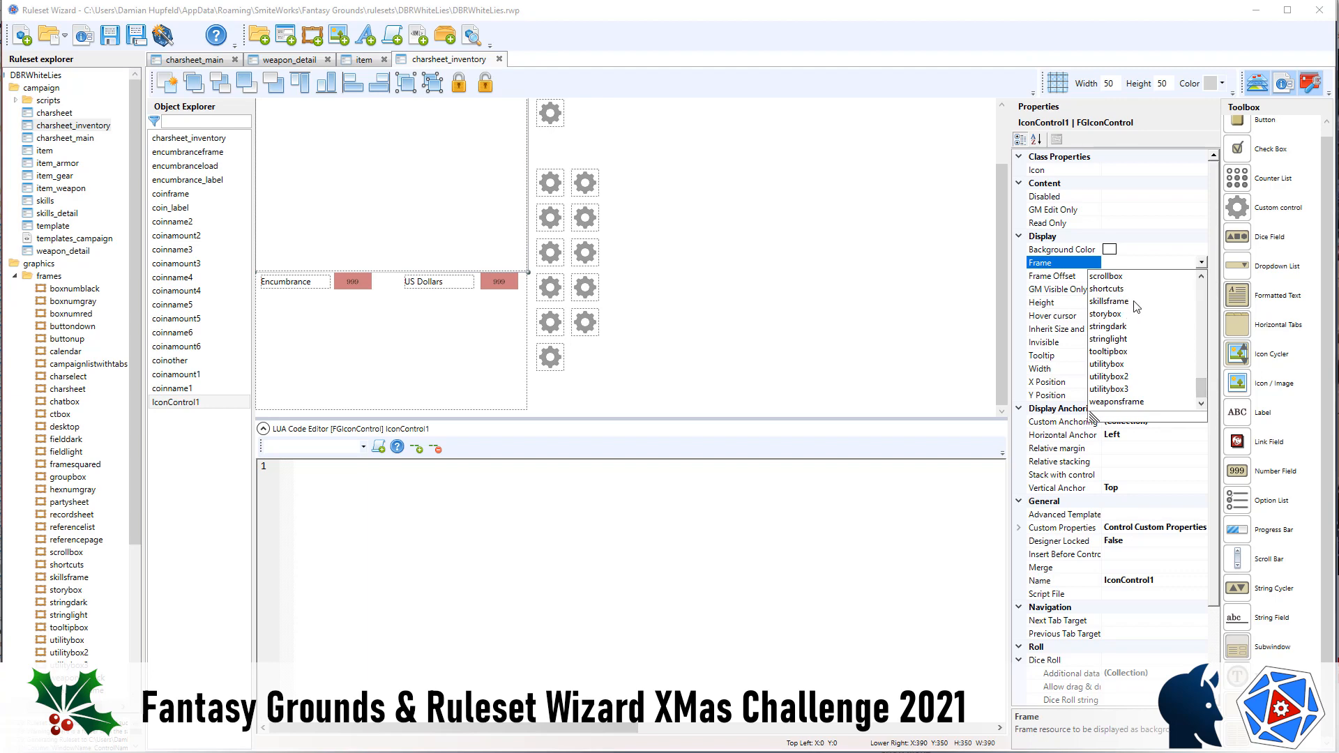
pyautogui.click(1200, 294)
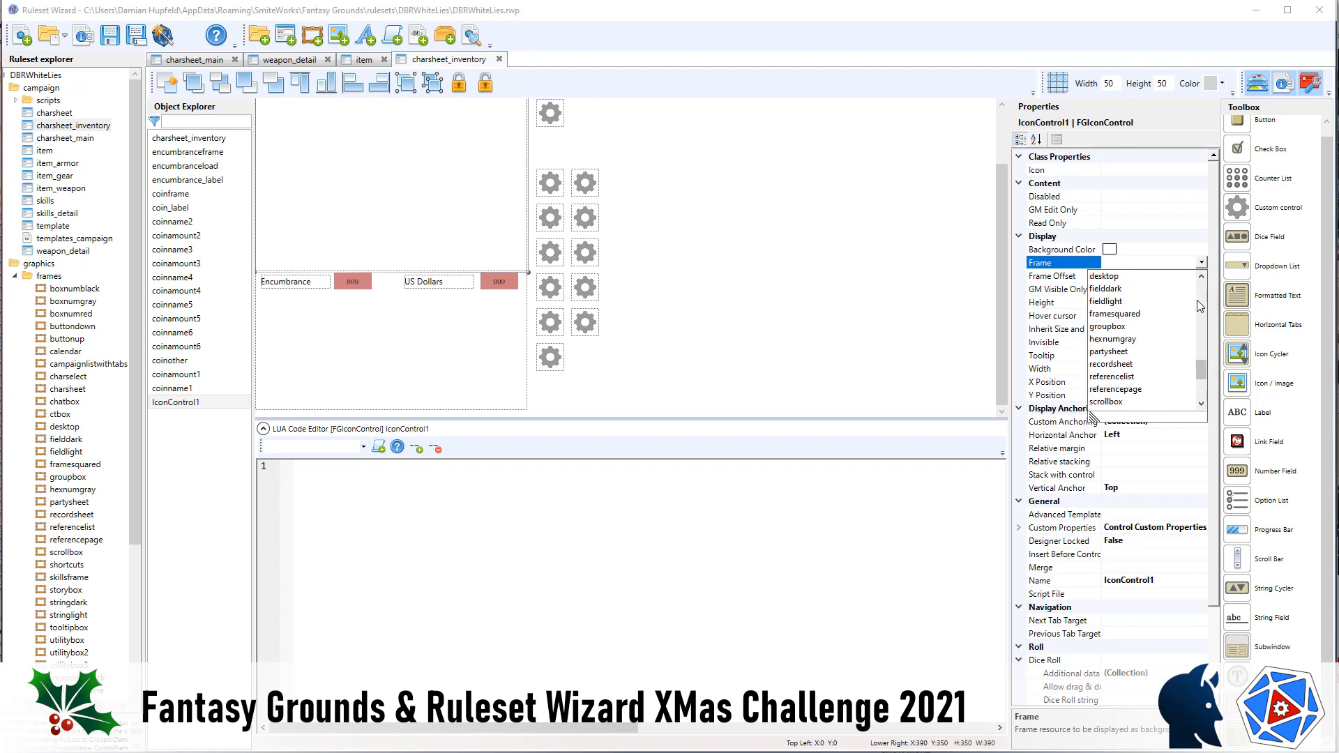
pyautogui.click(1127, 315)
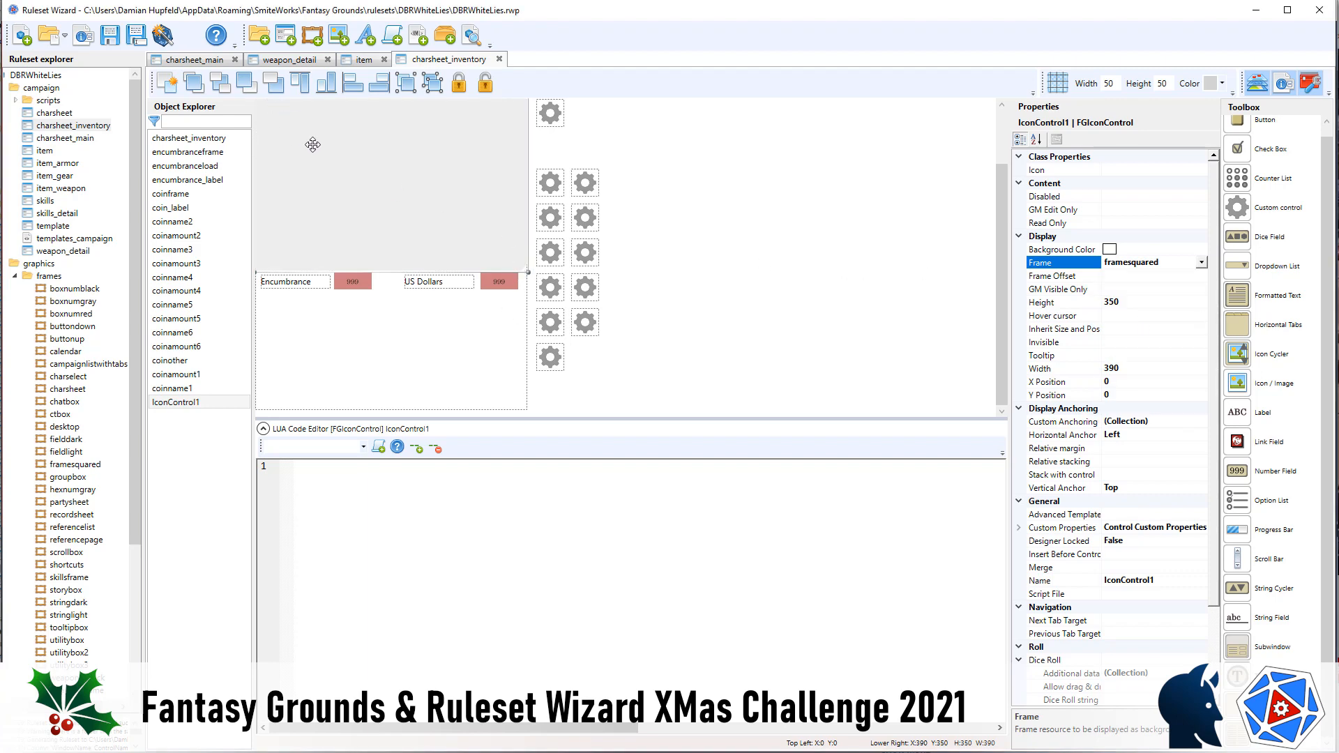
pyautogui.scroll(1, 332, 149)
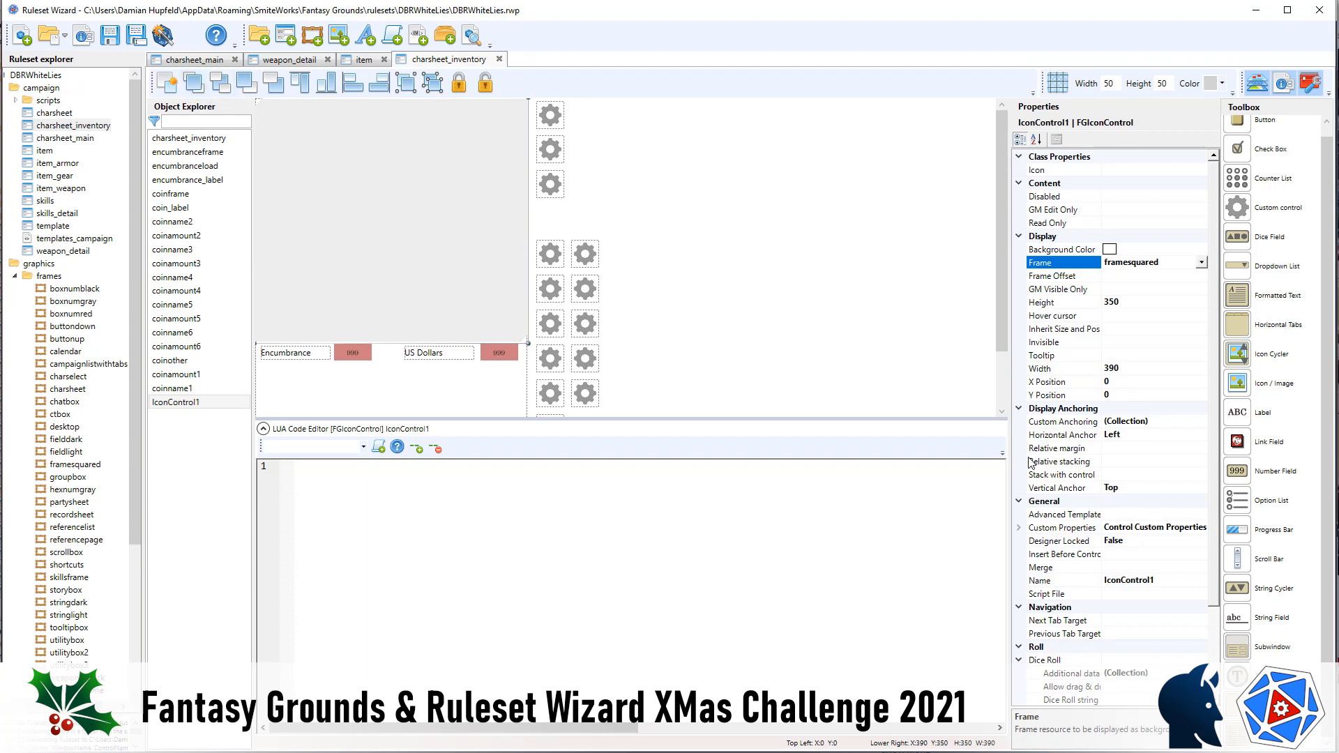
# - Rename the icon control IconControl1 as inventoryframe
pyautogui.click(1175, 580)
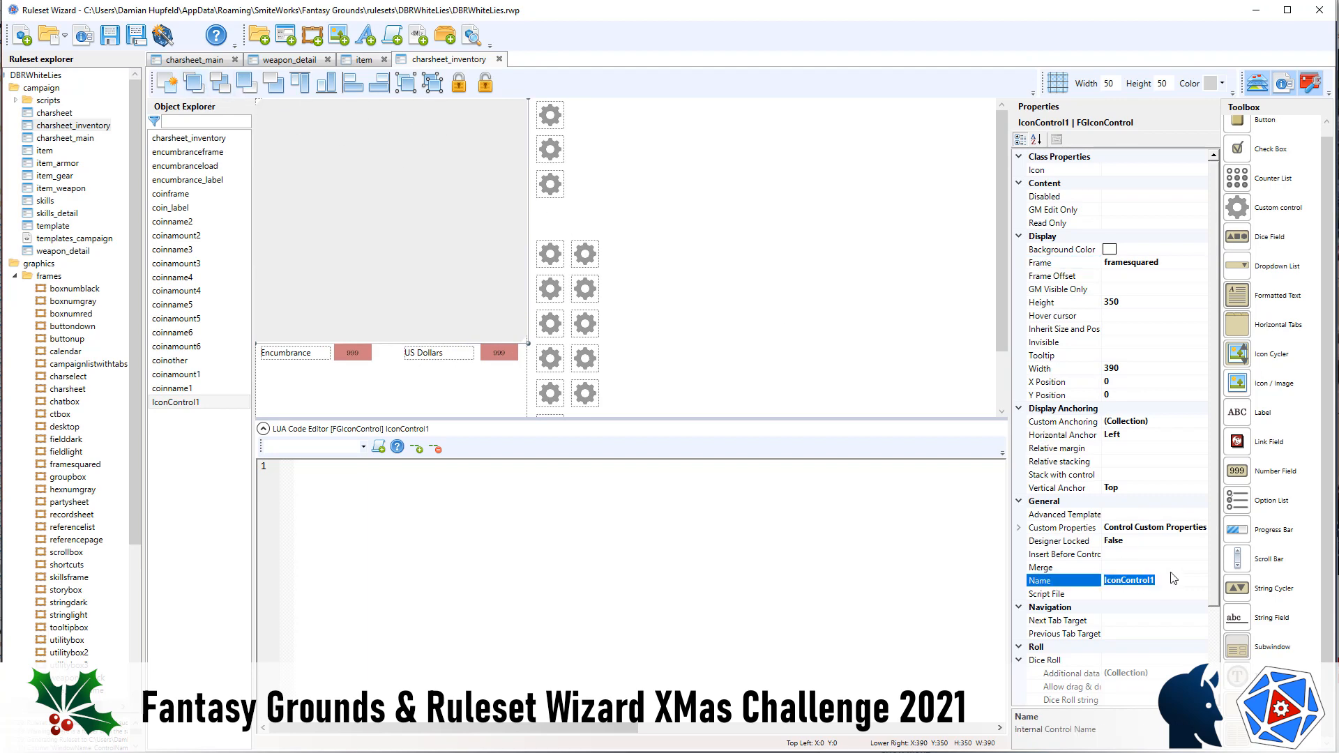
pyautogui.write('inventoryframe')
pyautogui.click(671, 203)
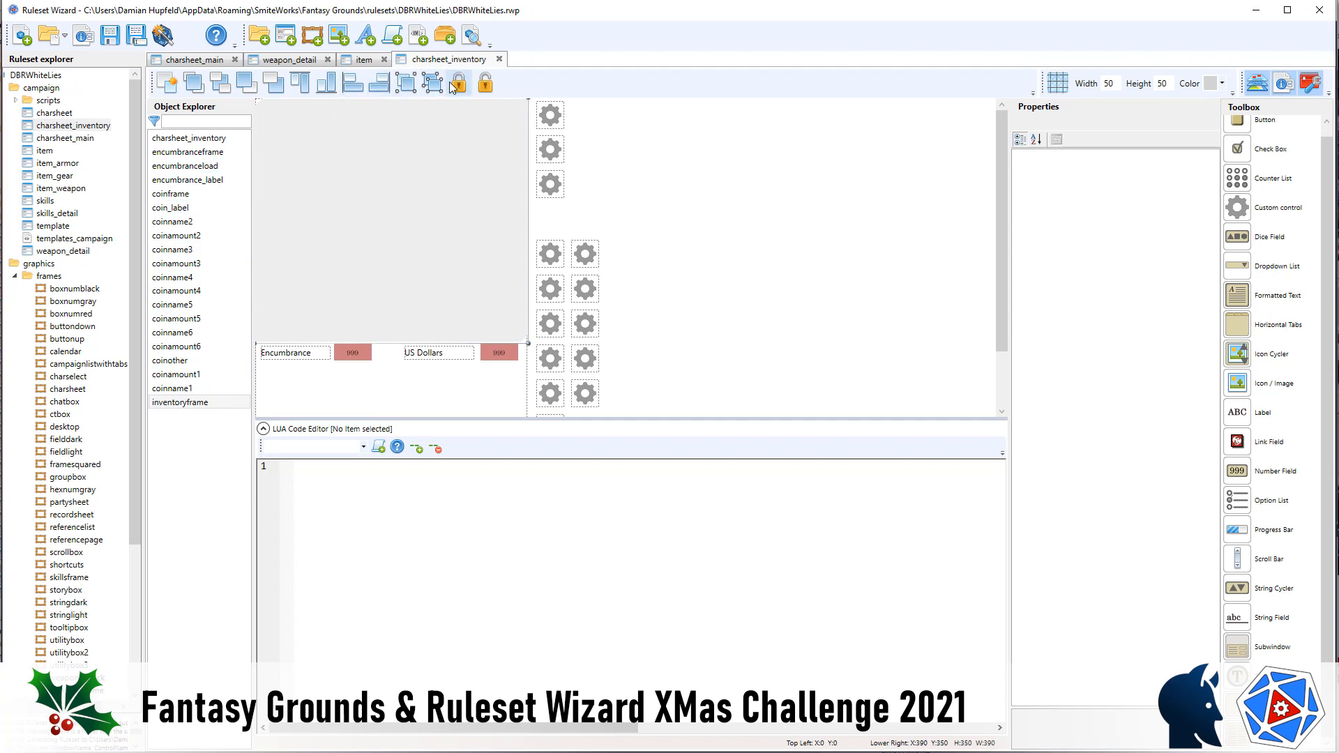
# - Send inventoryframe back through the control order until it is the first control, ahead of encumbranceframe
pyautogui.click(273, 88)
pyautogui.doubleClick(273, 88)
pyautogui.tripleClick(274, 88)
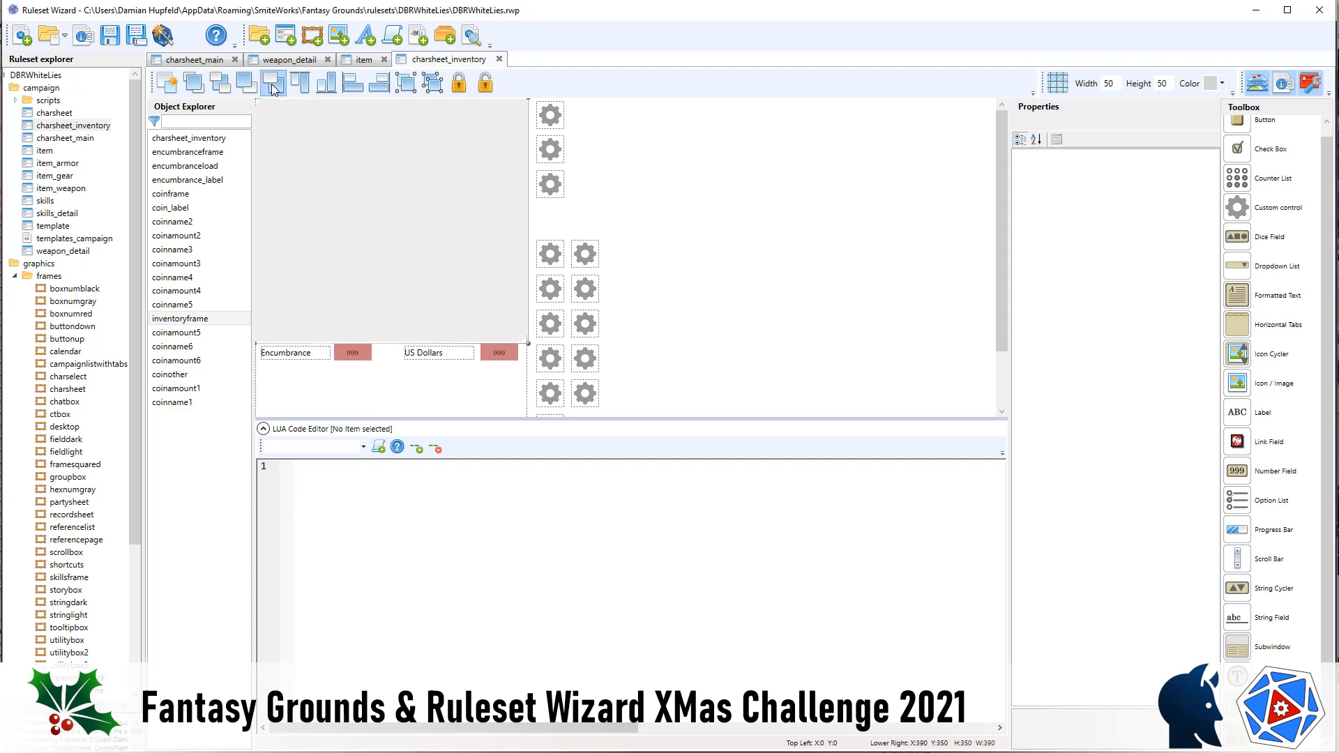
pyautogui.tripleClick(275, 87)
pyautogui.tripleClick(275, 87)
pyautogui.tripleClick(277, 86)
pyautogui.tripleClick(279, 85)
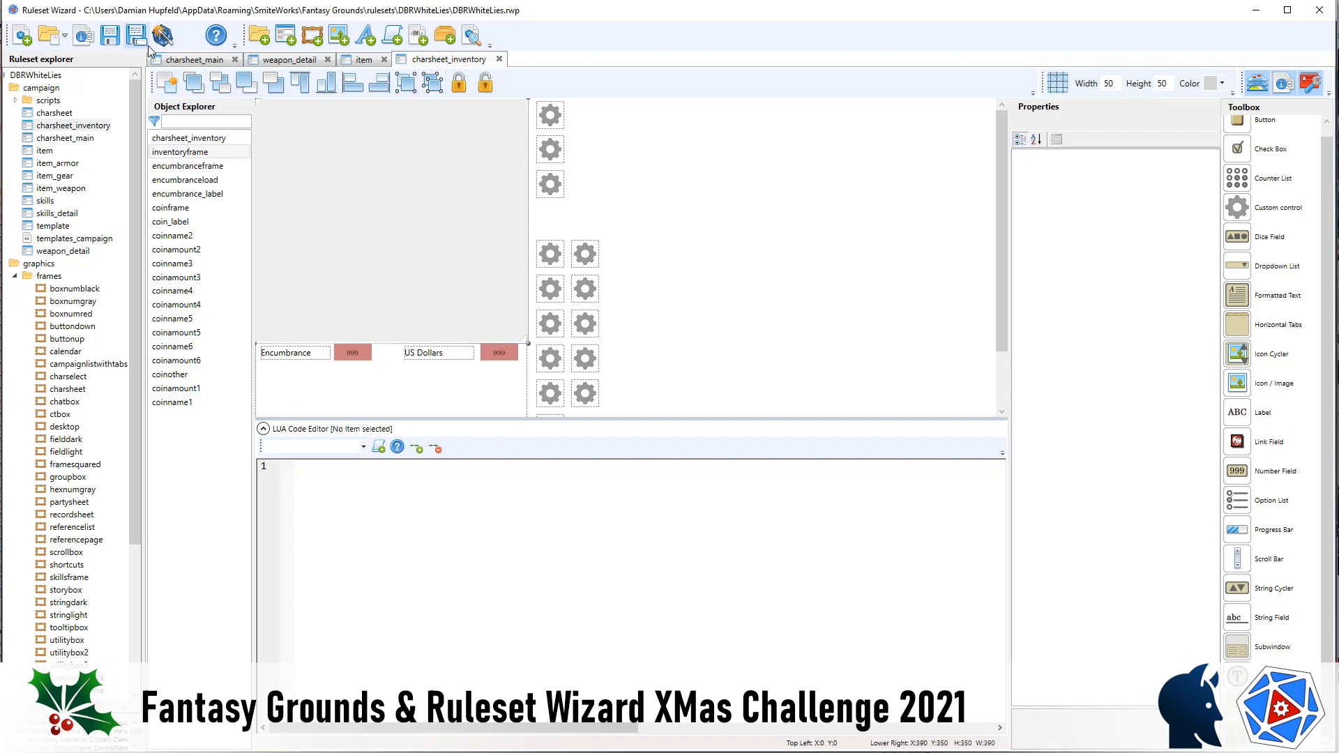
# - Generate the ruleset, switch to Fantasy Grounds and show the inventory page of the open character sheet
pyautogui.click(162, 37)
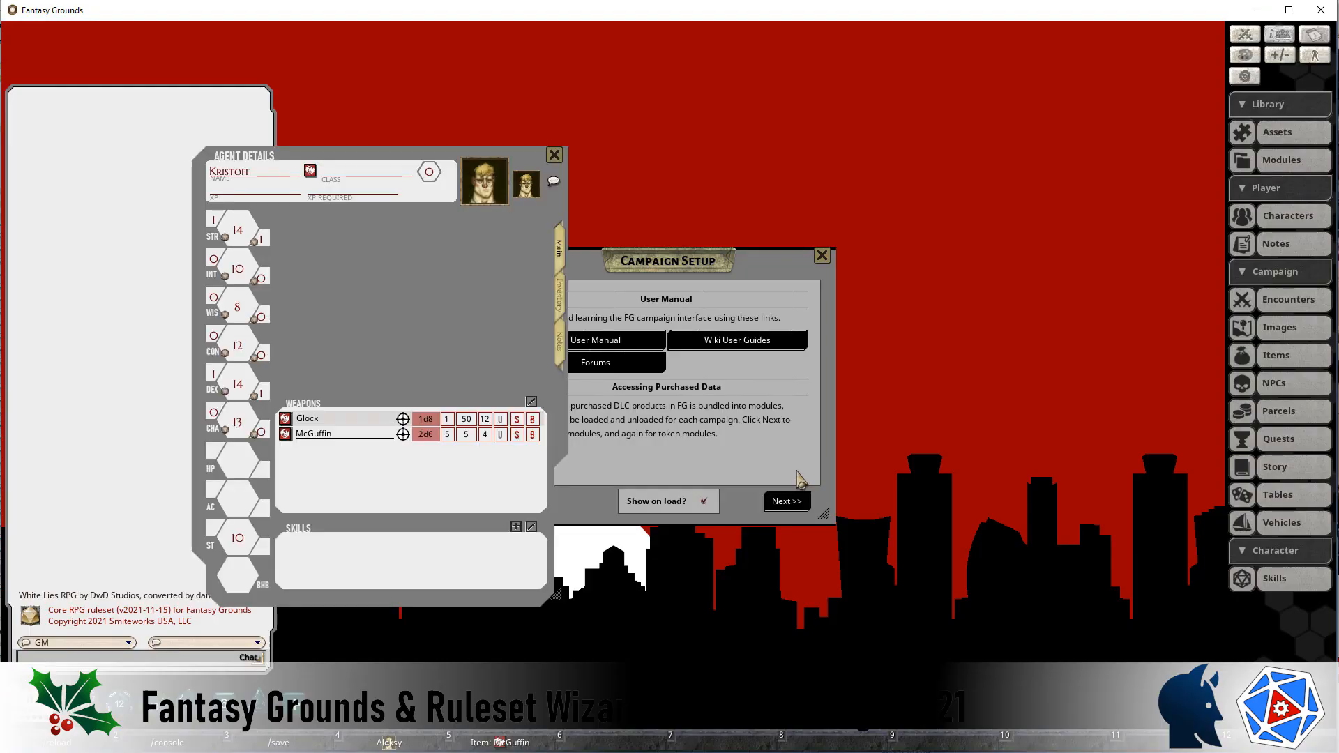
pyautogui.click(560, 293)
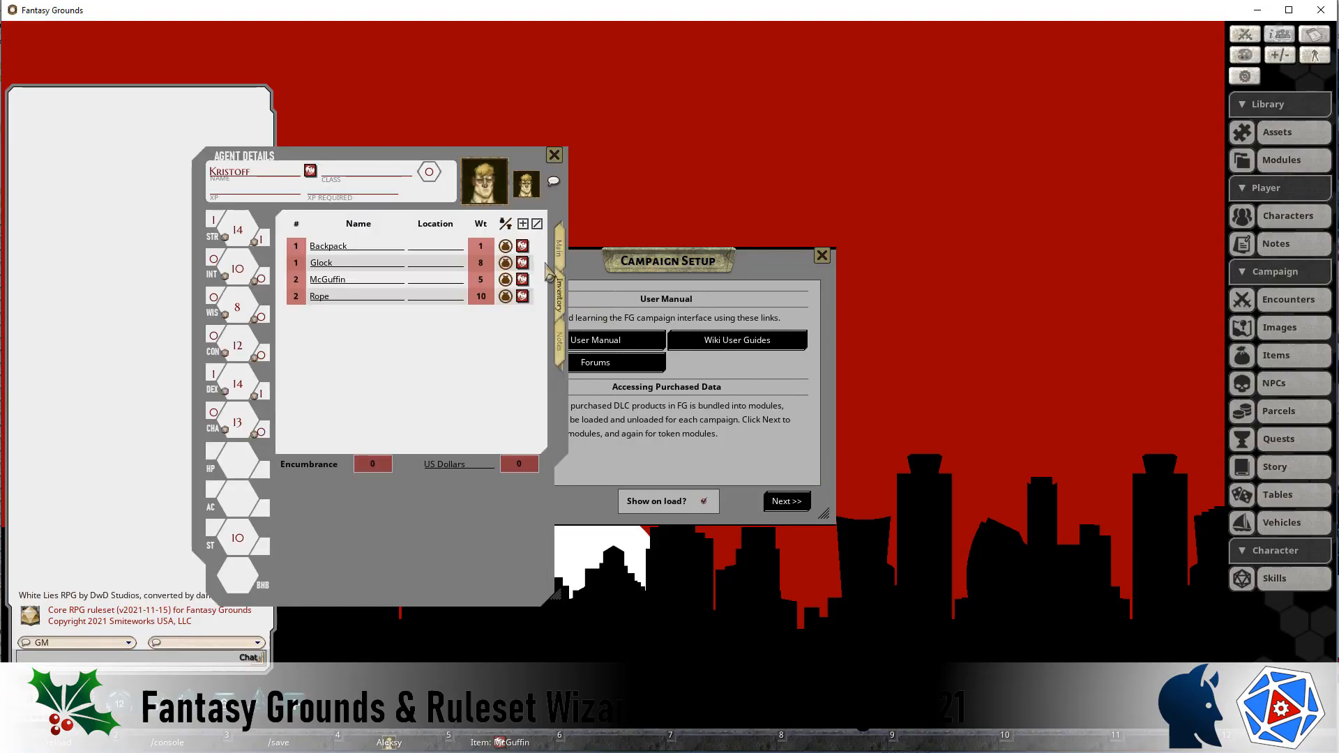